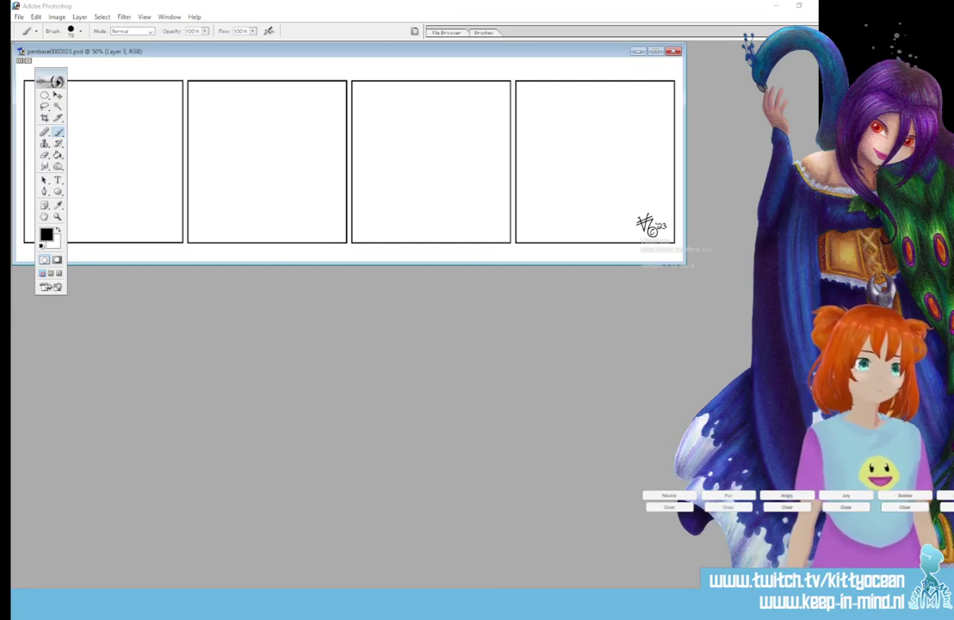
Step: Maximize the blank four-panel comic template and save it under the new file name 792.psd
double_click(568, 50)
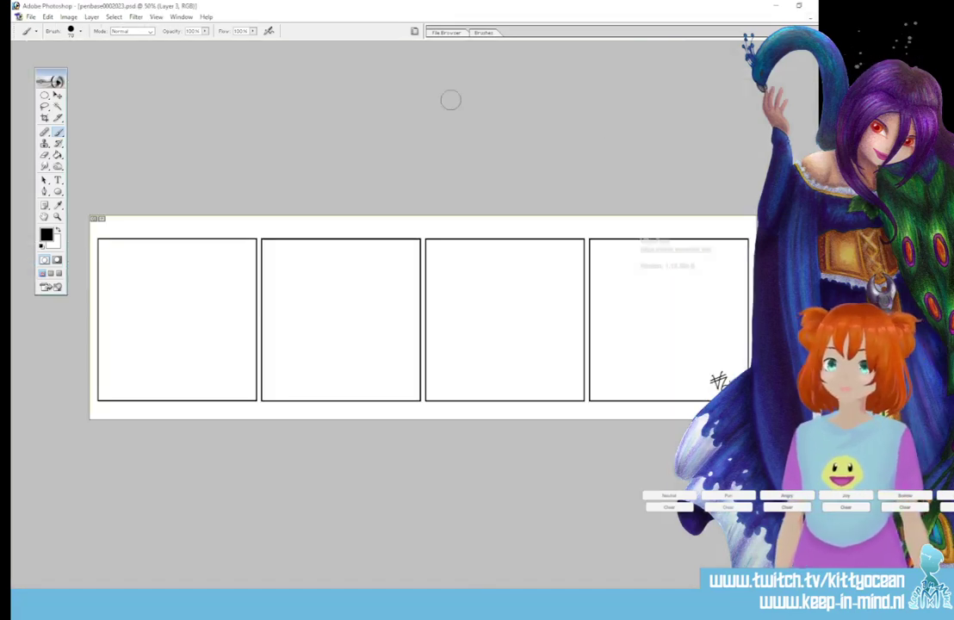
left_click(30, 16)
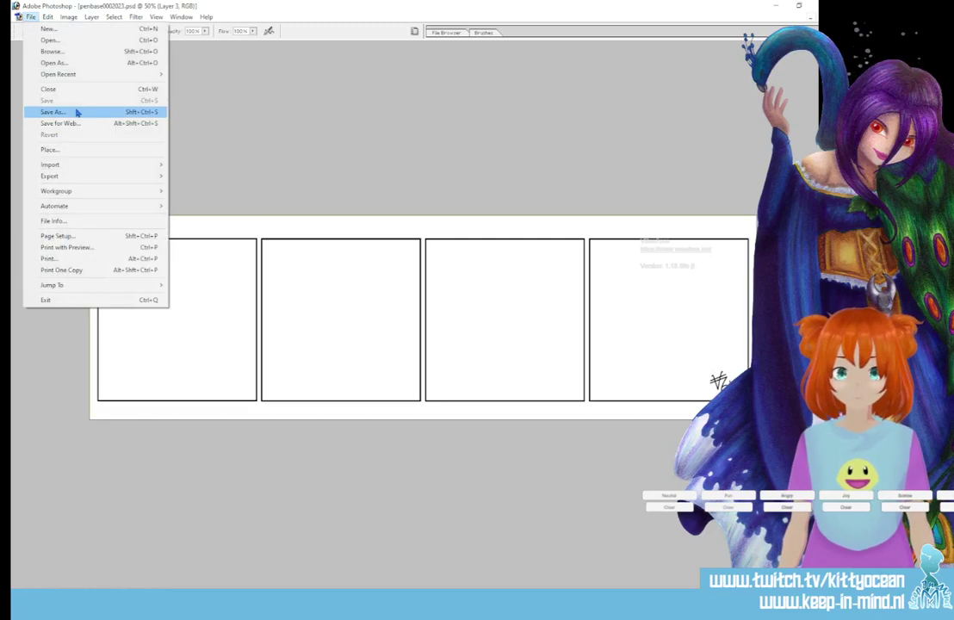
left_click(76, 112)
key("Escape")
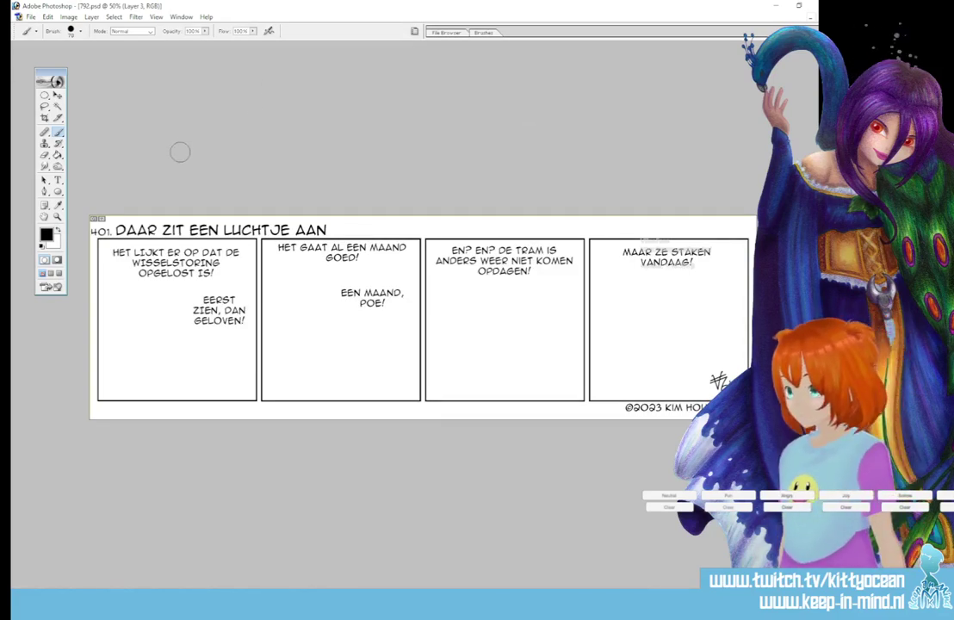
Step: Change the comic number in front of the strip's title to "792." with the Type tool
left_click(59, 180)
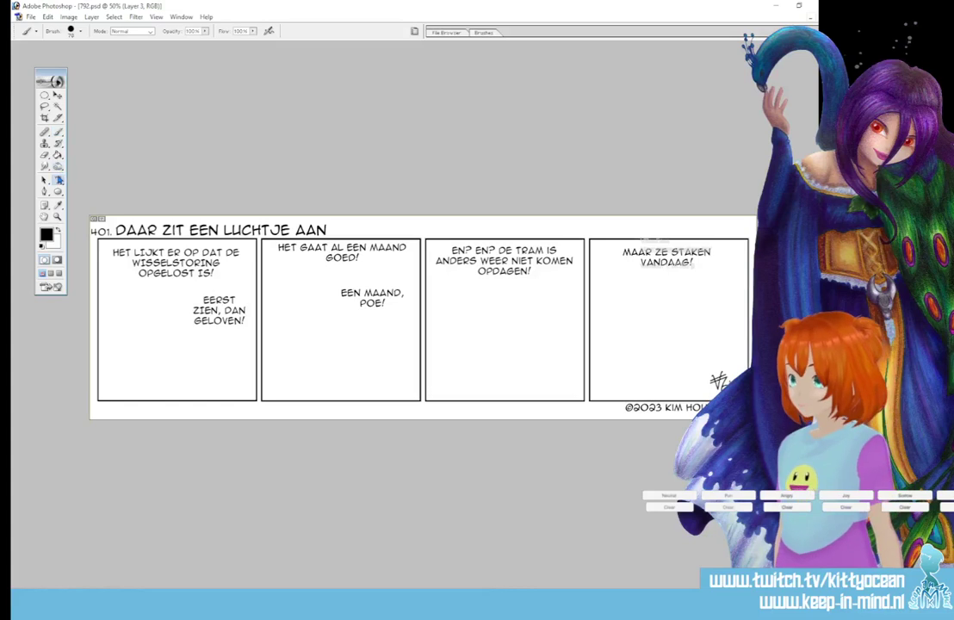
left_click_drag(90, 231, 110, 231)
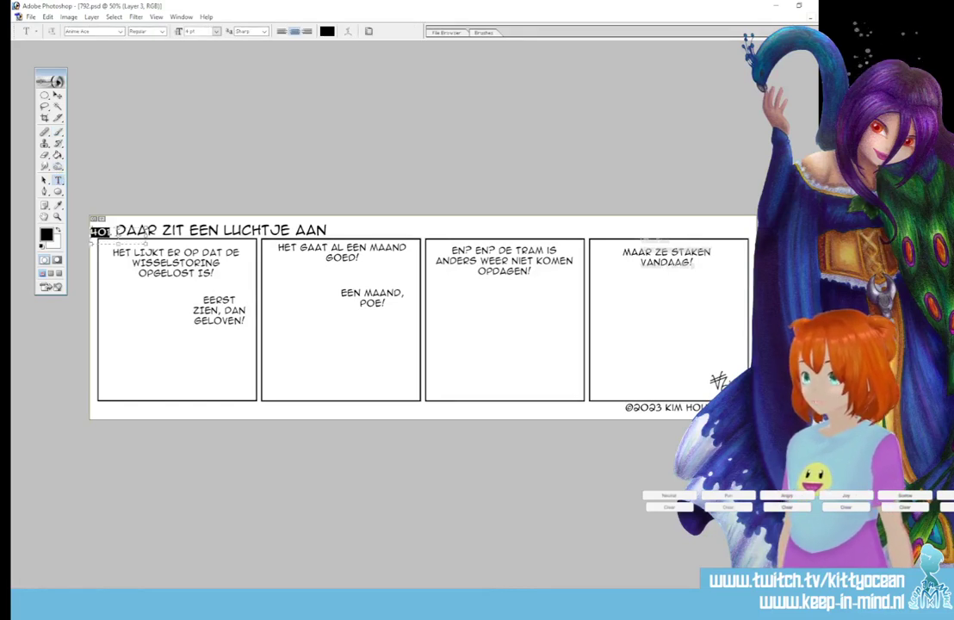
type("792.")
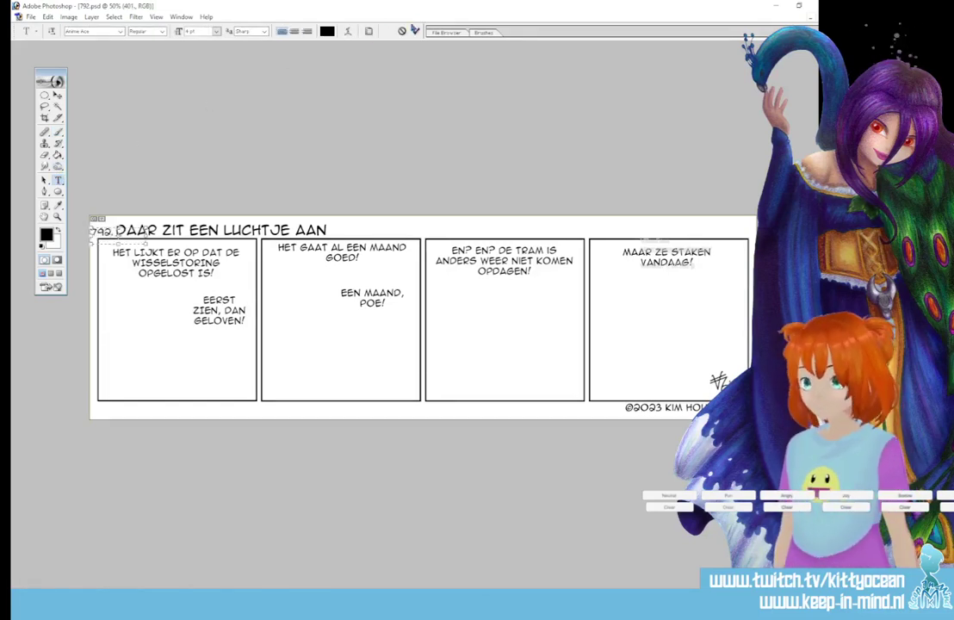
left_click(416, 31)
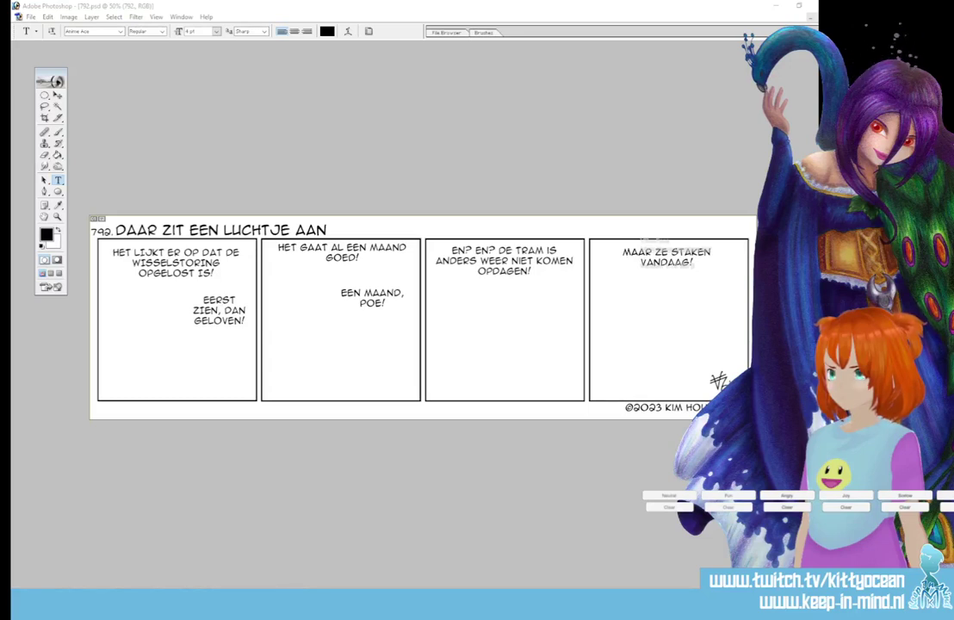
Step: Replace the strip's title text with "picrinezuur"
left_click(174, 228)
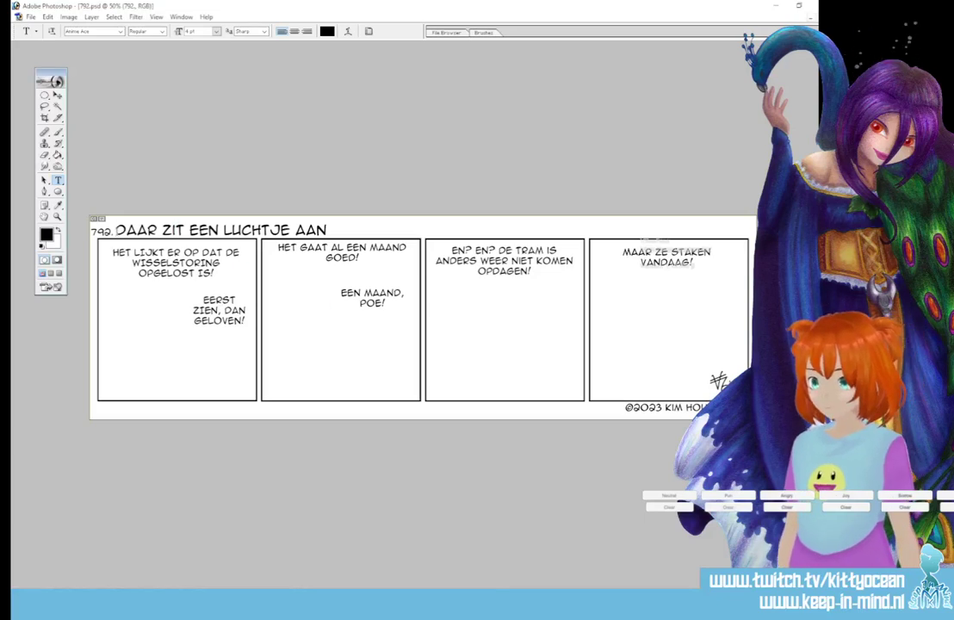
key("ctrl+a")
type("picrinezuur")
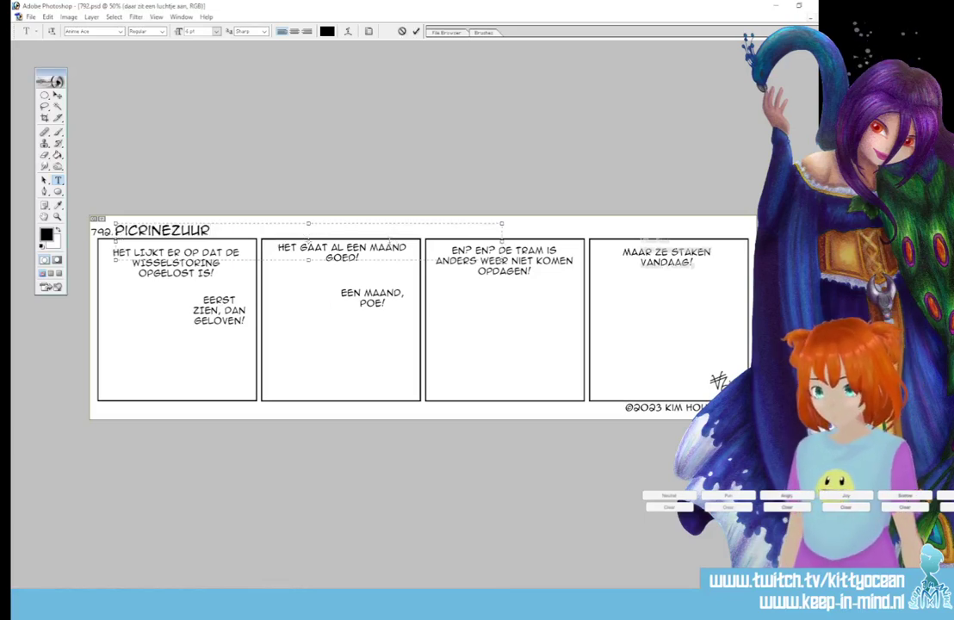
key("ctrl+Return")
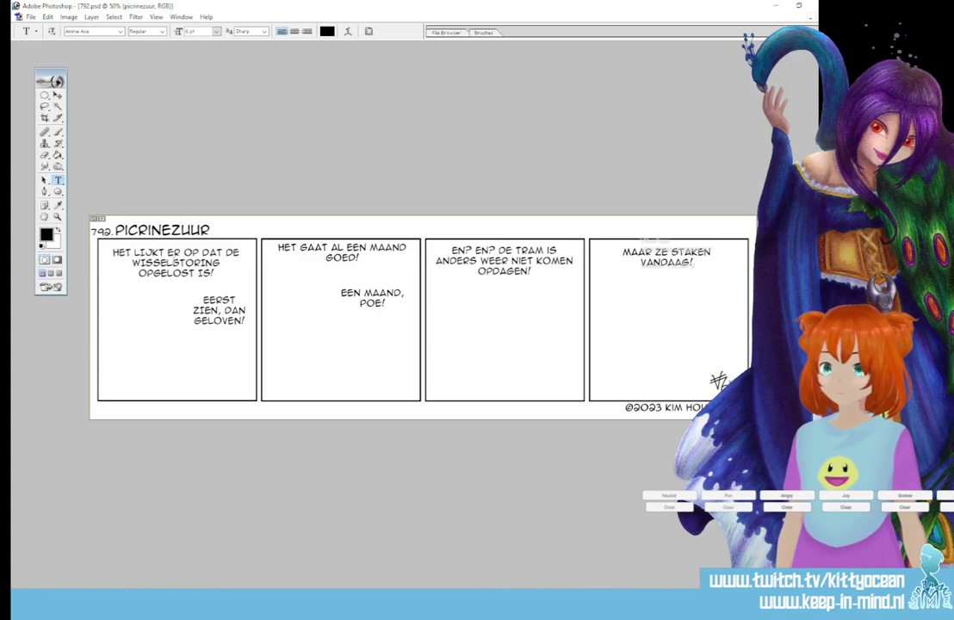
Step: Replace the upper dialogue in the first panel with "En is een flesje pri...pri...c...ri...ne..."
left_click(186, 258)
key("ctrl+a")
type("EN")
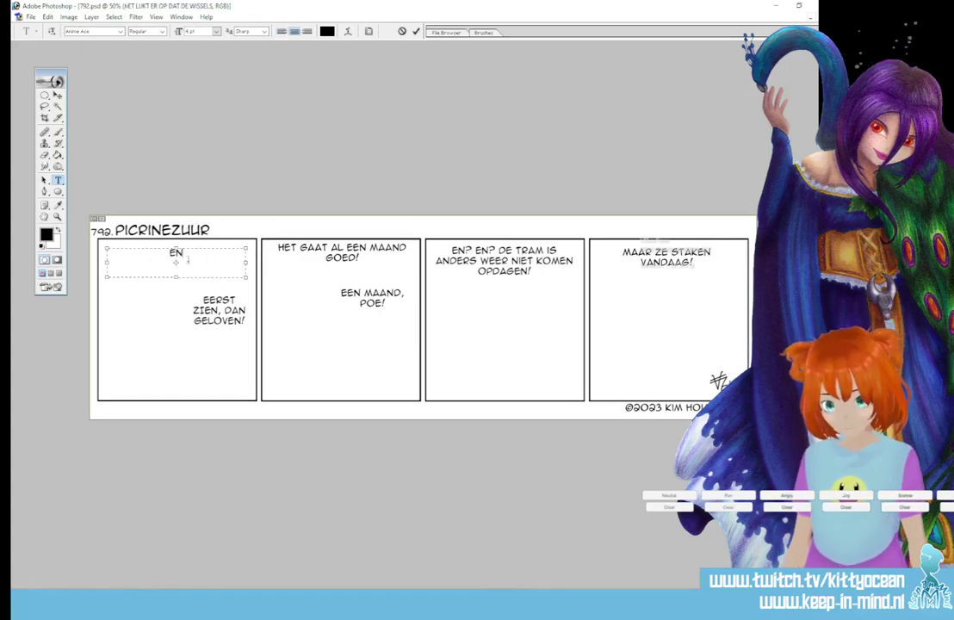
type(" IS EEN FL")
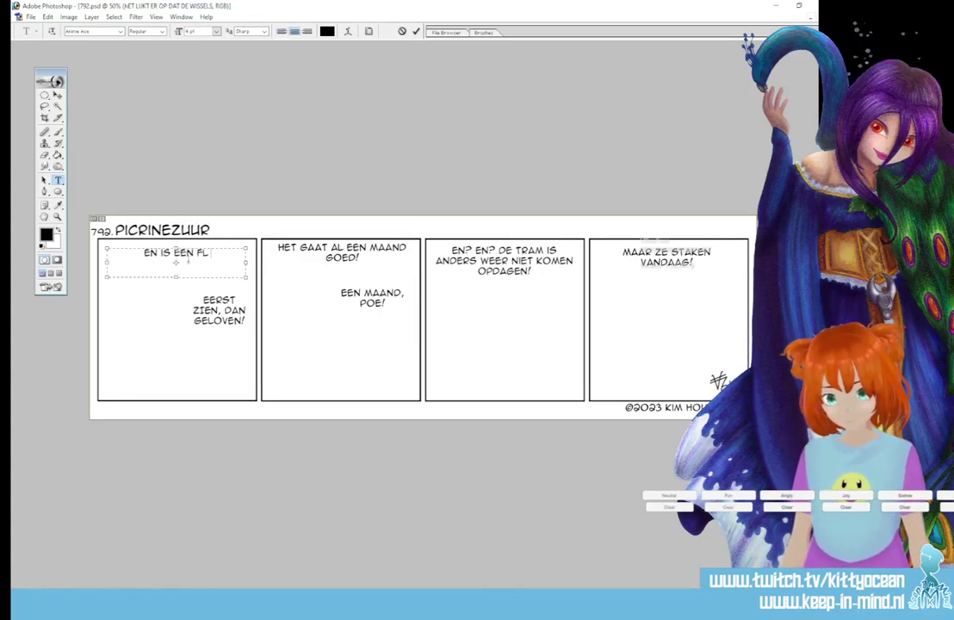
type("ESJE PR")
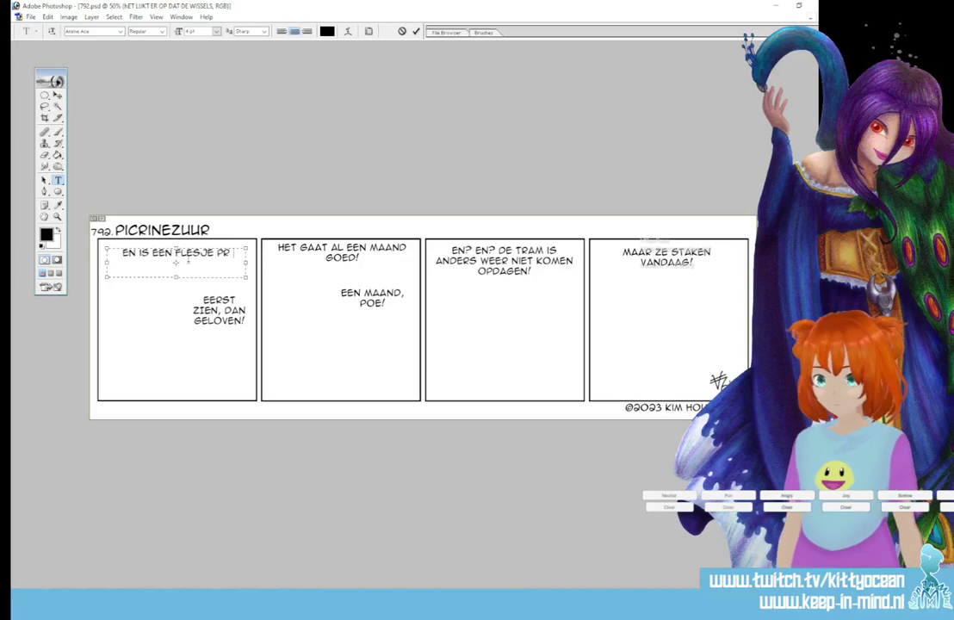
type("I-")
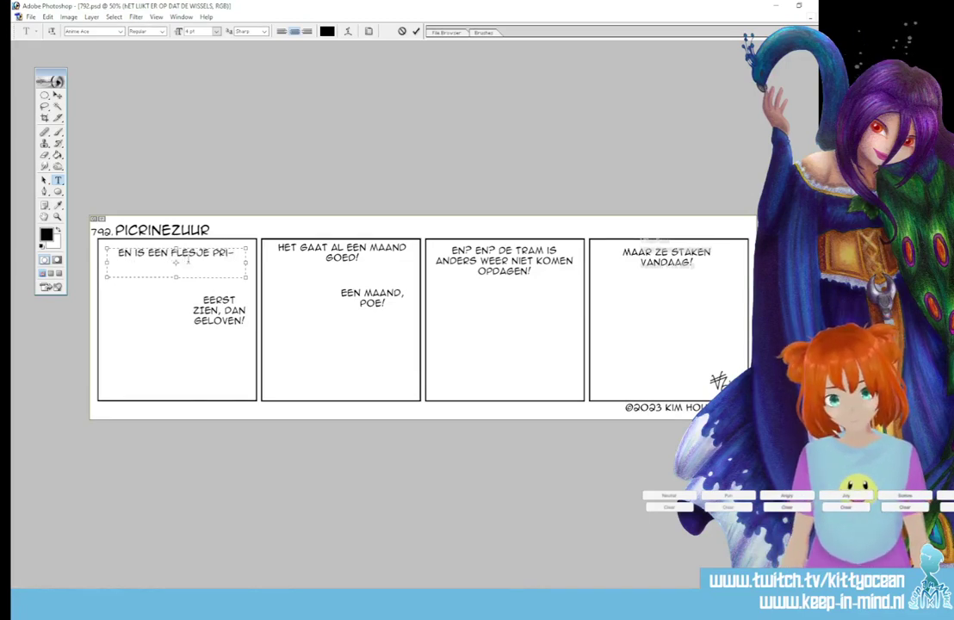
key("BackSpace")
type("... PRI")
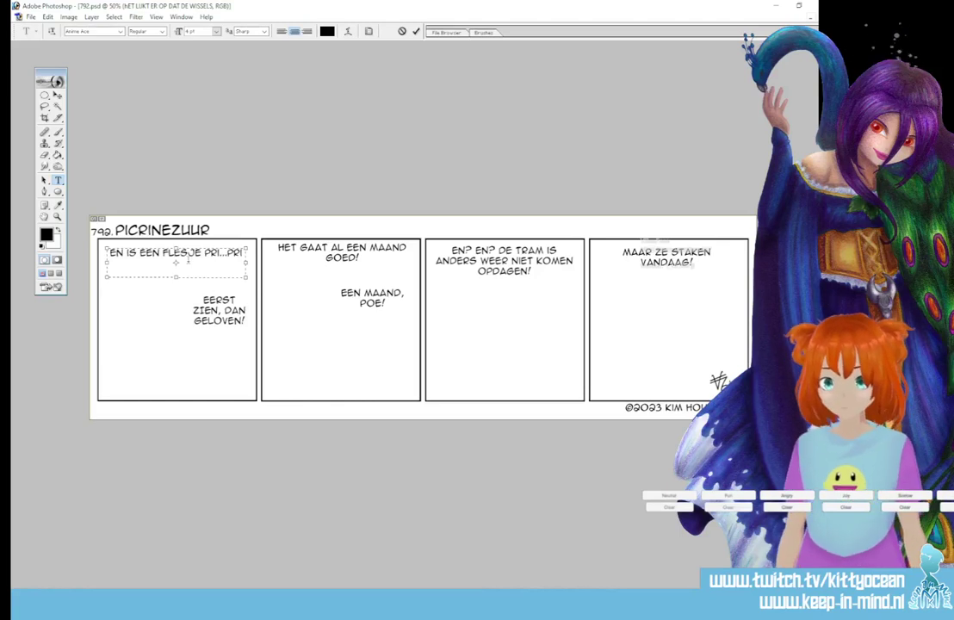
type("...")
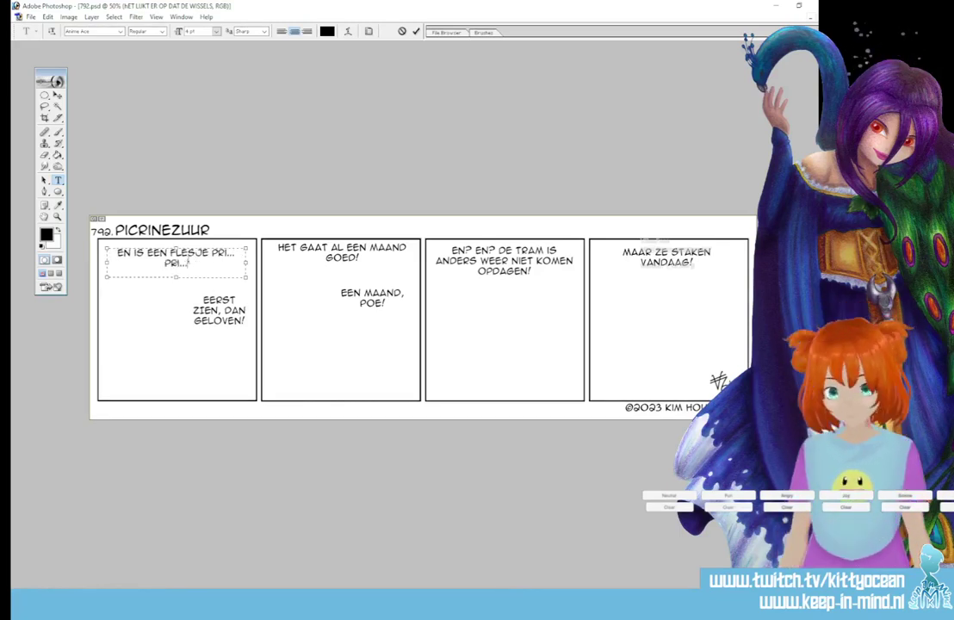
type("C")
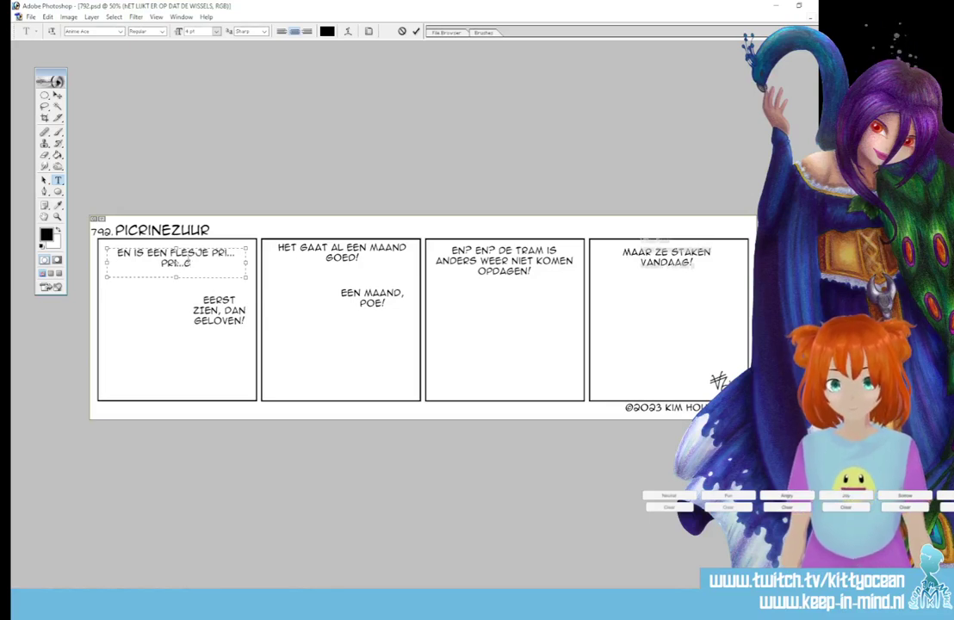
type("..R")
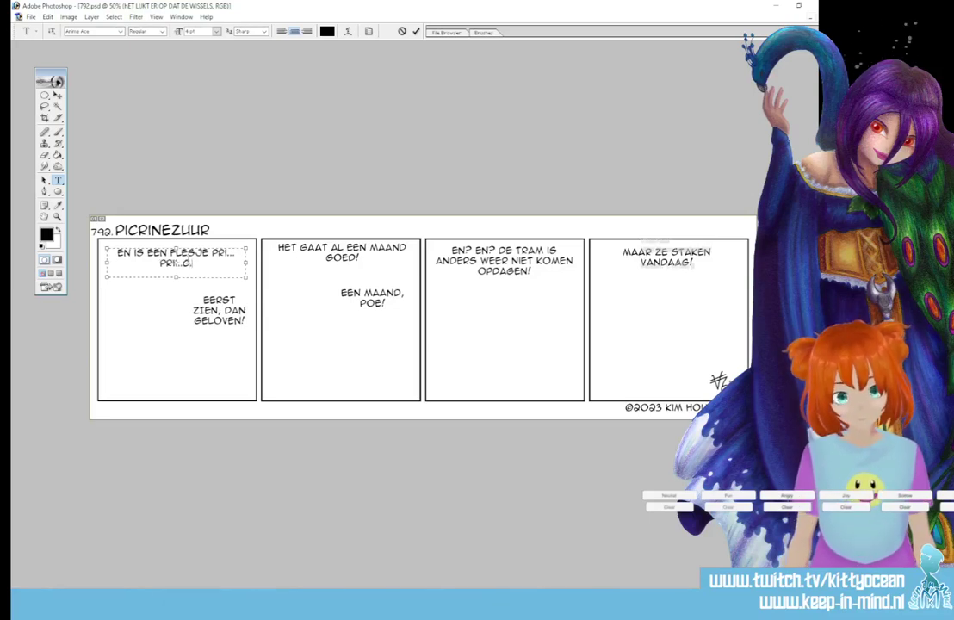
type("I")
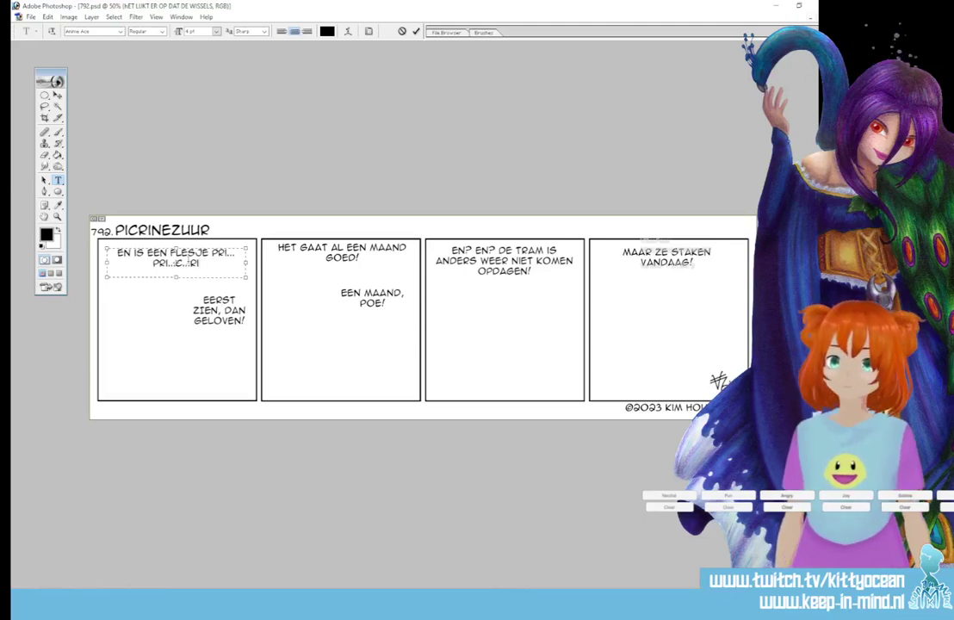
type("...NE")
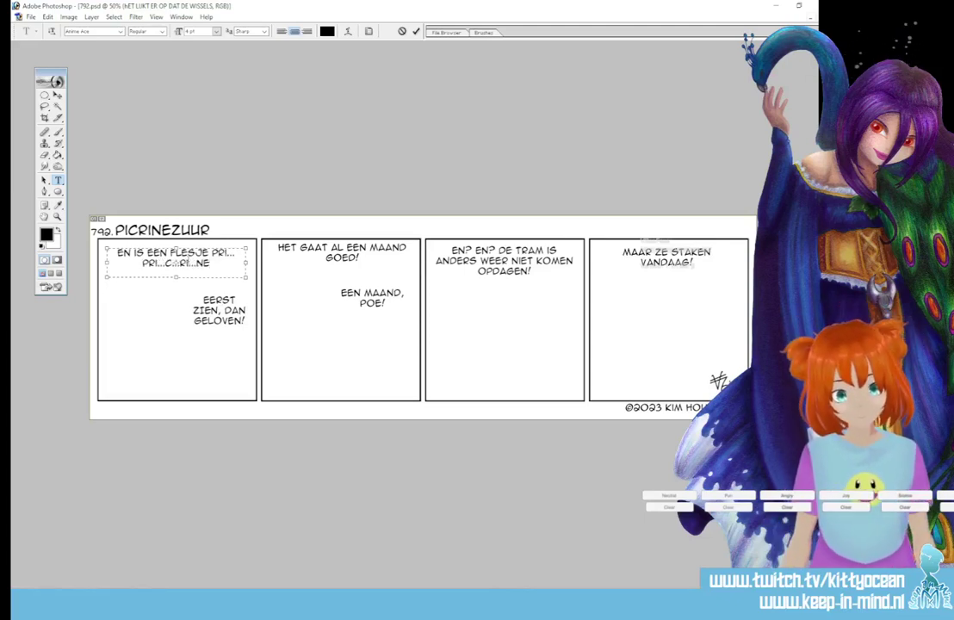
type("...")
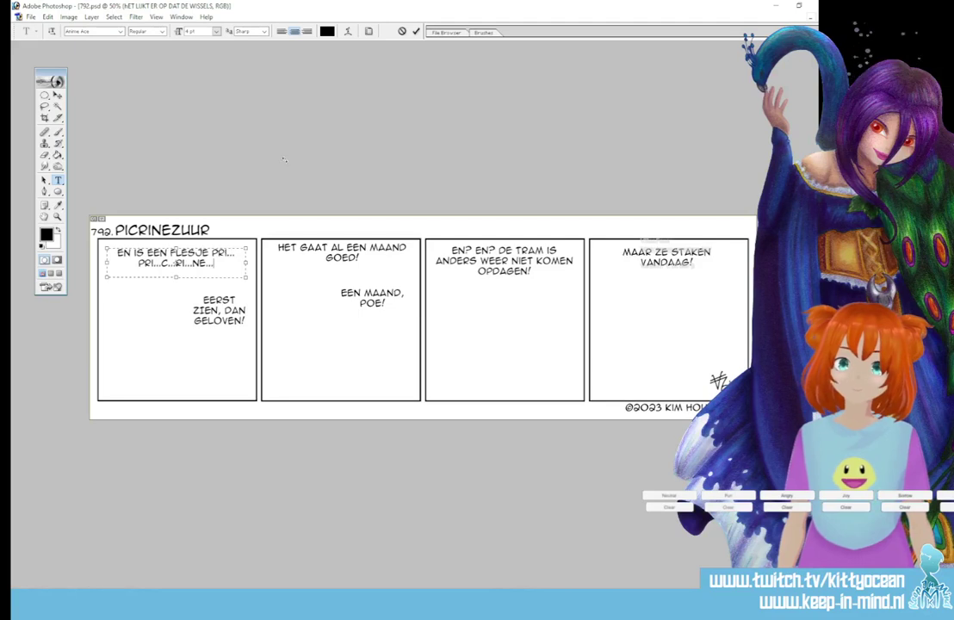
left_click(416, 31)
Step: Replace the lower dialogue in the first panel with "Picrine-zuur?!"
left_click(219, 306)
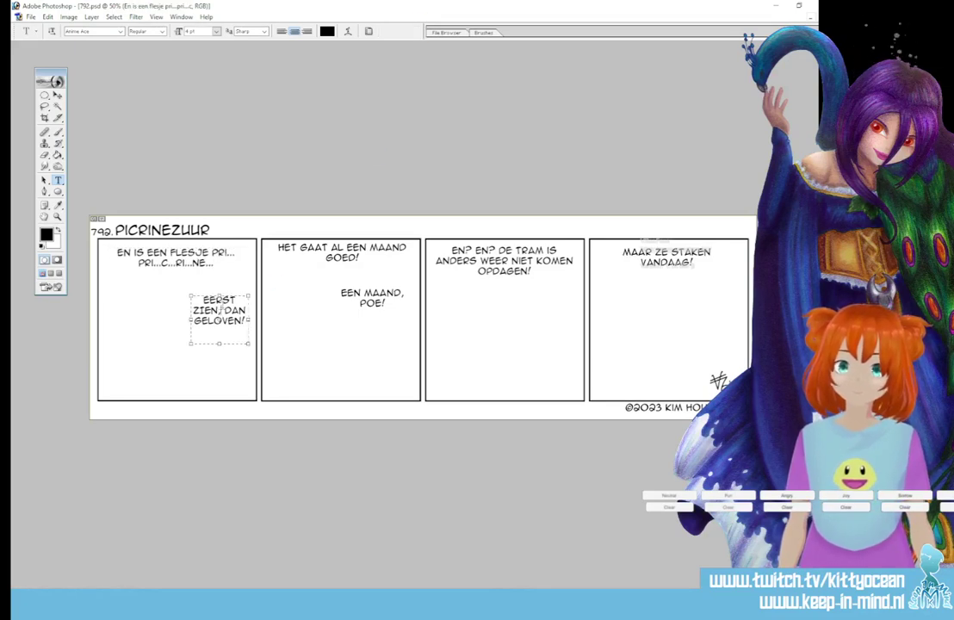
key("ctrl+a")
type("PICRINE-ZUUR?!")
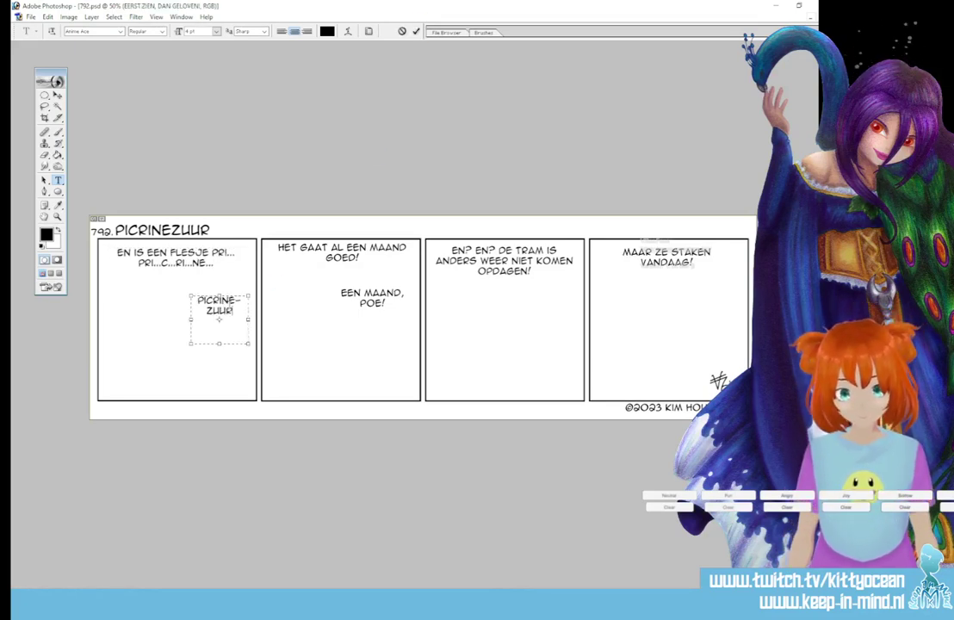
left_click(416, 31)
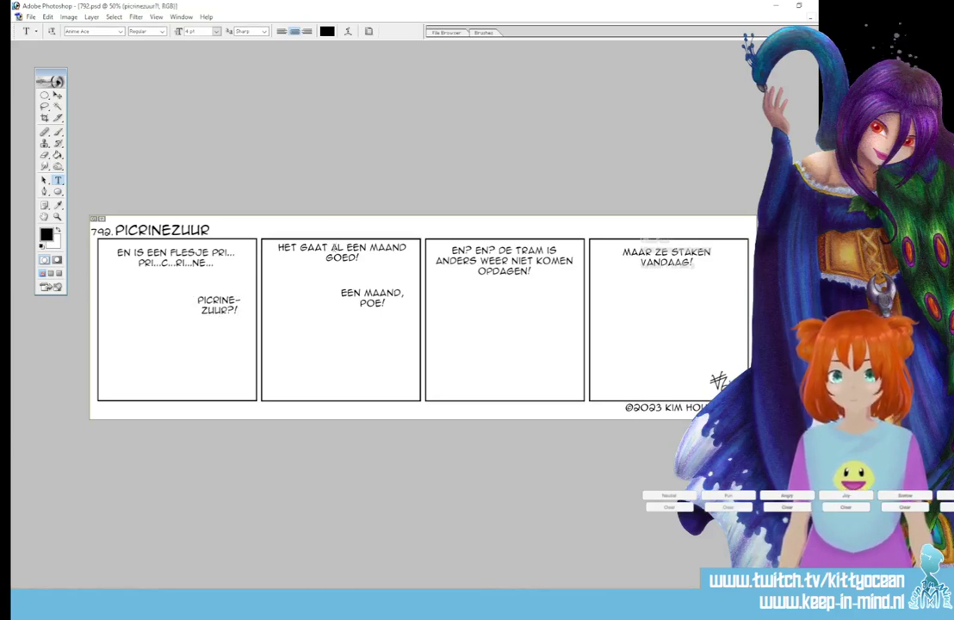
Step: Replace the upper dialogue in the second panel with "Dat is lang geleden!"
left_click(333, 249)
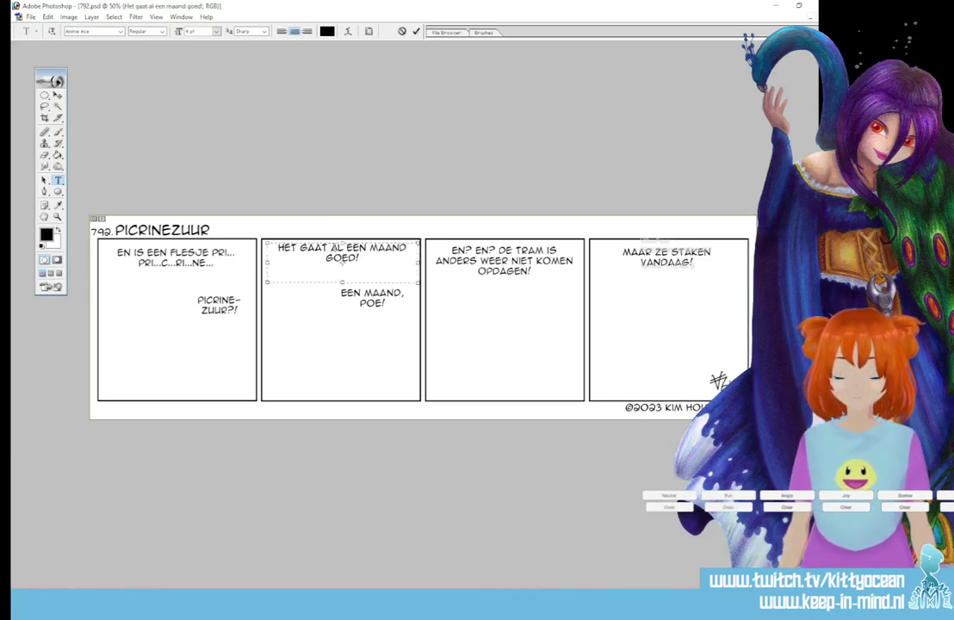
key("ctrl+a")
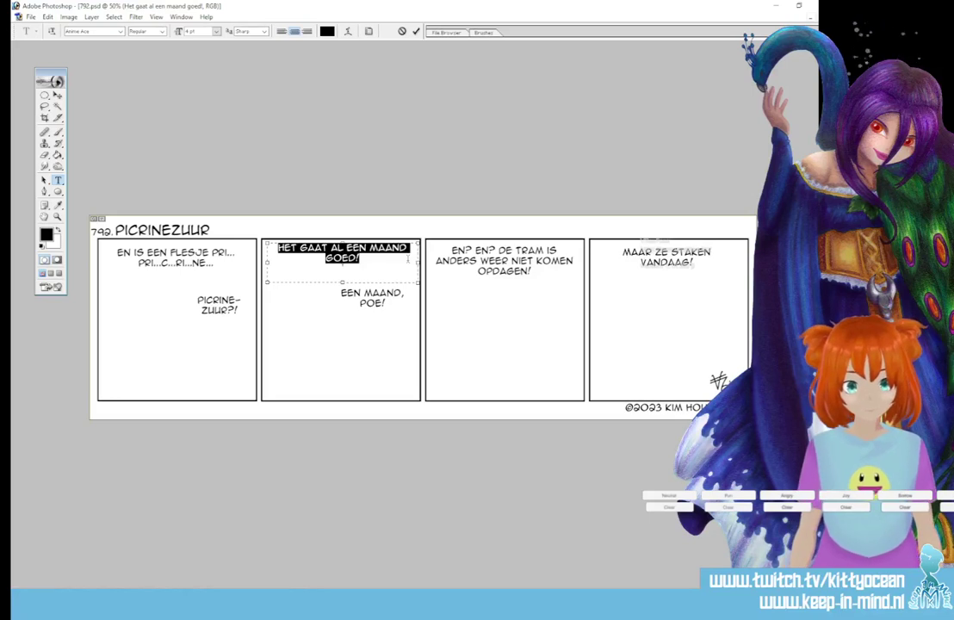
type("DAT")
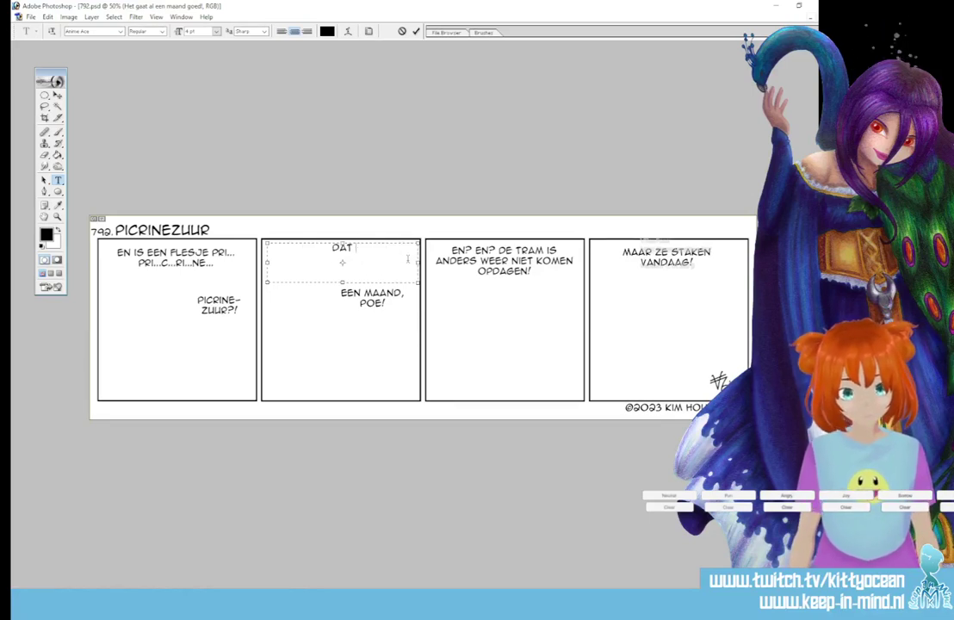
type(" IS LANG GELEDEN!")
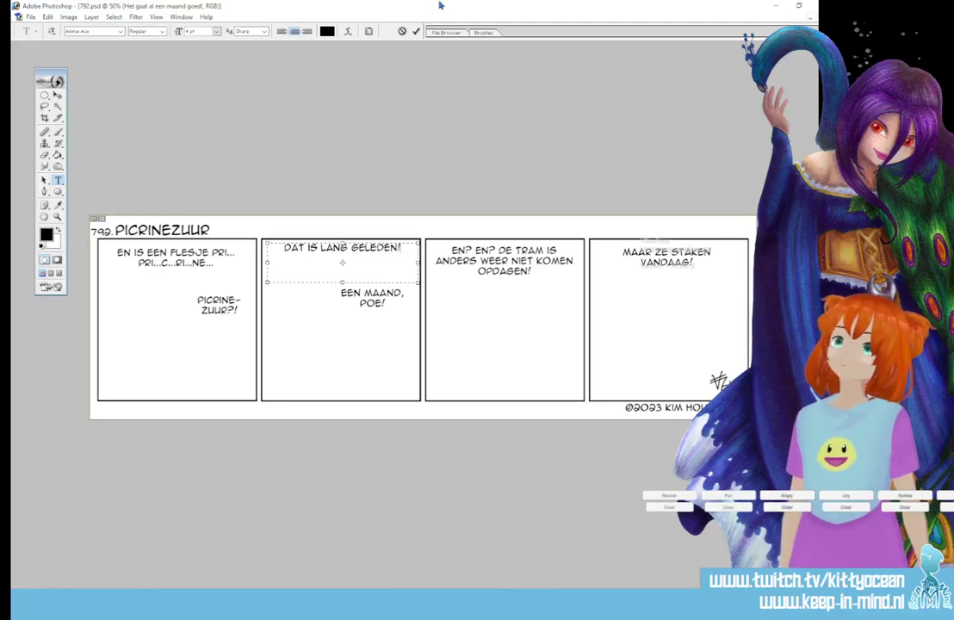
Step: Replace the lower dialogue in the second panel with "Ah, dat is geen pak-zuur"
left_click(371, 316)
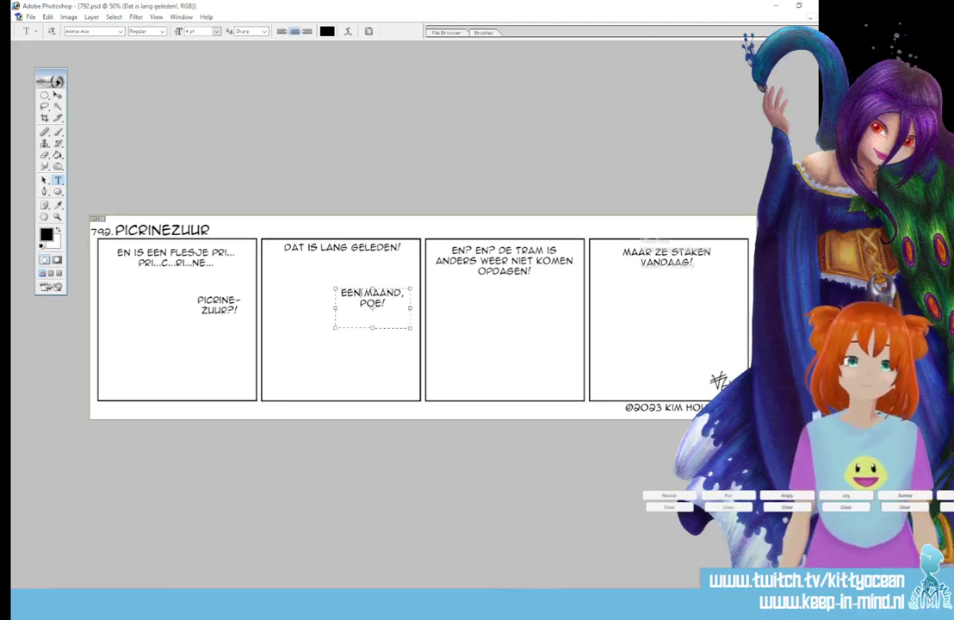
key("ctrl+a")
type("AH, D")
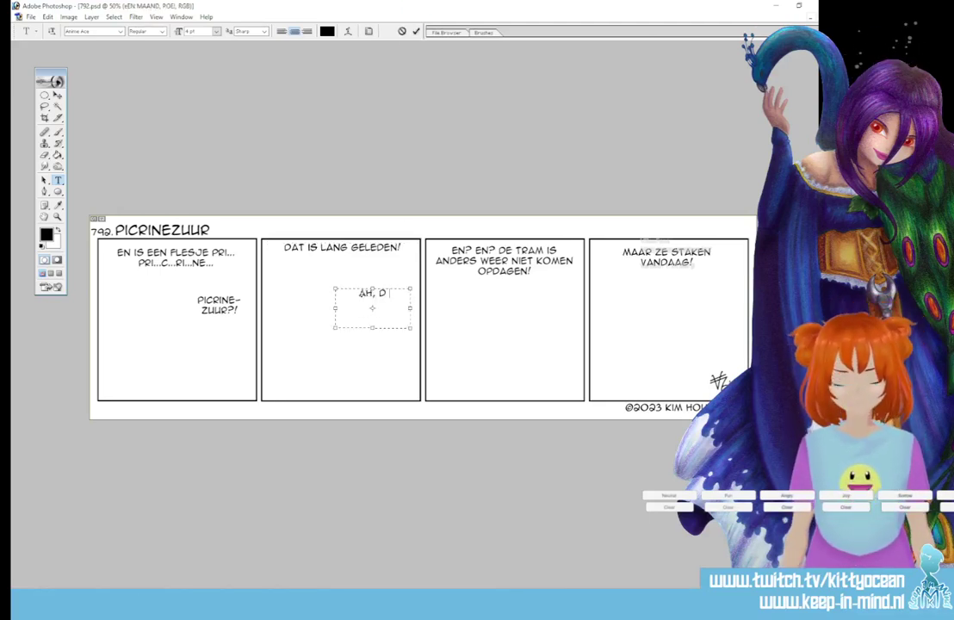
type("AT IS GEEN")
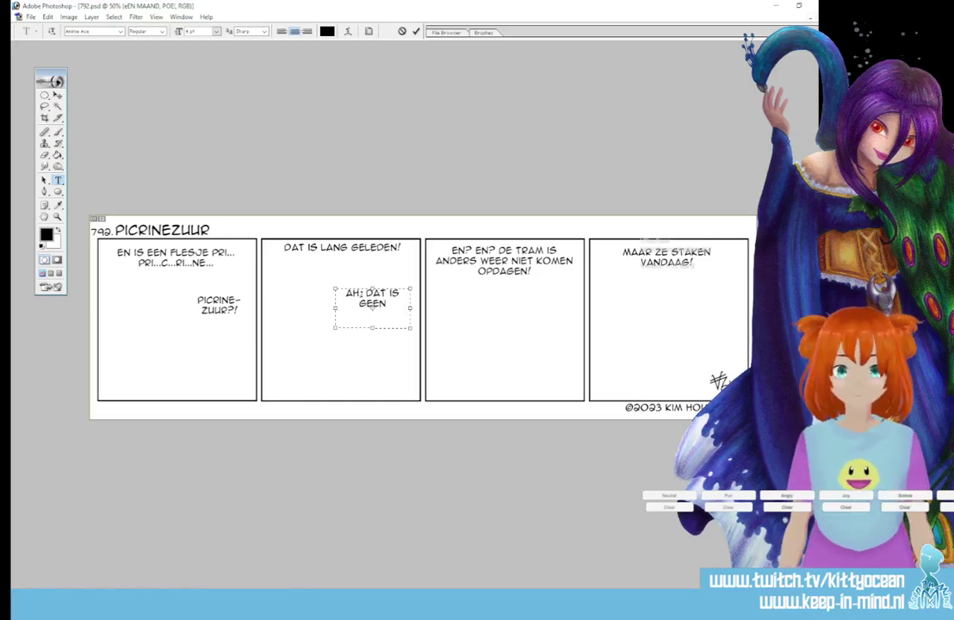
type(" PAK-ZUUR!")
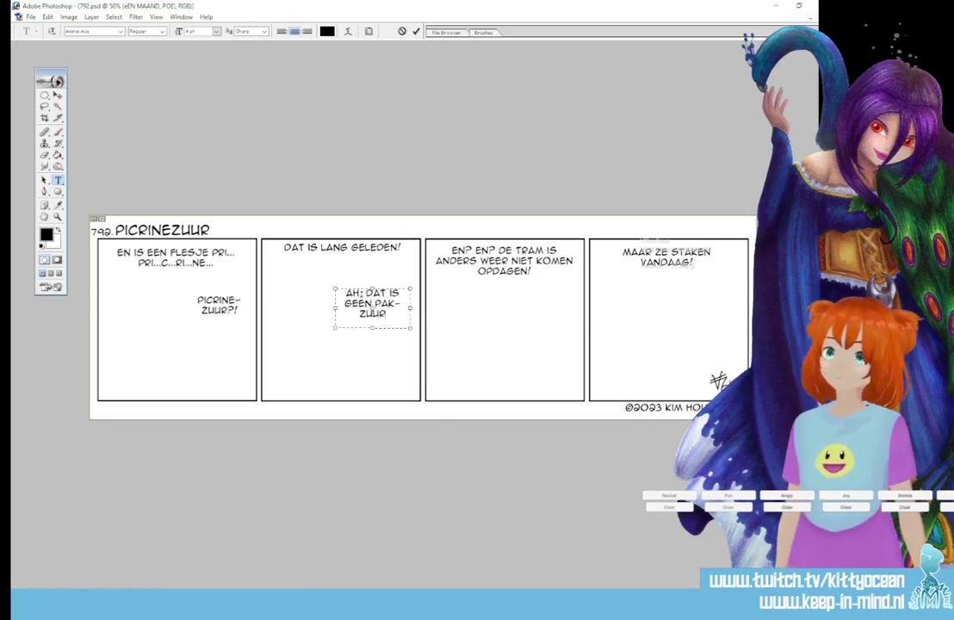
Step: Widen the second panel's lower text box and extend its dialogue to "Ah, dat is geen pak-zuur, maar een enkele benzeenring!"
left_click_drag(334, 327, 285, 345)
type("!")
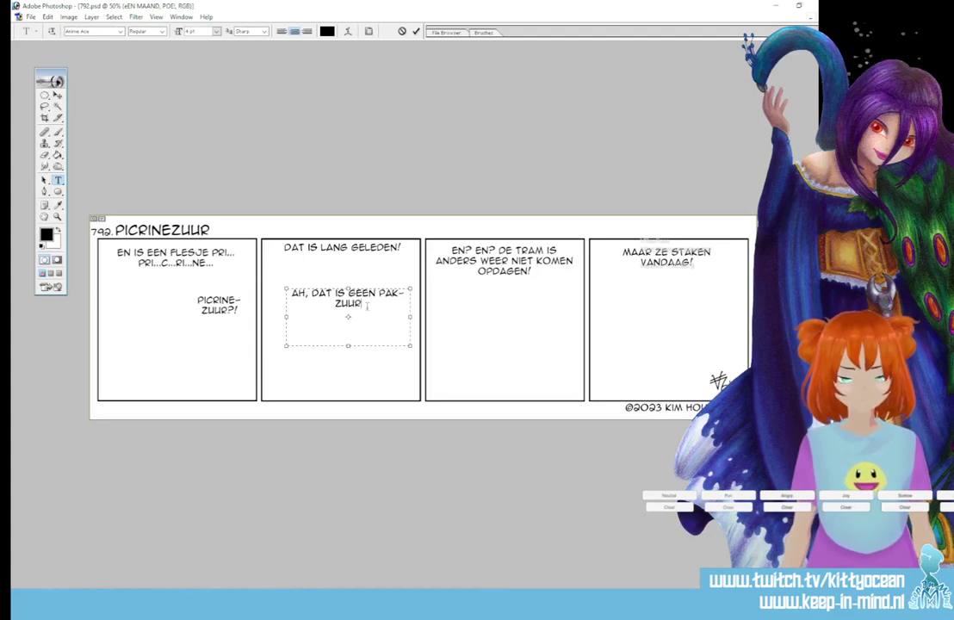
key("BackSpace")
type(", MAAR EEN E")
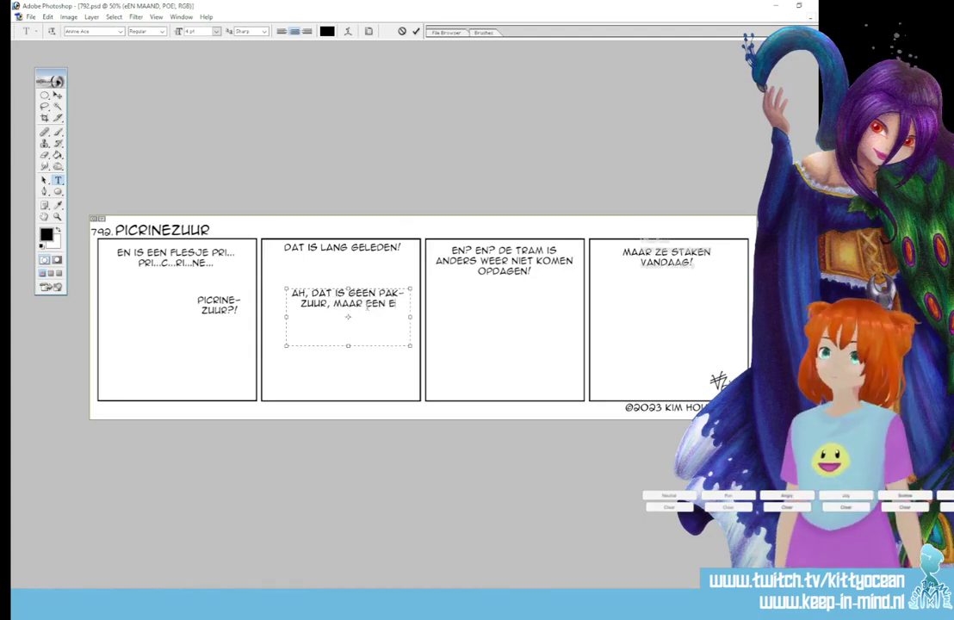
type("NKELE")
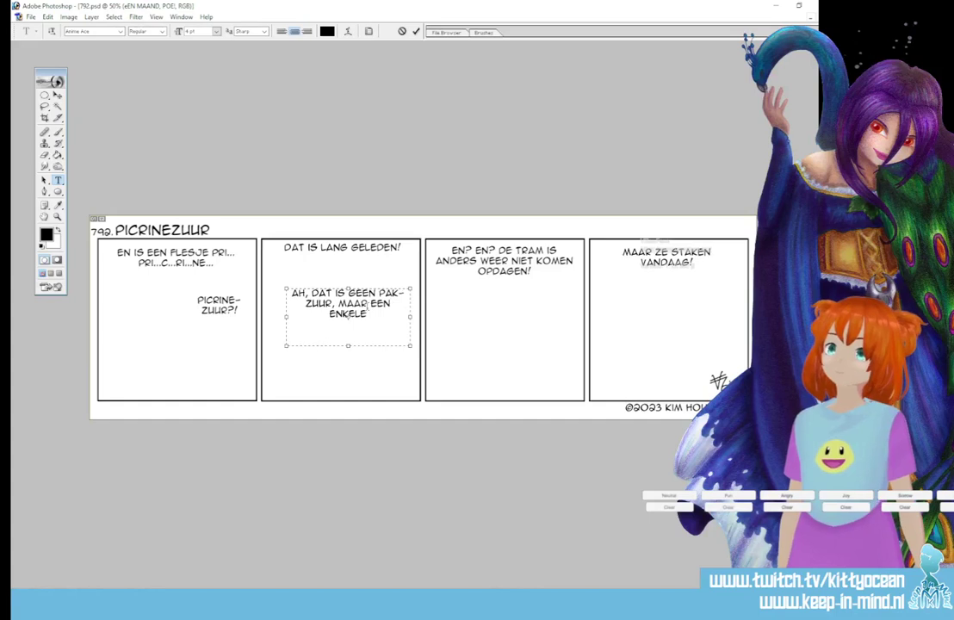
type(" BENZE")
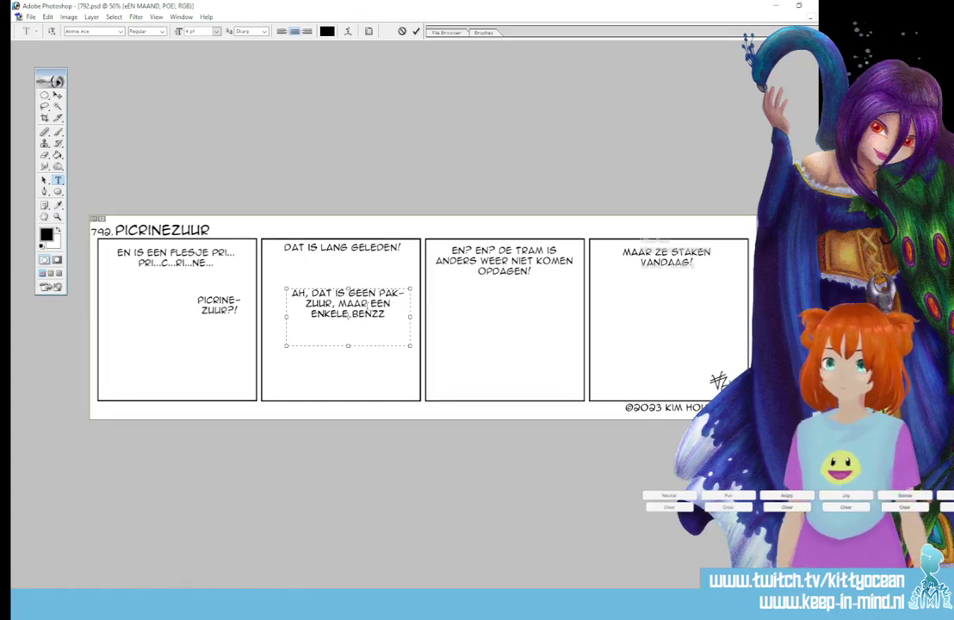
type("ENRING!")
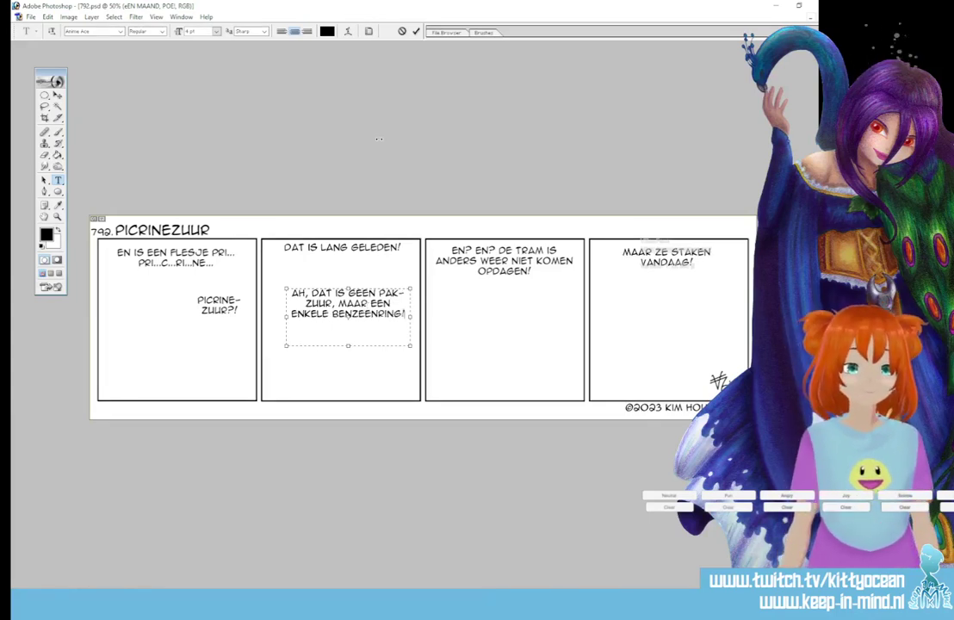
left_click(416, 32)
Step: Replace the third panel's dialogue with "Daar heb ik lang, lang geleden eens mee gewerkt."
left_click(491, 261)
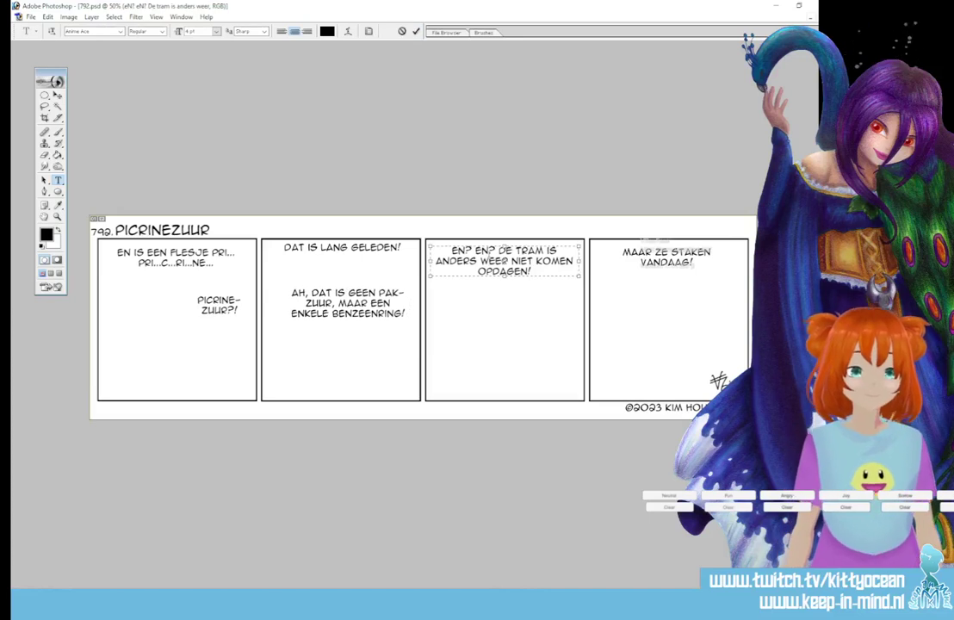
key("ctrl+a")
type("DAAR")
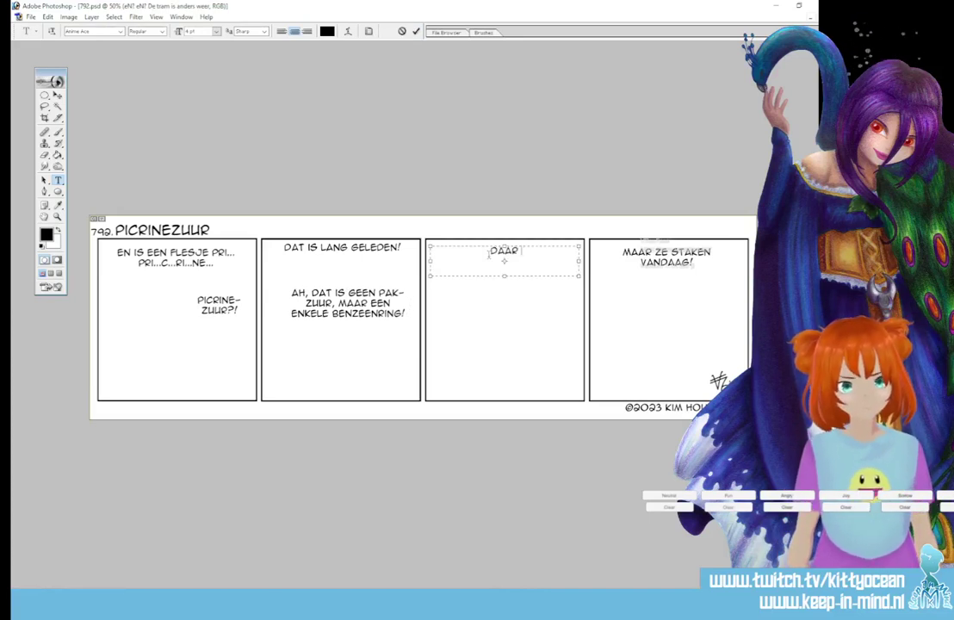
type(" HEB IK LANG,")
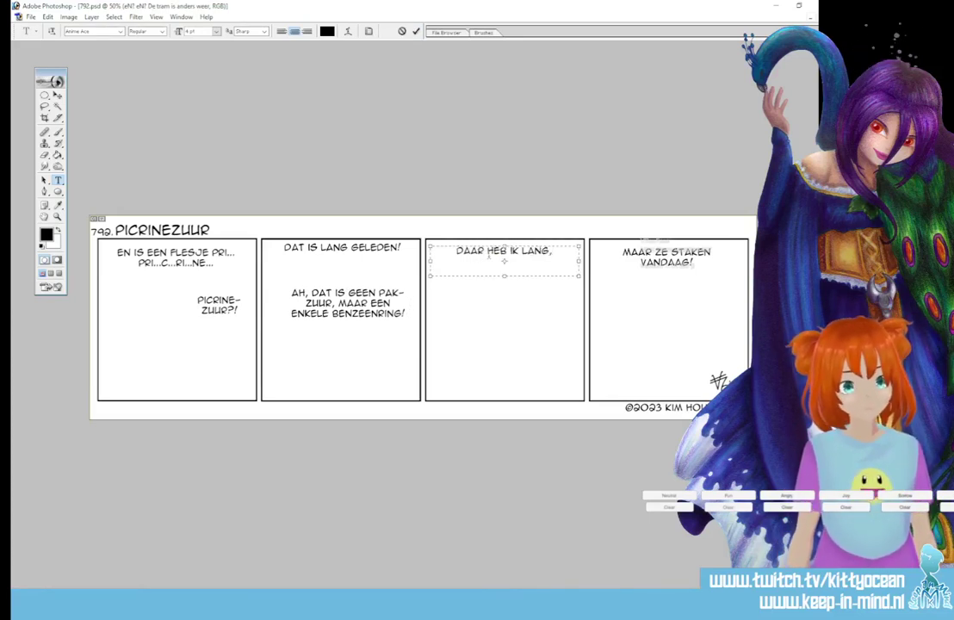
type(" LANG GELEDEN ME")
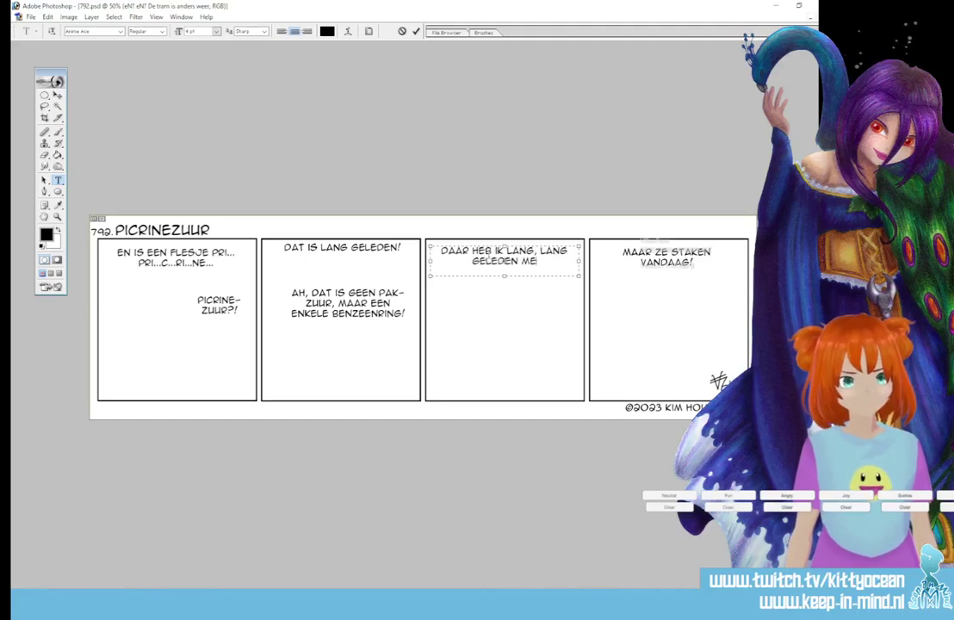
type("E GEWERKT")
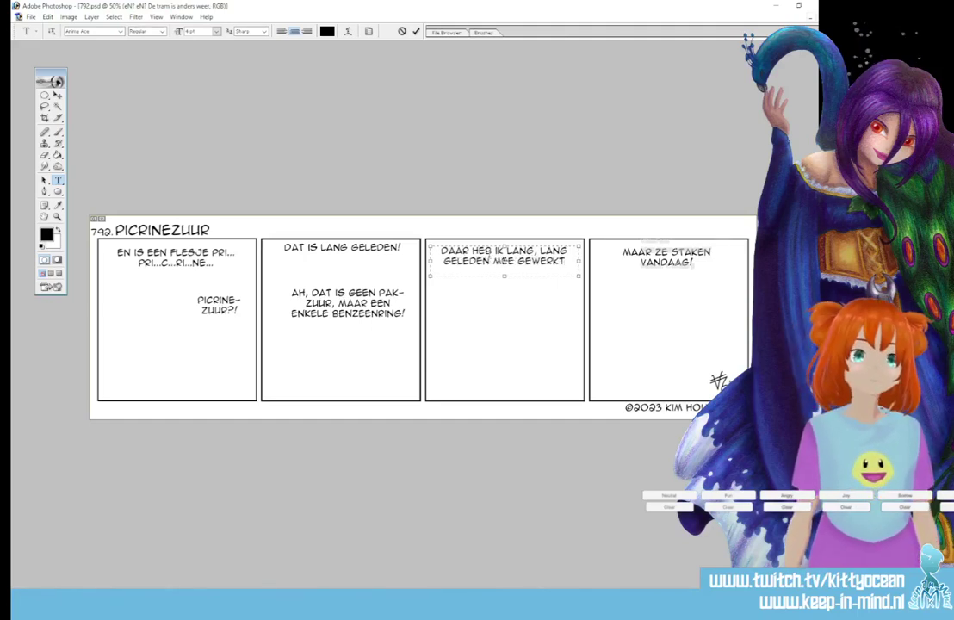
type(".")
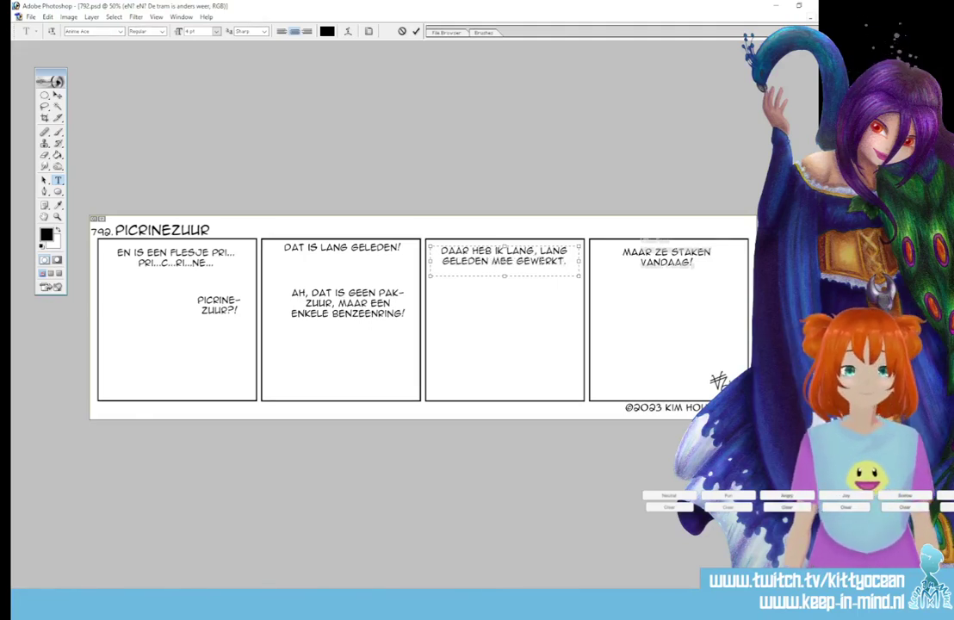
type("EENS")
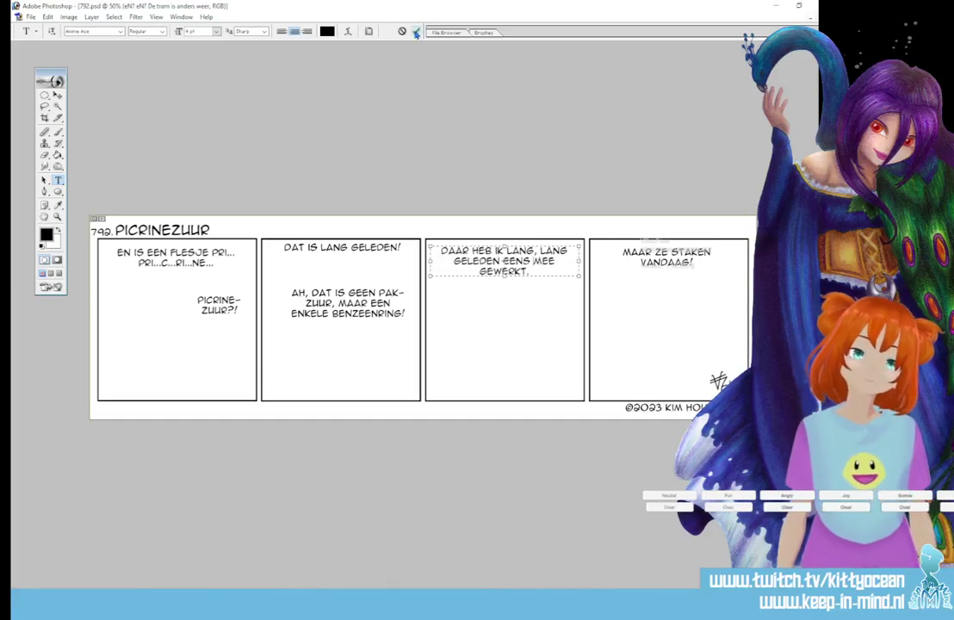
left_click(415, 32)
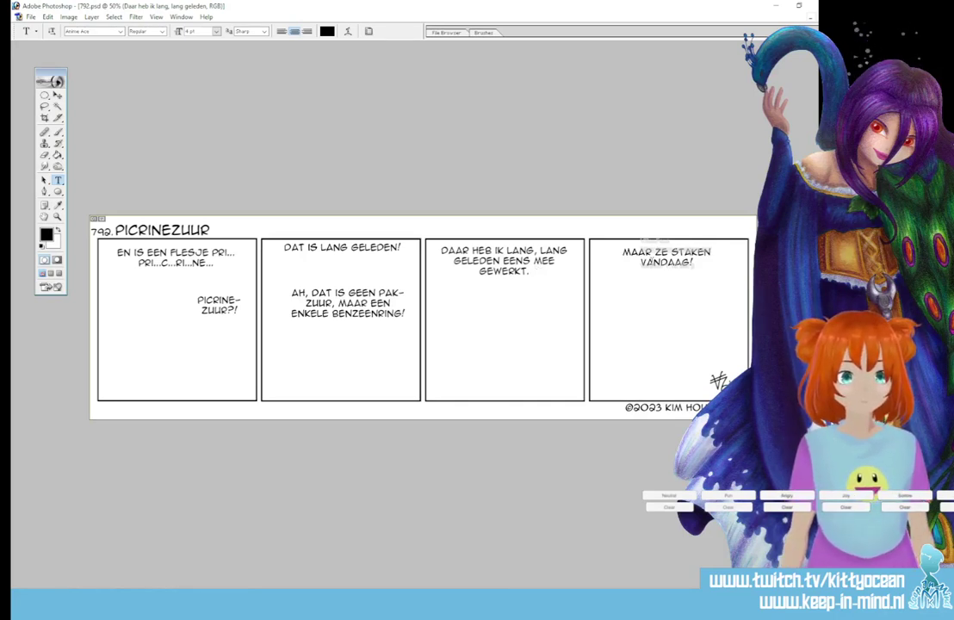
Step: Replace the fourth panel's dialogue with "Was ook gelijk de laatste dag in dat gebouw..."
left_click(654, 250)
key("ctrl+a")
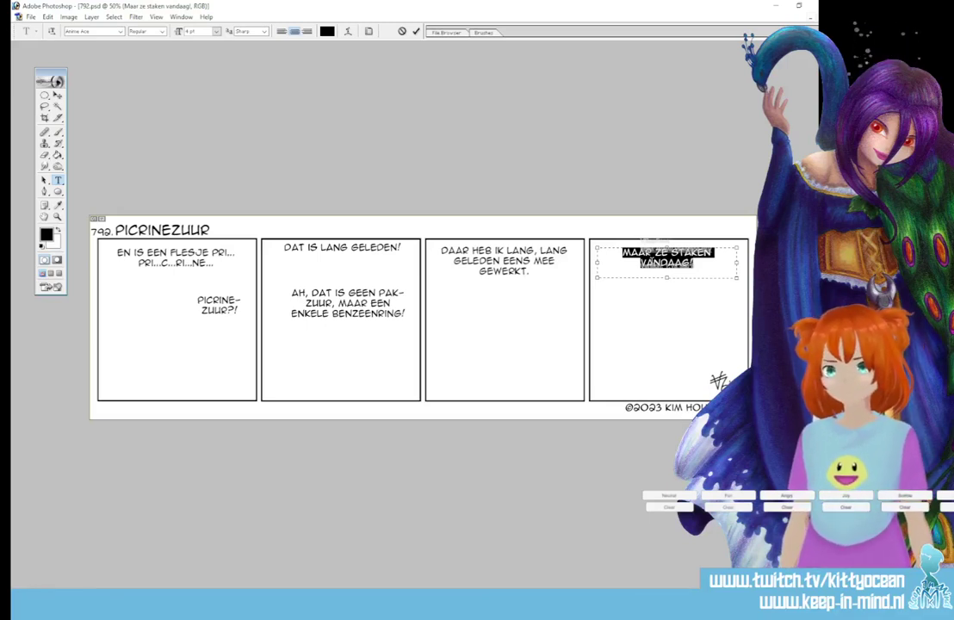
key("BackSpace")
type("Was")
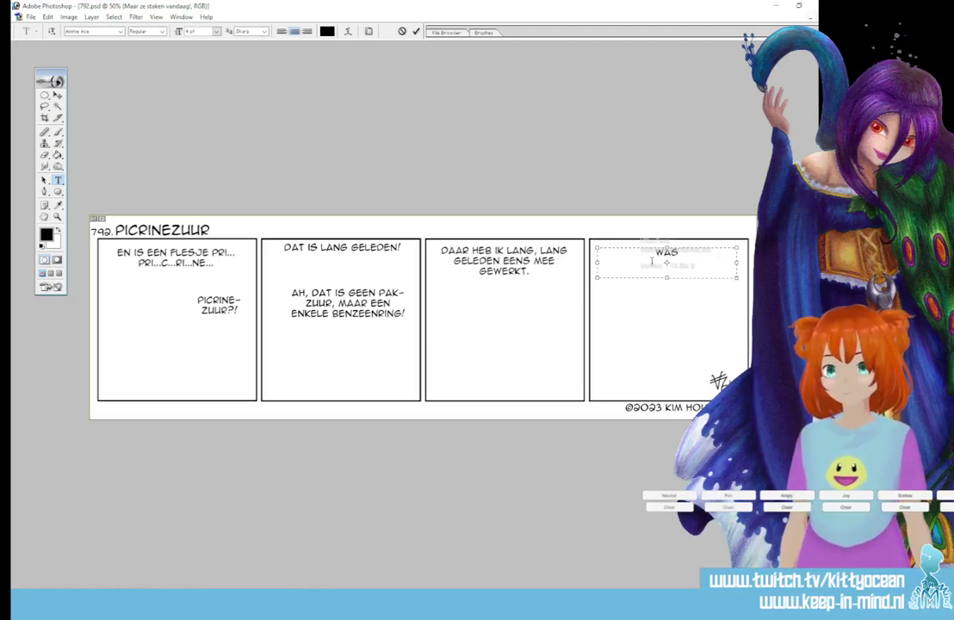
key("BackSpace")
key("BackSpace")
key("BackSpace")
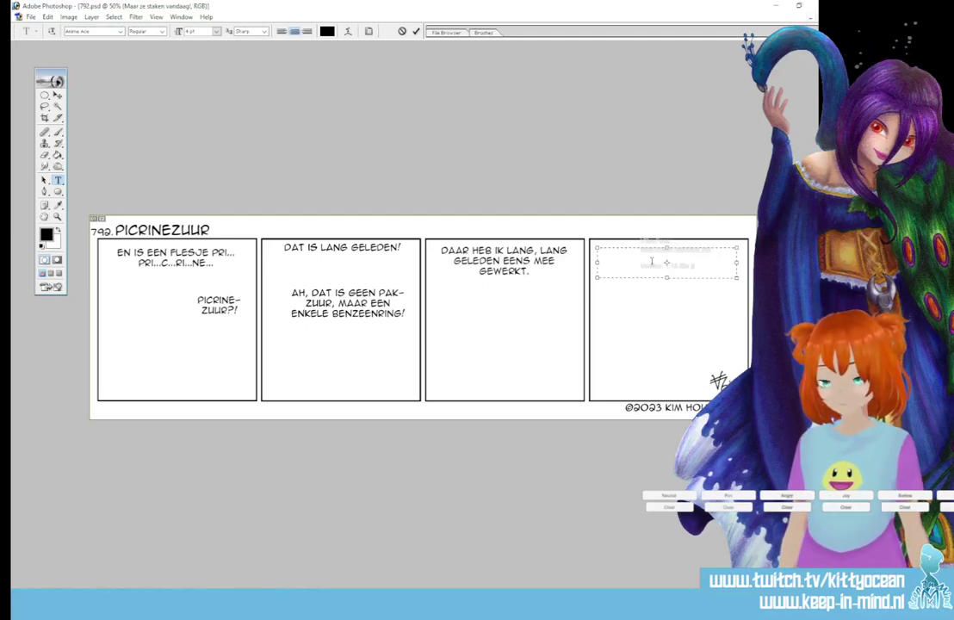
type("Was ook gelijk")
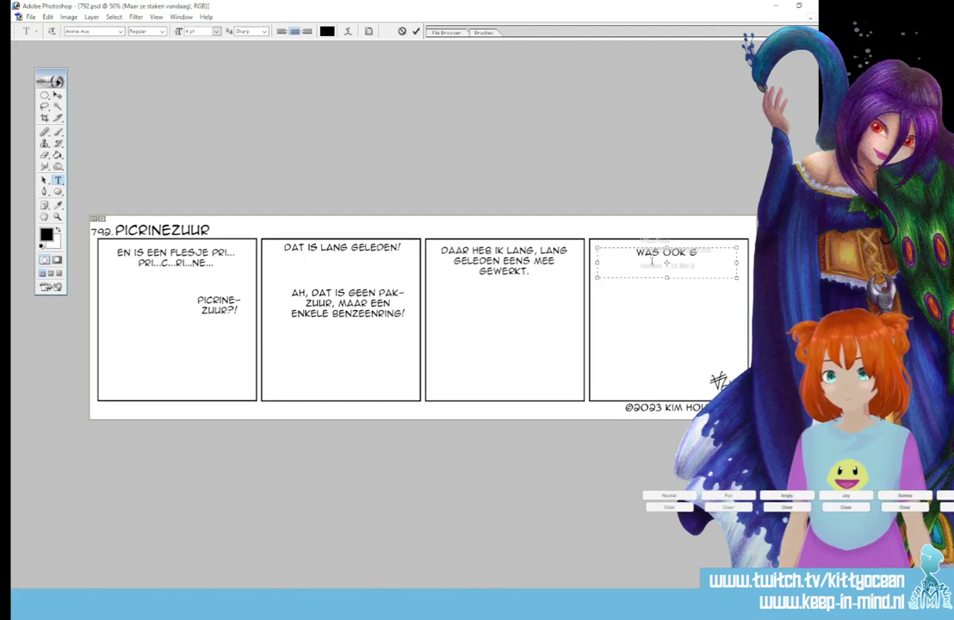
type(" de laatste dag")
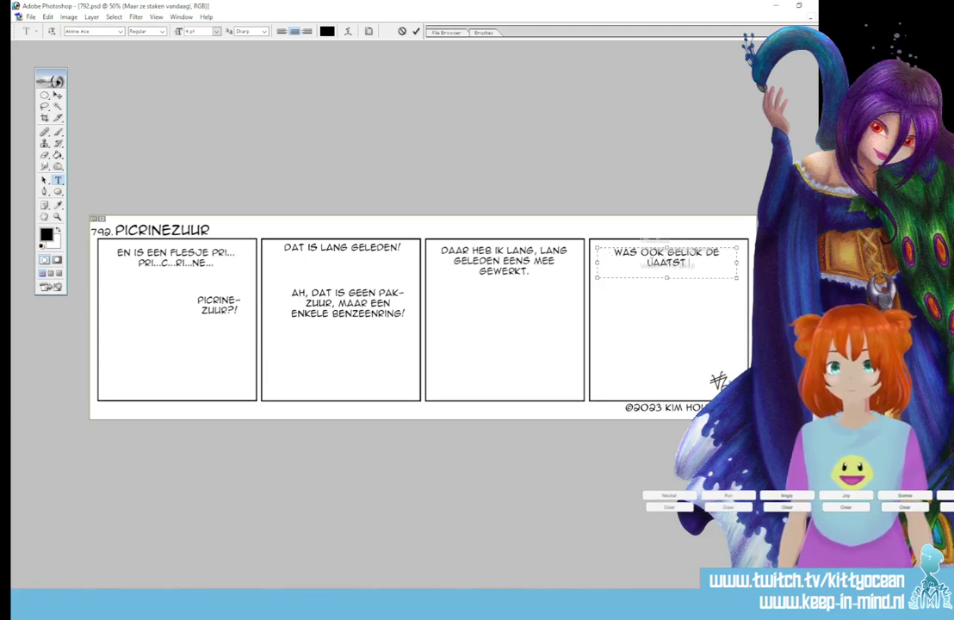
type(" in dat gebouw.")
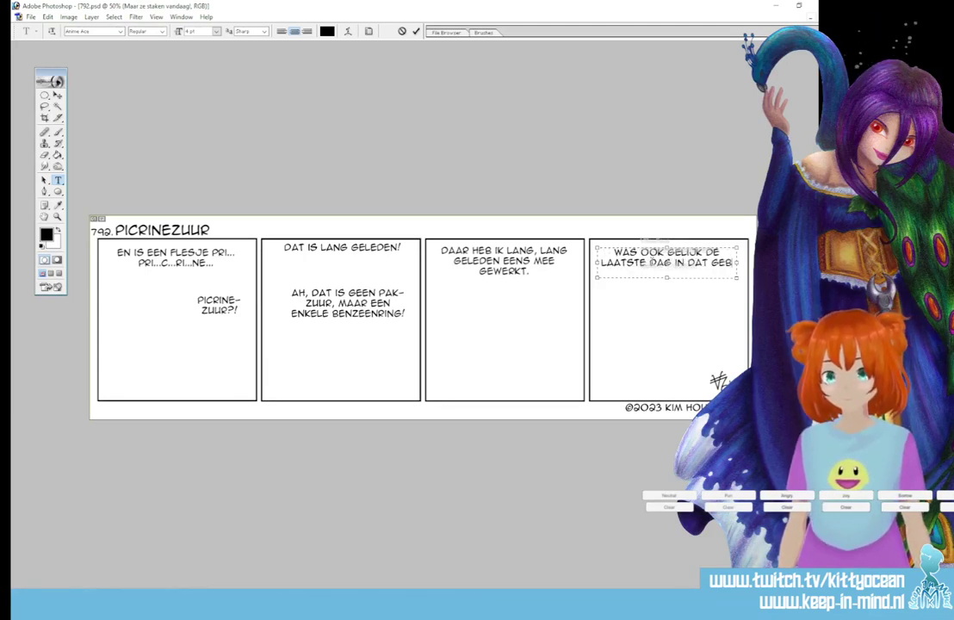
type("..")
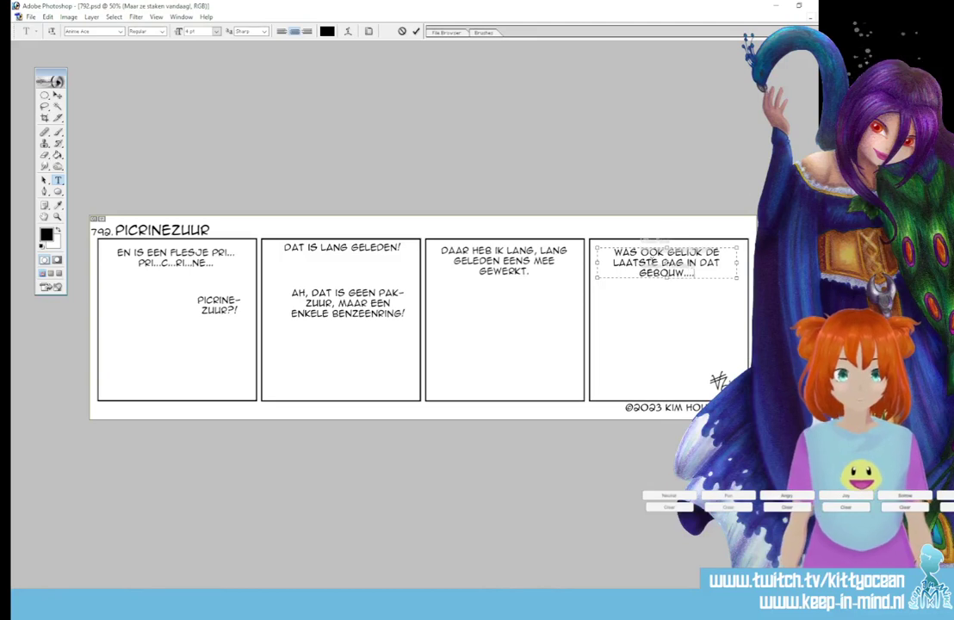
key("BackSpace")
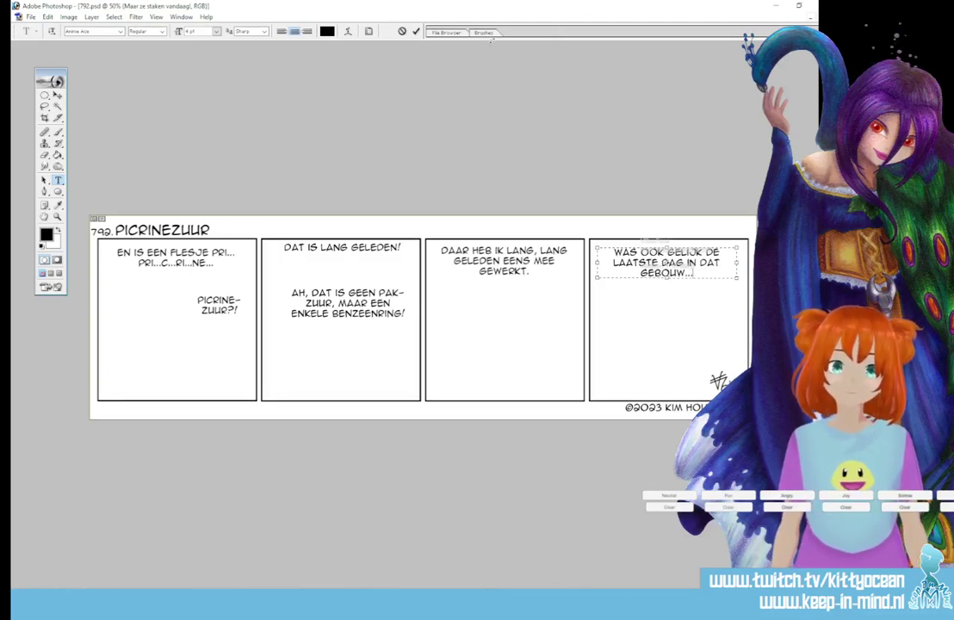
left_click(416, 32)
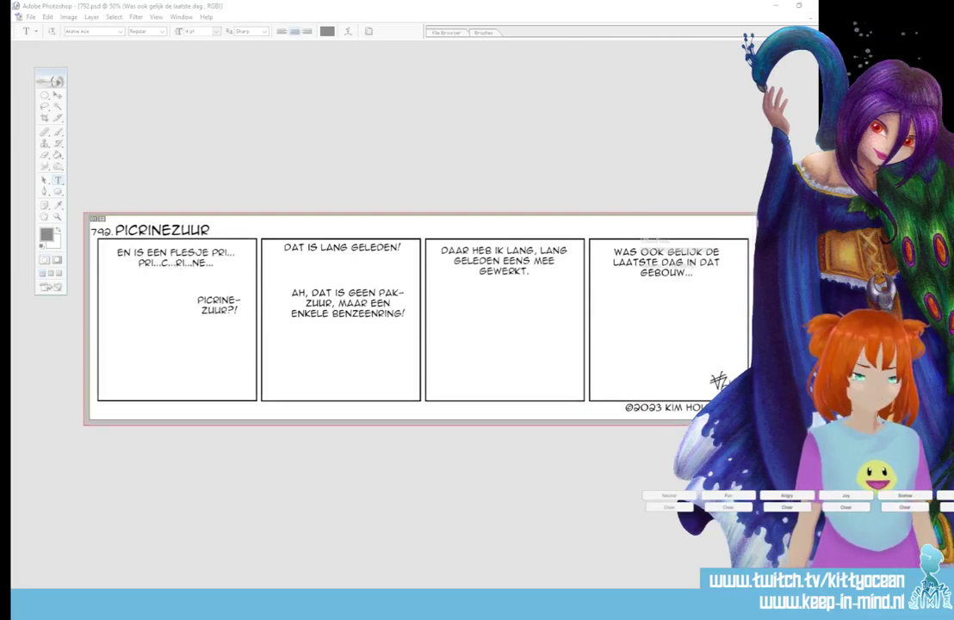
Step: Capture the whole comic strip with the Snipping Tool, then close the snip without saving it
left_click_drag(85, 213, 761, 424)
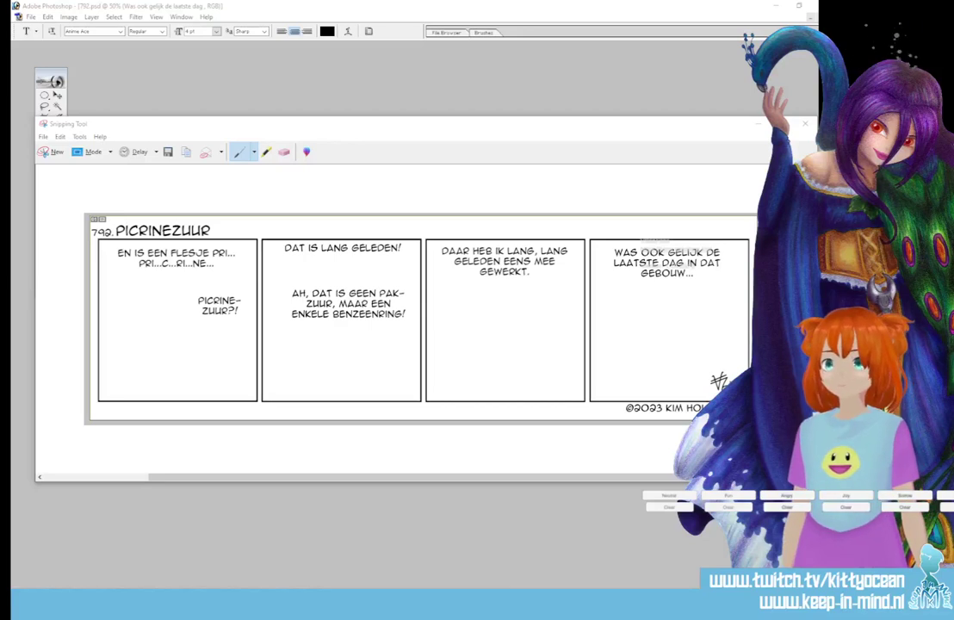
left_click(805, 123)
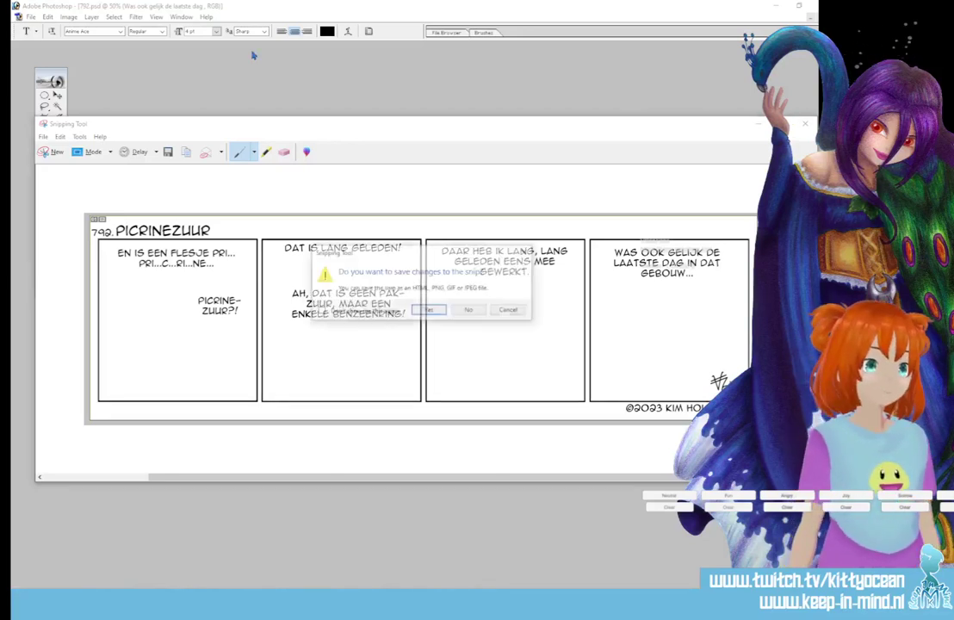
left_click(469, 309)
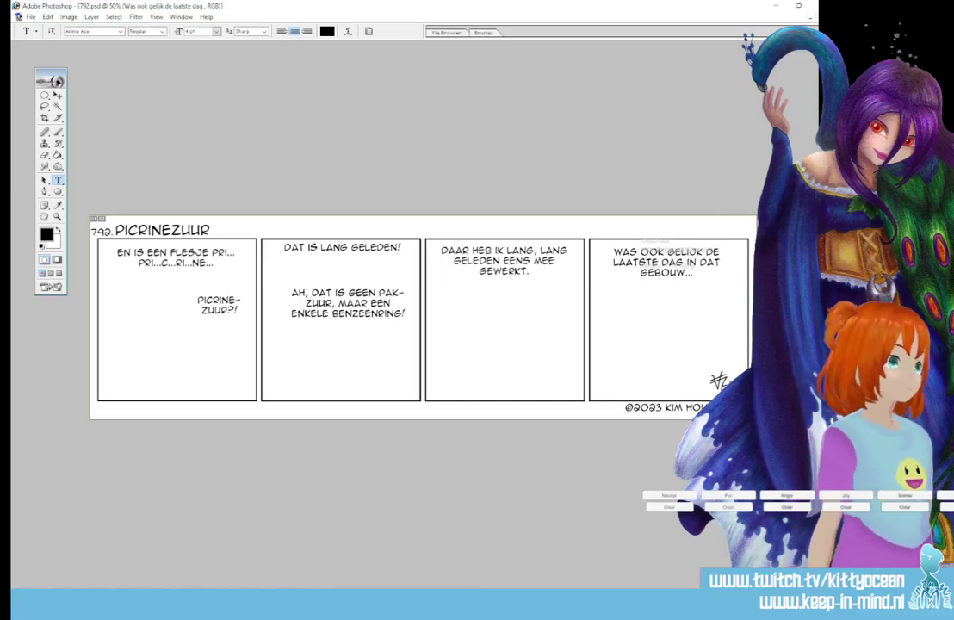
Step: Make the sketch layer the active layer
left_click(781, 482)
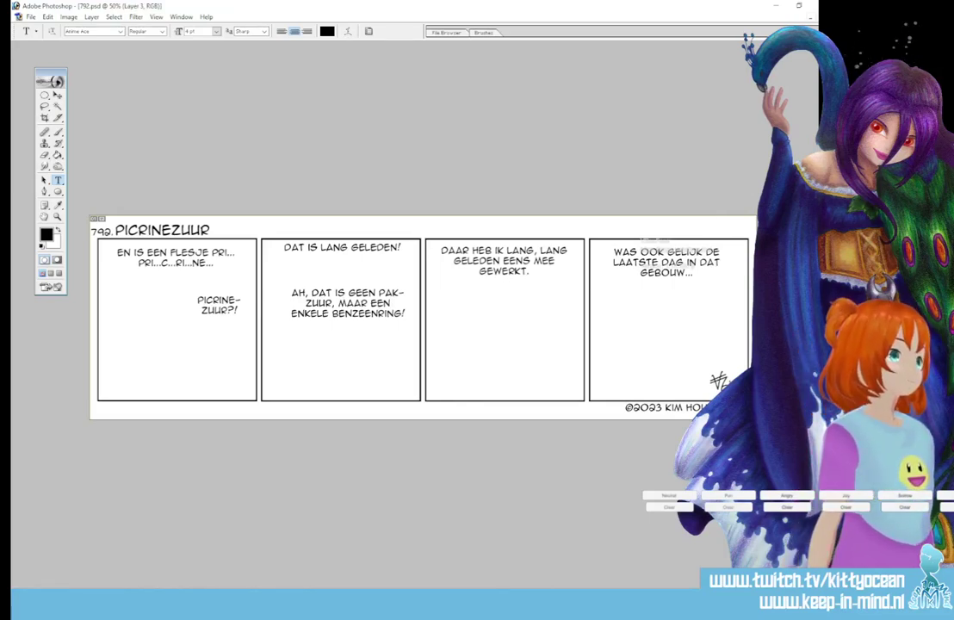
left_click(788, 526)
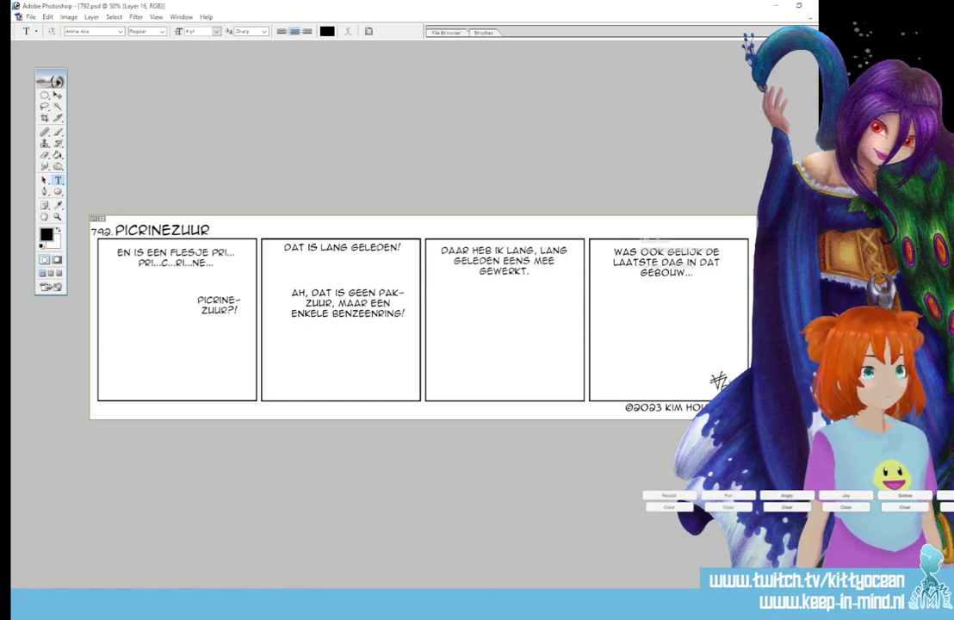
key("alt+bracketleft")
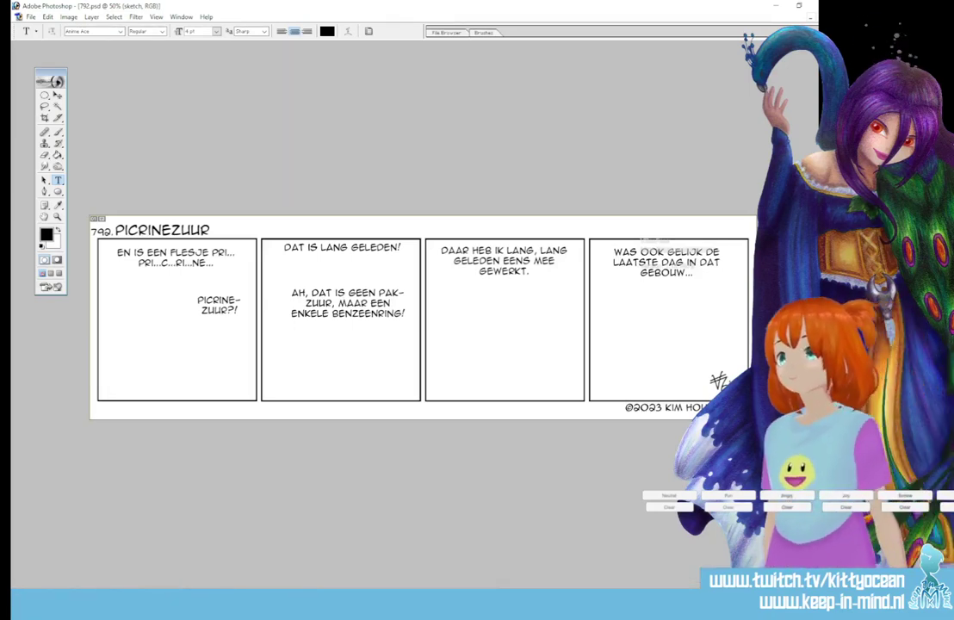
Step: Set the foreground colour to muted red #B44242 and choose the hard round 9 px brush preset
left_click(47, 234)
left_click(446, 123)
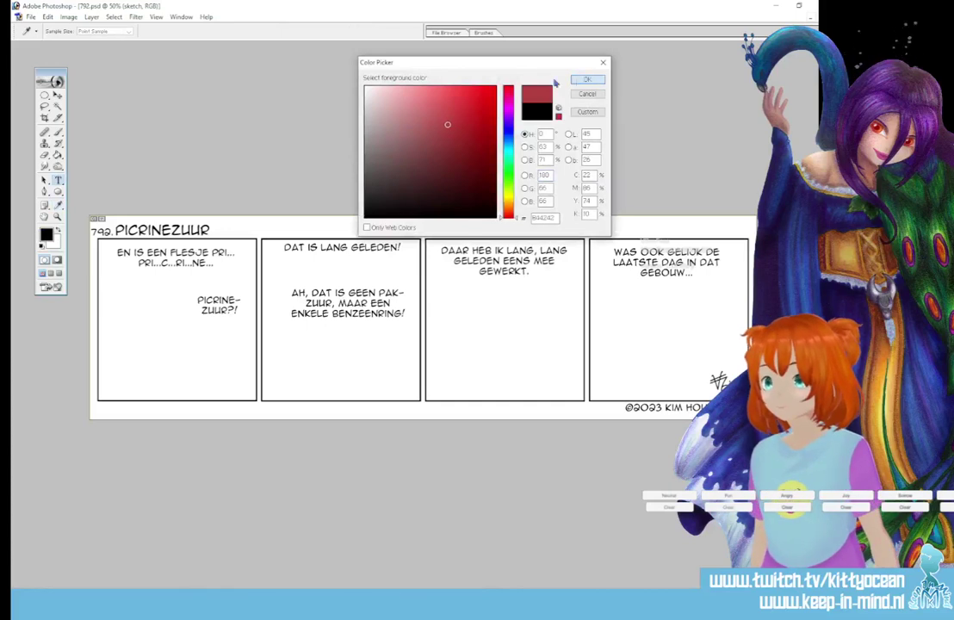
left_click(582, 80)
left_click(58, 132)
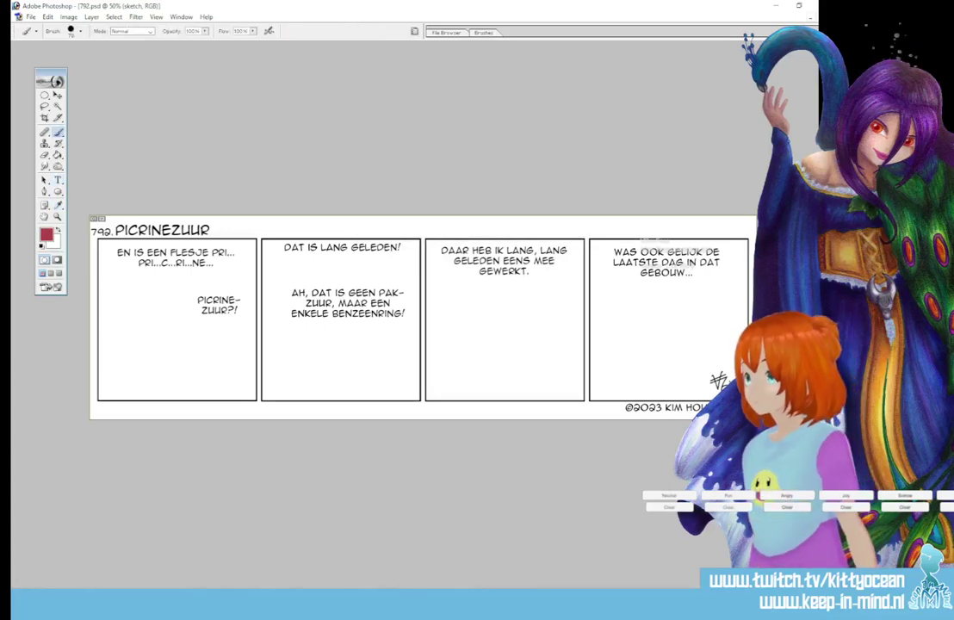
left_click(495, 33)
left_click(555, 97)
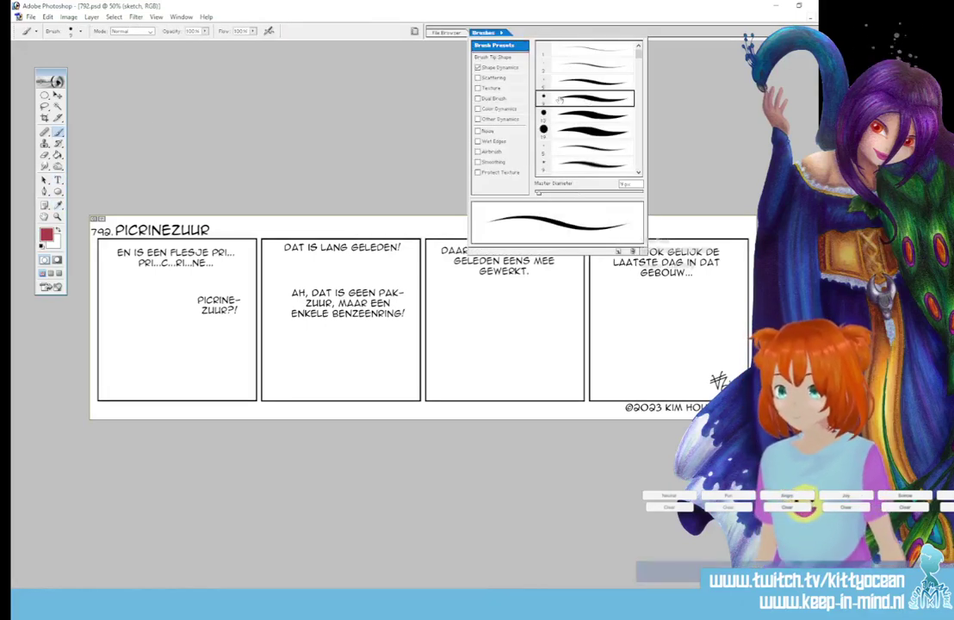
Step: Sketch a character's head with face guidelines, shoulders and a hand holding a small bottle in the lower left of the first panel
left_click(143, 314)
mouse_move(160, 330)
left_mouse_down()
mouse_move(136, 325)
mouse_move(122, 340)
mouse_move(143, 369)
mouse_move(125, 334)
mouse_move(167, 343)
mouse_move(147, 321)
mouse_move(162, 327)
mouse_move(127, 331)
mouse_move(136, 364)
mouse_move(149, 365)
mouse_move(144, 383)
mouse_move(168, 350)
mouse_move(147, 379)
left_mouse_up()
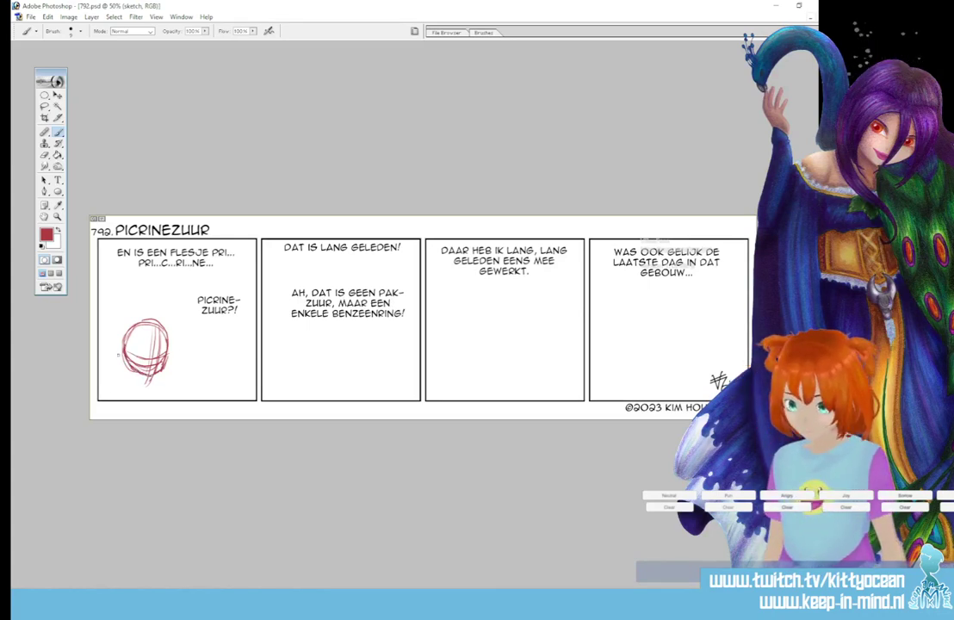
mouse_move(133, 370)
left_mouse_down()
mouse_move(123, 380)
mouse_move(144, 384)
mouse_move(119, 380)
left_mouse_up()
mouse_move(126, 376)
left_mouse_down()
mouse_move(122, 411)
mouse_move(160, 400)
left_mouse_up()
mouse_move(154, 387)
left_mouse_down()
mouse_move(159, 401)
mouse_move(107, 385)
mouse_move(112, 398)
mouse_move(124, 388)
left_mouse_up()
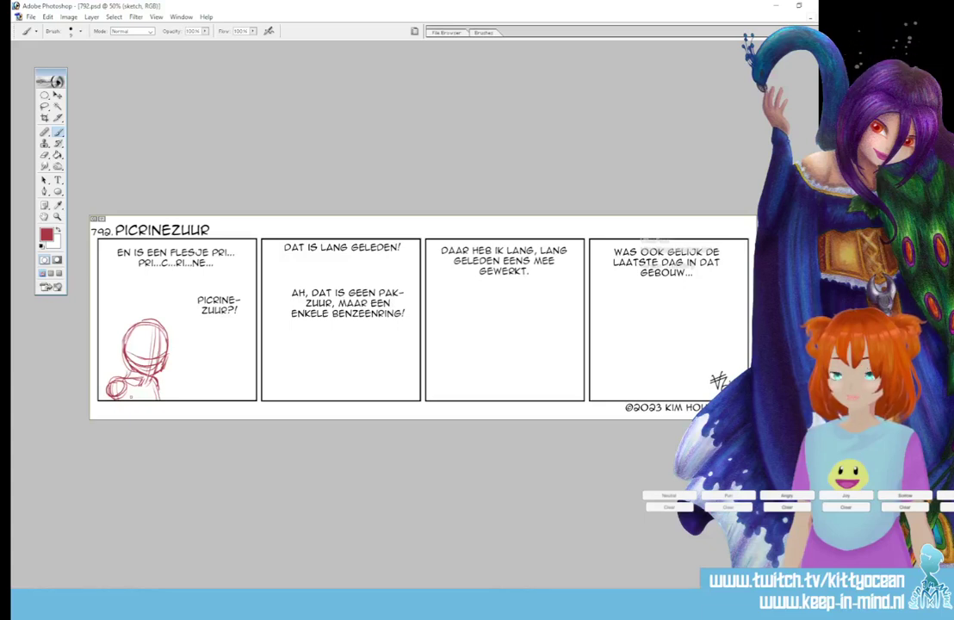
mouse_move(126, 384)
left_mouse_down()
mouse_move(134, 400)
mouse_move(179, 381)
mouse_move(182, 391)
mouse_move(169, 398)
mouse_move(178, 372)
mouse_move(176, 387)
left_mouse_up()
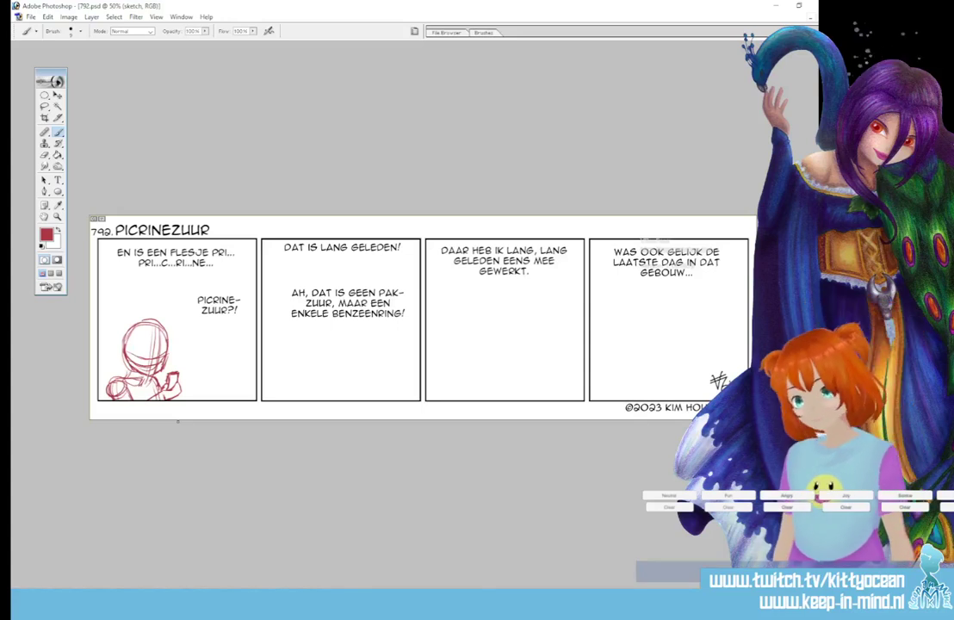
Step: Sketch a small tilted figure with head guidelines, arms and body against the right border of the first panel
mouse_move(225, 335)
left_mouse_down()
mouse_move(245, 336)
mouse_move(226, 339)
mouse_move(234, 354)
mouse_move(242, 335)
left_mouse_up()
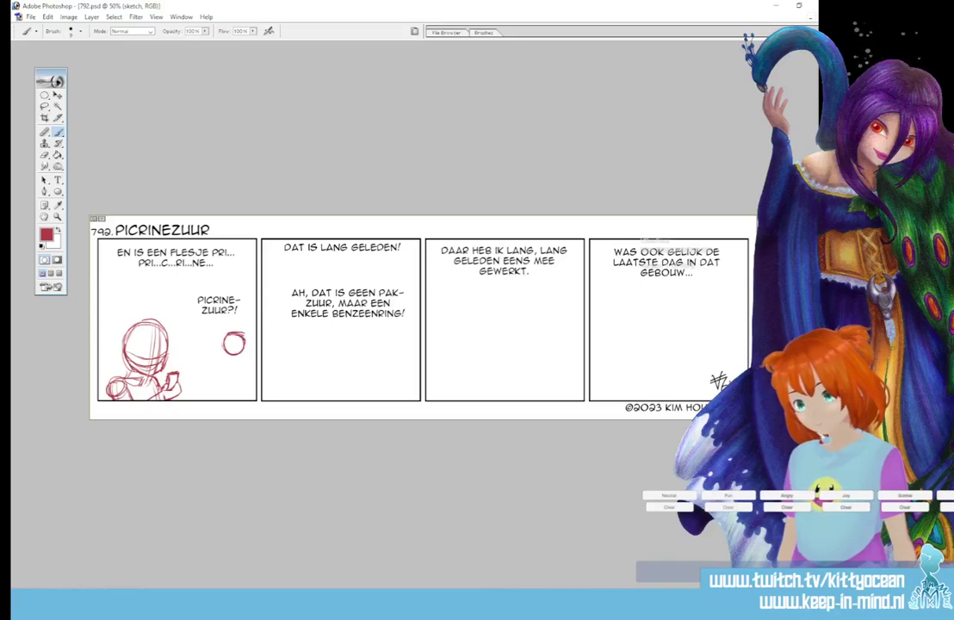
left_click_drag(242, 353, 251, 365)
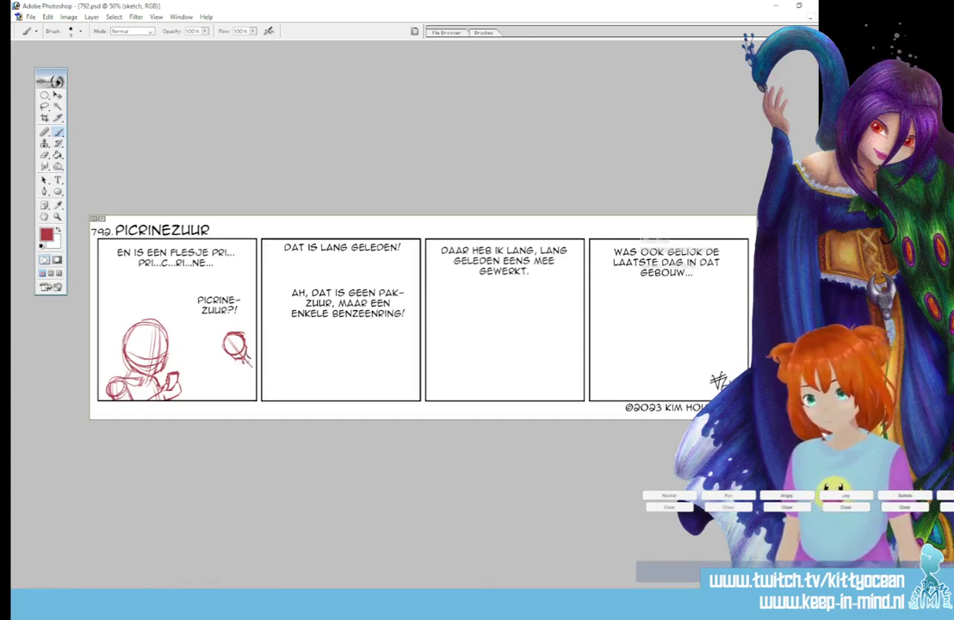
mouse_move(246, 355)
left_mouse_down()
mouse_move(254, 360)
mouse_move(241, 372)
mouse_move(255, 375)
left_mouse_up()
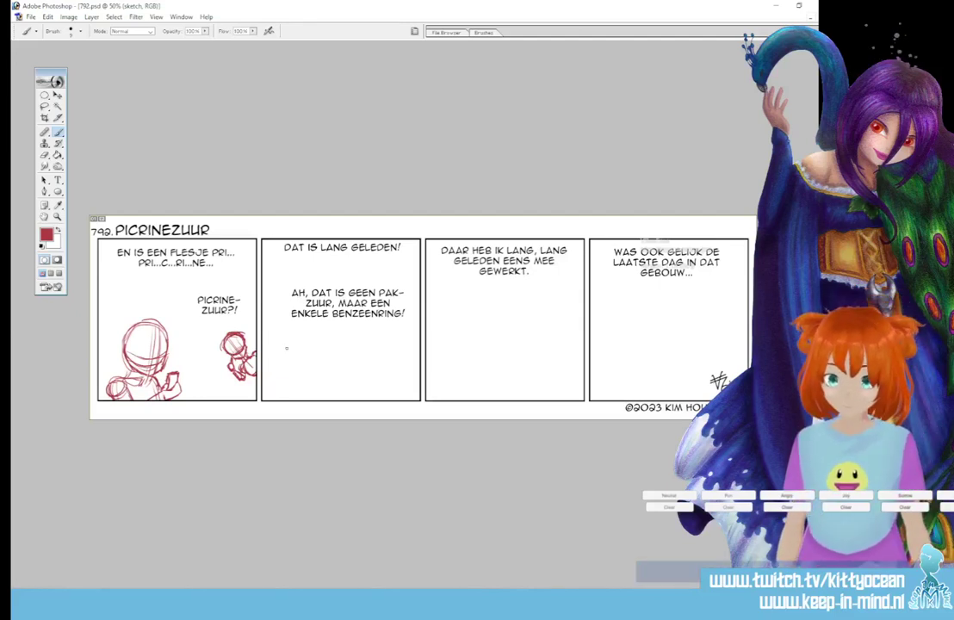
Step: Sketch the smaller character in the lower left of the second panel, with head guidelines, shoulders, raised hand and small motion marks
mouse_move(298, 337)
left_mouse_down()
mouse_move(280, 353)
mouse_move(303, 364)
mouse_move(309, 346)
mouse_move(296, 336)
mouse_move(302, 389)
mouse_move(295, 374)
mouse_move(309, 368)
mouse_move(294, 383)
mouse_move(307, 380)
left_mouse_up()
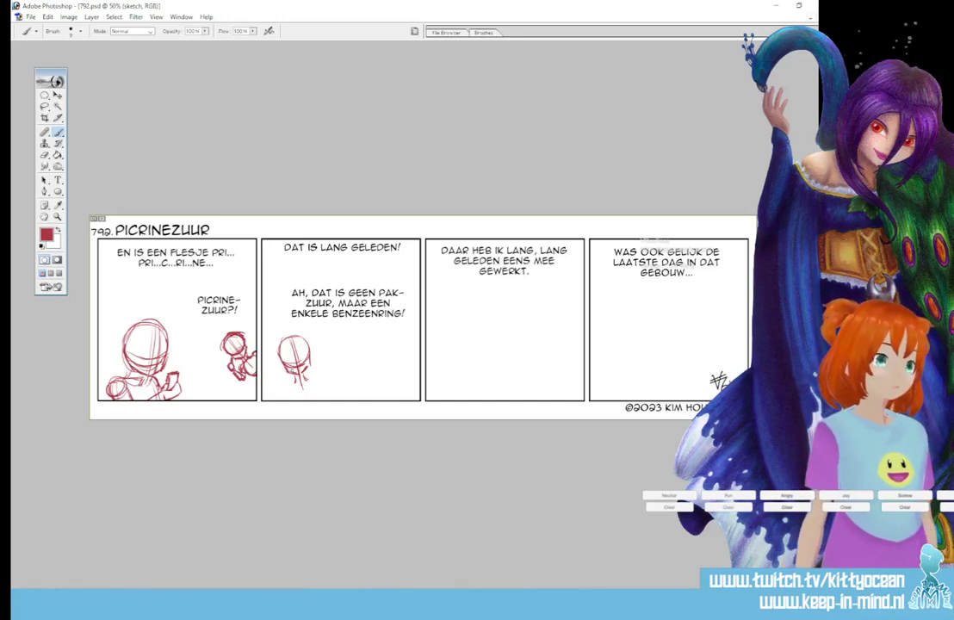
mouse_move(301, 379)
left_mouse_down()
mouse_move(294, 399)
mouse_move(317, 399)
mouse_move(276, 395)
left_mouse_up()
mouse_move(276, 393)
left_mouse_down()
mouse_move(293, 399)
mouse_move(276, 393)
left_mouse_up()
mouse_move(276, 385)
left_mouse_down()
mouse_move(281, 393)
mouse_move(270, 397)
mouse_move(271, 388)
left_mouse_up()
mouse_move(271, 388)
left_mouse_down()
mouse_move(316, 380)
mouse_move(331, 397)
left_mouse_up()
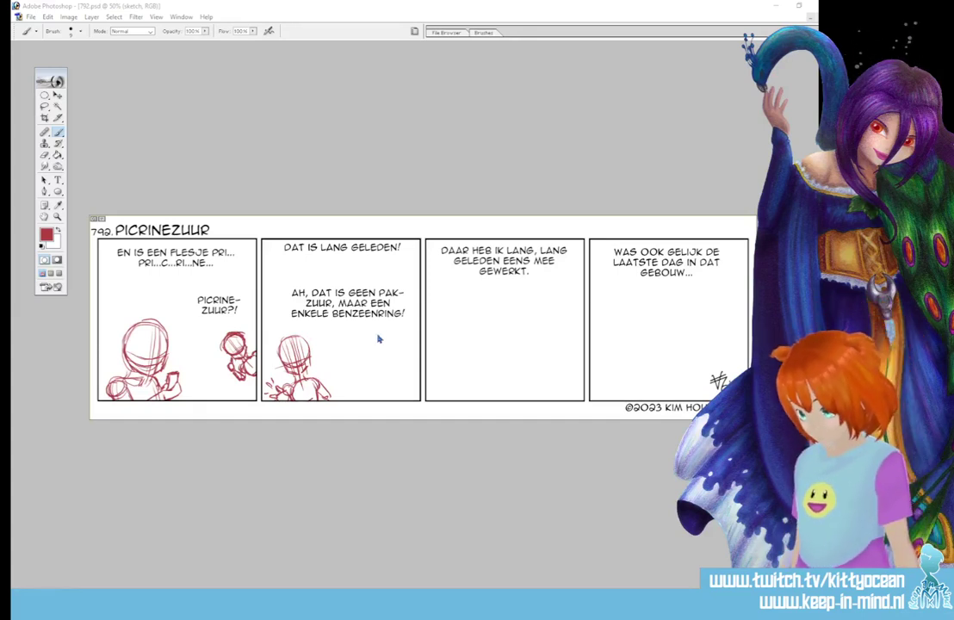
Step: Sketch the larger character in the right half of the second panel, with head guidelines, torso and a raised hand holding the bottle
mouse_move(349, 294)
left_mouse_down()
mouse_move(379, 292)
mouse_move(352, 331)
mouse_move(382, 326)
mouse_move(388, 313)
left_mouse_up()
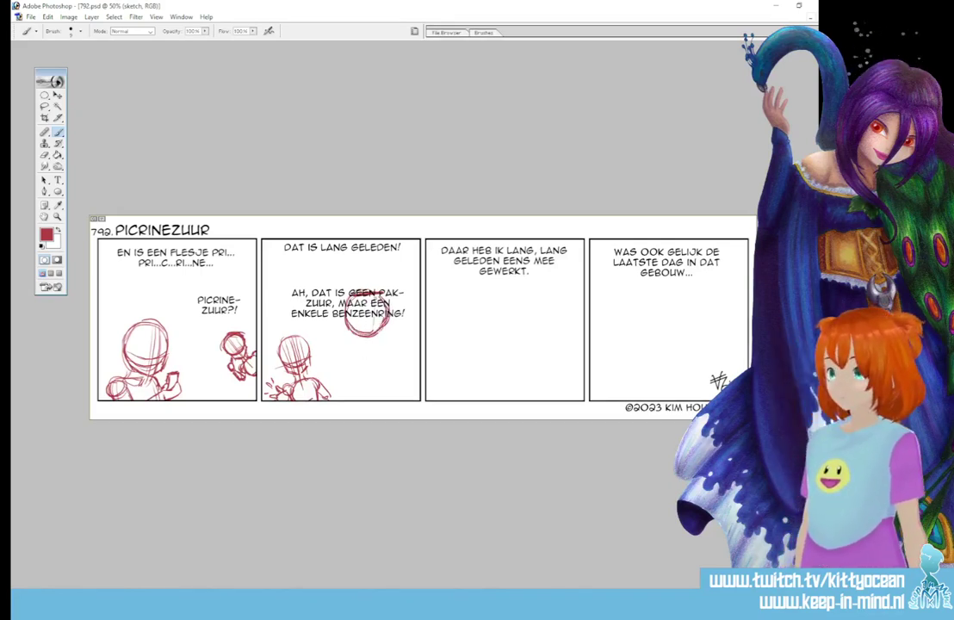
left_click_drag(375, 301, 365, 335)
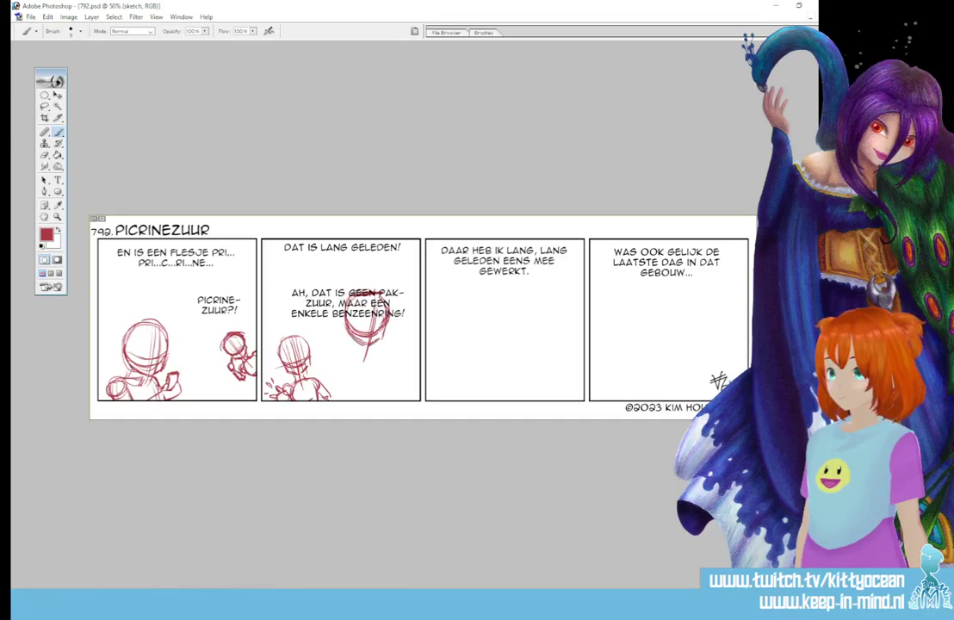
mouse_move(354, 339)
left_mouse_down()
mouse_move(348, 352)
mouse_move(359, 359)
mouse_move(371, 350)
mouse_move(343, 353)
mouse_move(342, 393)
mouse_move(365, 395)
mouse_move(378, 357)
mouse_move(367, 395)
mouse_move(379, 375)
mouse_move(342, 370)
mouse_move(329, 354)
mouse_move(339, 395)
left_mouse_up()
mouse_move(344, 356)
left_mouse_down()
mouse_move(351, 394)
mouse_move(361, 371)
left_mouse_up()
mouse_move(336, 387)
left_mouse_down()
mouse_move(368, 368)
mouse_move(346, 396)
left_mouse_up()
mouse_move(346, 396)
left_mouse_down()
mouse_move(374, 375)
mouse_move(390, 370)
mouse_move(389, 378)
mouse_move(376, 360)
mouse_move(378, 368)
mouse_move(381, 348)
left_mouse_up()
mouse_move(381, 350)
left_mouse_down()
mouse_move(375, 364)
mouse_move(396, 353)
left_mouse_up()
mouse_move(396, 353)
left_mouse_down()
mouse_move(389, 368)
mouse_move(405, 346)
left_mouse_up()
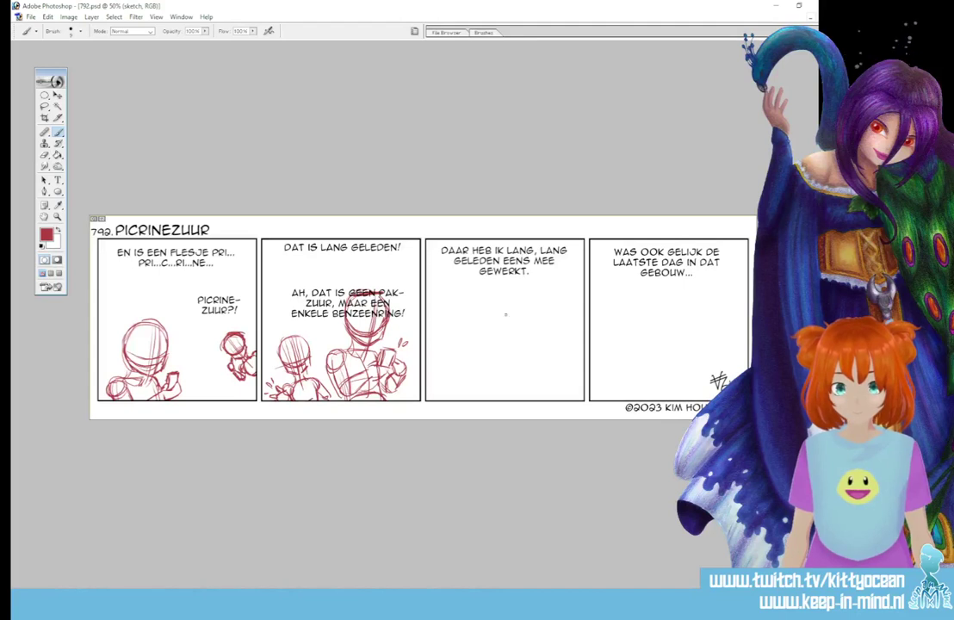
Step: Sketch the larger character in the right half of the third panel, with head guidelines, torso, arms and the bottle before the chest
mouse_move(529, 302)
left_mouse_down()
mouse_move(517, 300)
mouse_move(540, 296)
mouse_move(506, 310)
mouse_move(509, 330)
mouse_move(548, 325)
mouse_move(538, 335)
left_mouse_up()
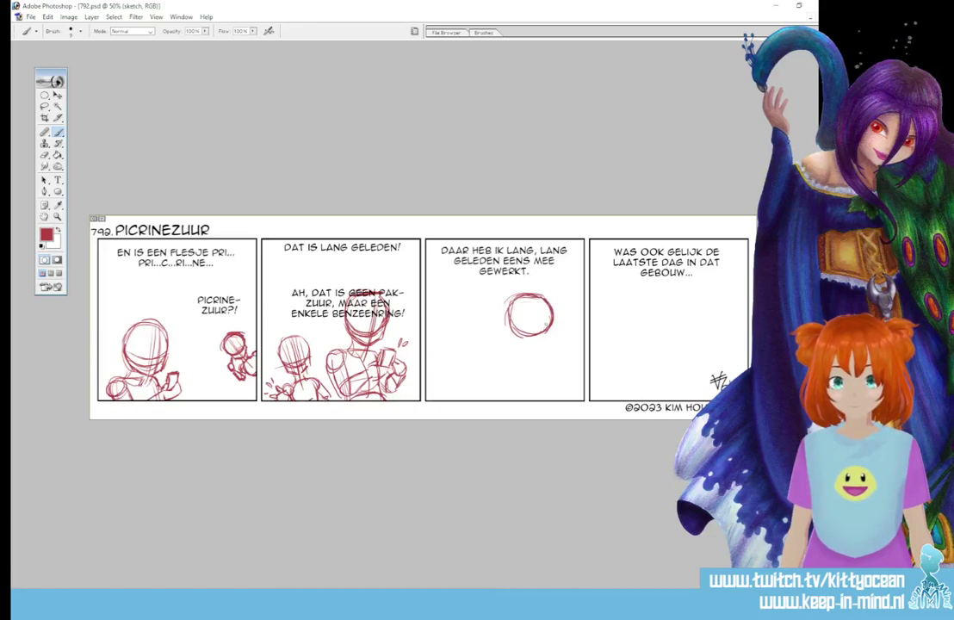
left_click_drag(531, 297, 540, 363)
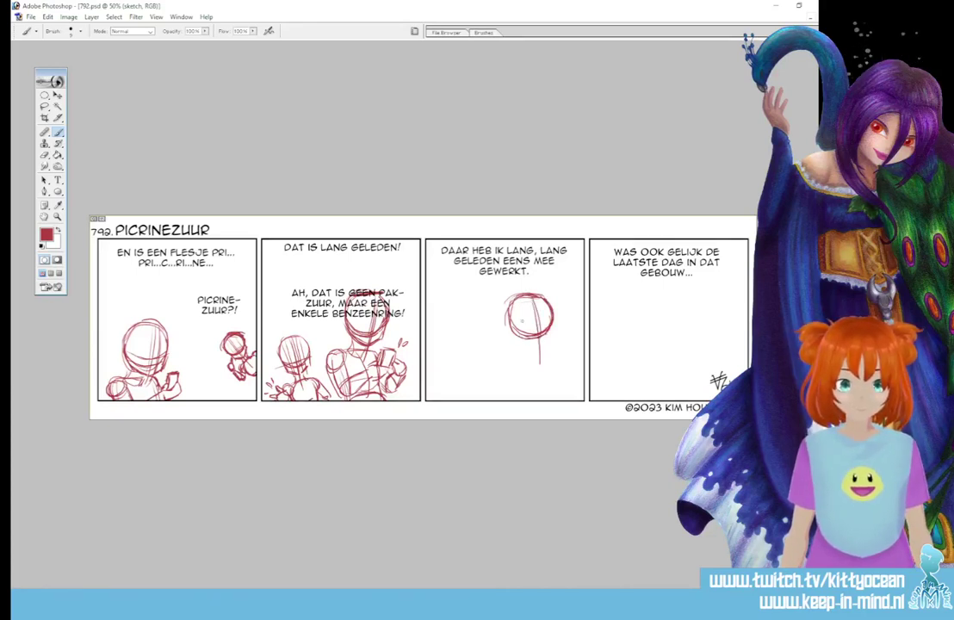
mouse_move(511, 326)
left_mouse_down()
mouse_move(553, 321)
mouse_move(552, 341)
left_mouse_up()
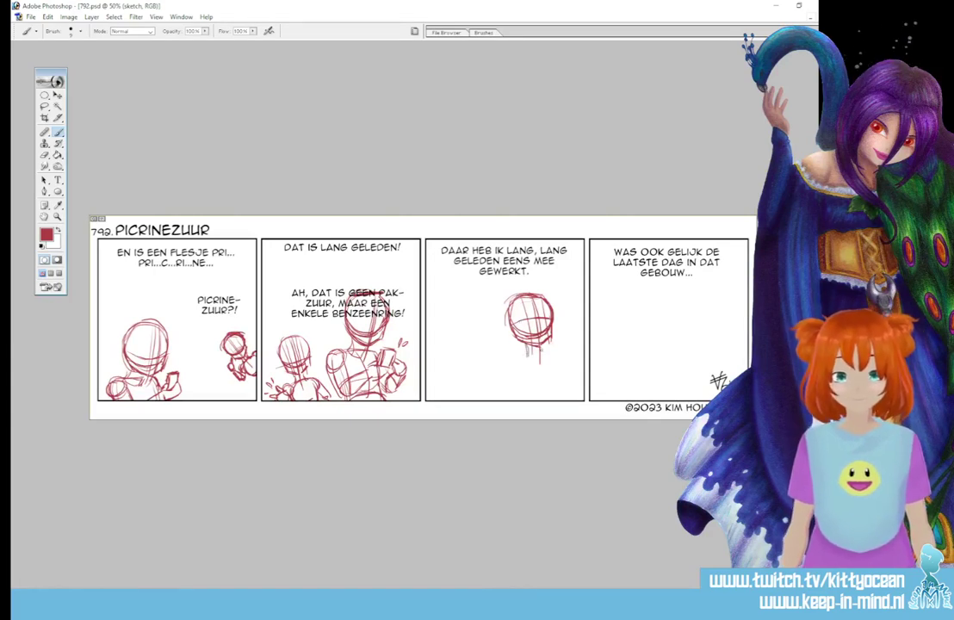
mouse_move(541, 345)
left_mouse_down()
mouse_move(544, 360)
mouse_move(540, 352)
mouse_move(558, 351)
mouse_move(526, 394)
mouse_move(563, 385)
left_mouse_up()
left_click_drag(530, 393, 565, 383)
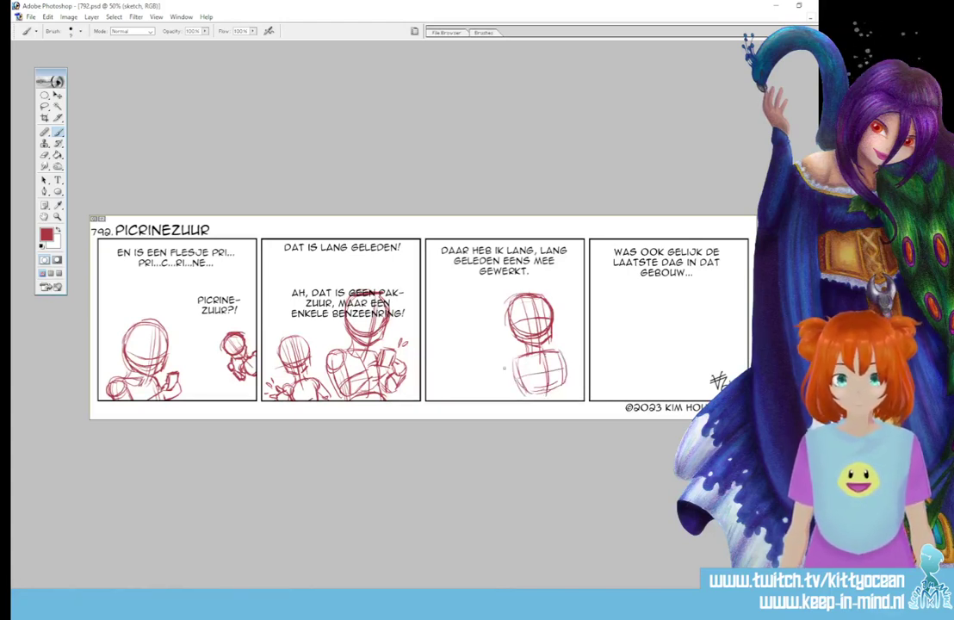
mouse_move(519, 356)
left_mouse_down()
mouse_move(508, 373)
mouse_move(517, 376)
left_mouse_up()
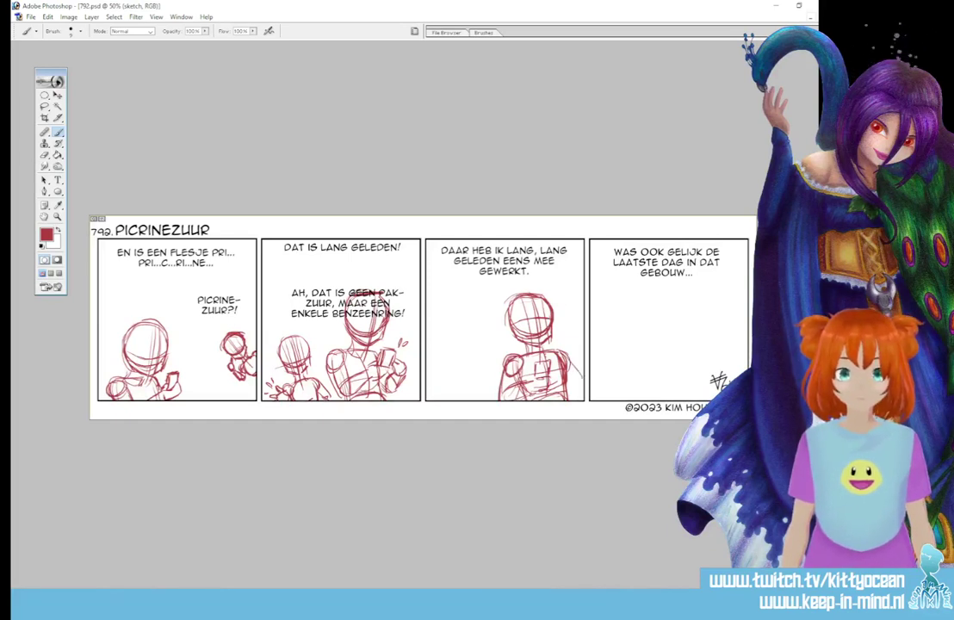
left_click_drag(566, 388, 584, 380)
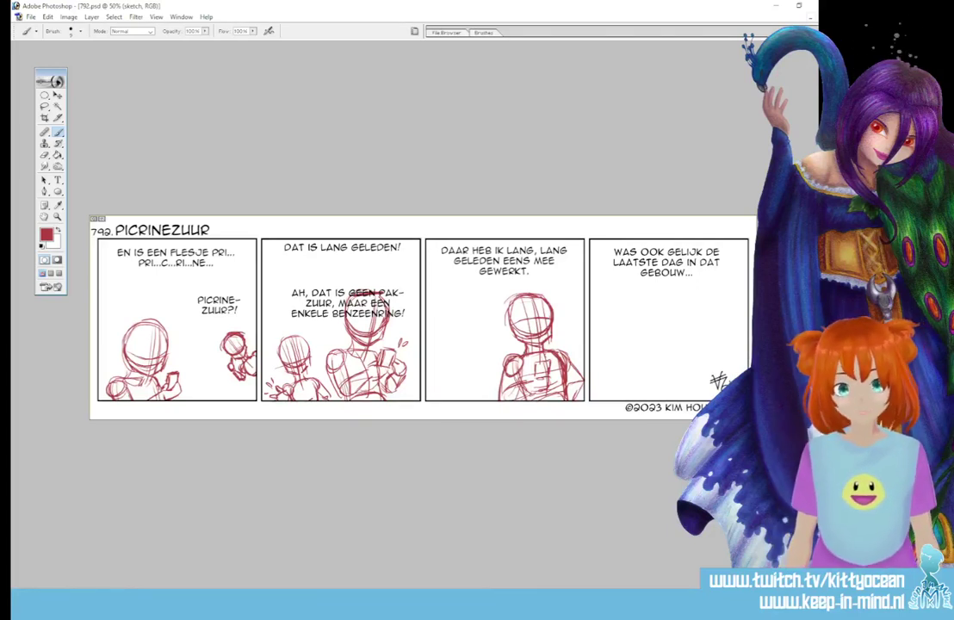
mouse_move(508, 355)
left_mouse_down()
mouse_move(496, 400)
mouse_move(520, 375)
mouse_move(521, 382)
left_mouse_up()
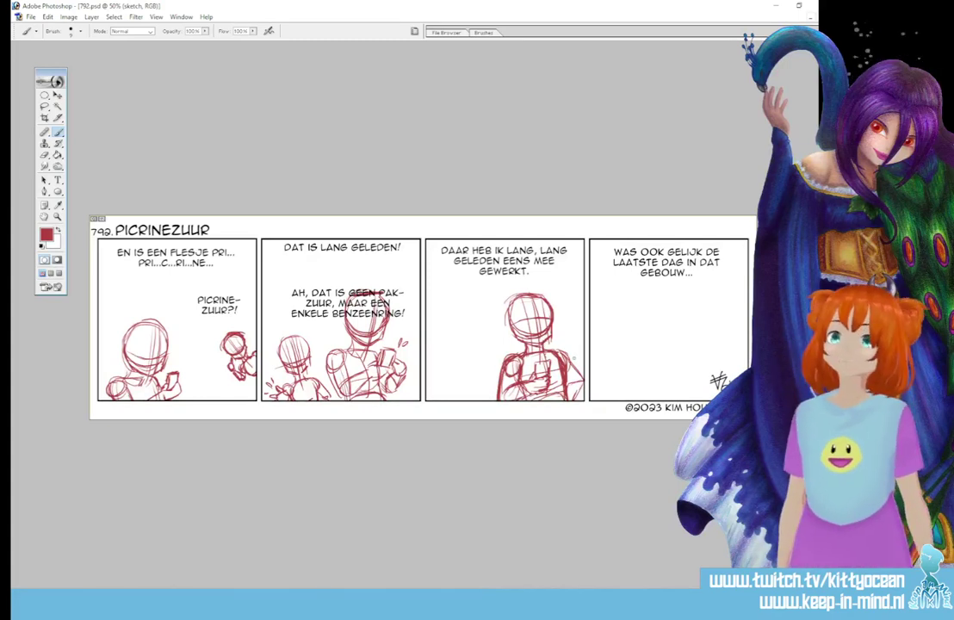
Step: Lasso the larger character's arm beside the third panel's right border, adjust it with the Move tool, and clear the selection
left_click(45, 106)
mouse_move(558, 372)
left_mouse_down()
mouse_move(570, 343)
mouse_move(565, 408)
mouse_move(571, 378)
left_mouse_up()
left_click(59, 96)
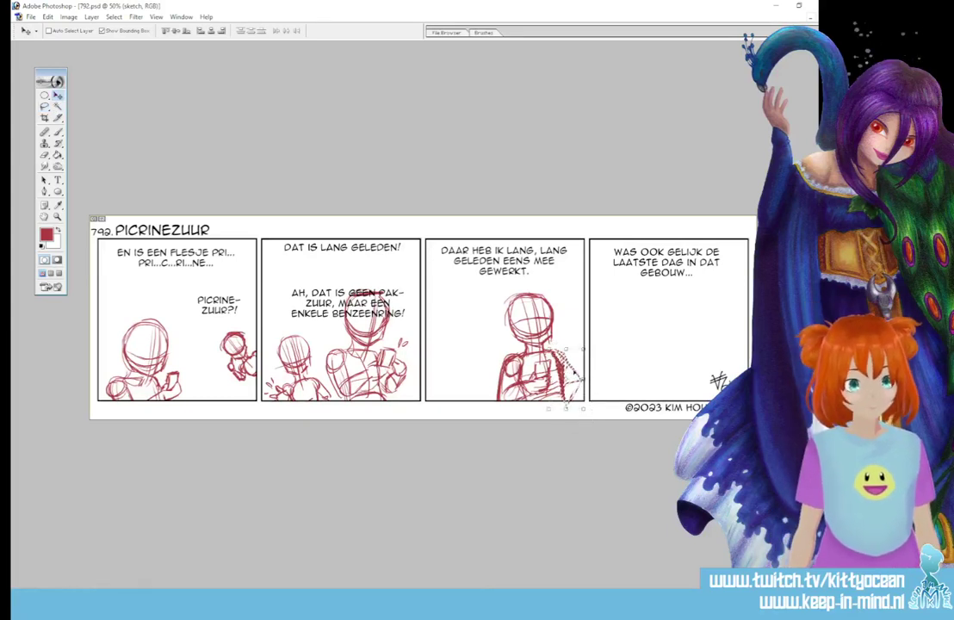
key("ctrl+d")
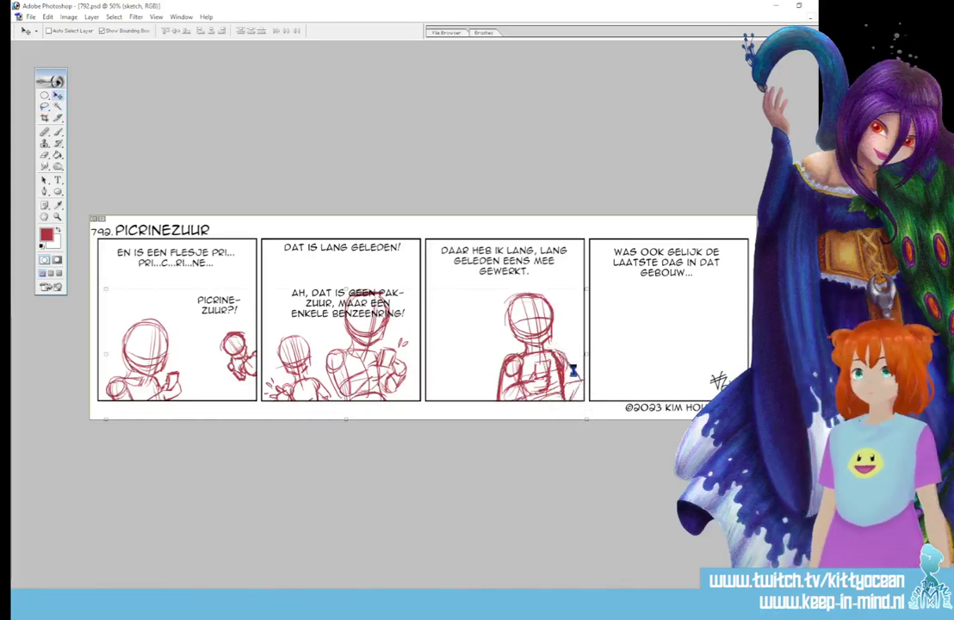
key("b")
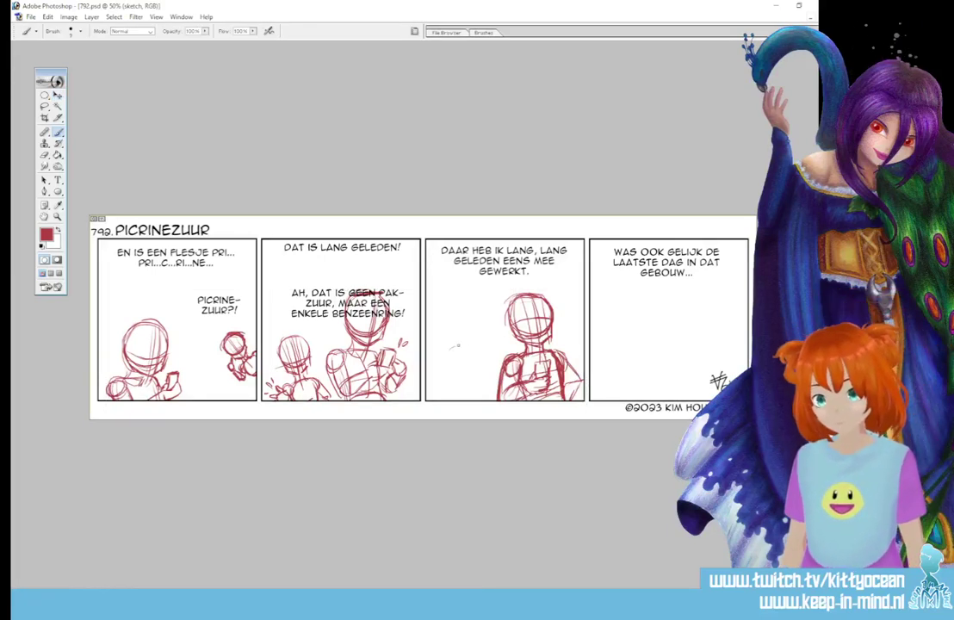
Step: Sketch the smaller character at the left of the third panel, with head guidelines, torso and hands held together
mouse_move(451, 348)
left_mouse_down()
mouse_move(471, 345)
mouse_move(453, 362)
mouse_move(470, 360)
mouse_move(465, 384)
left_mouse_up()
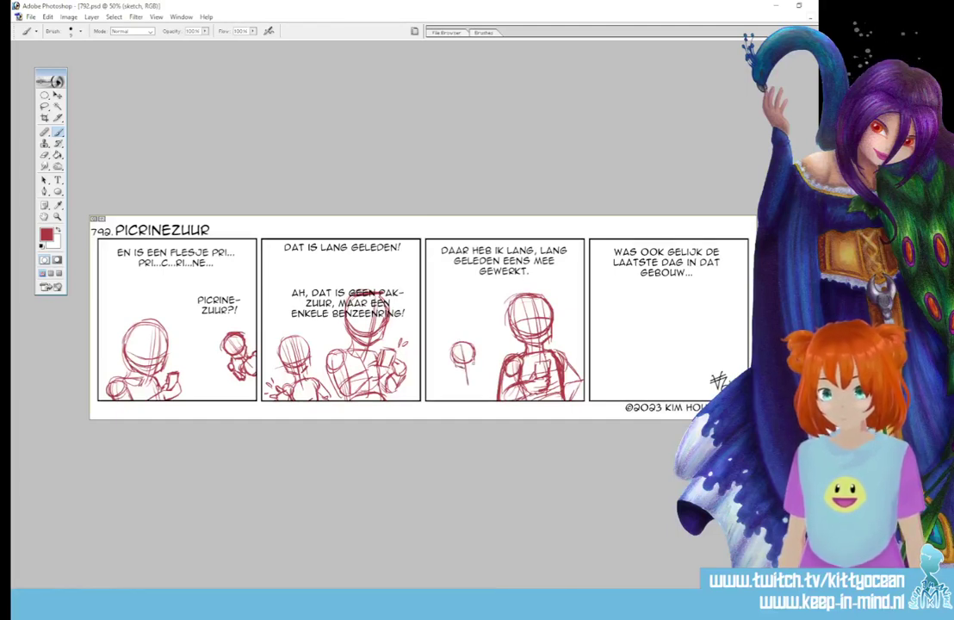
mouse_move(471, 368)
left_mouse_down()
mouse_move(462, 394)
mouse_move(478, 391)
mouse_move(454, 385)
left_mouse_up()
left_click_drag(414, 319, 406, 346)
left_click_drag(397, 332, 419, 331)
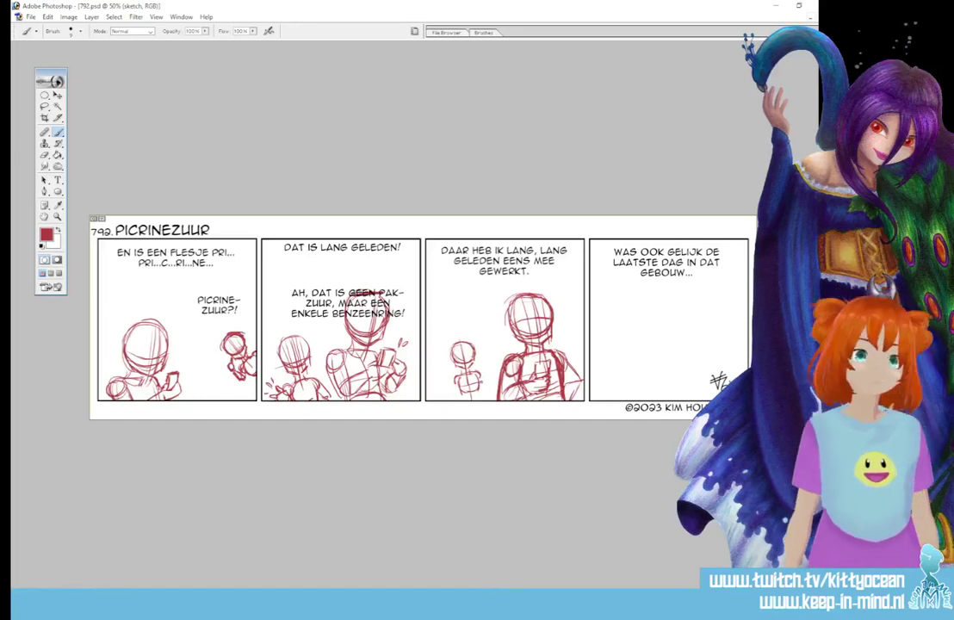
mouse_move(464, 398)
left_mouse_down()
mouse_move(481, 393)
mouse_move(470, 375)
mouse_move(455, 392)
left_mouse_up()
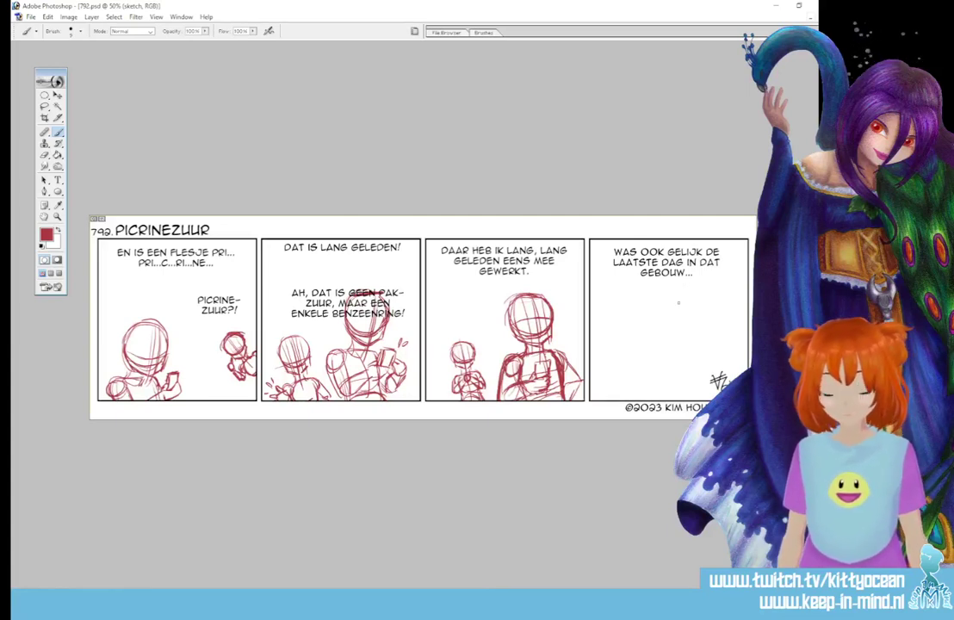
Step: Sketch the larger character in the right half of the fourth panel and a small figure with raised hands in its lower left
mouse_move(678, 299)
left_mouse_down()
mouse_move(705, 303)
mouse_move(673, 312)
mouse_move(669, 333)
mouse_move(699, 342)
mouse_move(712, 332)
mouse_move(710, 306)
left_mouse_up()
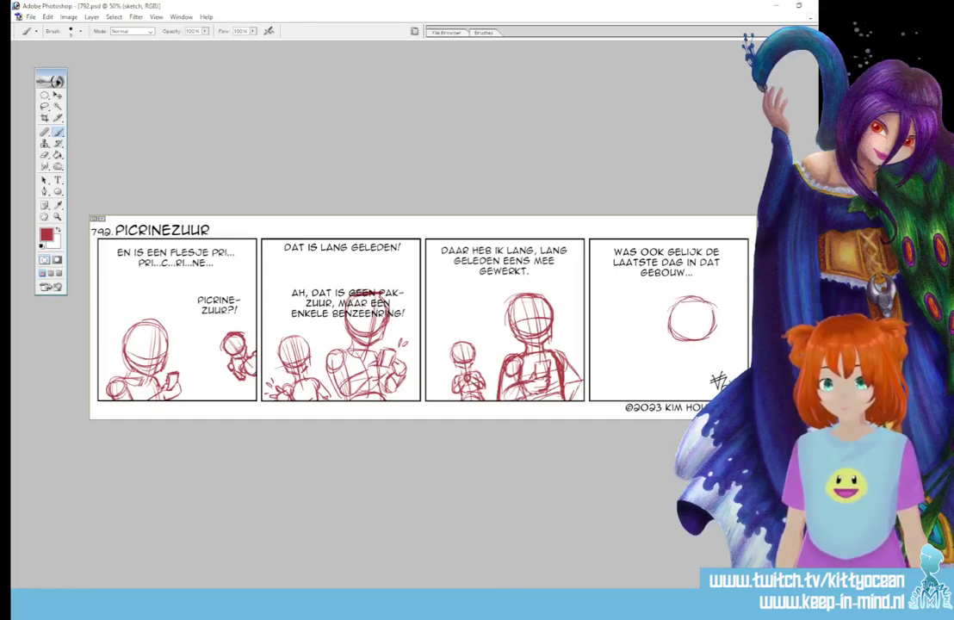
left_click_drag(697, 302, 690, 372)
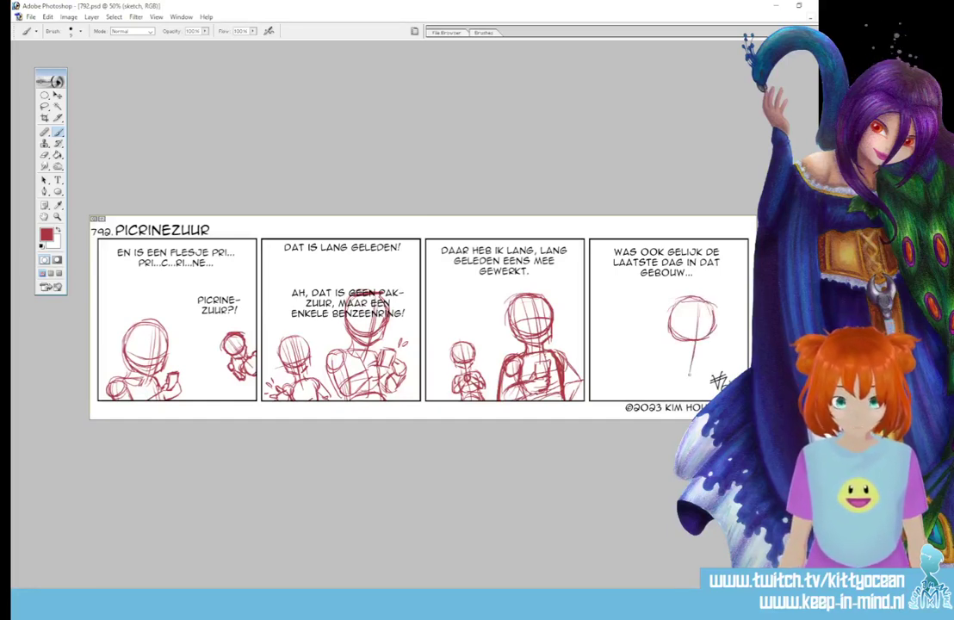
mouse_move(714, 324)
left_mouse_down()
mouse_move(705, 347)
mouse_move(677, 345)
mouse_move(695, 353)
mouse_move(712, 336)
mouse_move(677, 362)
left_mouse_up()
mouse_move(678, 349)
left_mouse_down()
mouse_move(674, 362)
mouse_move(690, 370)
mouse_move(703, 359)
mouse_move(659, 364)
mouse_move(701, 363)
mouse_move(664, 387)
mouse_move(669, 400)
left_mouse_up()
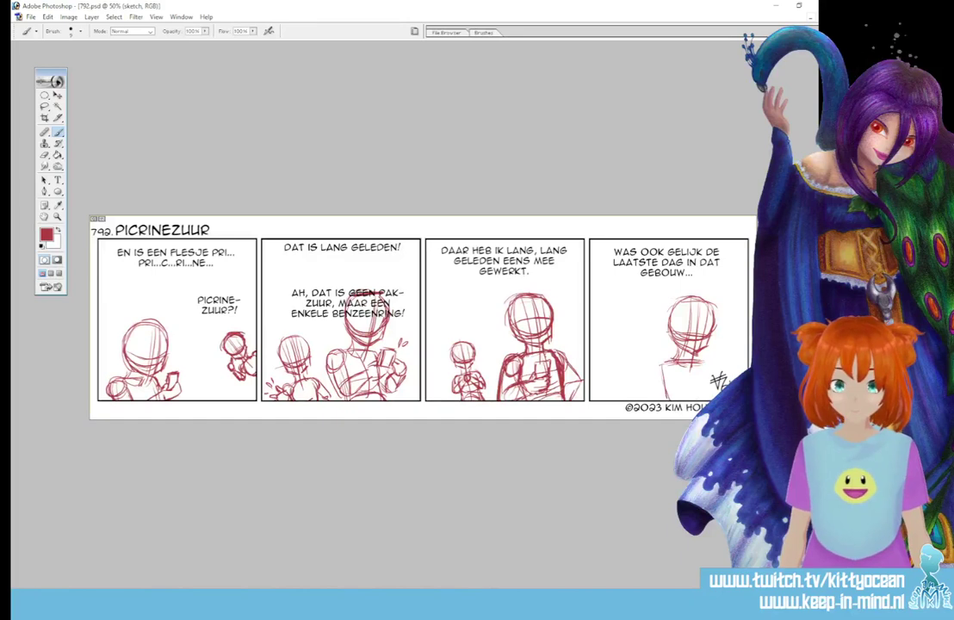
mouse_move(703, 362)
left_mouse_down()
mouse_move(709, 400)
mouse_move(691, 399)
mouse_move(701, 384)
mouse_move(653, 378)
mouse_move(666, 361)
left_mouse_up()
mouse_move(661, 358)
left_mouse_down()
mouse_move(649, 378)
mouse_move(664, 377)
left_mouse_up()
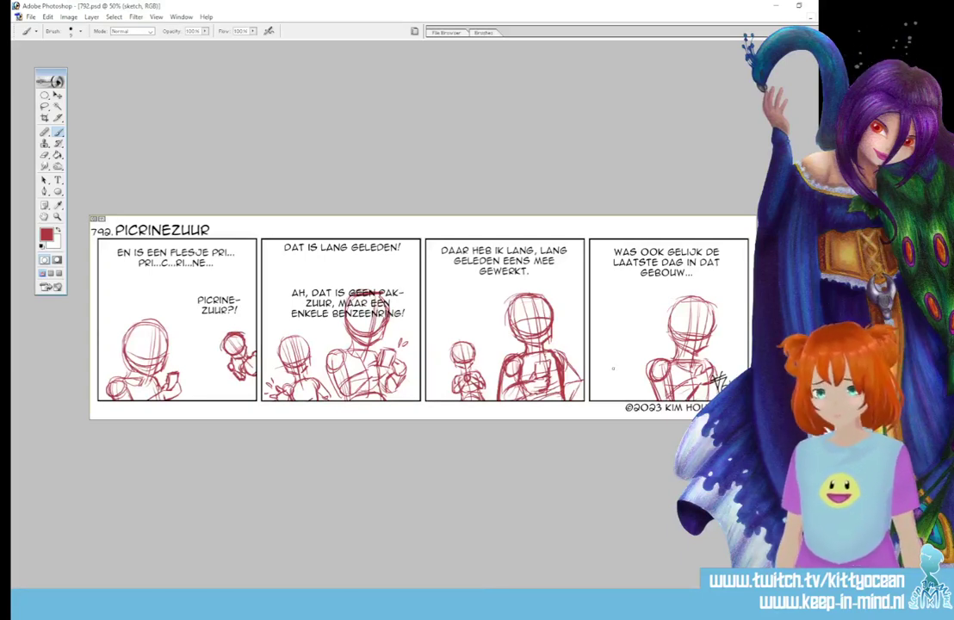
mouse_move(625, 362)
left_mouse_down()
mouse_move(612, 370)
mouse_move(626, 376)
left_mouse_up()
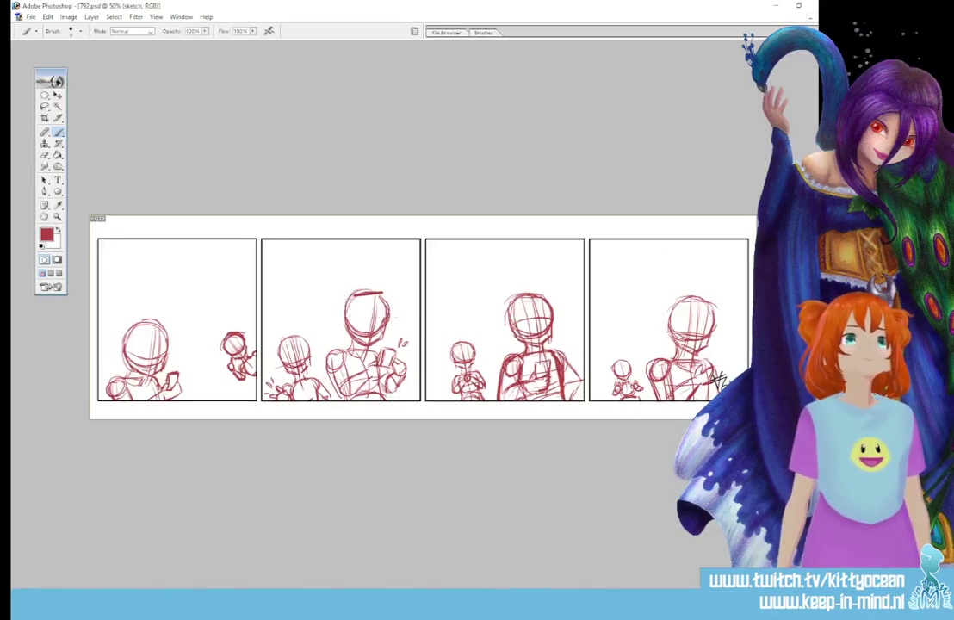
Step: Lower the sketch layer's opacity to fade the sketches and choose the hard round 5 px brush preset
key("3")
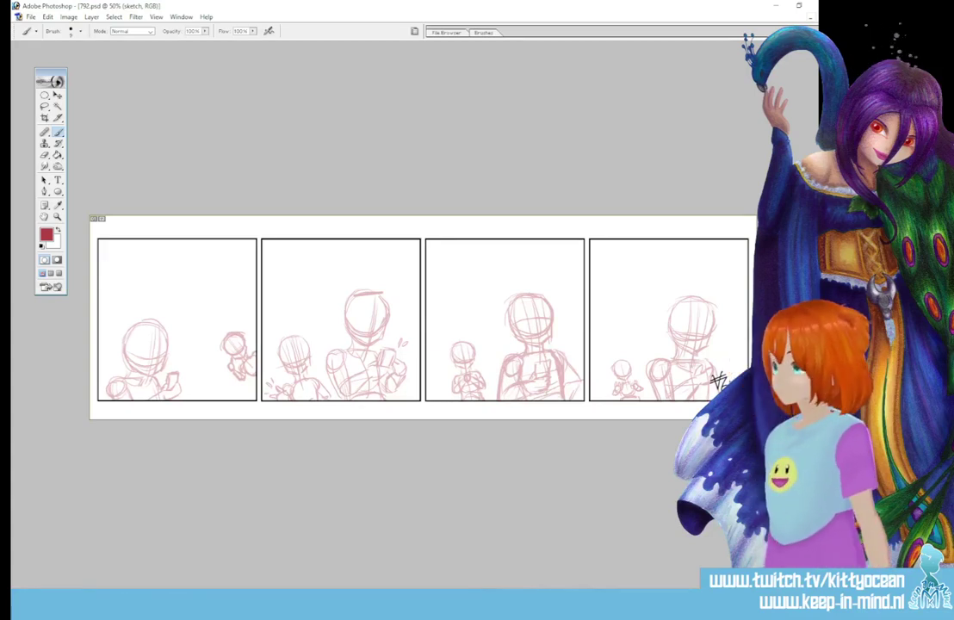
left_click(483, 31)
left_click(590, 82)
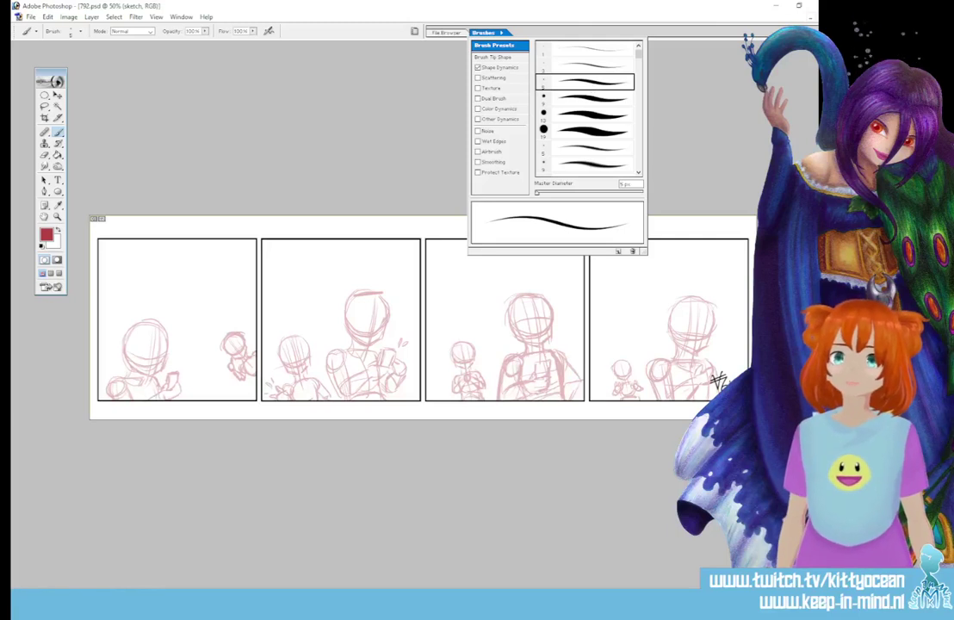
Step: Add a layer named lineart above the sketch layer, make it active, and reset the foreground colour to black
key("ctrl+alt+shift+n")
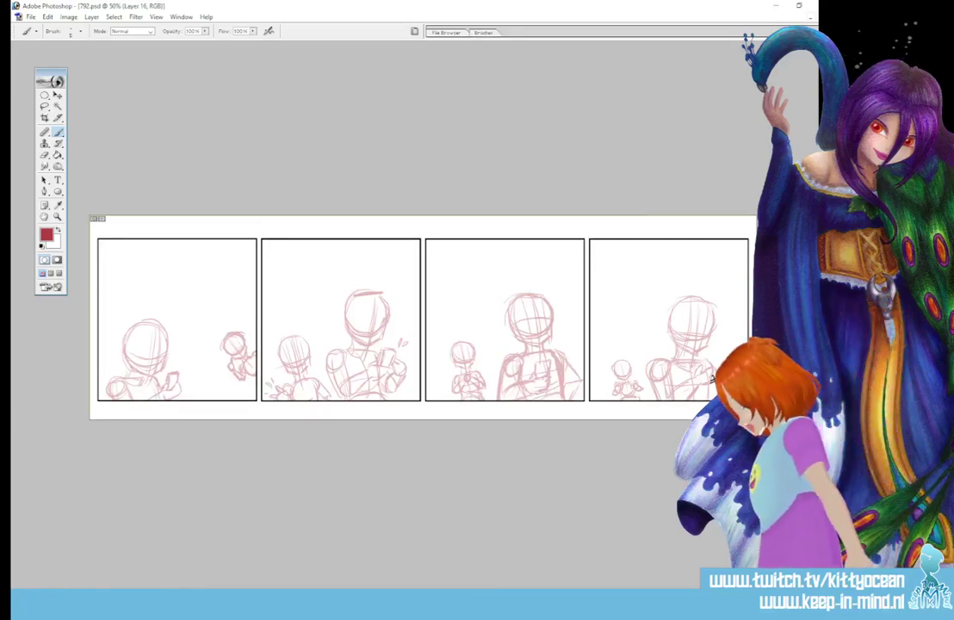
key("Return")
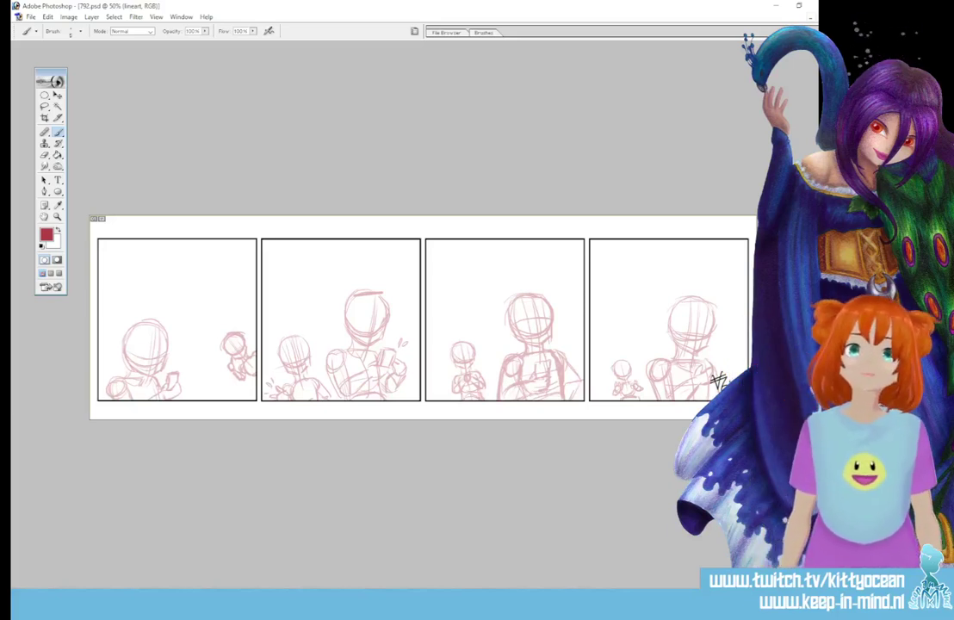
key("alt+bracketleft")
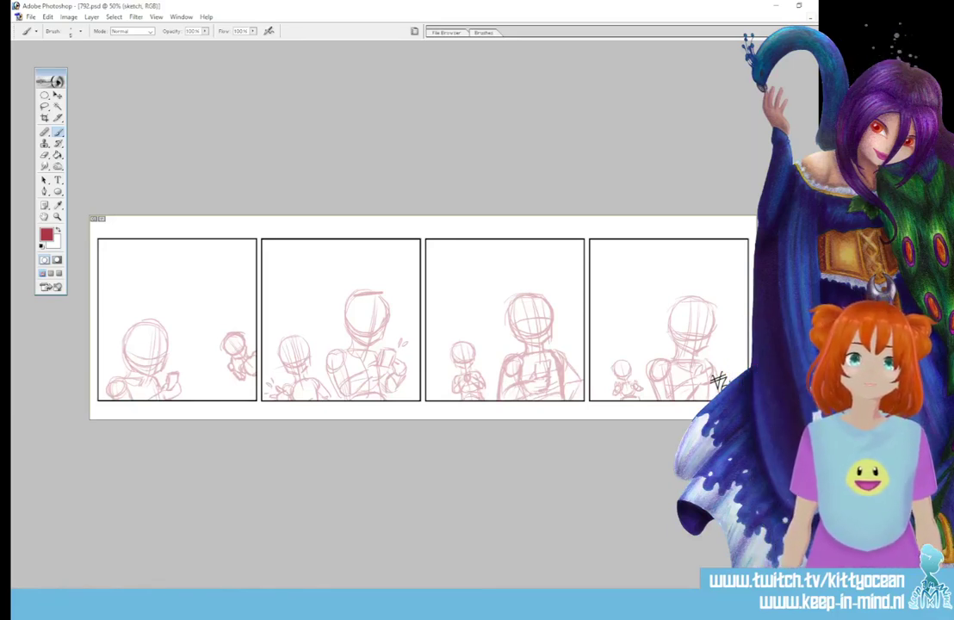
key("alt+bracketright")
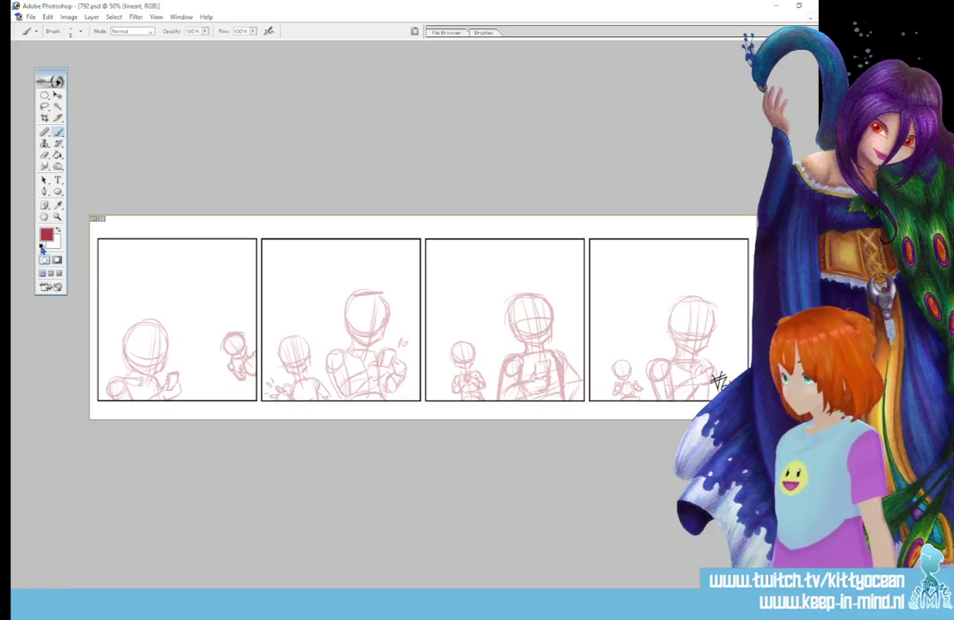
key("d")
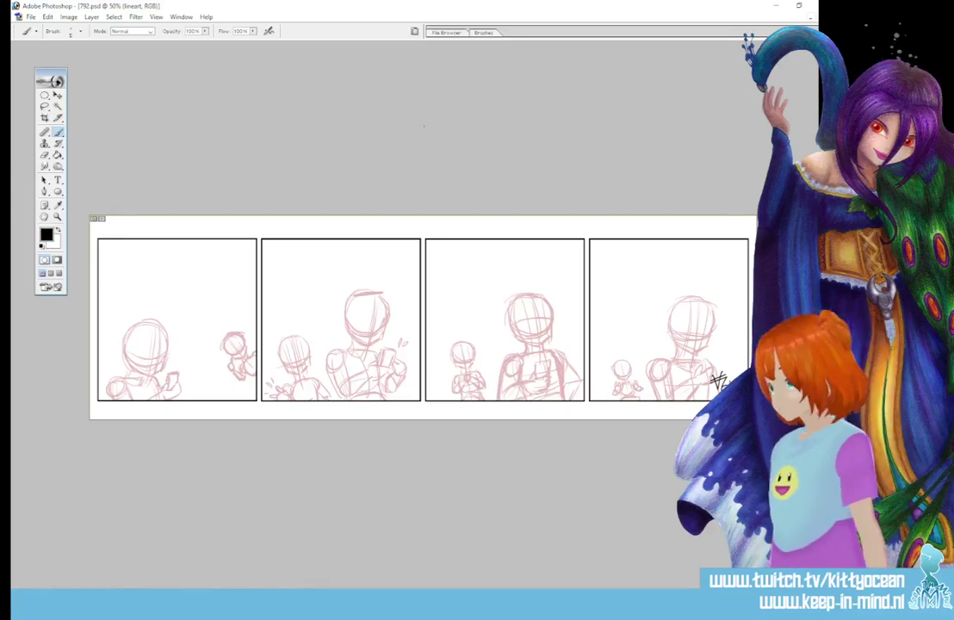
Step: Ink the facial features of the large character in the first panel: oval eyes with lash lines, eyebrows, nose and small rounded mouth
key("ctrl+plus")
key("ctrl+plus")
key("ctrl+plus")
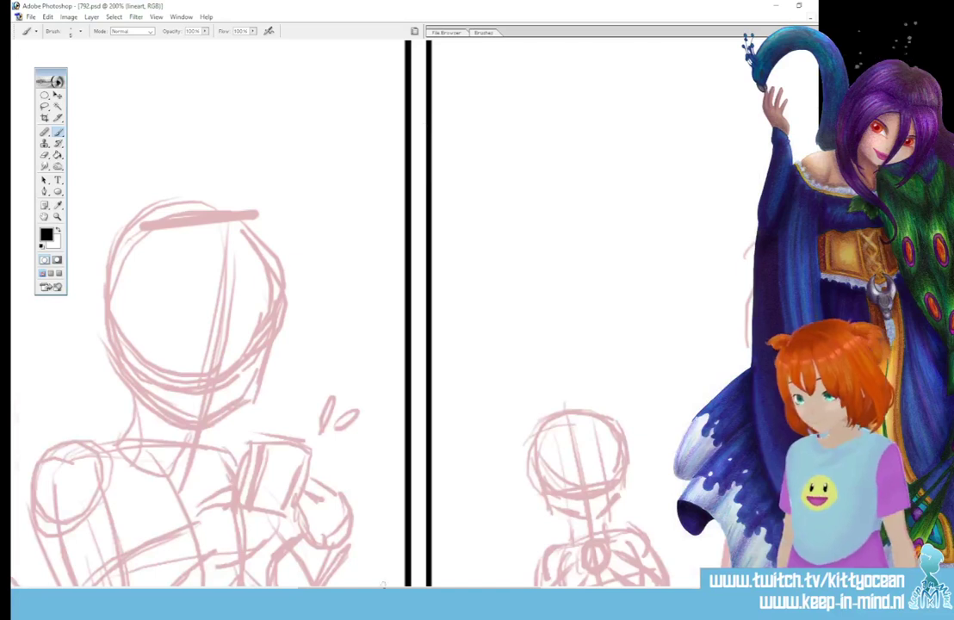
left_click_drag(420, 592, 141, 592)
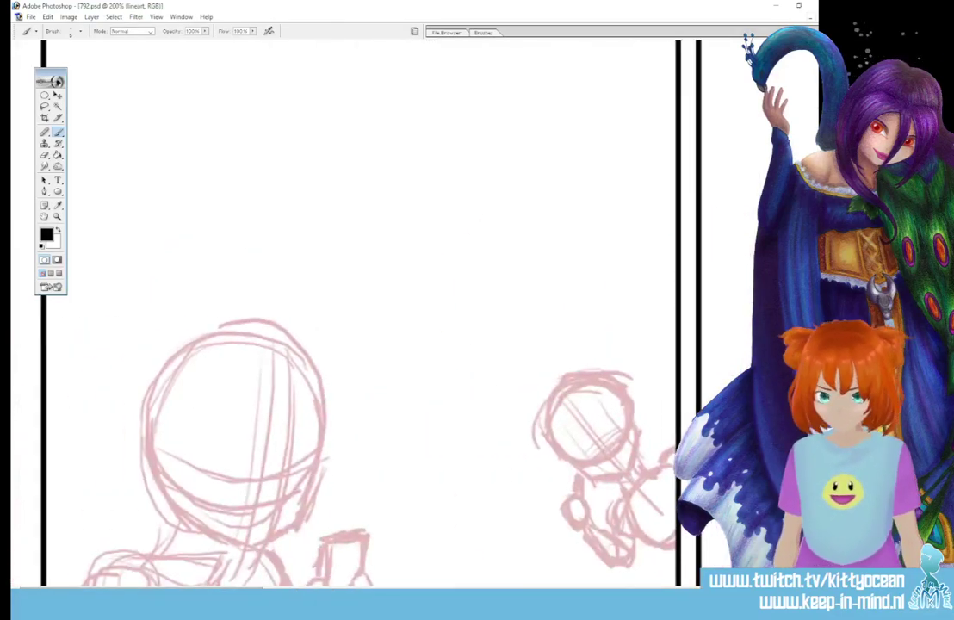
left_click_drag(811, 310, 812, 314)
scroll(362, 314, "down", 3)
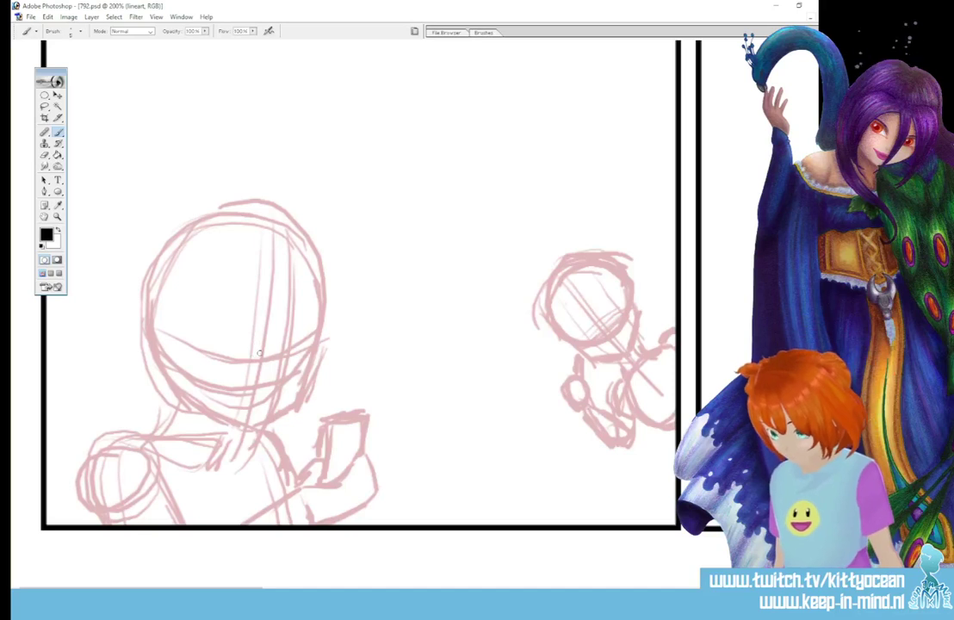
left_click_drag(303, 350, 301, 351)
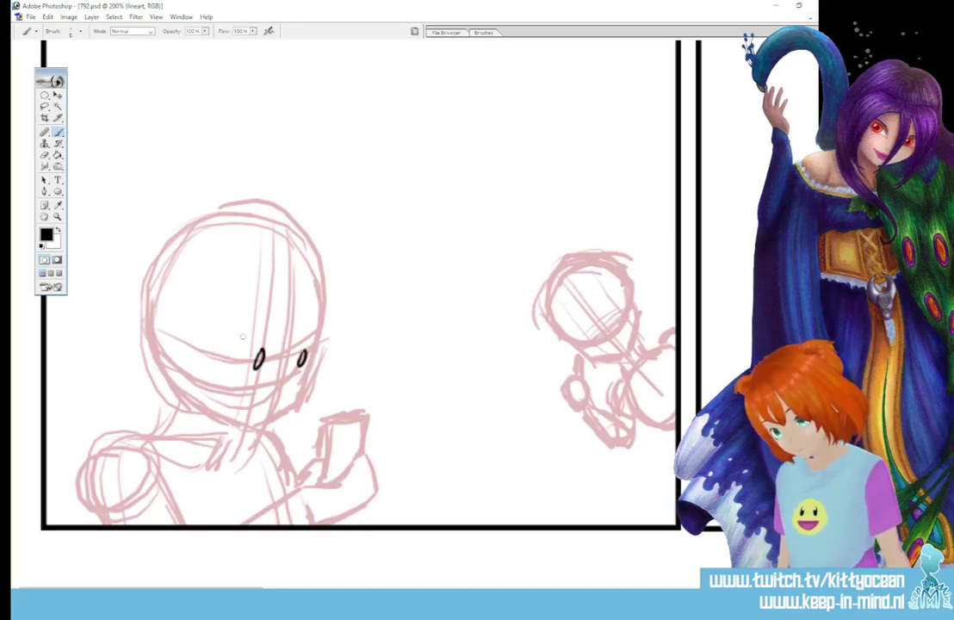
mouse_move(242, 354)
left_mouse_down()
mouse_move(259, 348)
mouse_move(253, 326)
mouse_move(319, 333)
left_mouse_up()
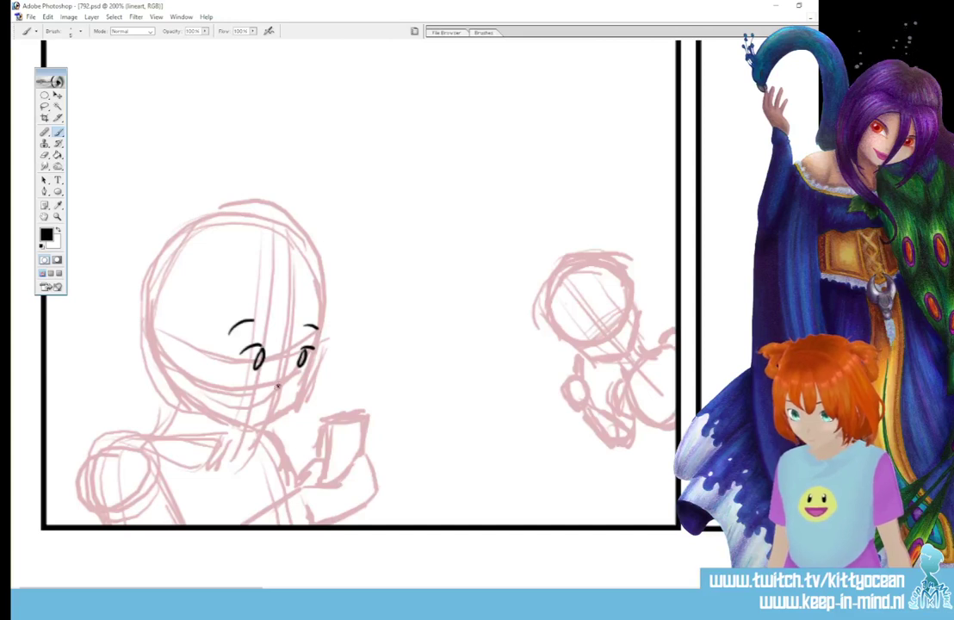
left_click_drag(277, 384, 246, 421)
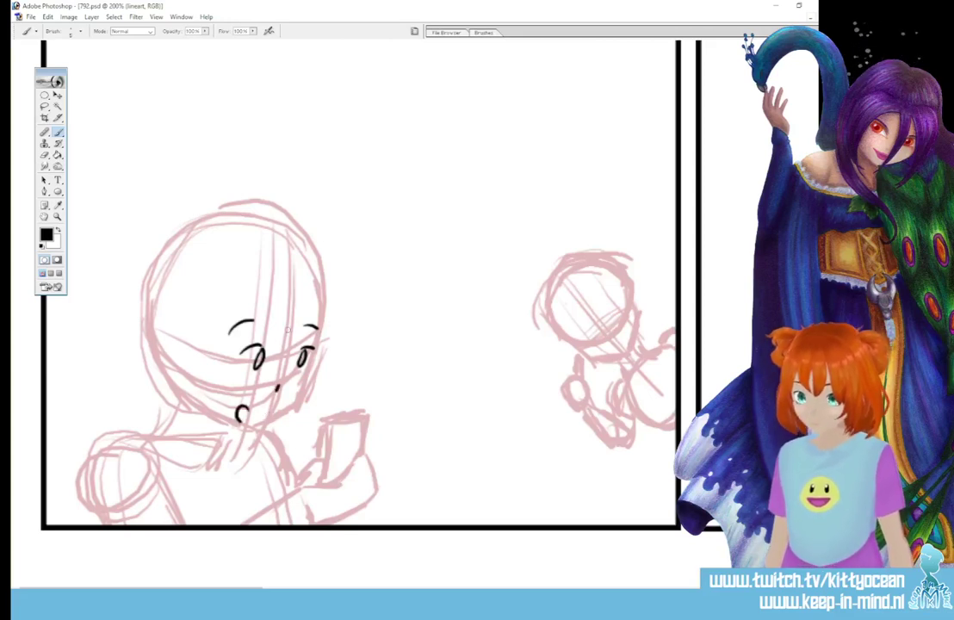
Step: Ink the same character's curled fringe, long pointed side locks, loops of hair beside the face and jawline
mouse_move(280, 311)
left_mouse_down()
mouse_move(282, 341)
mouse_move(291, 342)
left_mouse_up()
left_click_drag(296, 309, 291, 343)
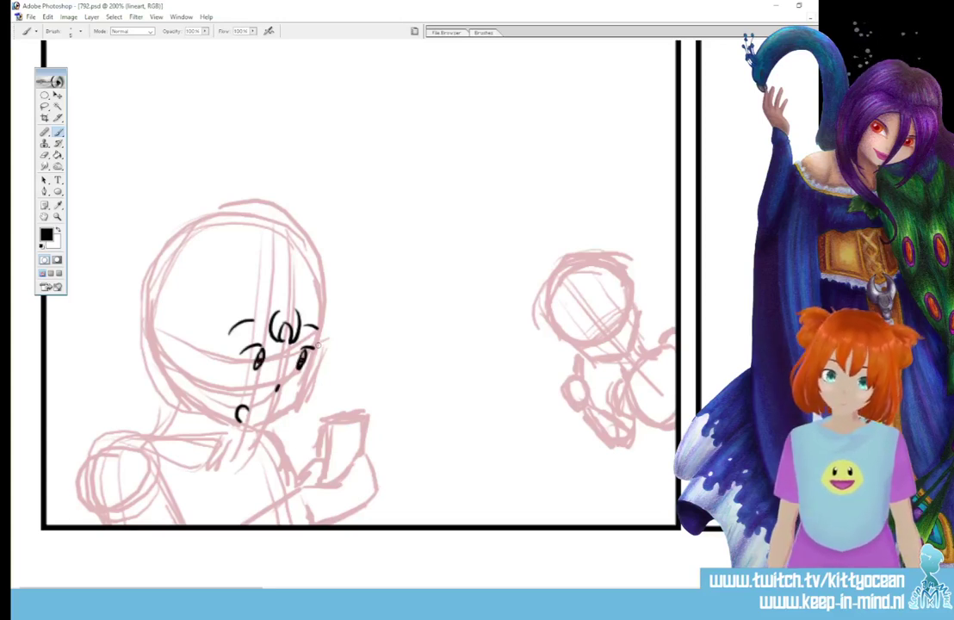
mouse_move(280, 312)
left_mouse_down()
mouse_move(252, 314)
mouse_move(201, 450)
left_mouse_up()
mouse_move(197, 318)
left_mouse_down()
mouse_move(185, 350)
mouse_move(212, 463)
left_mouse_up()
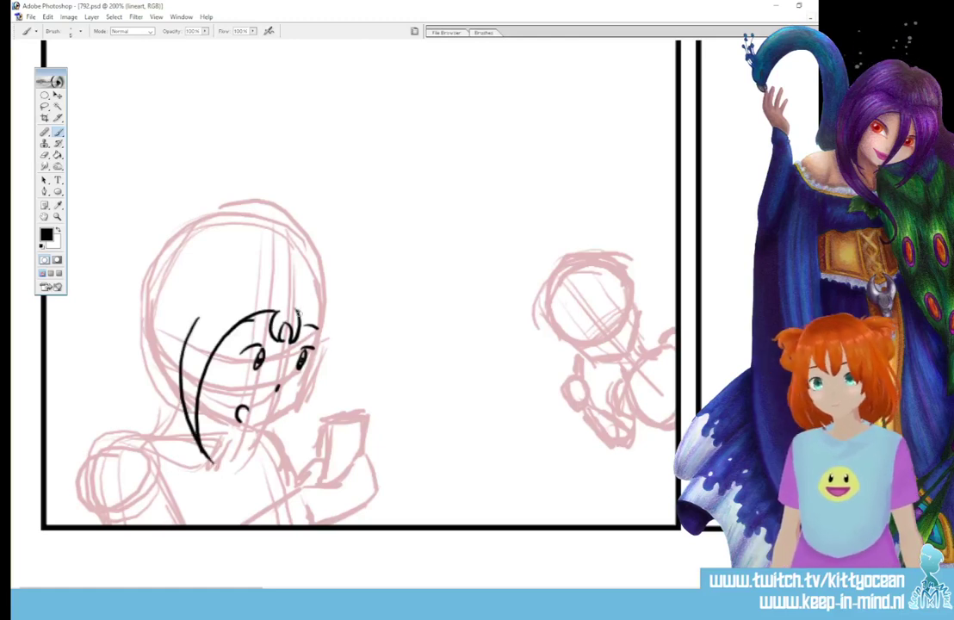
left_click_drag(315, 326, 277, 454)
mouse_move(324, 301)
left_mouse_down()
mouse_move(336, 350)
mouse_move(277, 458)
left_mouse_up()
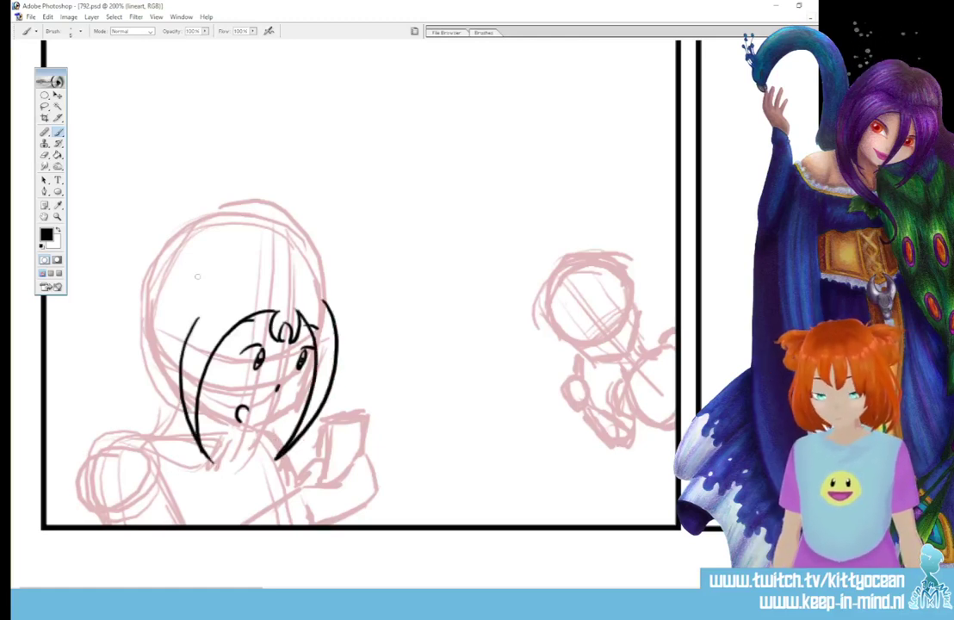
mouse_move(211, 303)
left_mouse_down()
mouse_move(177, 303)
mouse_move(172, 343)
left_mouse_up()
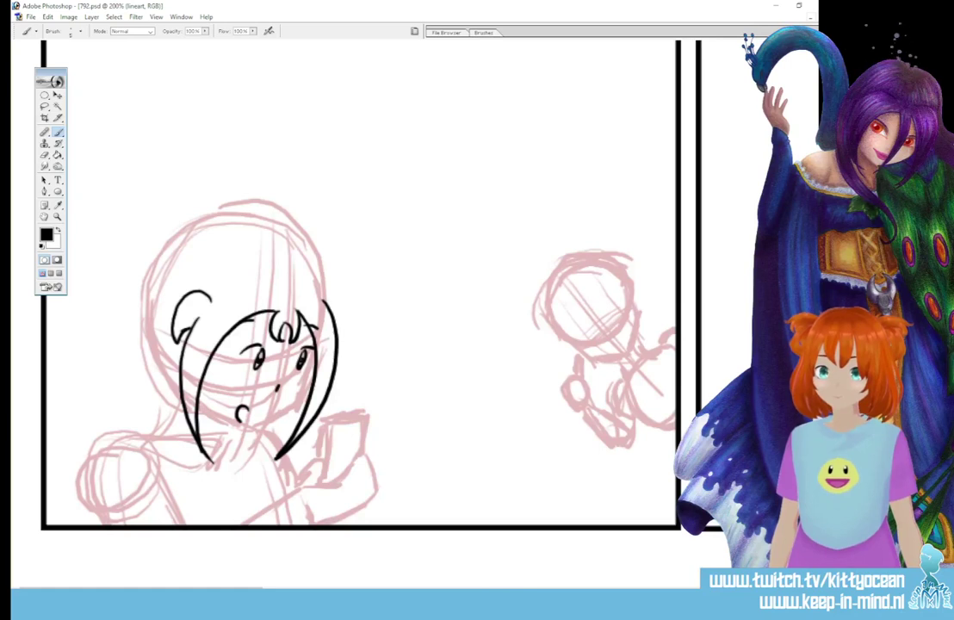
left_click_drag(315, 297, 339, 344)
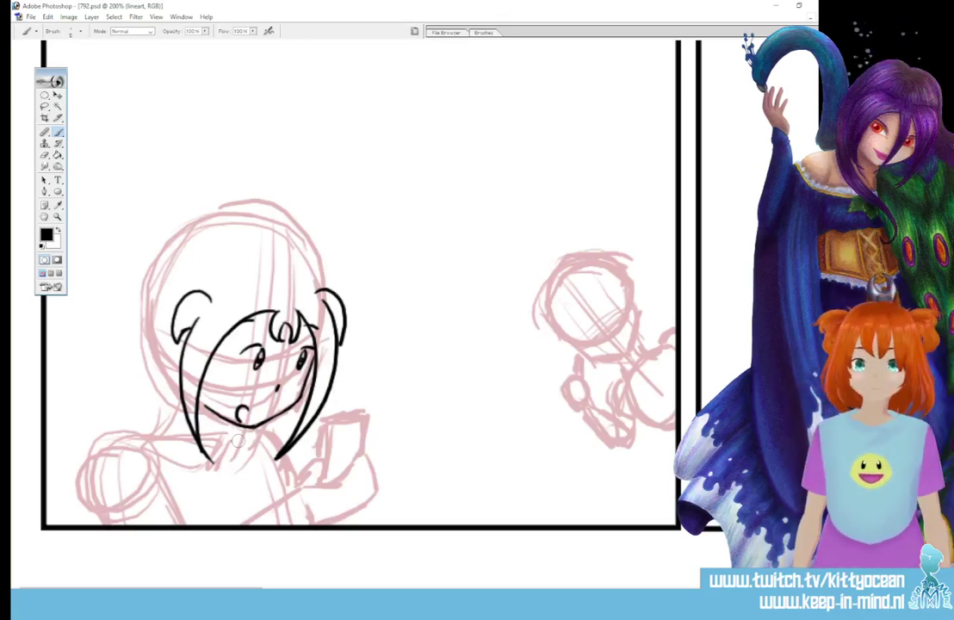
Step: Ink the gathered hair tufts on both sides of the head and the parted top outline of the hair
mouse_move(167, 270)
left_mouse_down()
mouse_move(127, 323)
mouse_move(143, 362)
left_mouse_up()
left_click_drag(148, 324, 141, 361)
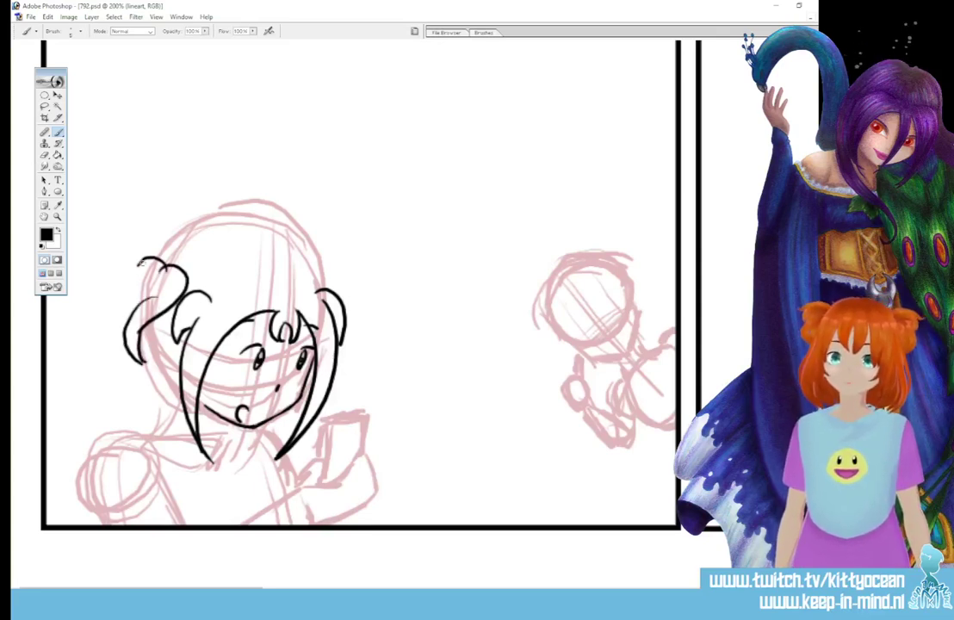
mouse_move(145, 262)
left_mouse_down()
mouse_move(111, 321)
mouse_move(124, 337)
left_mouse_up()
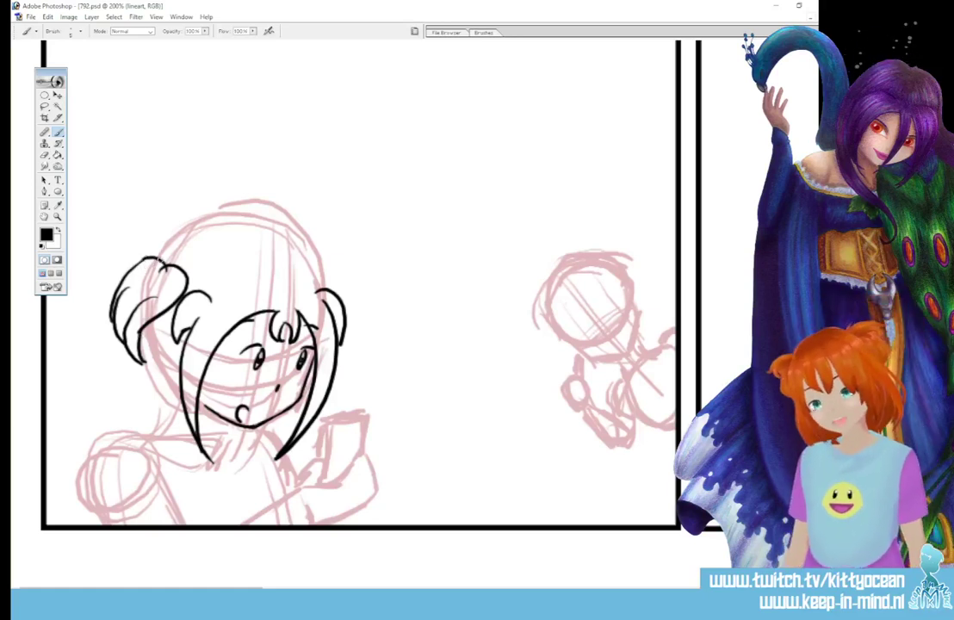
mouse_move(160, 257)
left_mouse_down()
mouse_move(205, 233)
mouse_move(260, 252)
mouse_move(240, 231)
mouse_move(266, 236)
mouse_move(303, 262)
mouse_move(319, 289)
left_mouse_up()
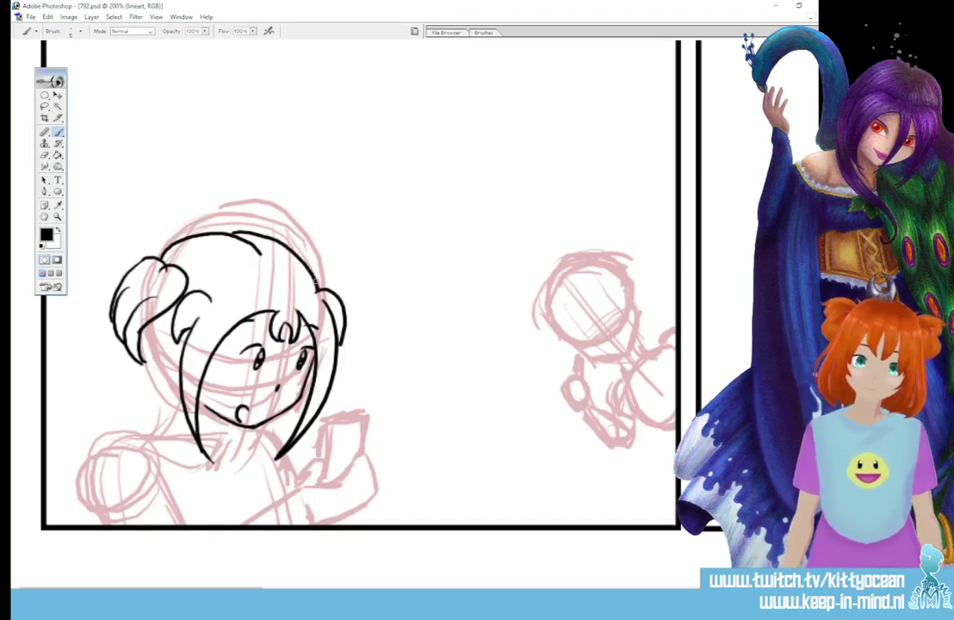
key("ctrl+z")
mouse_move(236, 236)
left_mouse_down()
mouse_move(305, 255)
mouse_move(323, 294)
mouse_move(316, 258)
mouse_move(343, 325)
left_mouse_up()
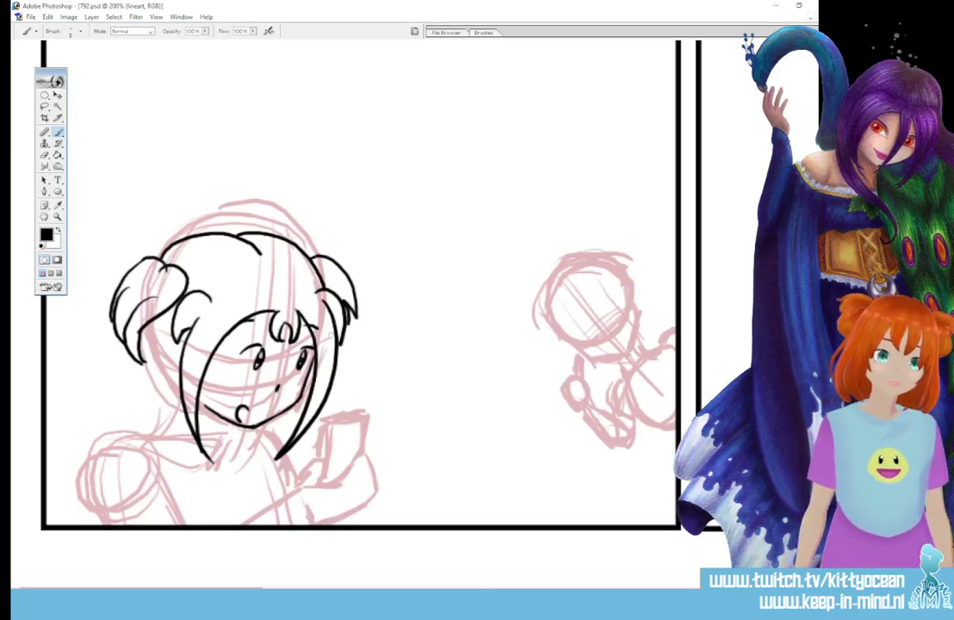
Step: Ink the loose hair behind the neck, the neck and collar, the torso lines and the near shoulder and sleeve
left_click_drag(199, 441, 145, 453)
mouse_move(148, 327)
left_mouse_down()
mouse_move(140, 399)
mouse_move(112, 417)
mouse_move(117, 432)
mouse_move(134, 419)
left_mouse_up()
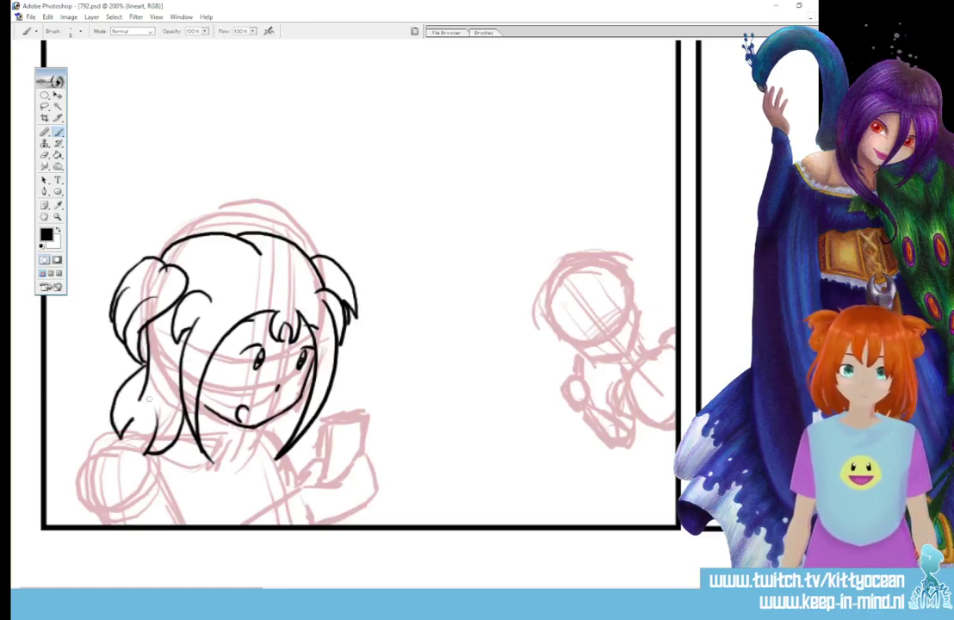
mouse_move(227, 421)
left_mouse_down()
mouse_move(220, 465)
mouse_move(234, 440)
mouse_move(288, 489)
left_mouse_up()
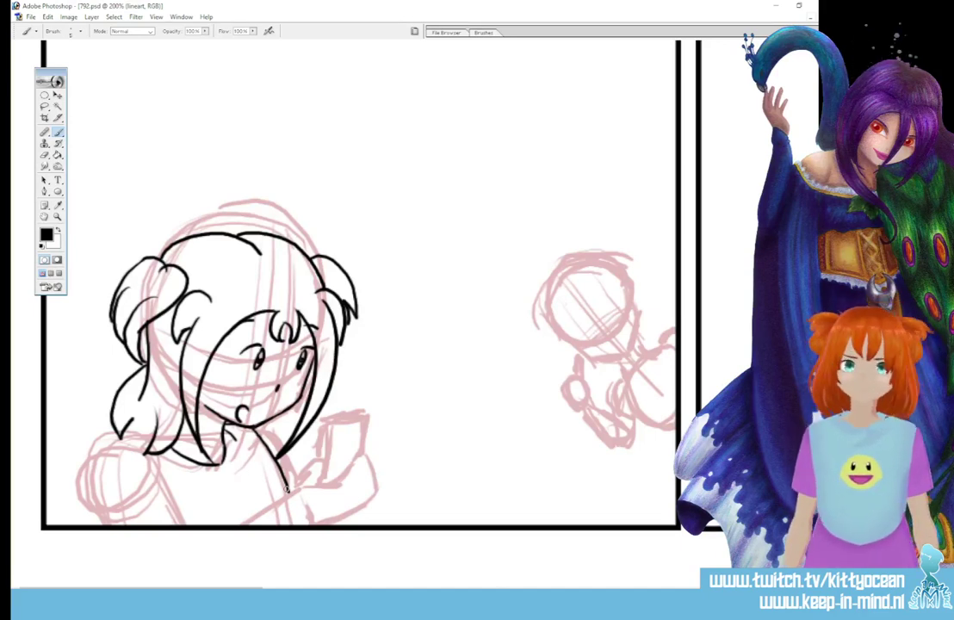
left_click_drag(154, 454, 198, 524)
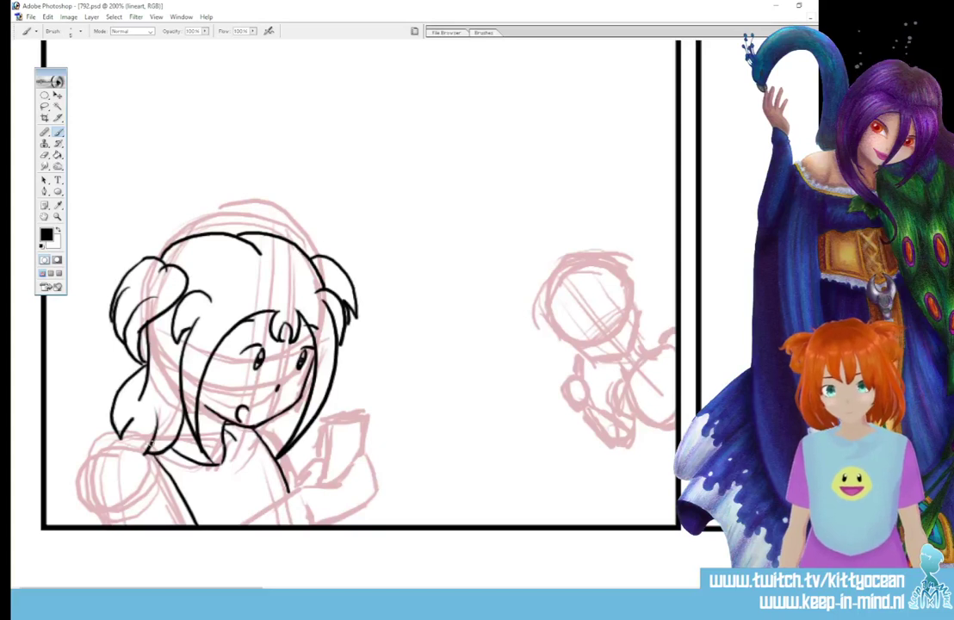
mouse_move(136, 439)
left_mouse_down()
mouse_move(105, 439)
mouse_move(84, 480)
mouse_move(89, 463)
mouse_move(102, 523)
left_mouse_up()
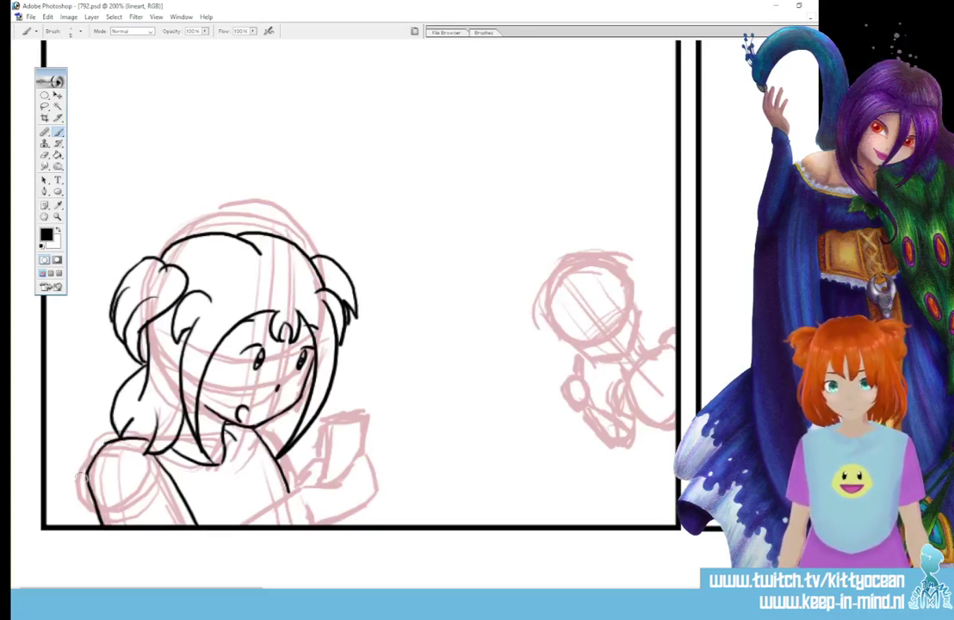
left_click_drag(101, 466, 123, 459)
left_click_drag(136, 459, 150, 456)
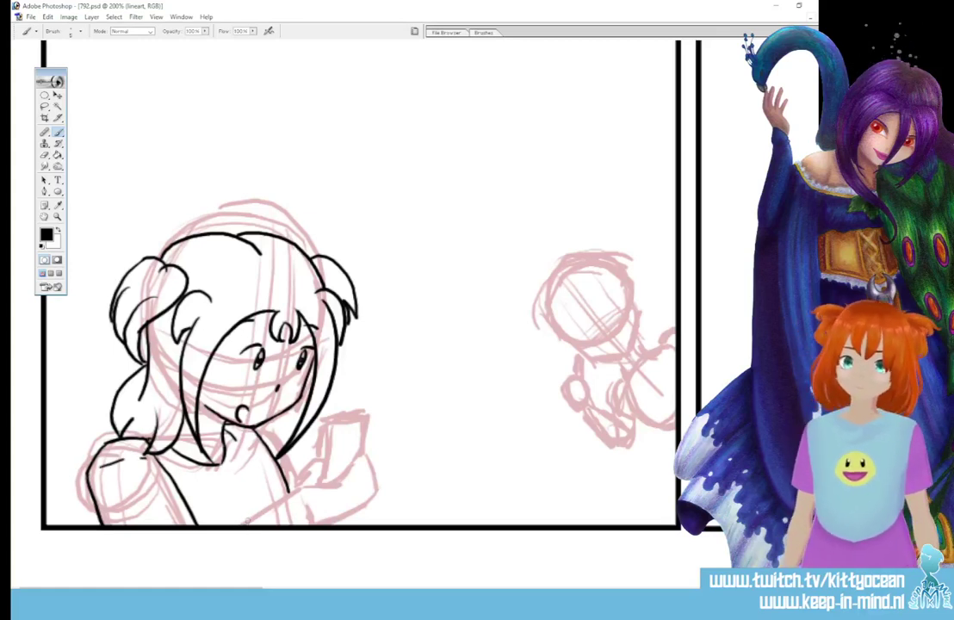
Step: Ink the raised forearm and the hand with curled fingers holding a phone
mouse_move(243, 525)
left_mouse_down()
mouse_move(286, 499)
mouse_move(321, 456)
mouse_move(322, 487)
left_mouse_up()
mouse_move(322, 424)
left_mouse_down()
mouse_move(353, 419)
mouse_move(324, 433)
mouse_move(323, 485)
left_mouse_up()
mouse_move(365, 416)
left_mouse_down()
mouse_move(359, 458)
mouse_move(334, 475)
mouse_move(363, 460)
mouse_move(370, 502)
left_mouse_up()
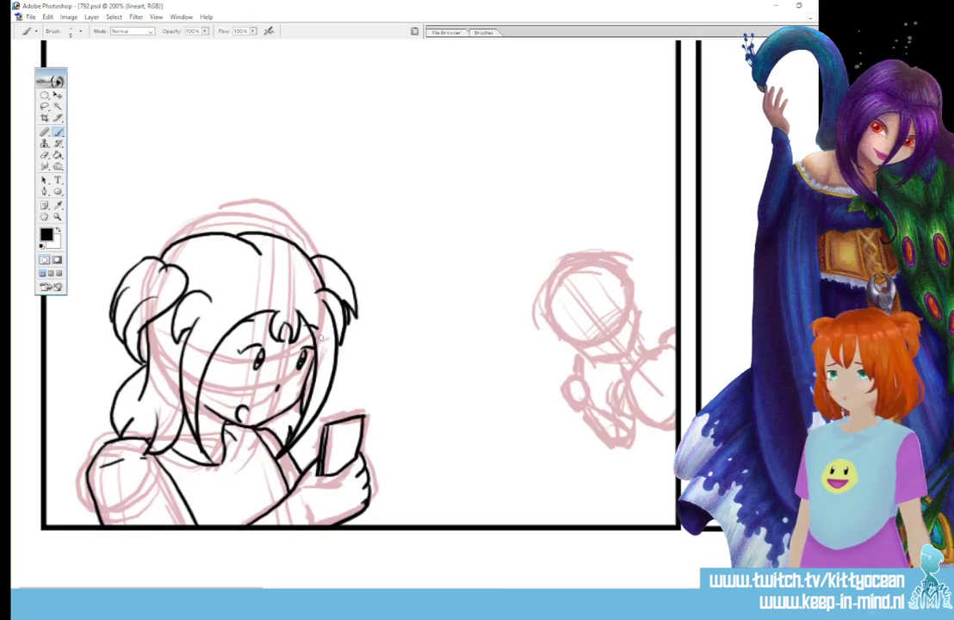
Step: Ink the small figure's face at the first panel's right edge, with oval eyes, mouth, ear and a rounded chin line
left_click_drag(198, 589, 345, 588)
mouse_move(279, 330)
left_mouse_down()
mouse_move(281, 338)
mouse_move(304, 322)
mouse_move(304, 348)
mouse_move(281, 360)
mouse_move(315, 357)
mouse_move(324, 319)
left_mouse_up()
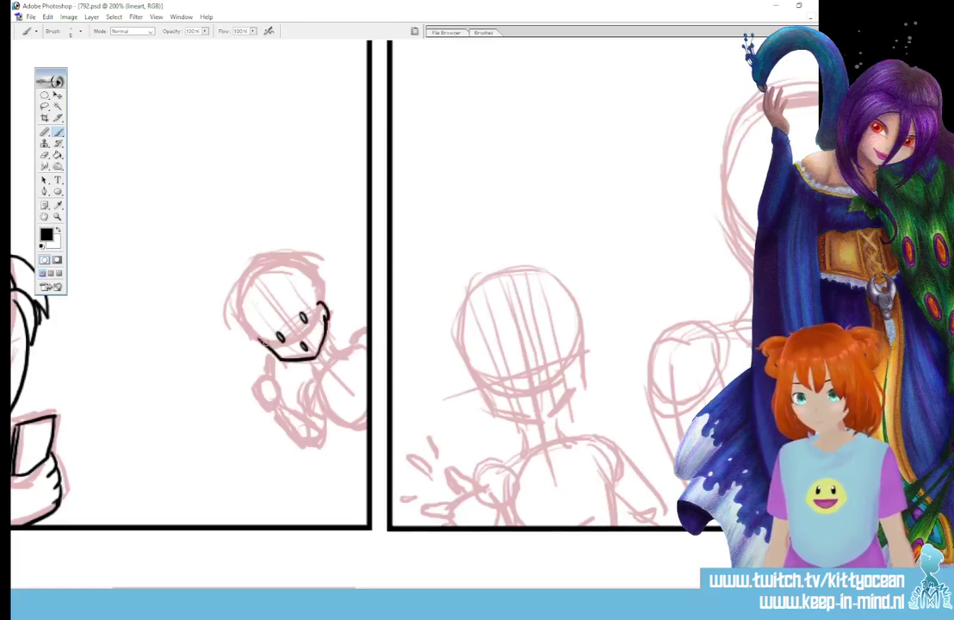
mouse_move(263, 342)
left_mouse_down()
mouse_move(249, 310)
mouse_move(258, 291)
mouse_move(280, 285)
mouse_move(309, 297)
left_mouse_up()
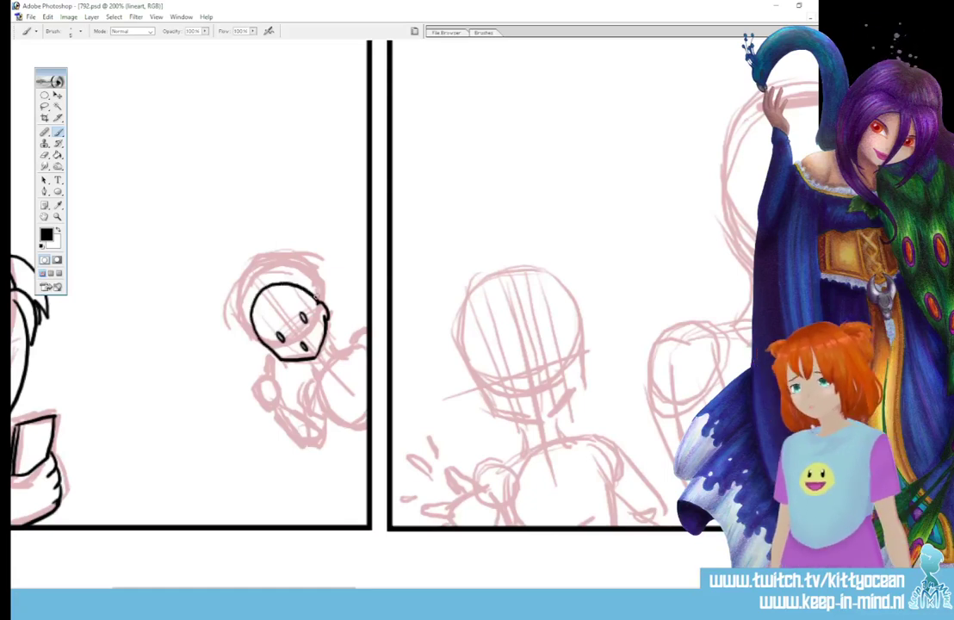
key("ctrl+z")
key("ctrl+z")
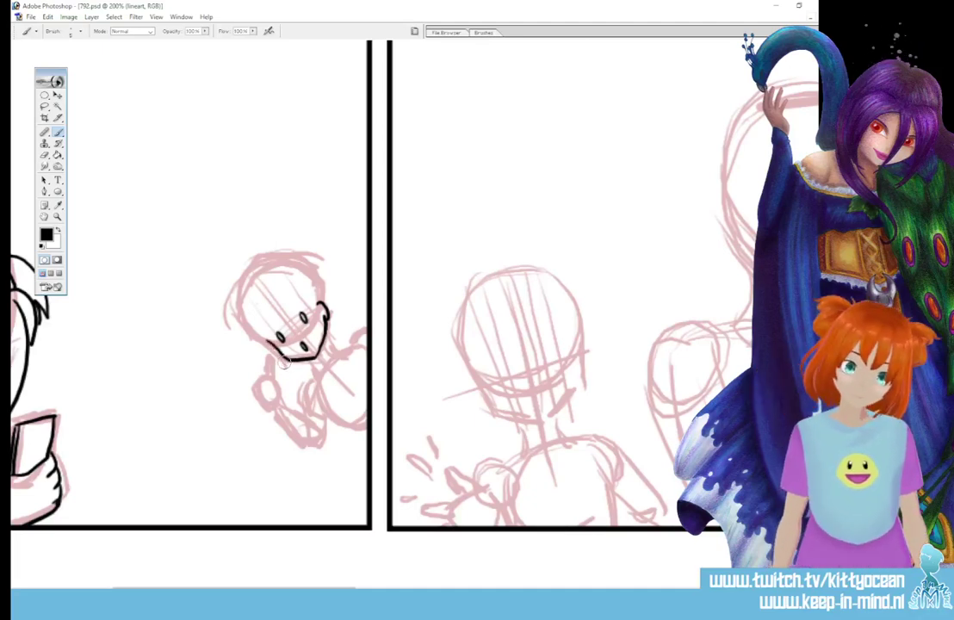
key("ctrl+alt+z")
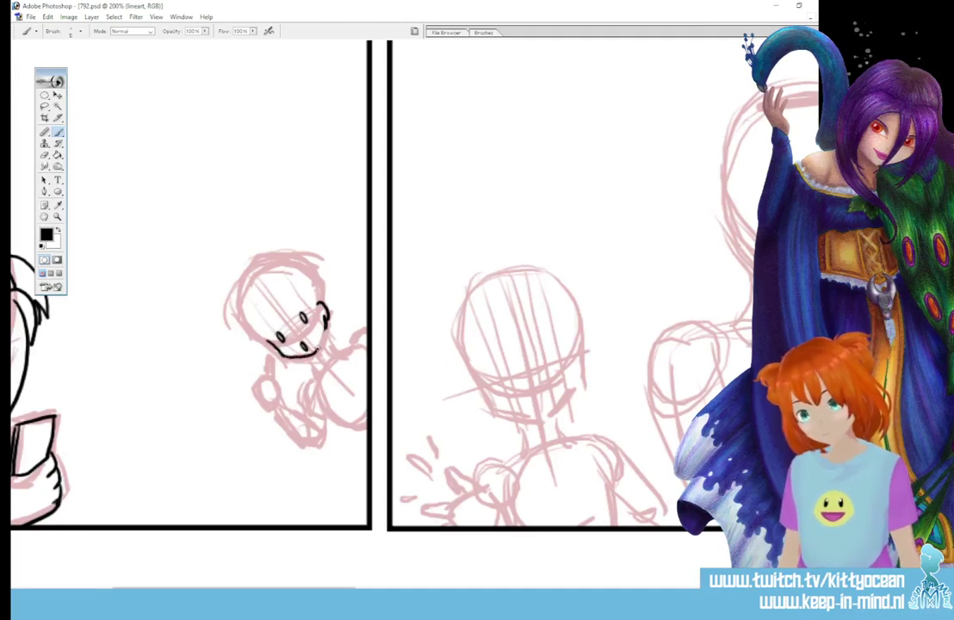
left_click_drag(317, 348, 325, 323)
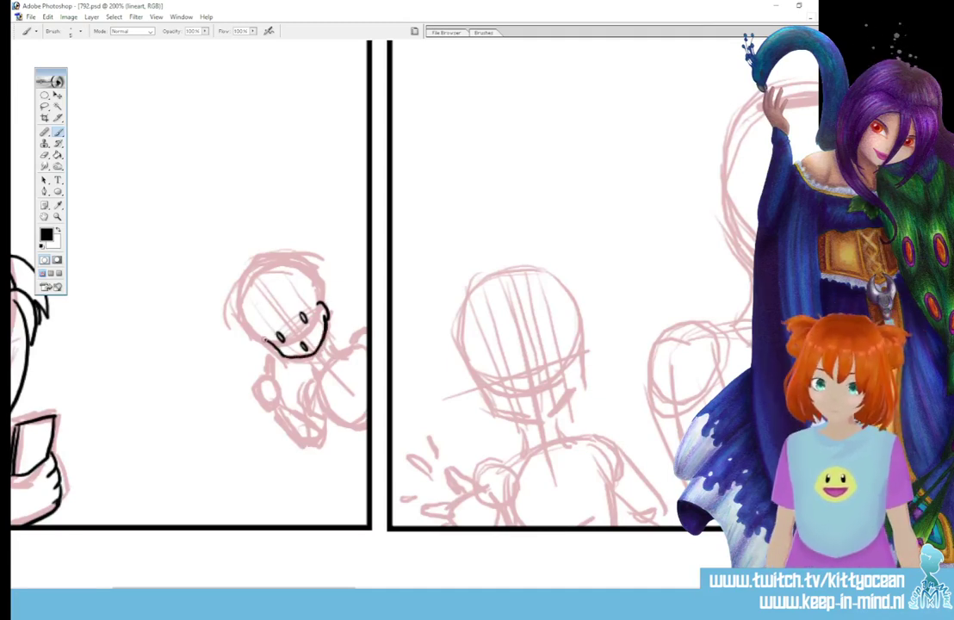
Step: Try several rounded outlines for the top of the small figure's head, undoing each one
mouse_move(269, 344)
left_mouse_down()
mouse_move(264, 288)
mouse_move(284, 282)
mouse_move(310, 286)
mouse_move(319, 303)
mouse_move(318, 294)
mouse_move(262, 338)
left_mouse_up()
key("ctrl+alt+z")
key("ctrl+alt+z")
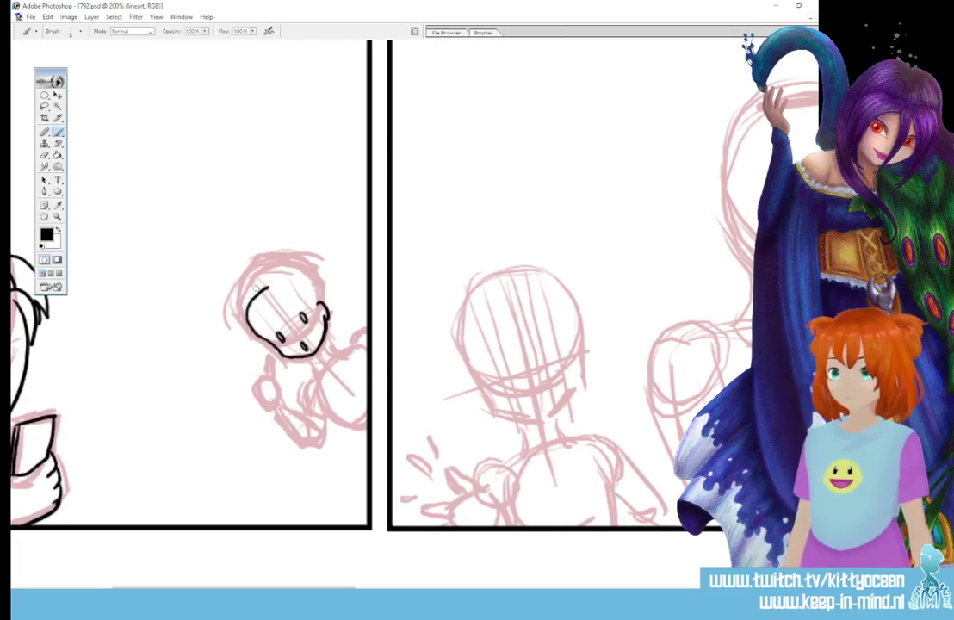
key("ctrl+alt+z")
mouse_move(318, 299)
left_mouse_down()
mouse_move(300, 274)
mouse_move(271, 275)
mouse_move(252, 307)
mouse_move(270, 339)
left_mouse_up()
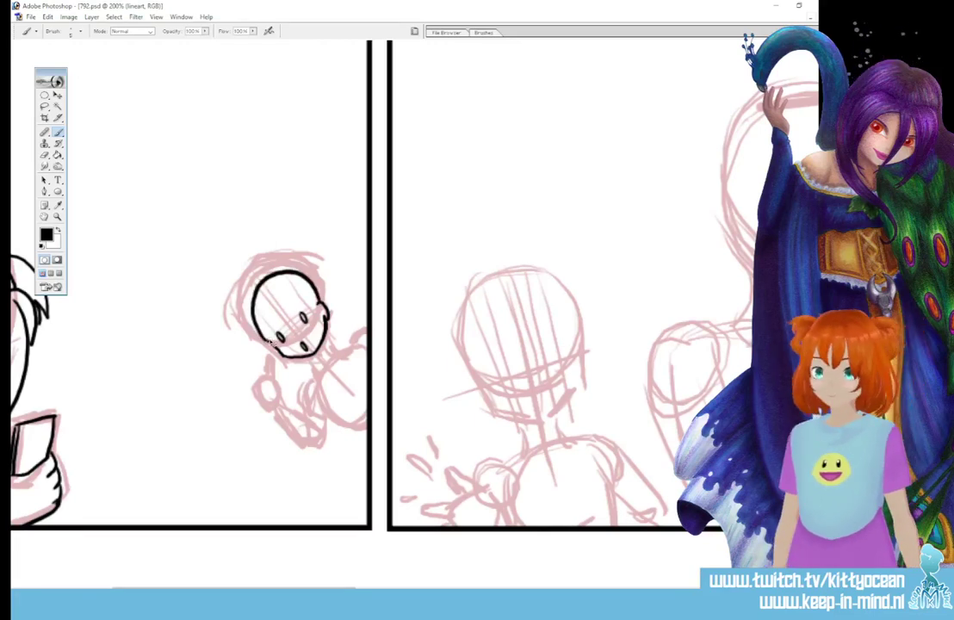
key("ctrl+alt+z")
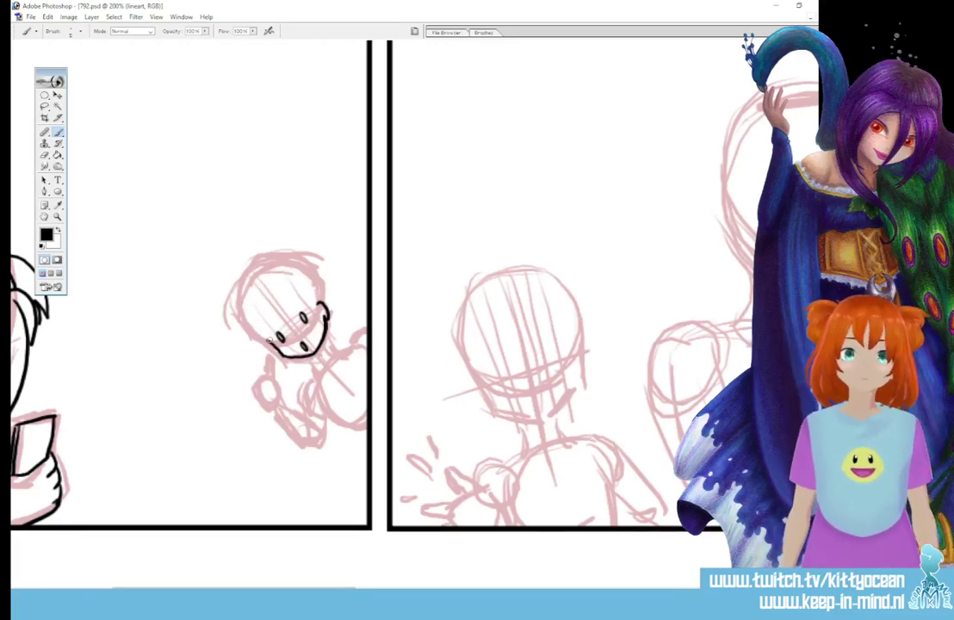
mouse_move(268, 338)
left_mouse_down()
mouse_move(257, 300)
mouse_move(298, 286)
mouse_move(319, 301)
left_mouse_up()
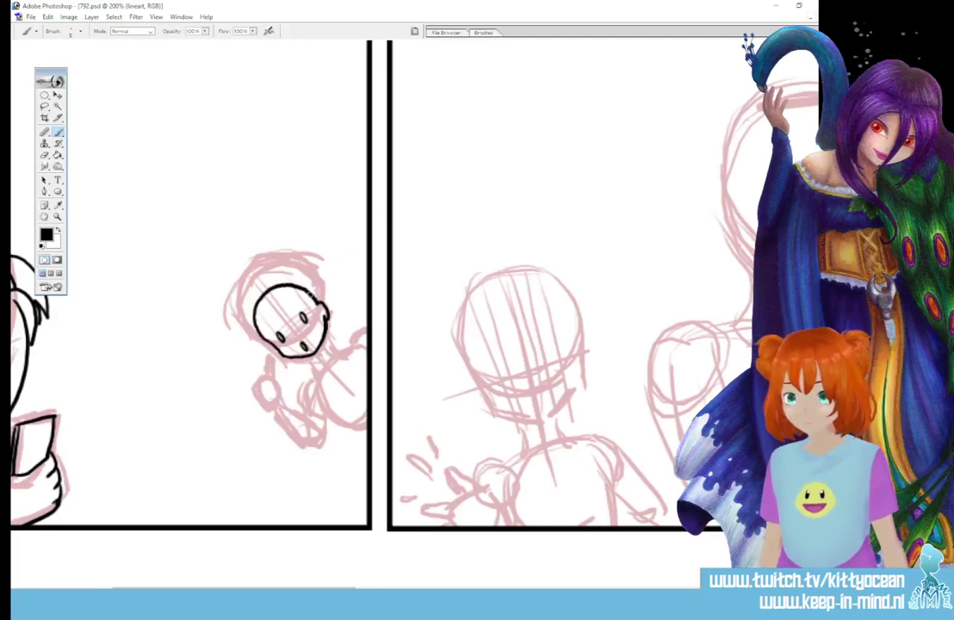
key("ctrl+z")
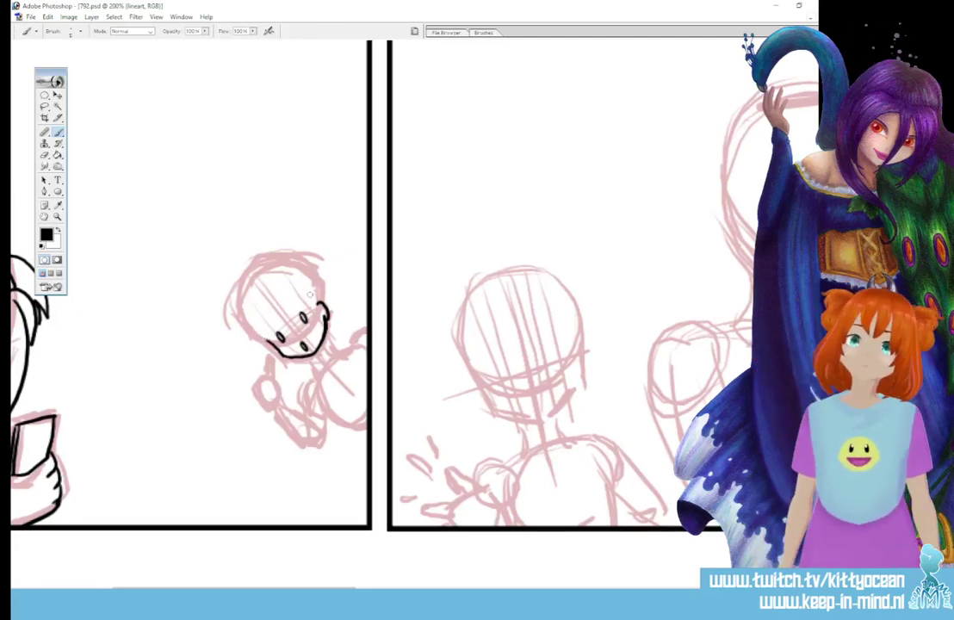
Step: Draw a rough round guide for the top of the small figure's head on a new layer beneath the lineart
key("alt+bracketleft")
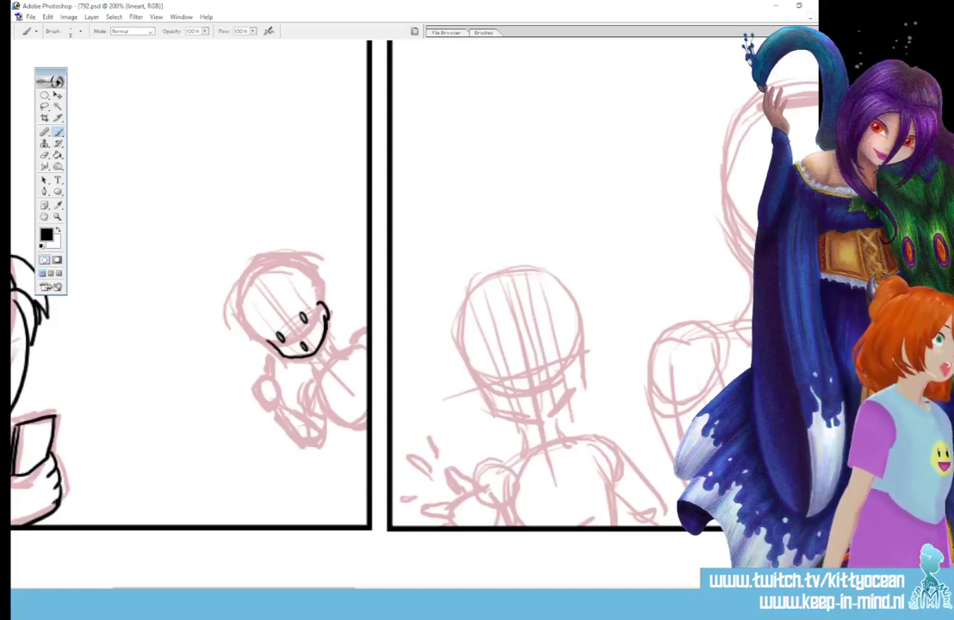
key("ctrl+shift+alt+n")
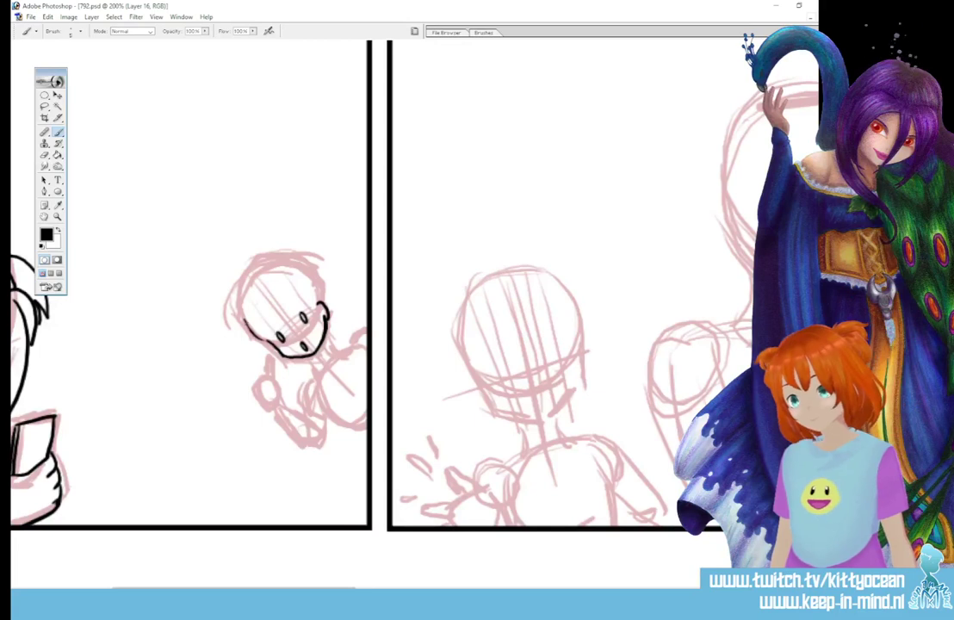
mouse_move(245, 327)
left_mouse_down()
mouse_move(242, 296)
mouse_move(258, 277)
mouse_move(305, 276)
mouse_move(321, 306)
left_mouse_up()
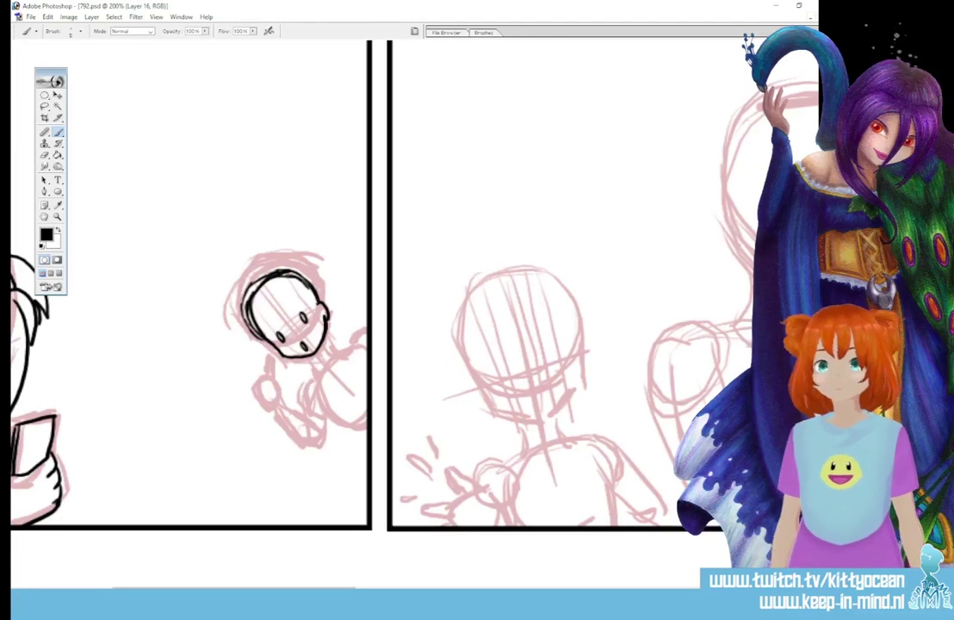
Step: Nudge the head guide slightly into line with the face and lower its layer opacity to 50%
left_click(58, 95)
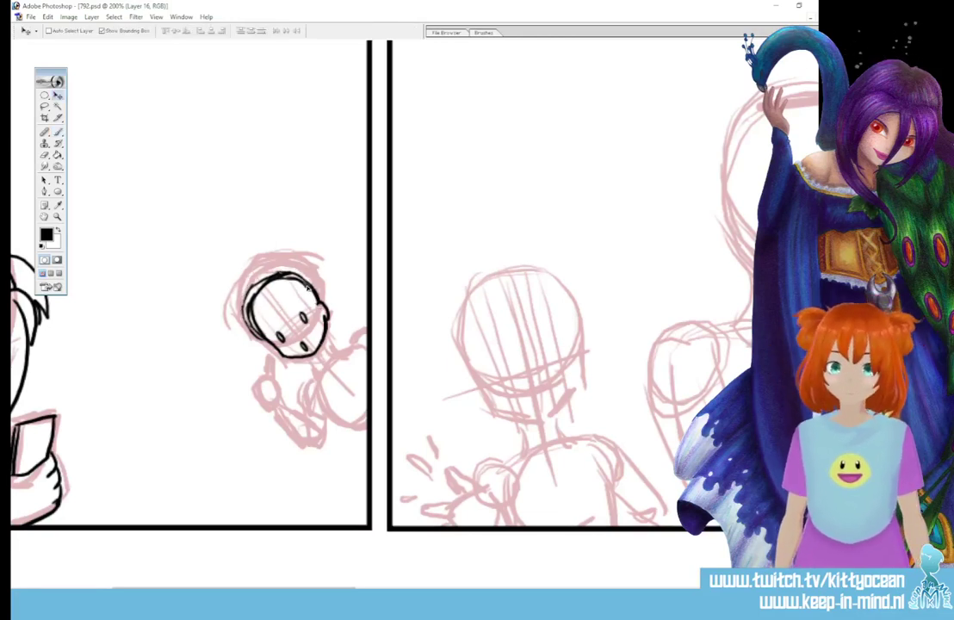
left_click_drag(307, 287, 305, 287)
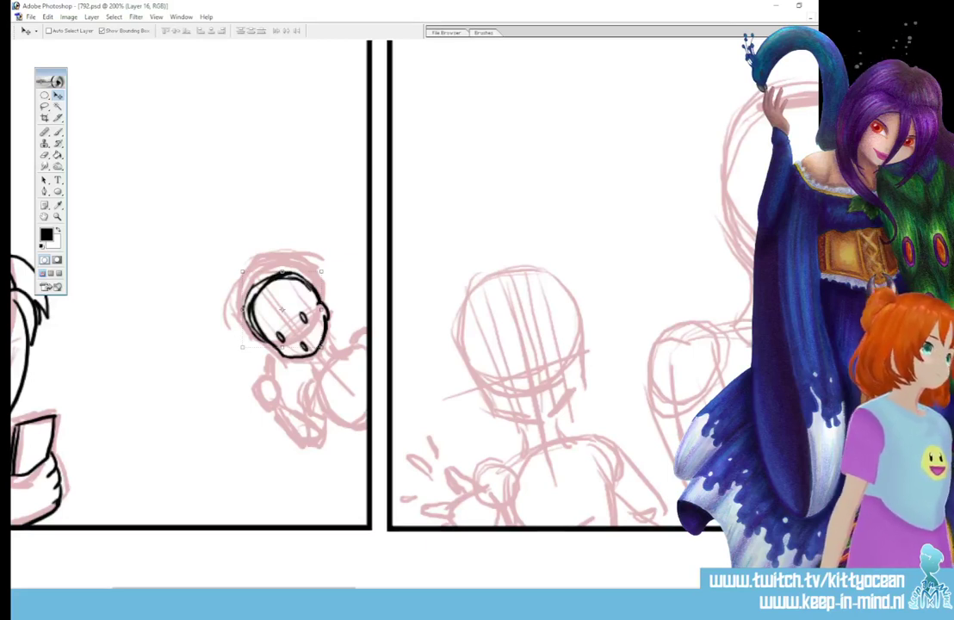
key("5")
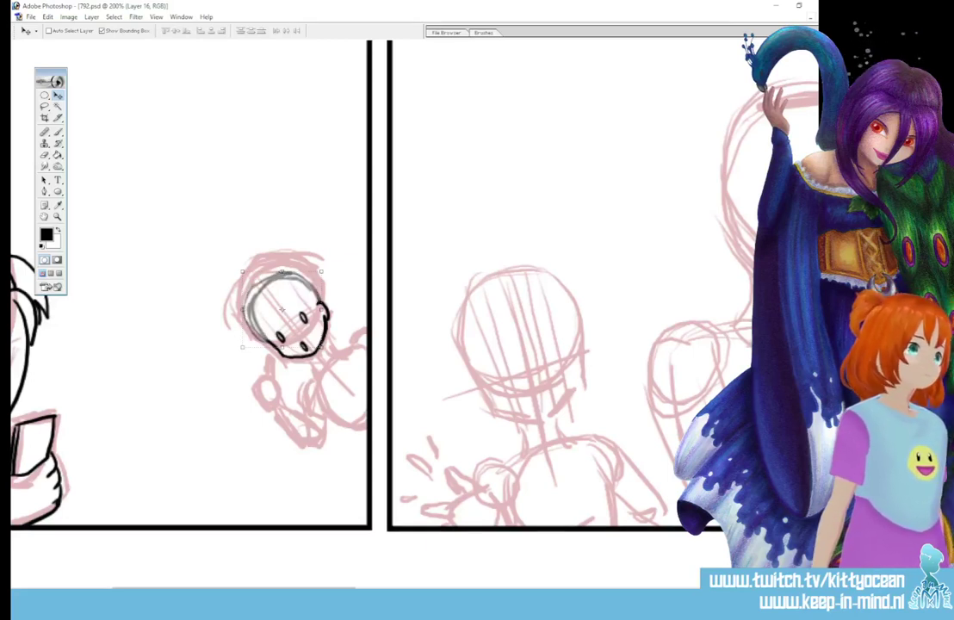
Step: Ink the rounded top of the small figure's head over the faded guide on the lineart layer
key("alt+bracketleft")
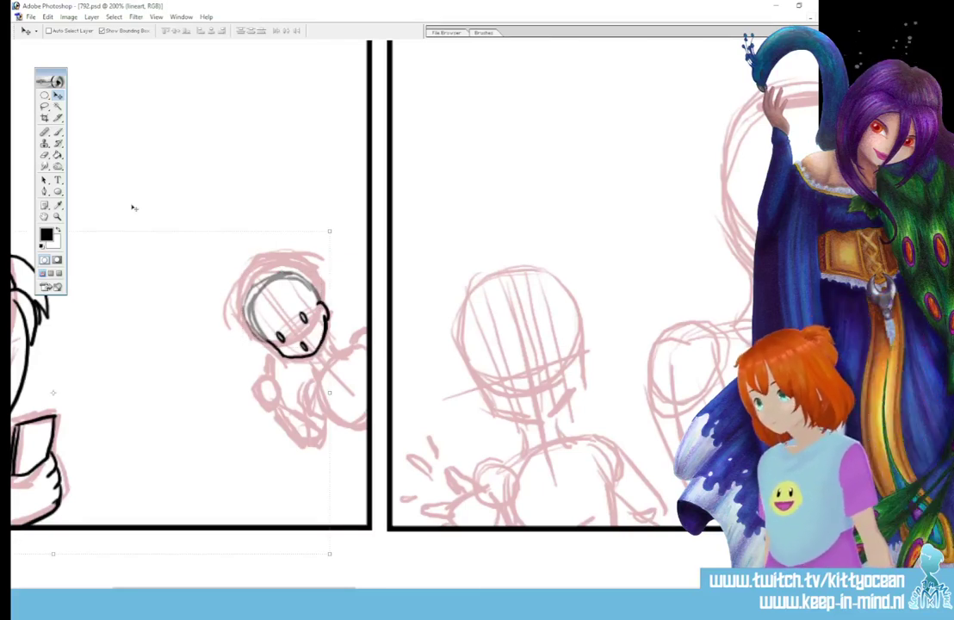
left_click(59, 133)
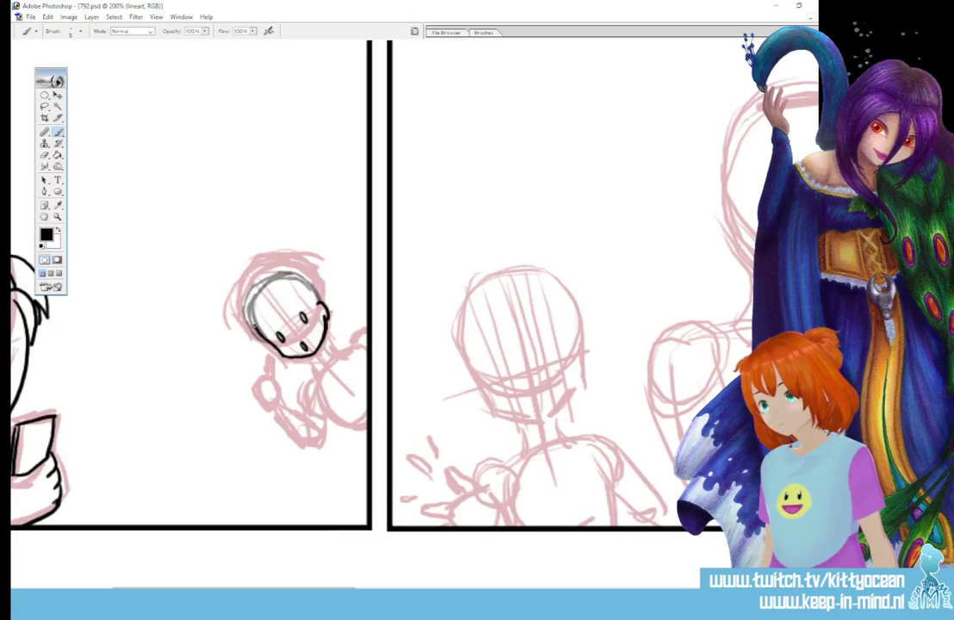
left_click_drag(274, 279, 260, 338)
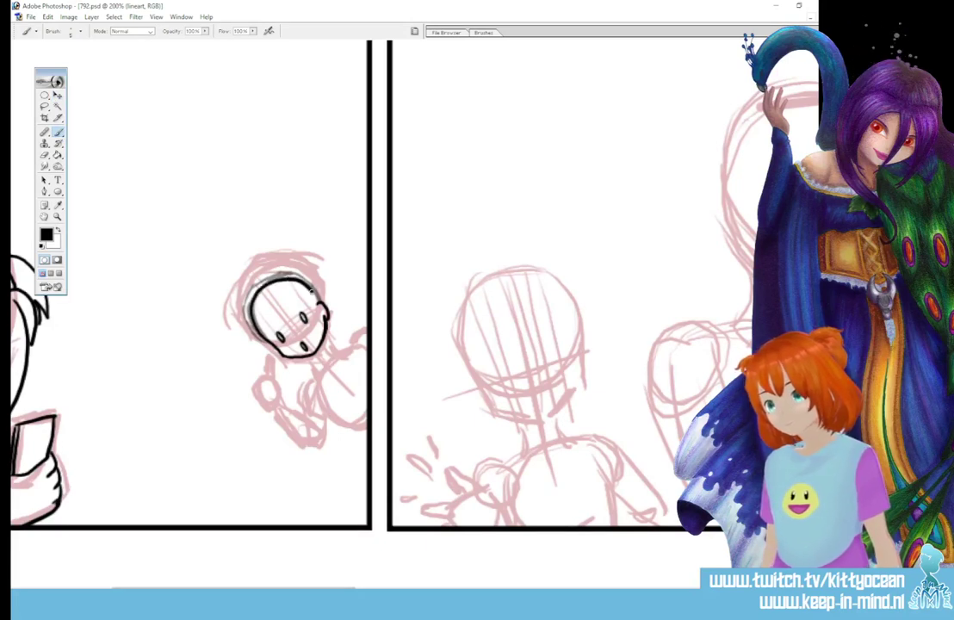
Step: Ink the small figure's neck lines and add two short eyebrows above the eyes
mouse_move(324, 334)
left_mouse_down()
mouse_move(337, 352)
mouse_move(318, 372)
left_mouse_up()
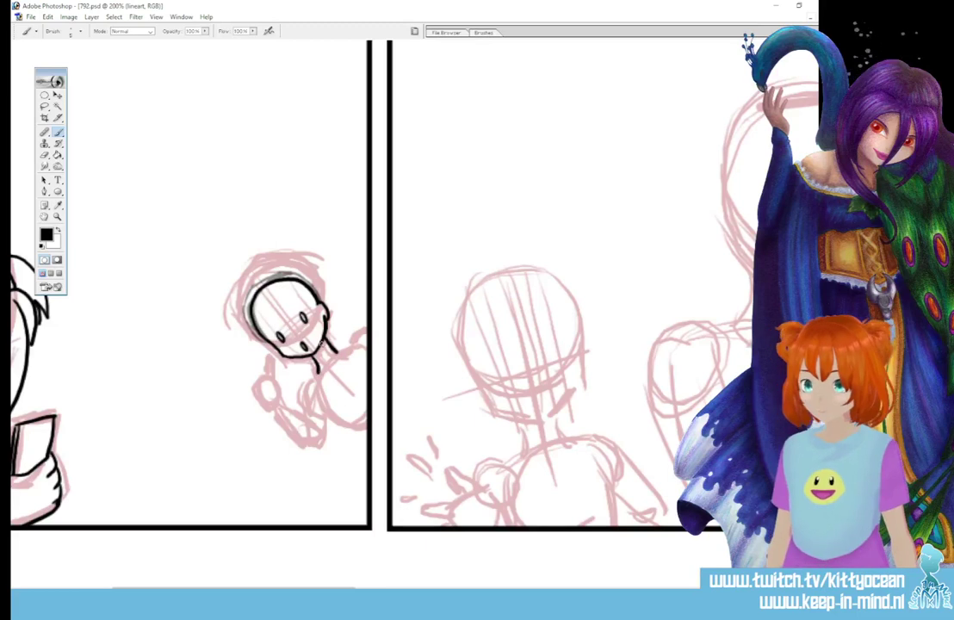
key("ctrl+z")
left_click_drag(313, 353, 320, 372)
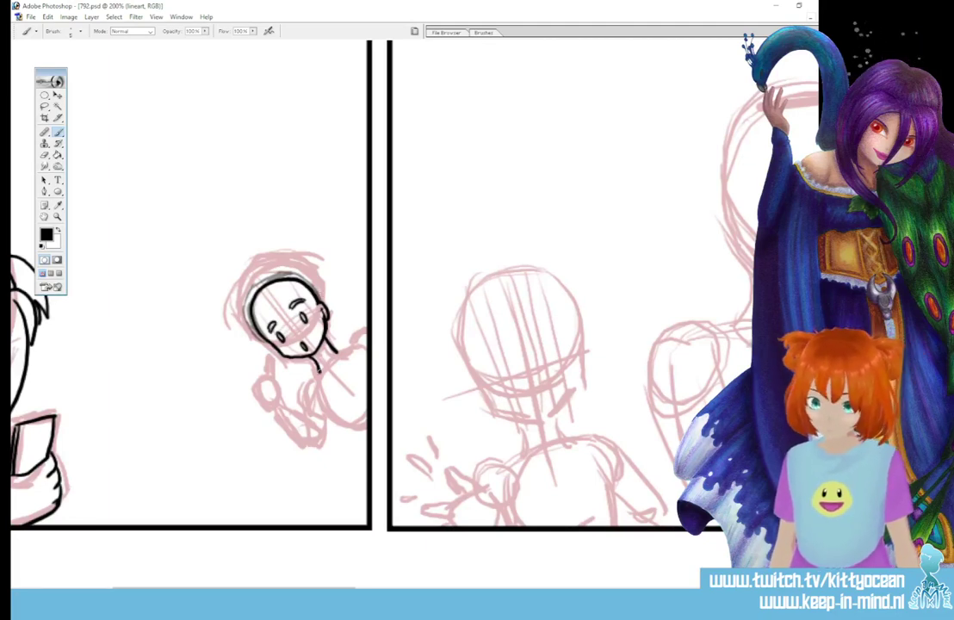
Step: Ink the small figure's collar, shoulders and torso edge, plus the raised arm with its index finger pointing up
mouse_move(319, 371)
left_mouse_down()
mouse_move(344, 347)
mouse_move(328, 377)
mouse_move(365, 329)
left_mouse_up()
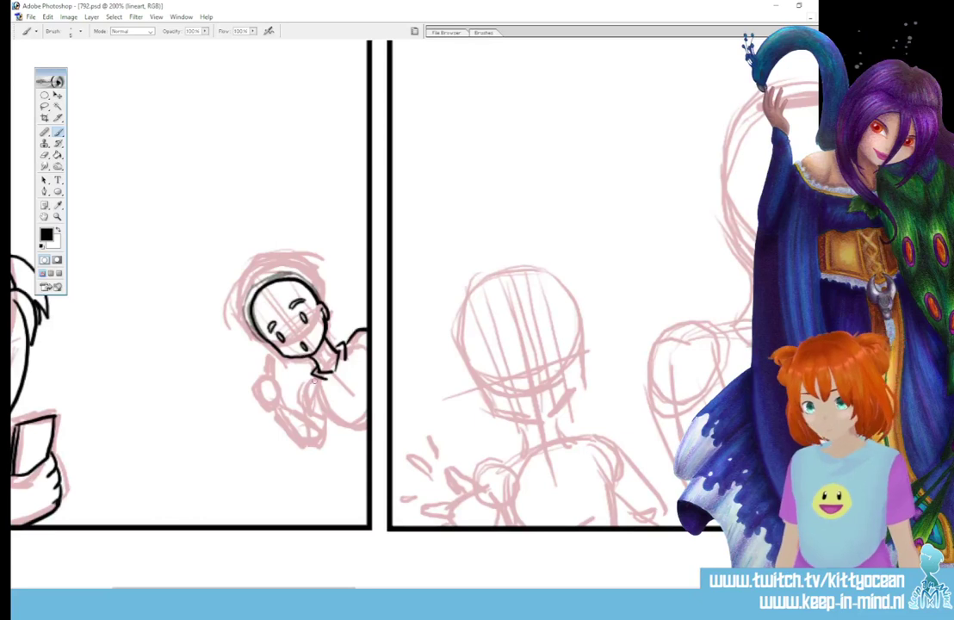
mouse_move(313, 380)
left_mouse_down()
mouse_move(322, 409)
mouse_move(368, 443)
left_mouse_up()
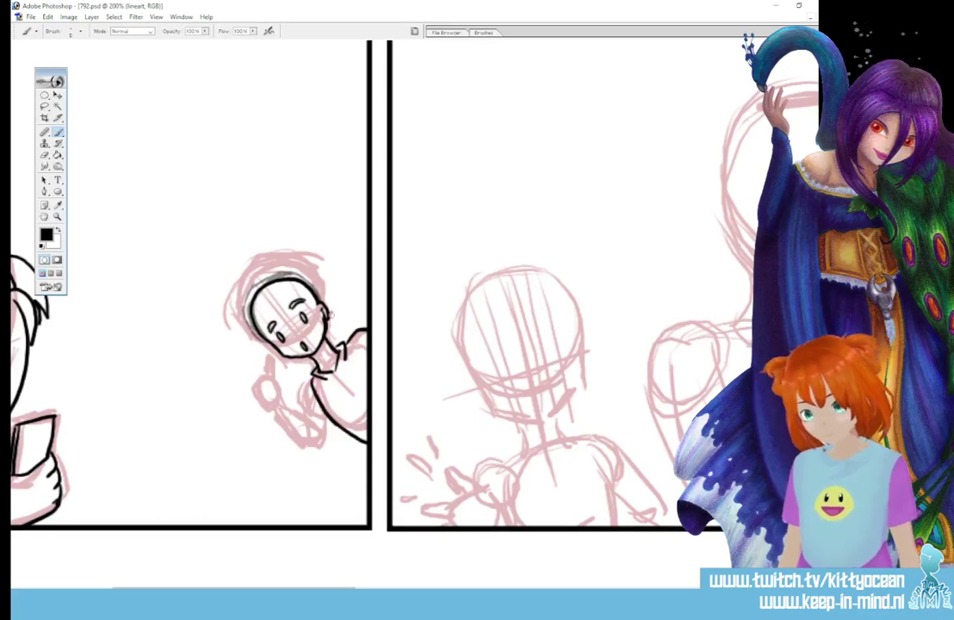
left_click_drag(353, 341, 362, 334)
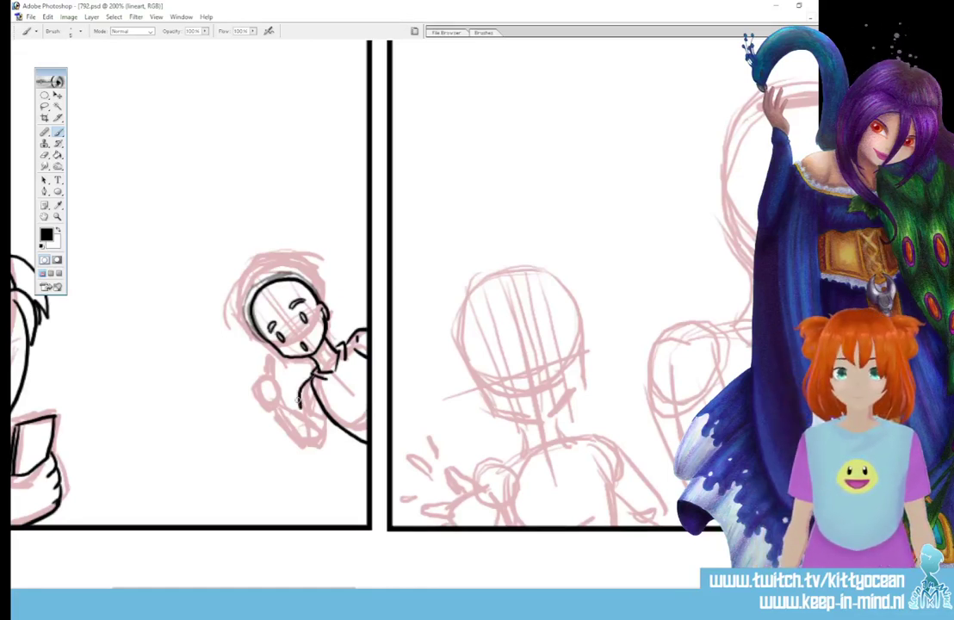
mouse_move(281, 398)
left_mouse_down()
mouse_move(309, 441)
mouse_move(324, 433)
mouse_move(326, 416)
mouse_move(274, 386)
mouse_move(279, 400)
mouse_move(269, 358)
mouse_move(274, 412)
left_mouse_up()
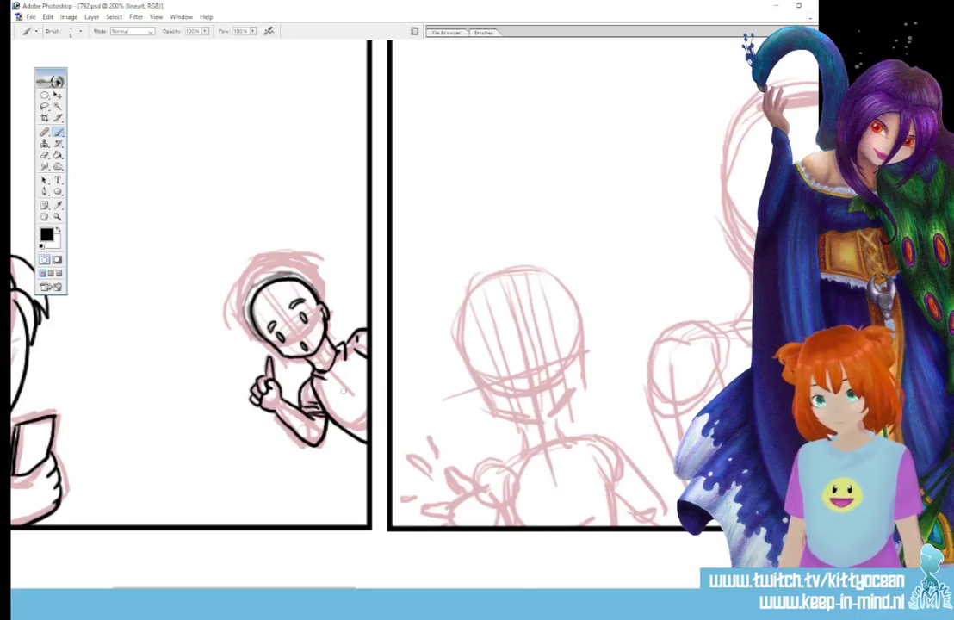
Step: Draw a rounded printed motif on the chest of the small figure's shirt, cut off by the panel border
left_click_drag(340, 402, 361, 369)
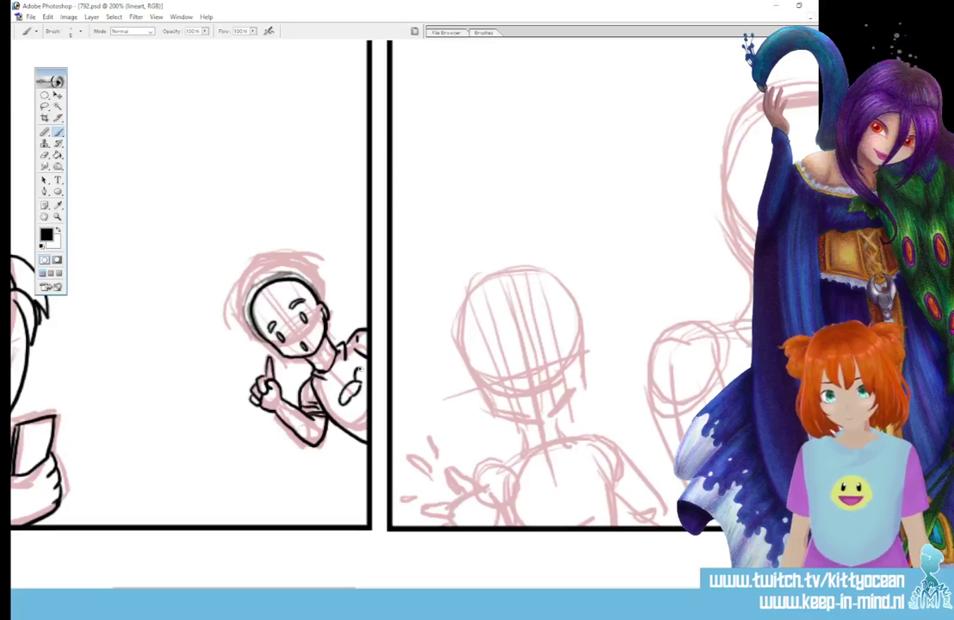
left_click_drag(295, 343, 283, 348)
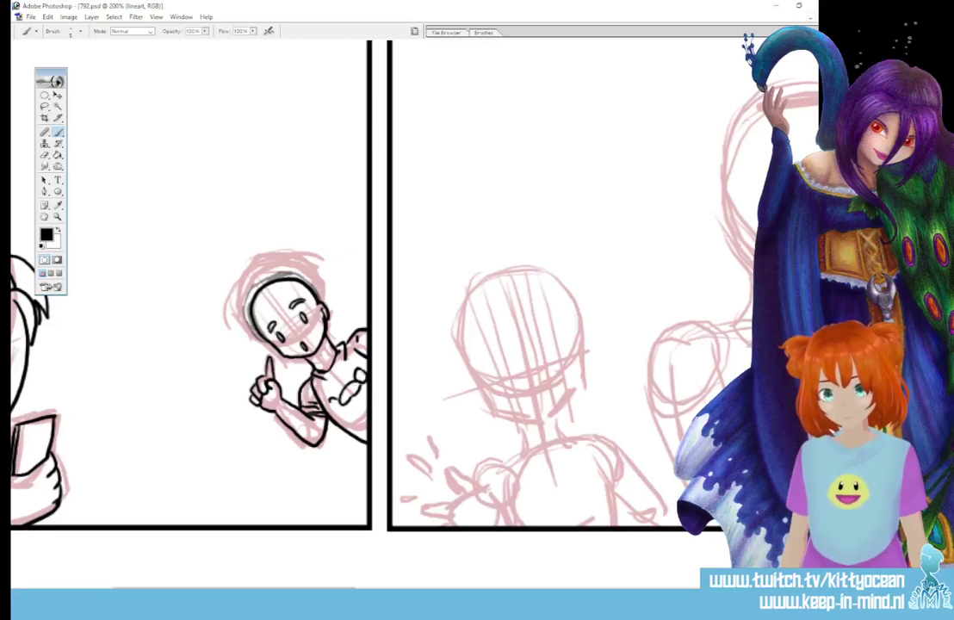
left_click_drag(335, 399, 356, 376)
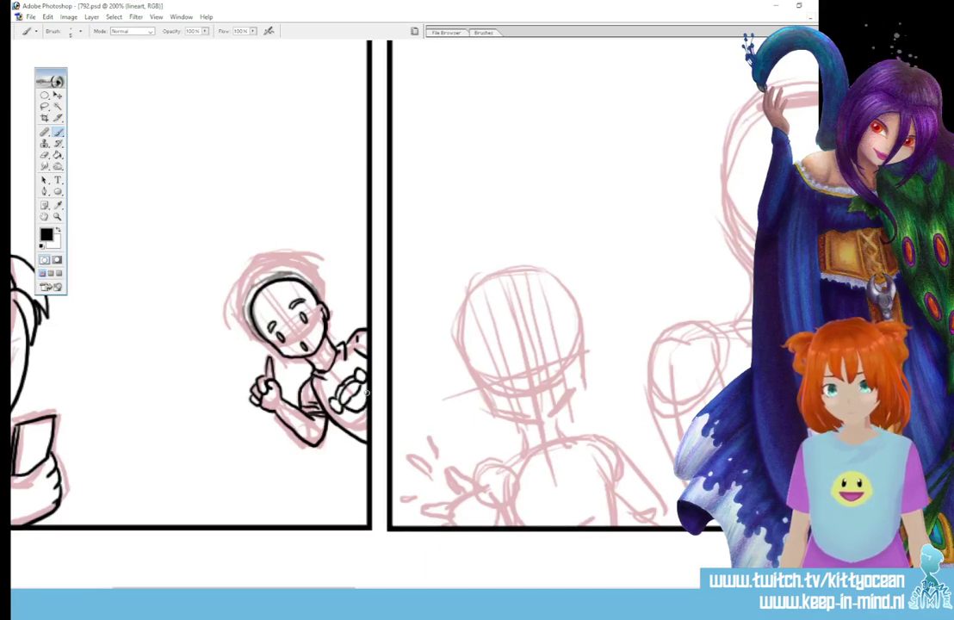
left_click_drag(347, 414, 364, 425)
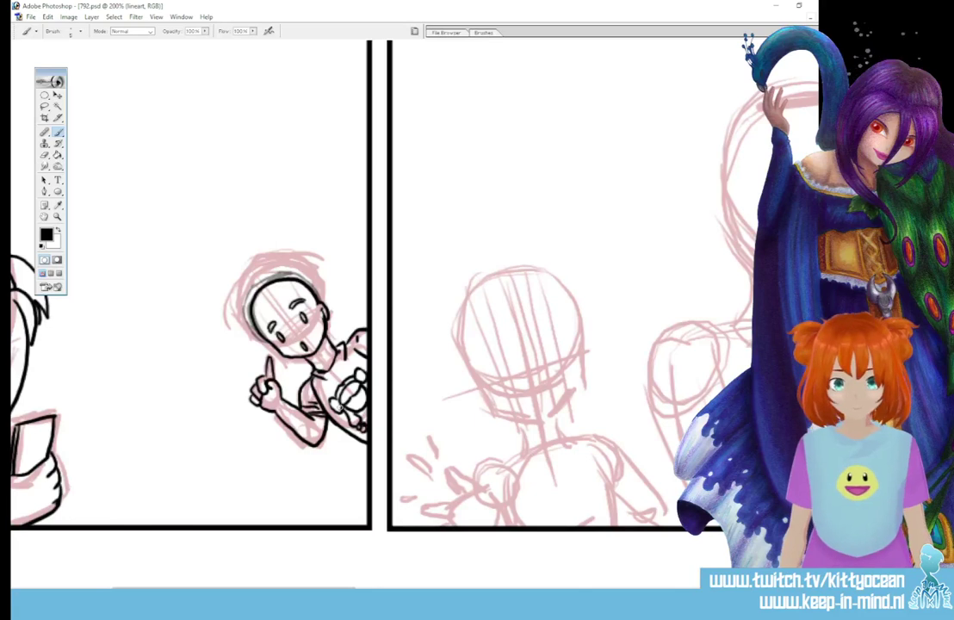
left_click_drag(343, 384, 333, 399)
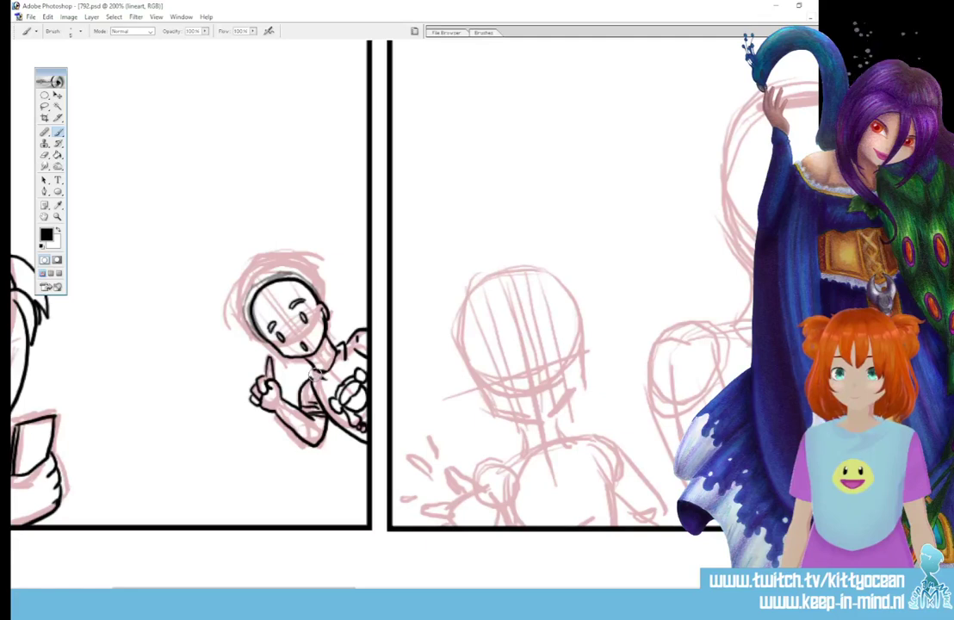
Step: Clean up the small figure's collar, redraw the mouth as an open smile and add short emphasis marks beside the head
left_click_drag(313, 373, 326, 372)
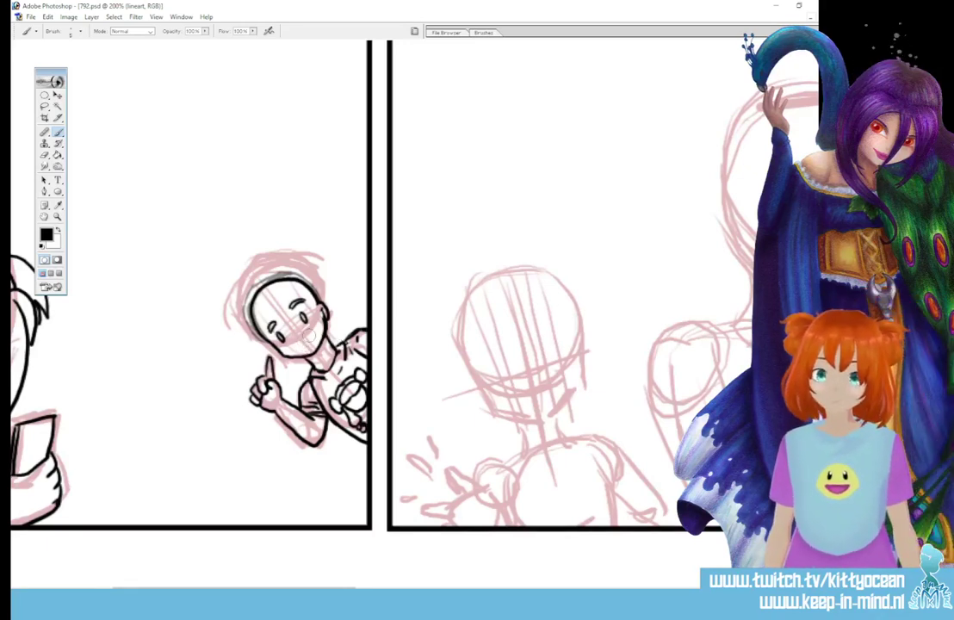
mouse_move(298, 341)
left_mouse_down()
mouse_move(317, 327)
mouse_move(316, 340)
left_mouse_up()
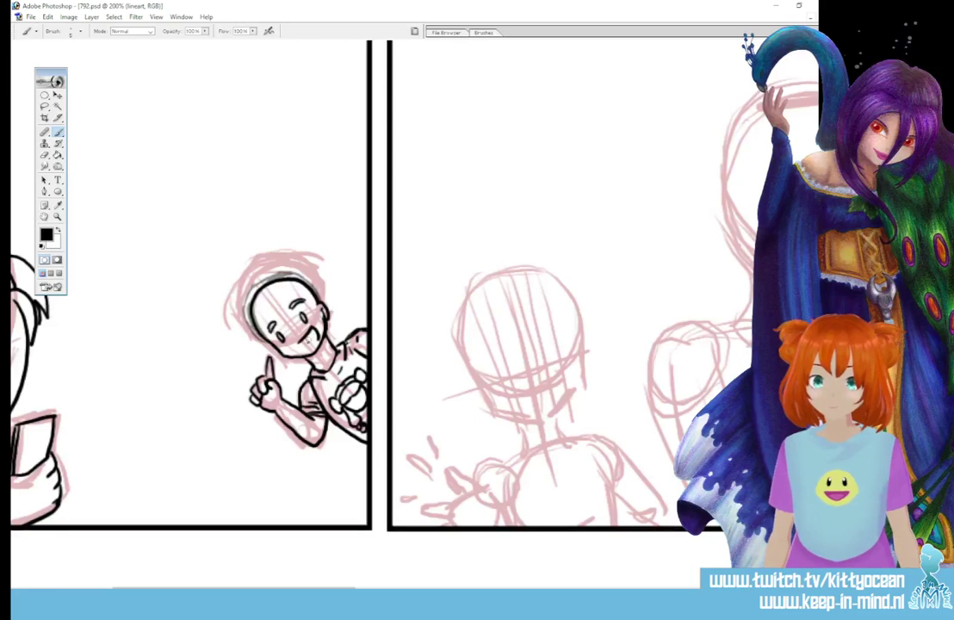
mouse_move(233, 302)
left_mouse_down()
mouse_move(216, 296)
mouse_move(238, 299)
mouse_move(223, 278)
mouse_move(240, 290)
left_mouse_up()
key("ctrl+z")
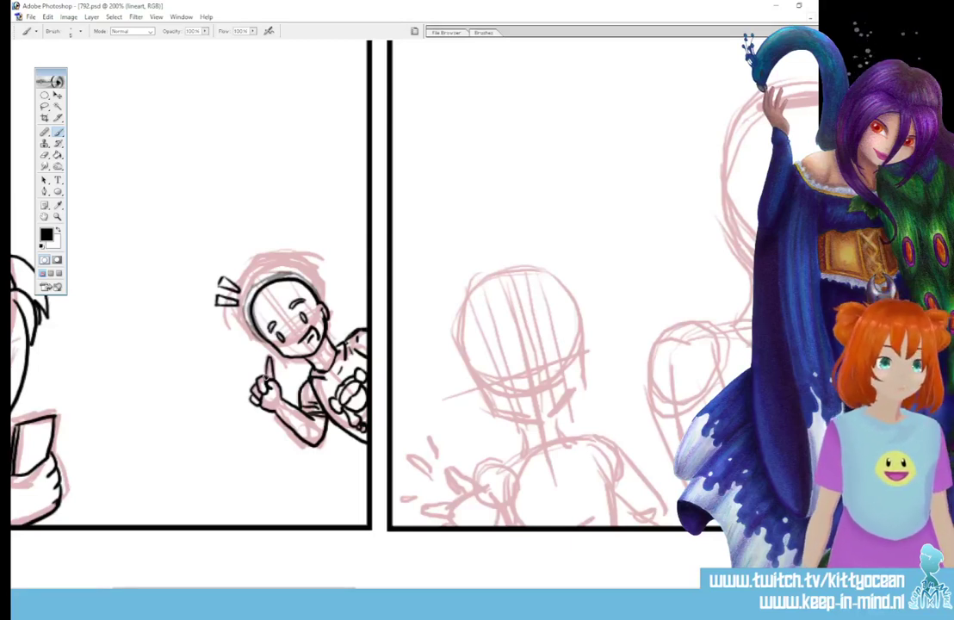
Step: Ink the smaller character's face in the second panel with oval eyes, upper lashes, eyebrows, nose and a small open mouth
left_click_drag(333, 590, 379, 589)
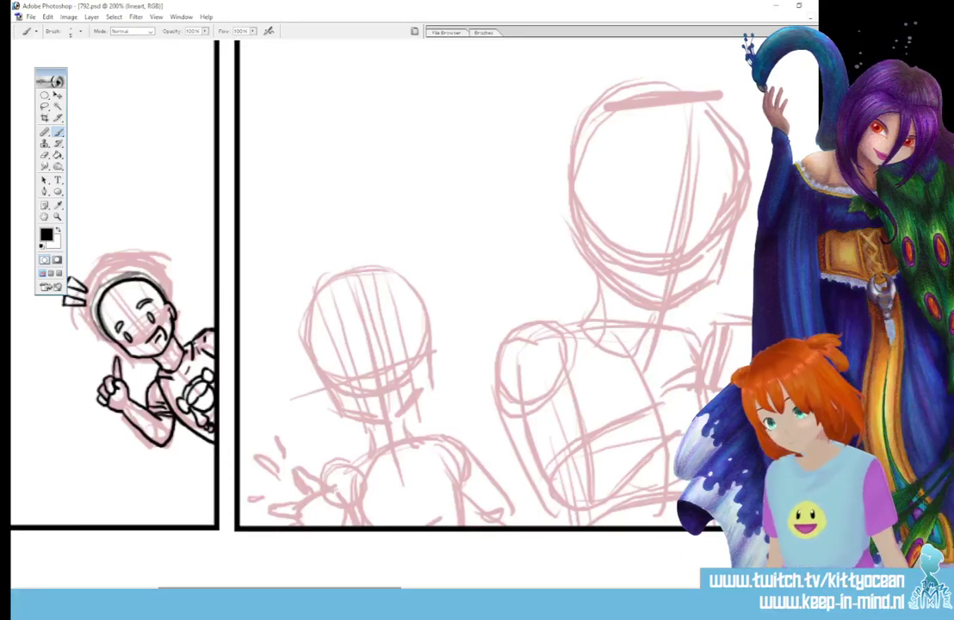
left_click_drag(352, 368, 352, 386)
left_click_drag(399, 353, 401, 372)
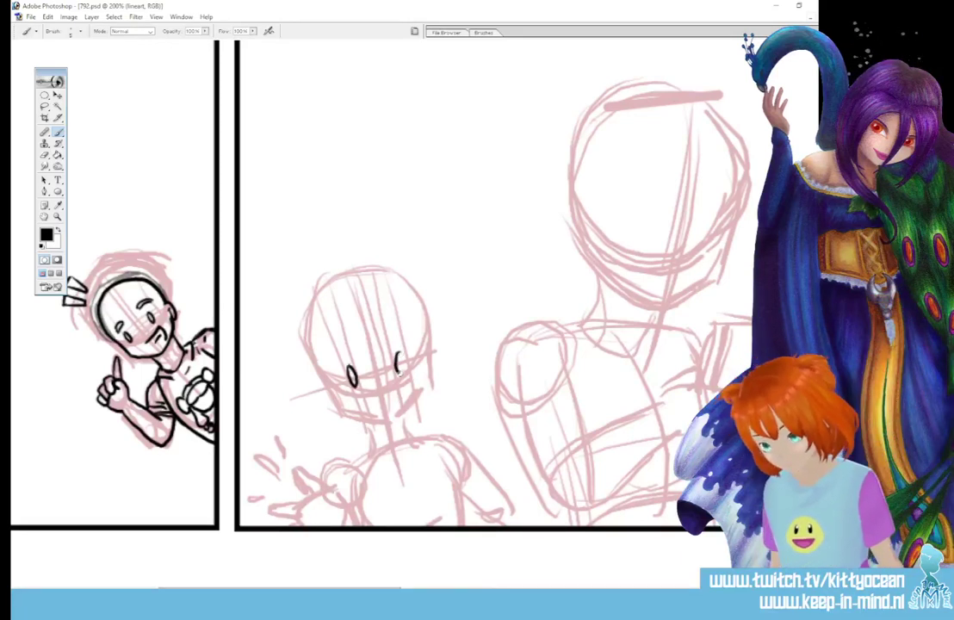
left_click_drag(335, 357, 403, 343)
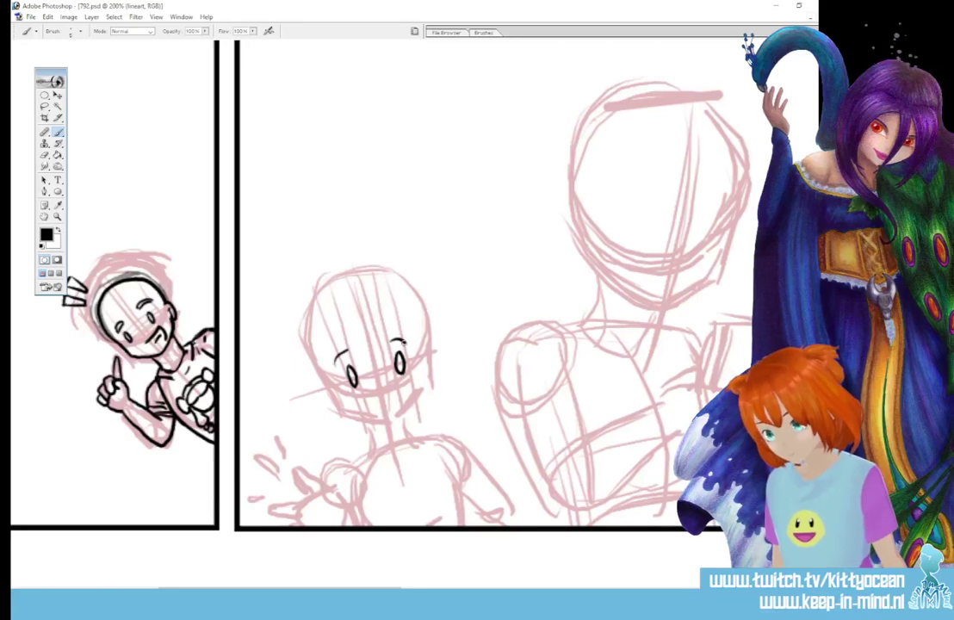
left_click_drag(335, 364, 350, 350)
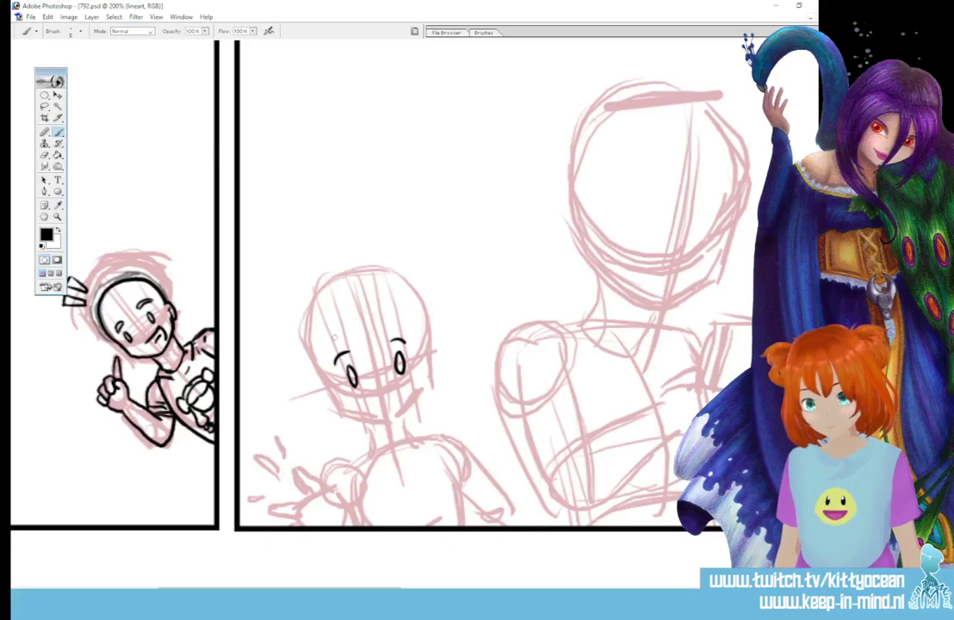
left_click_drag(328, 347, 406, 327)
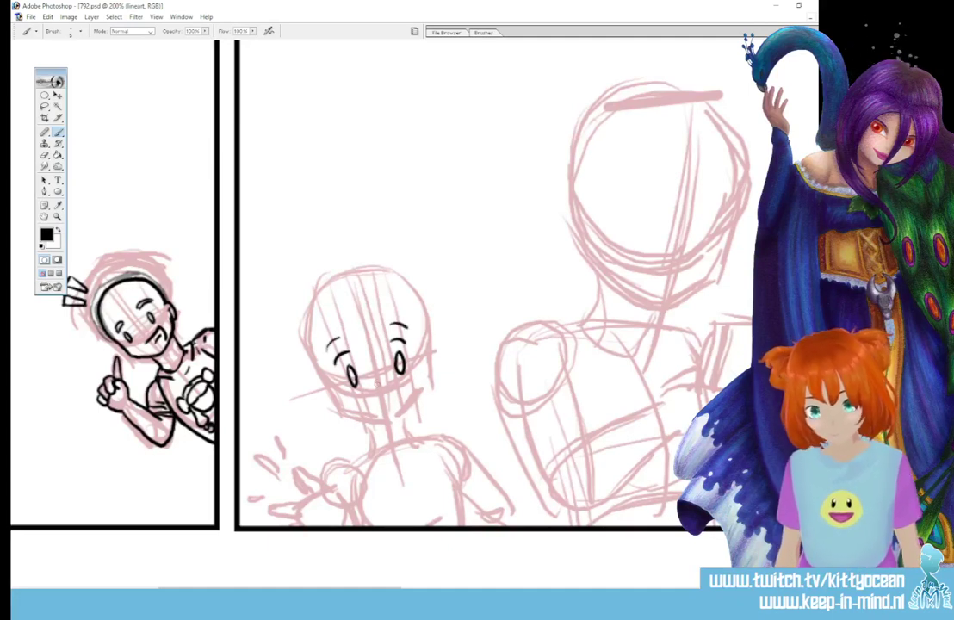
left_click_drag(377, 385, 384, 411)
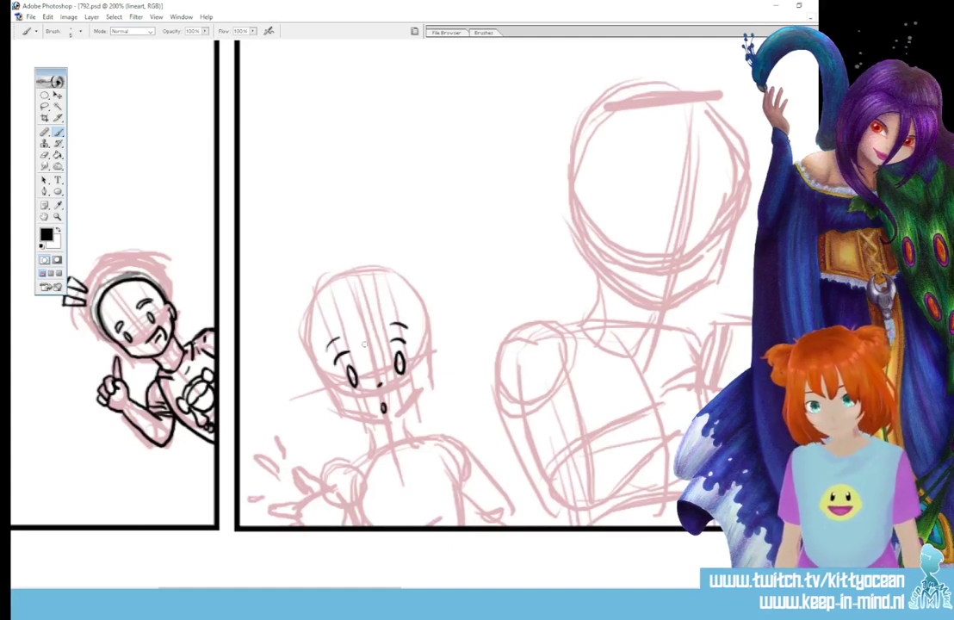
Step: Ink the smaller character's pointed bangs, the long curved side locks and the hair tufts at both temples
left_click_drag(365, 343, 369, 370)
mouse_move(370, 351)
left_mouse_down()
mouse_move(375, 371)
mouse_move(382, 347)
mouse_move(381, 370)
left_mouse_up()
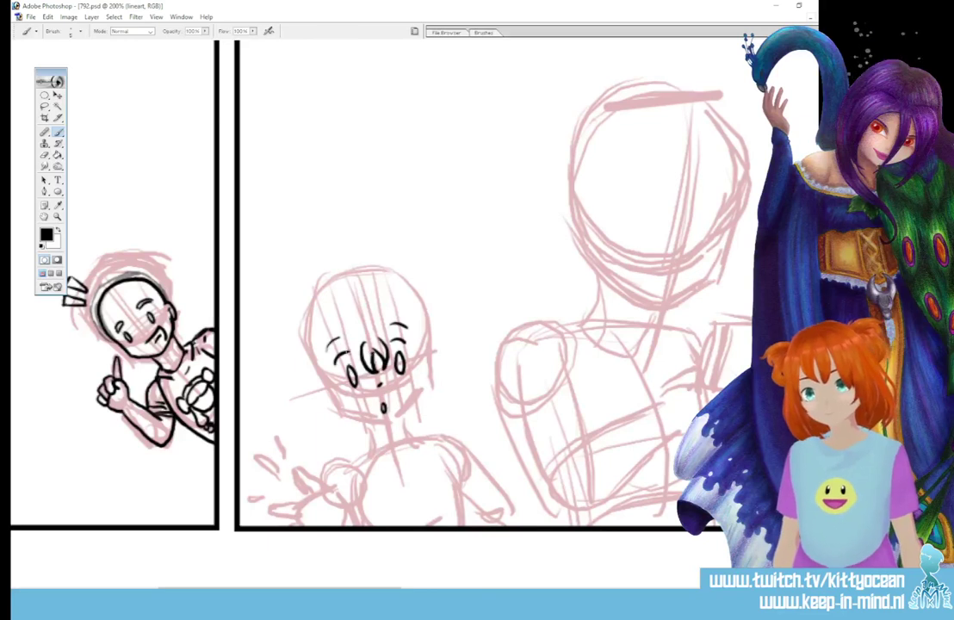
mouse_move(341, 342)
left_mouse_down()
mouse_move(337, 389)
mouse_move(360, 433)
left_mouse_up()
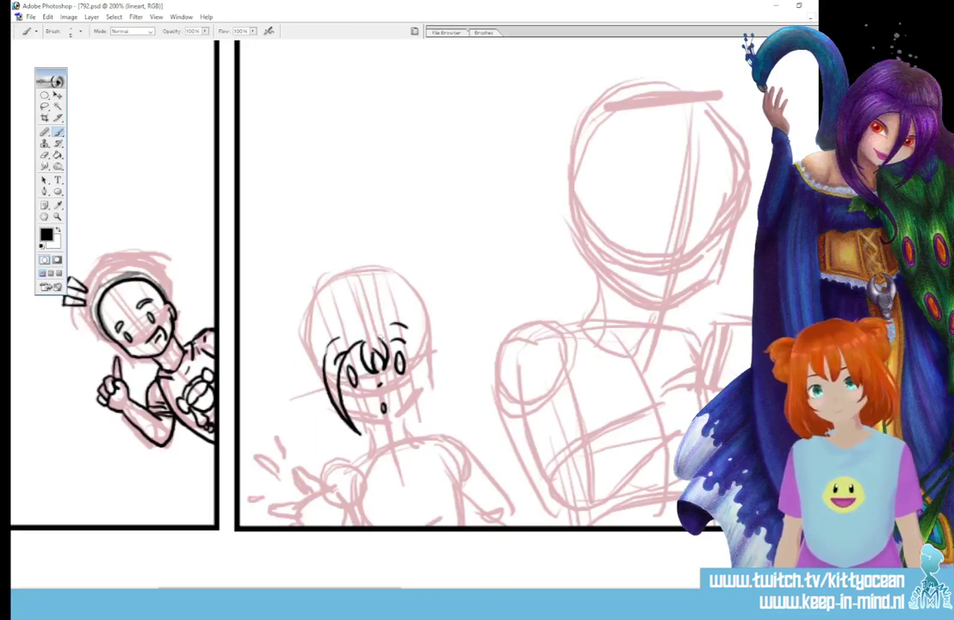
mouse_move(390, 339)
left_mouse_down()
mouse_move(427, 425)
mouse_move(430, 358)
mouse_move(427, 426)
left_mouse_up()
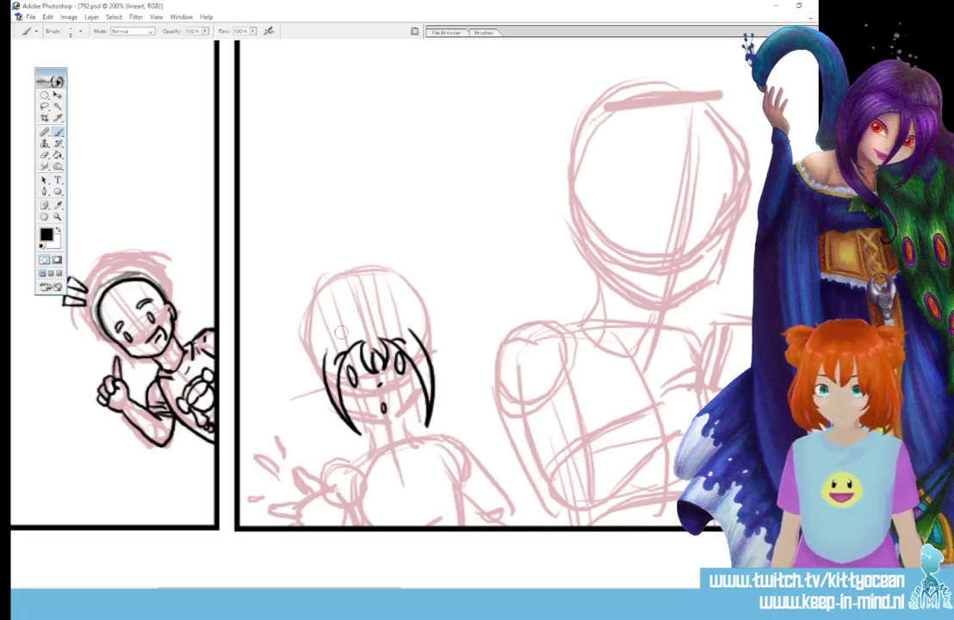
mouse_move(330, 347)
left_mouse_down()
mouse_move(319, 373)
mouse_move(325, 368)
left_mouse_up()
left_click_drag(403, 326, 425, 340)
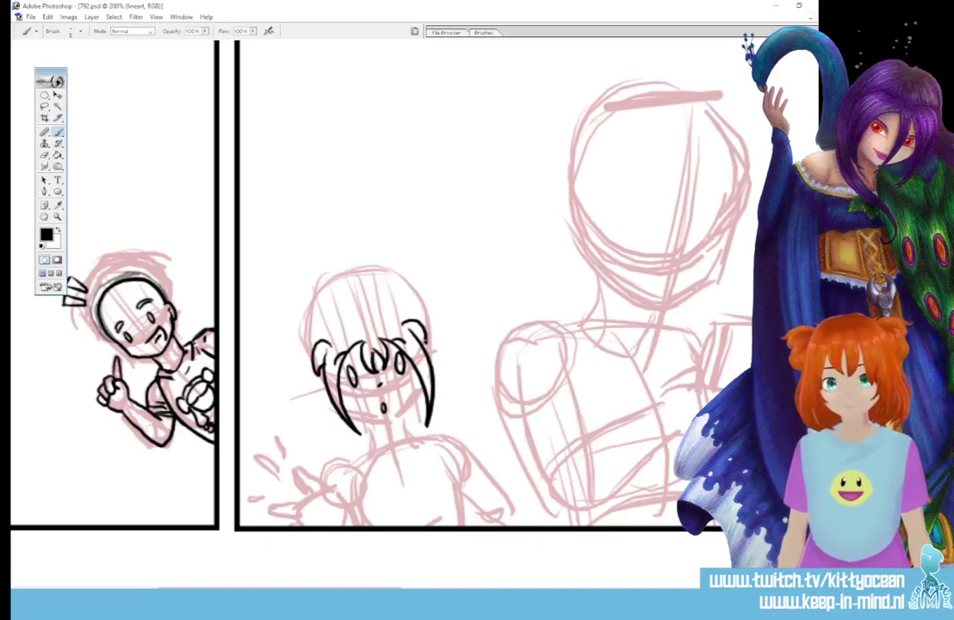
Step: Ink the smaller character's rounded cheek and chin line between the side locks, redoing a stray stroke
mouse_move(342, 402)
left_mouse_down()
mouse_move(388, 421)
mouse_move(418, 387)
left_mouse_up()
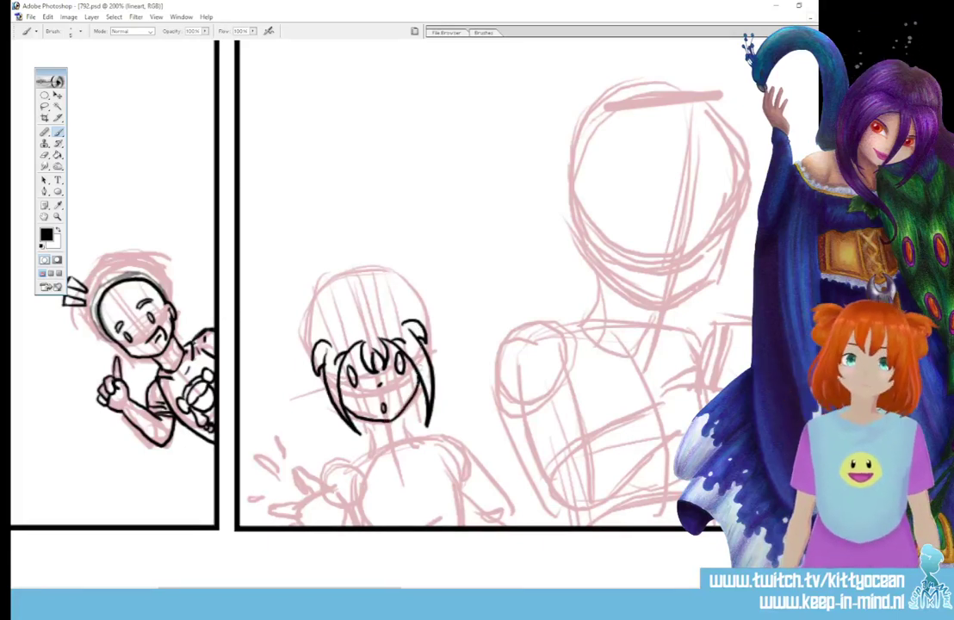
key("ctrl+z")
left_click_drag(333, 366, 362, 323)
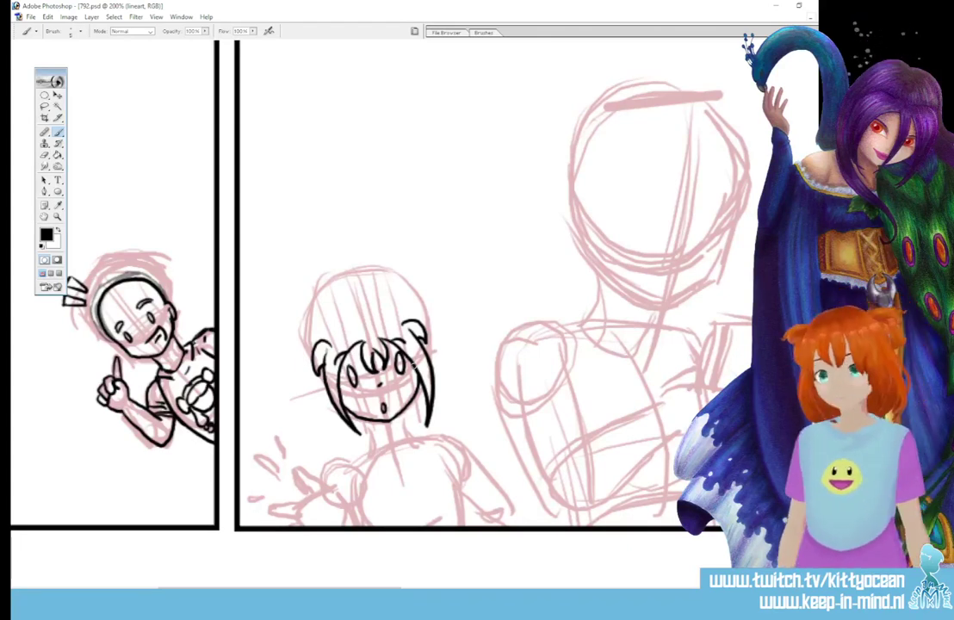
Step: Ink the smaller character's neck, collar and shirt edge, the rounded crown of the head and the two hair buns
mouse_move(366, 420)
left_mouse_down()
mouse_move(411, 433)
mouse_move(406, 455)
mouse_move(412, 434)
mouse_move(361, 450)
mouse_move(417, 431)
mouse_move(434, 450)
mouse_move(427, 431)
mouse_move(460, 495)
left_mouse_up()
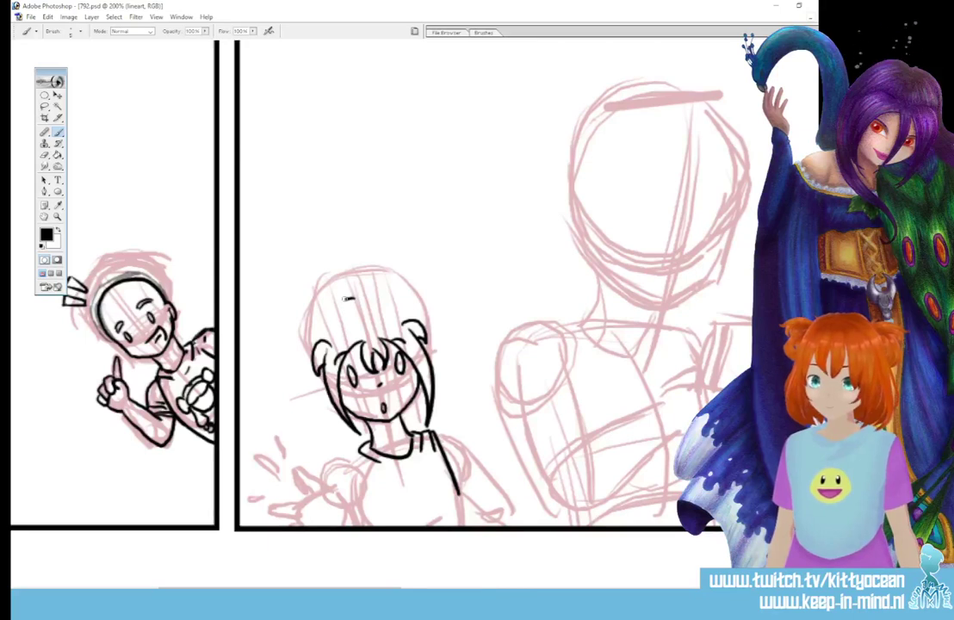
mouse_move(338, 303)
left_mouse_down()
mouse_move(380, 293)
mouse_move(415, 308)
left_mouse_up()
mouse_move(311, 331)
left_mouse_down()
mouse_move(302, 347)
mouse_move(325, 393)
left_mouse_up()
mouse_move(406, 297)
left_mouse_down()
mouse_move(432, 308)
mouse_move(432, 348)
left_mouse_up()
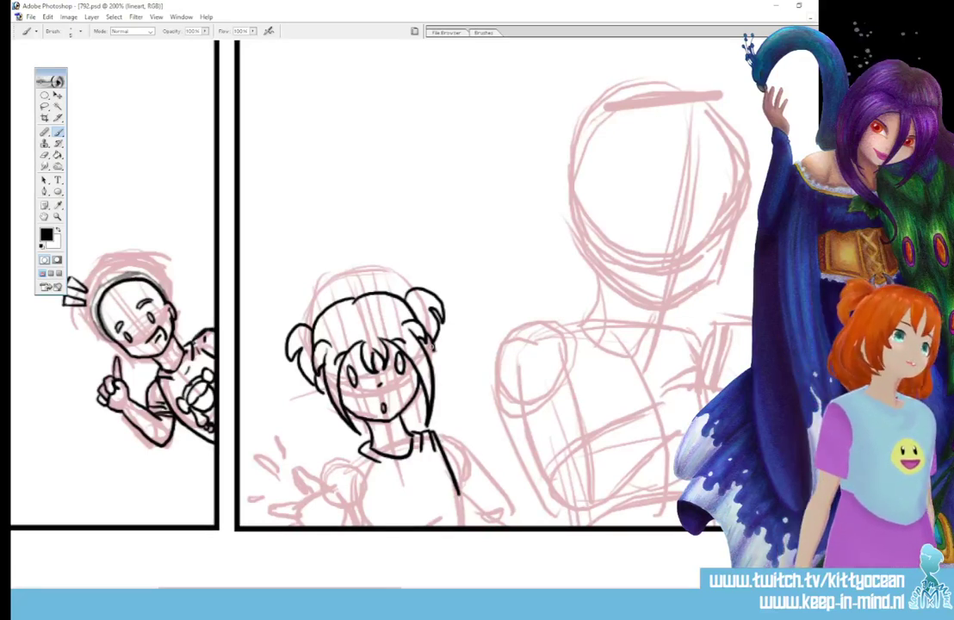
Step: Ink the smaller character's loose wavy hair falling to the shoulders on both sides of the neck
mouse_move(325, 393)
left_mouse_down()
mouse_move(311, 450)
mouse_move(330, 430)
left_mouse_up()
left_click_drag(331, 430, 347, 457)
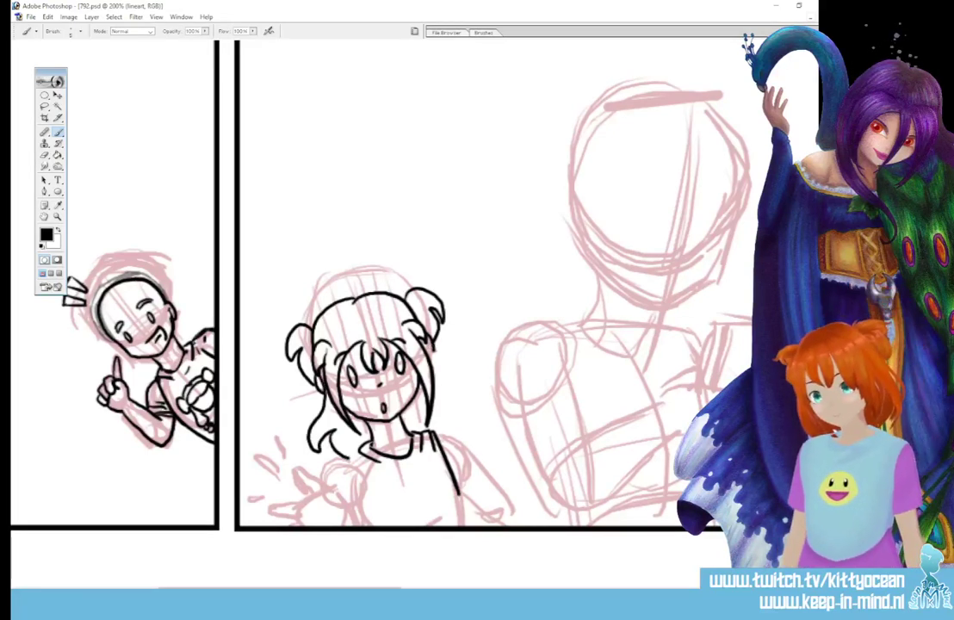
mouse_move(426, 340)
left_mouse_down()
mouse_move(439, 382)
mouse_move(467, 406)
mouse_move(440, 426)
left_mouse_up()
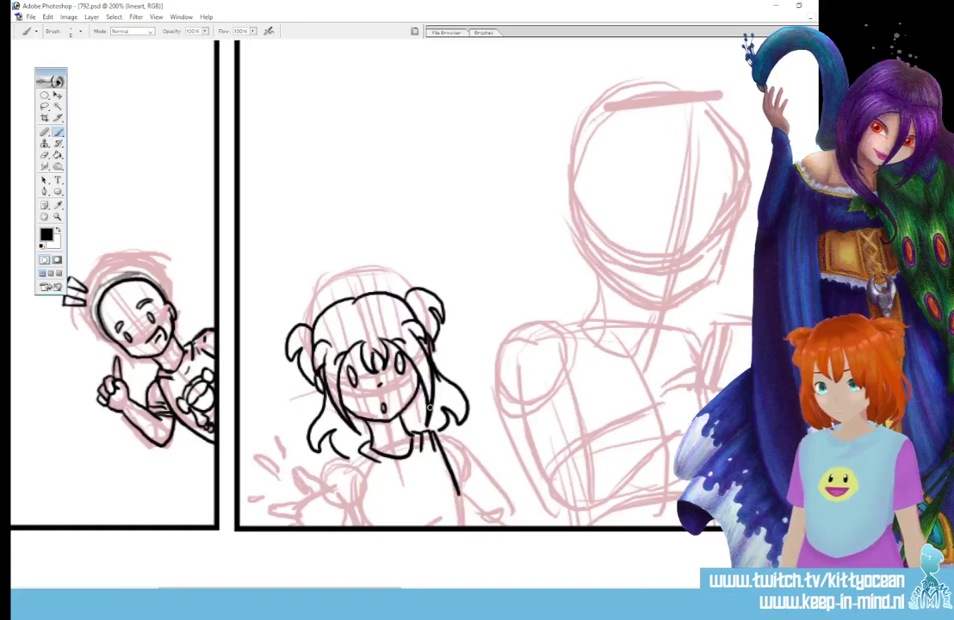
Step: Ink the smaller character's outstretched hand with spread fingers, the small motion marks above it and the sleeve and arm behind it
scroll(429, 405, "down", 2)
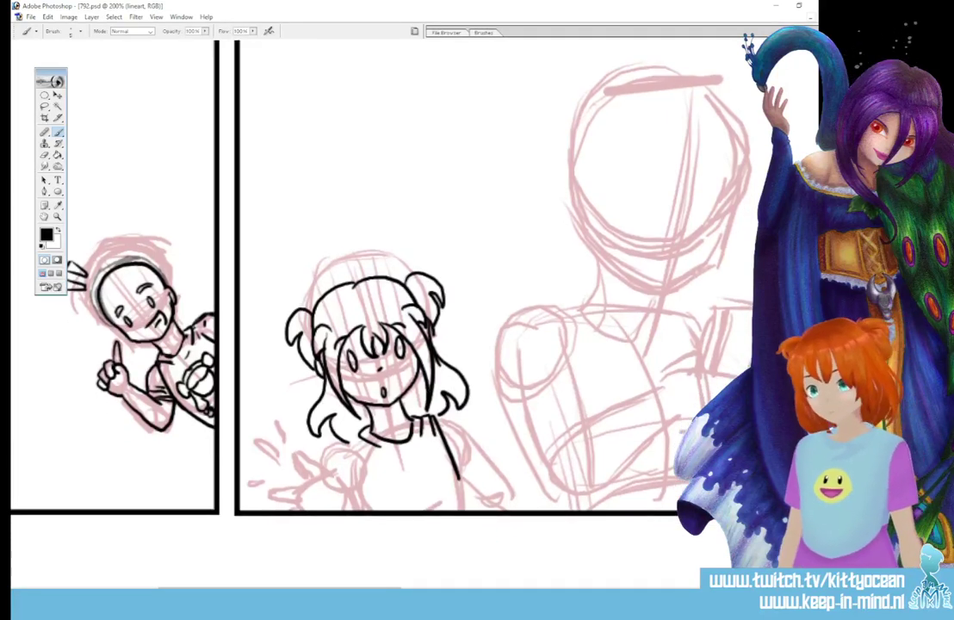
mouse_move(343, 496)
left_mouse_down()
mouse_move(302, 454)
mouse_move(311, 479)
mouse_move(271, 483)
left_mouse_up()
mouse_move(272, 486)
left_mouse_down()
mouse_move(296, 502)
mouse_move(262, 501)
mouse_move(289, 508)
left_mouse_up()
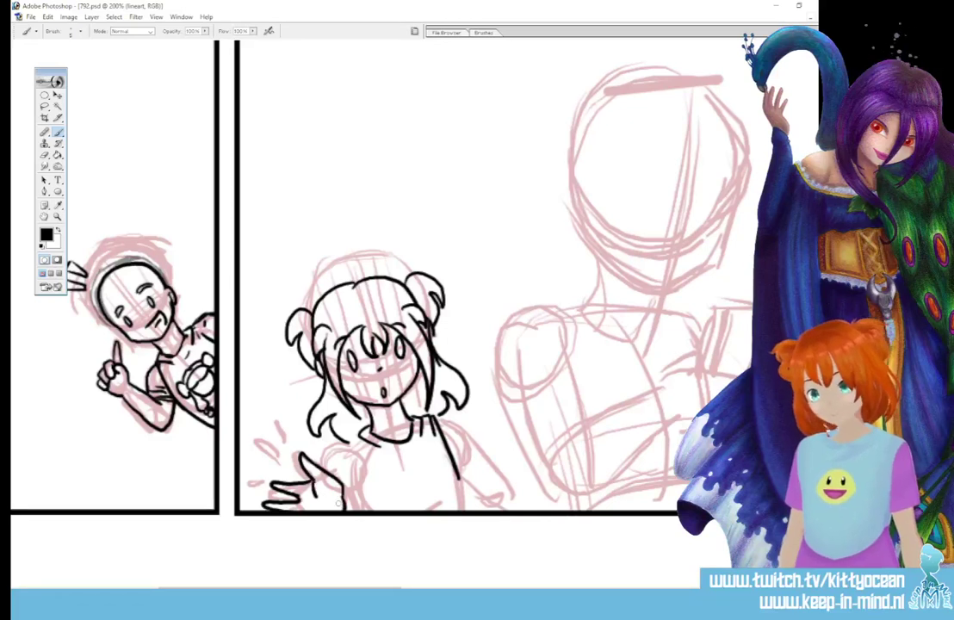
mouse_move(268, 439)
left_mouse_down()
mouse_move(288, 469)
mouse_move(273, 475)
left_mouse_up()
left_click_drag(249, 457, 275, 477)
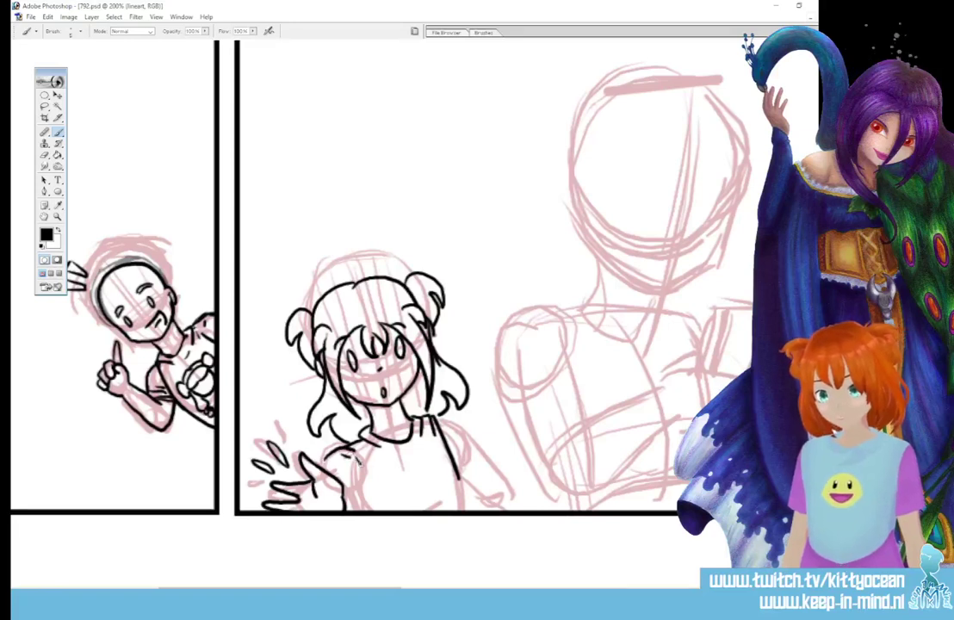
left_click_drag(337, 449, 365, 503)
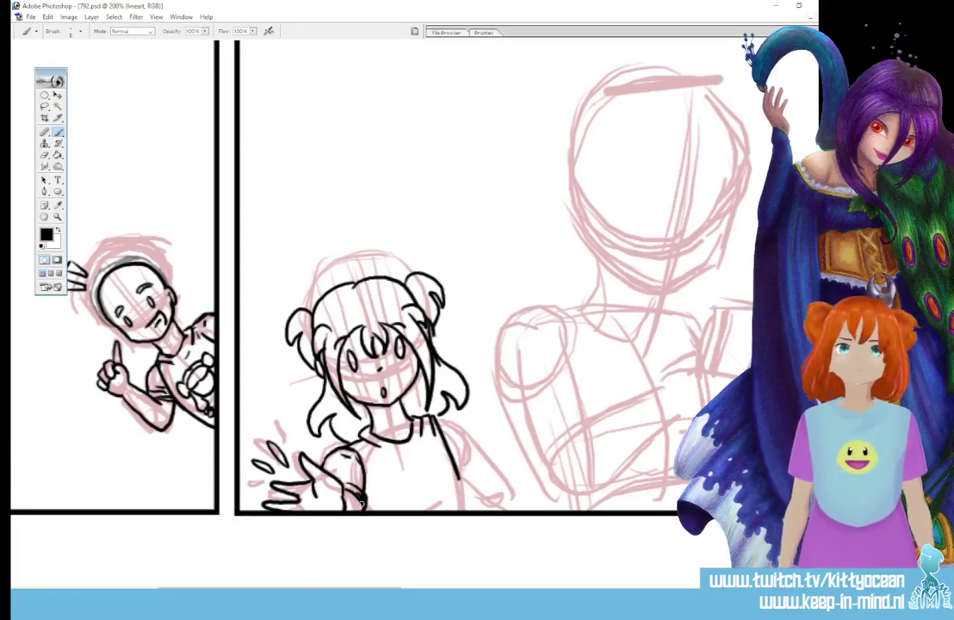
Step: Add curved black spikes around the round shirt print of the first panel's large character and touch up the neck line
scroll(195, 563, "left", 10)
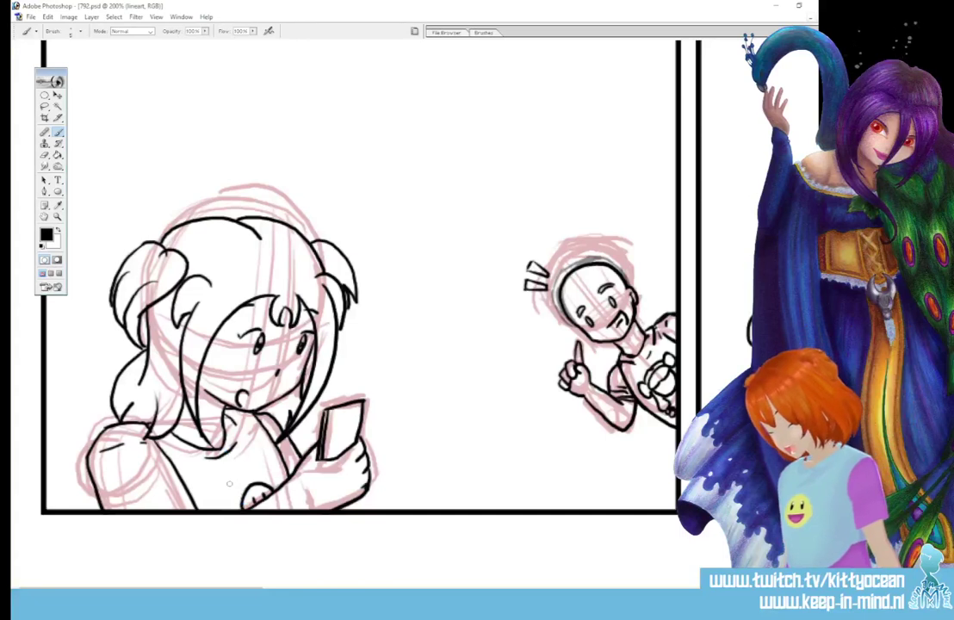
mouse_move(230, 483)
left_mouse_down()
mouse_move(242, 489)
mouse_move(229, 502)
left_mouse_up()
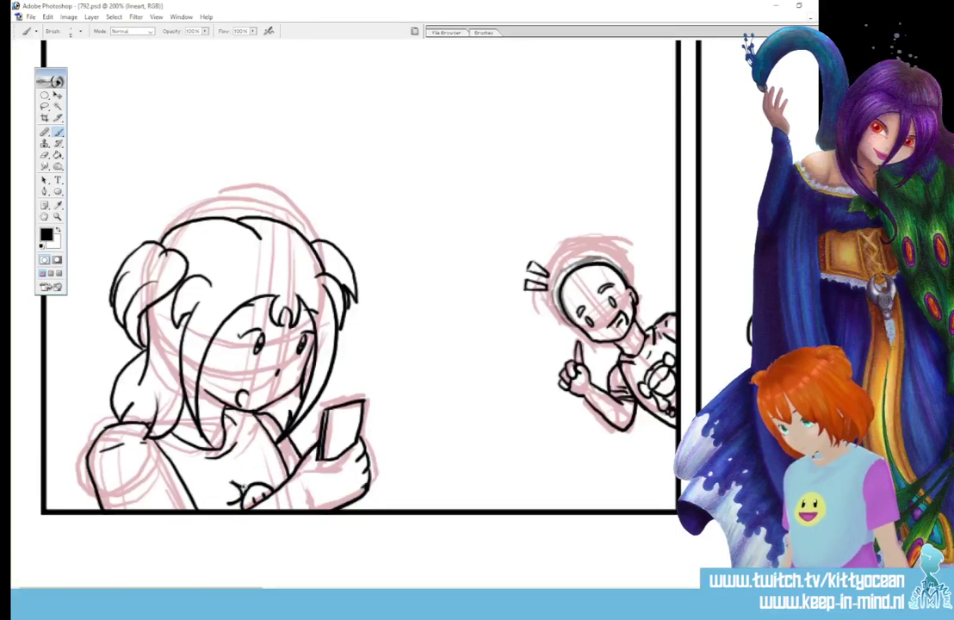
mouse_move(245, 485)
left_mouse_down()
mouse_move(261, 470)
mouse_move(244, 490)
left_mouse_up()
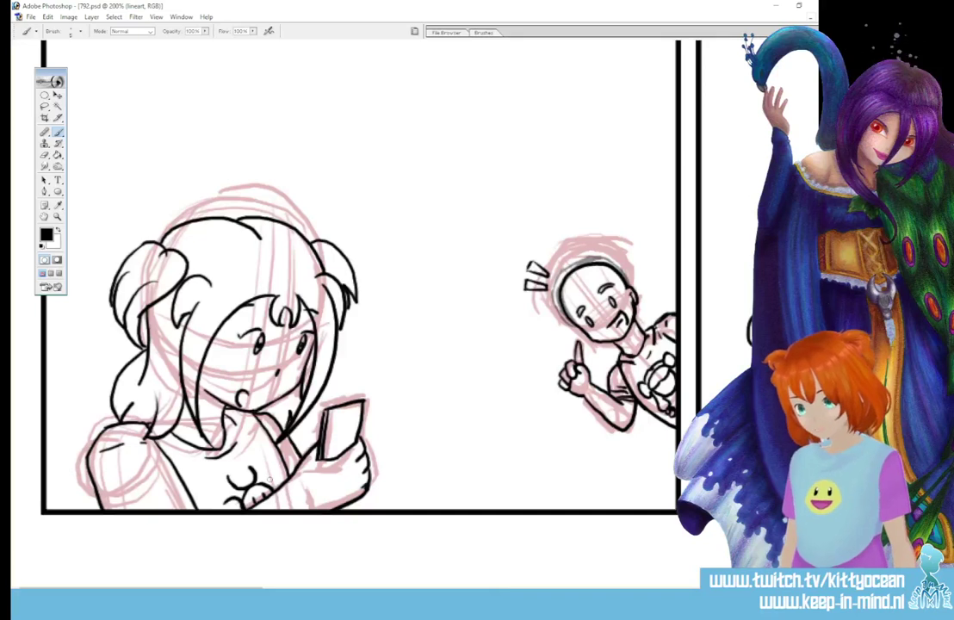
mouse_move(275, 472)
left_mouse_down()
mouse_move(226, 475)
mouse_move(241, 492)
mouse_move(231, 486)
mouse_move(256, 474)
mouse_move(249, 464)
mouse_move(244, 491)
left_mouse_up()
mouse_move(223, 412)
left_mouse_down()
mouse_move(230, 422)
mouse_move(239, 408)
mouse_move(220, 417)
left_mouse_up()
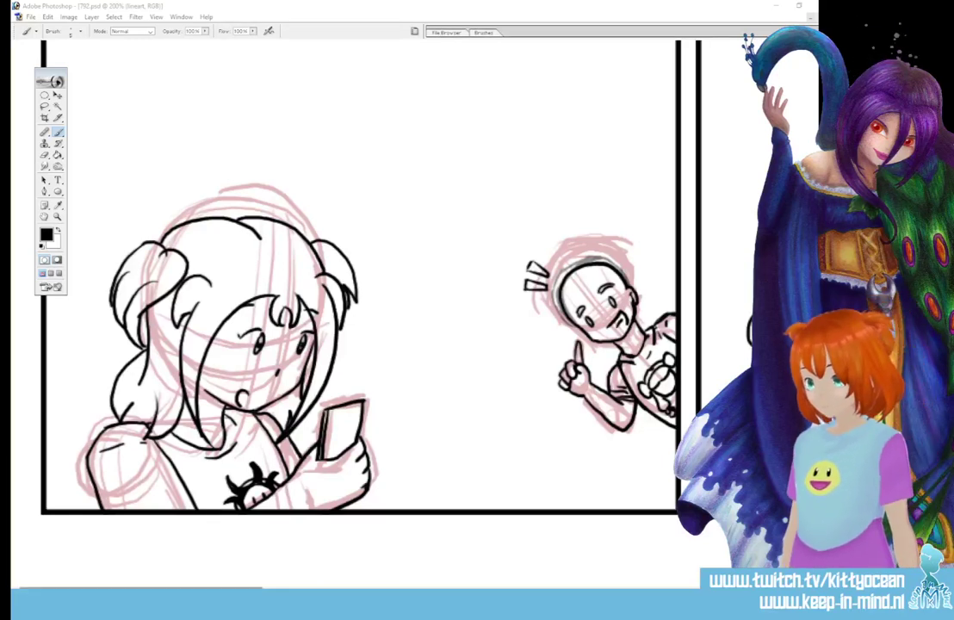
Step: Ink a round face print on the smaller character's shirt in the second panel, redoing the first circle, and extend the shirt's side line
left_click_drag(141, 592, 311, 592)
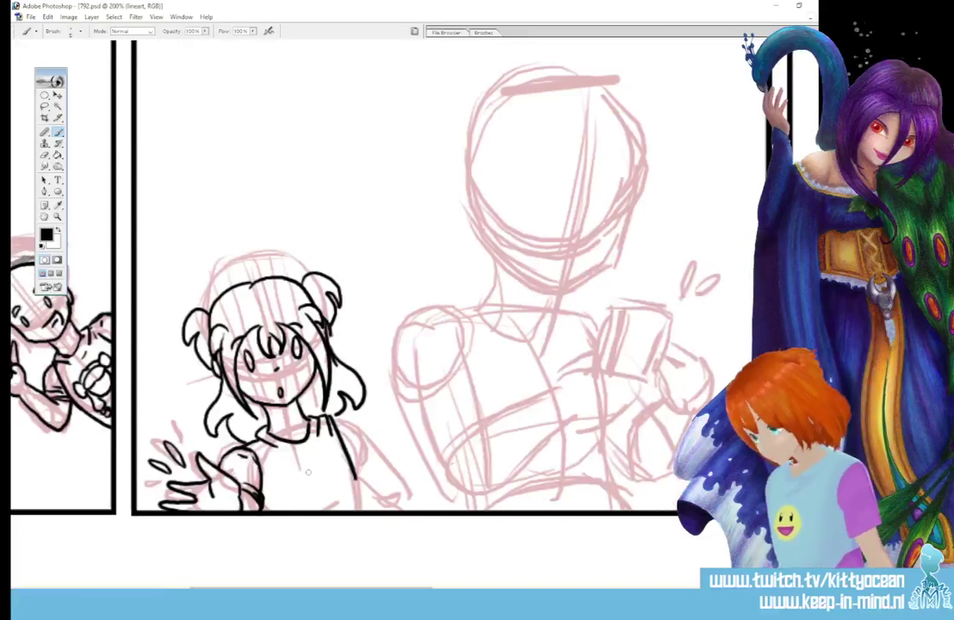
mouse_move(315, 468)
left_mouse_down()
mouse_move(303, 493)
mouse_move(321, 494)
mouse_move(312, 468)
left_mouse_up()
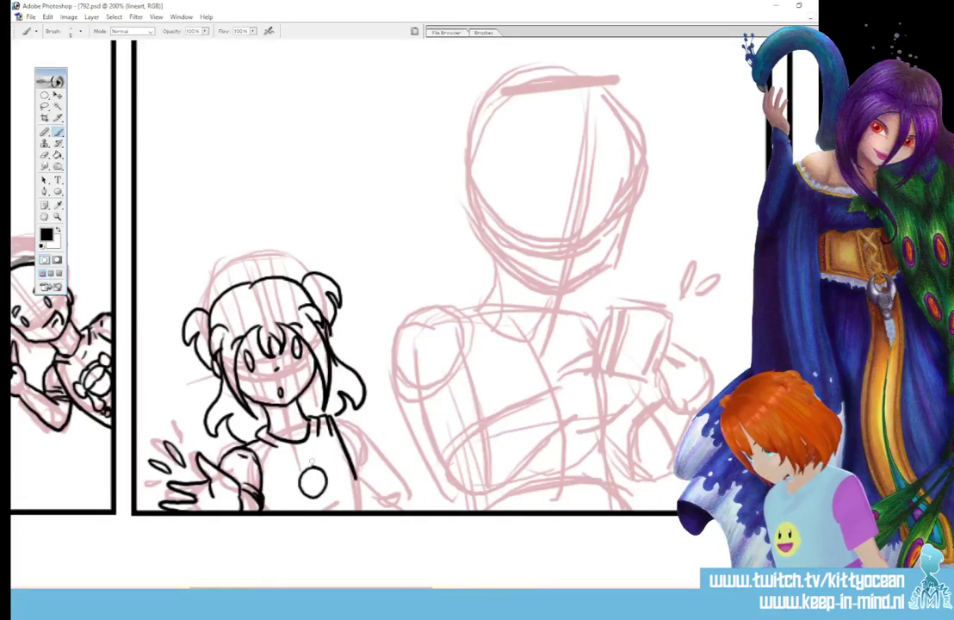
key("ctrl+z")
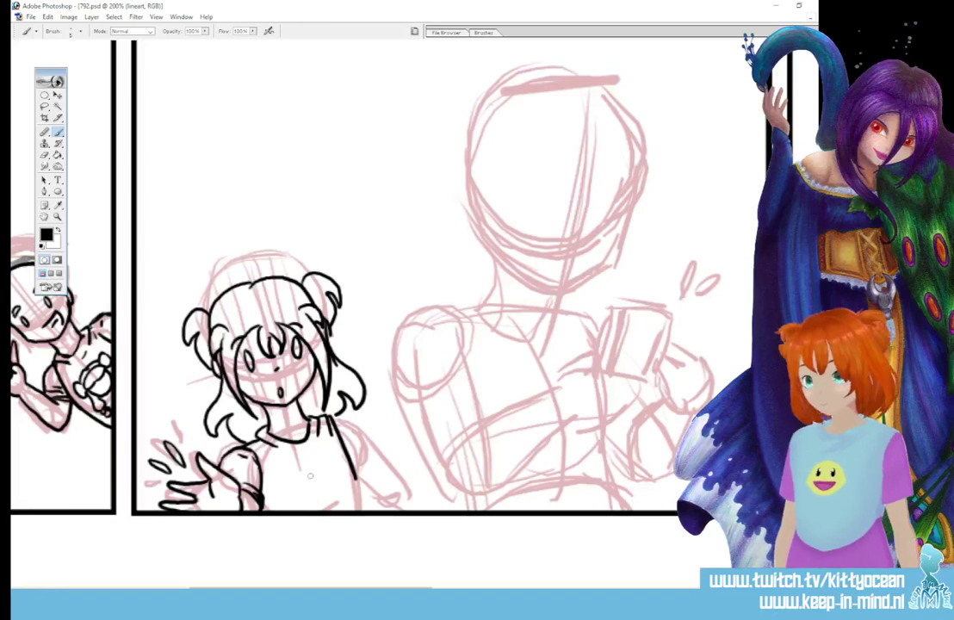
mouse_move(320, 468)
left_mouse_down()
mouse_move(319, 493)
mouse_move(318, 468)
mouse_move(308, 472)
mouse_move(356, 514)
left_mouse_up()
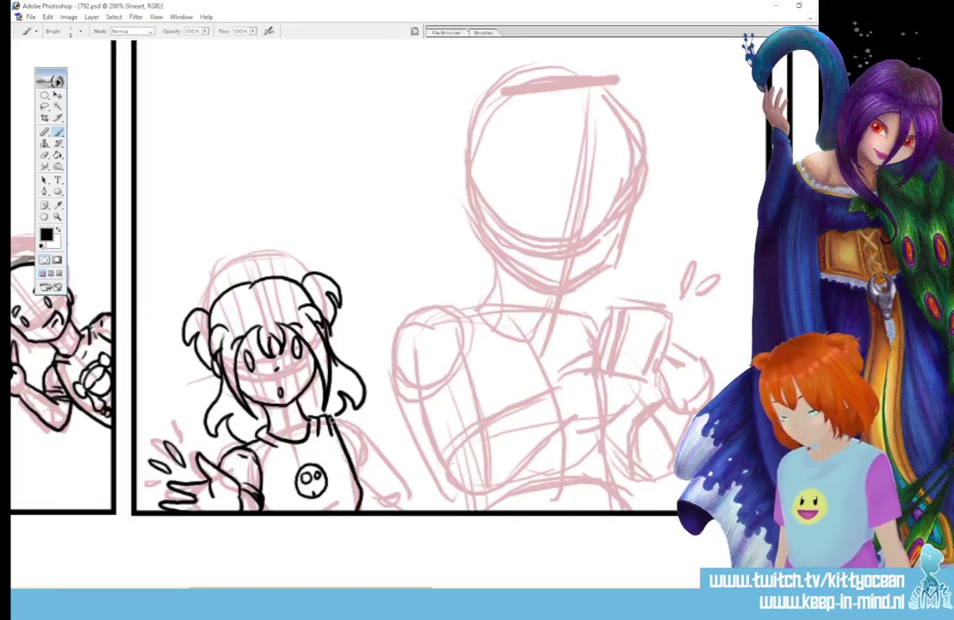
Step: Ink the smaller character's other shoulder, short sleeve and lowered arm down to the panel border
left_click_drag(332, 418, 380, 440)
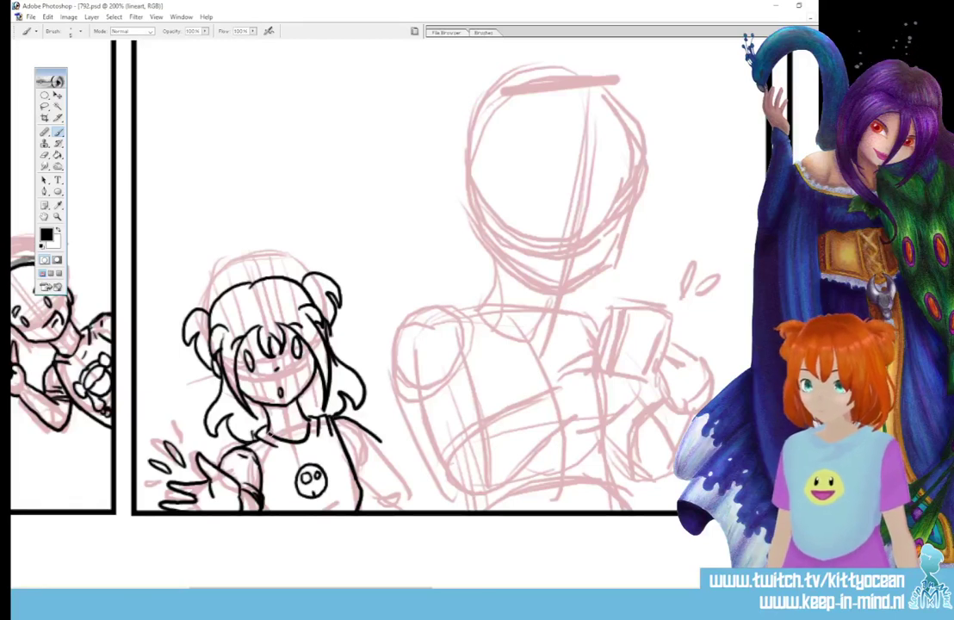
left_click_drag(360, 481, 390, 455)
mouse_move(380, 441)
left_mouse_down()
mouse_move(389, 469)
mouse_move(381, 457)
mouse_move(391, 447)
mouse_move(389, 469)
mouse_move(410, 497)
mouse_move(438, 511)
left_mouse_up()
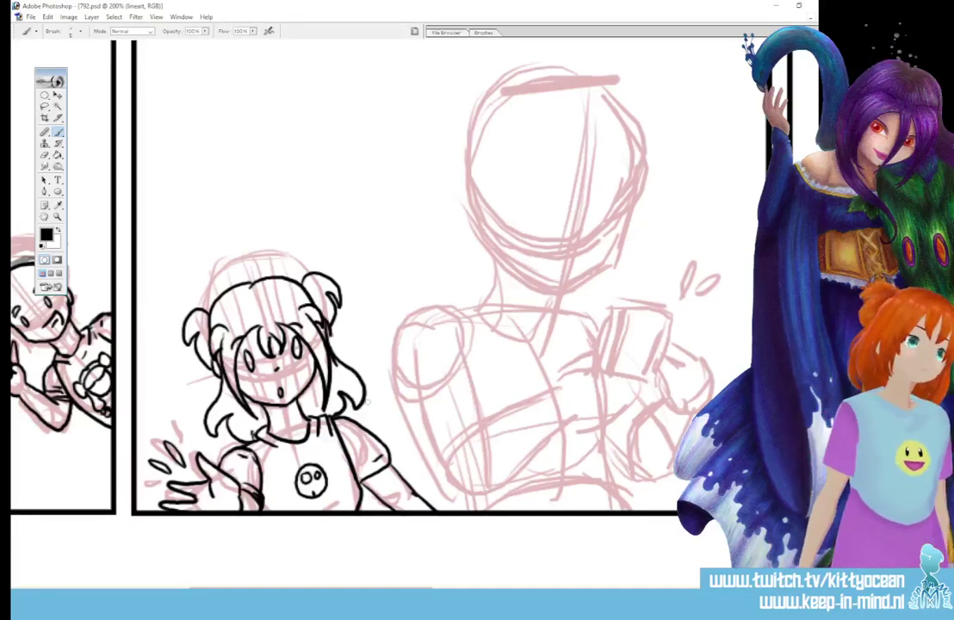
Step: Draw a small pear-shaped logo on the phone in the first panel and a matching one on the phone in the second panel
left_click_drag(310, 588, 141, 588)
mouse_move(346, 420)
left_mouse_down()
mouse_move(344, 438)
mouse_move(347, 418)
left_mouse_up()
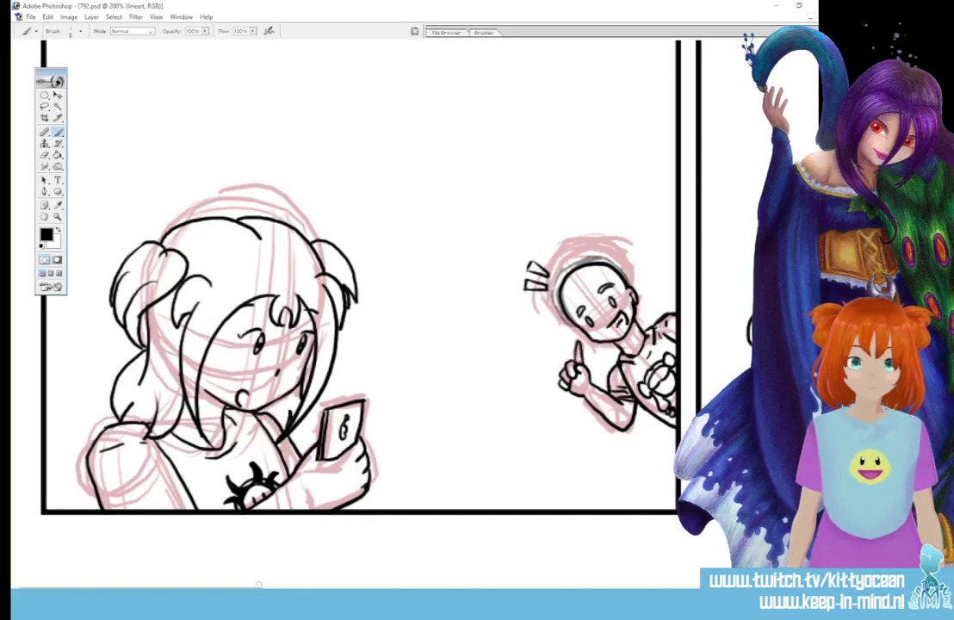
scroll(258, 542, "right", 10)
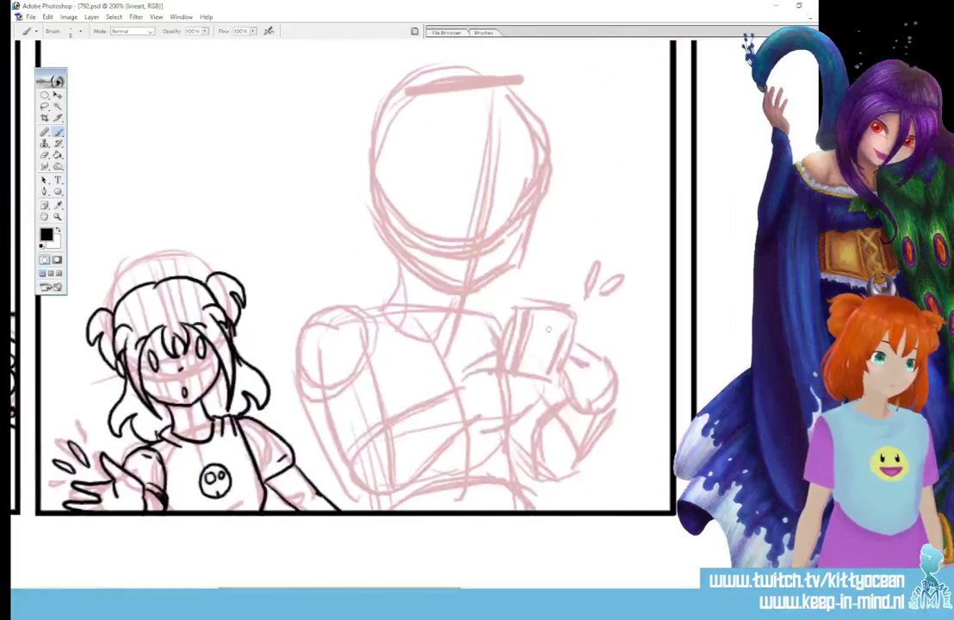
mouse_move(542, 329)
left_mouse_down()
mouse_move(538, 360)
mouse_move(556, 326)
left_mouse_up()
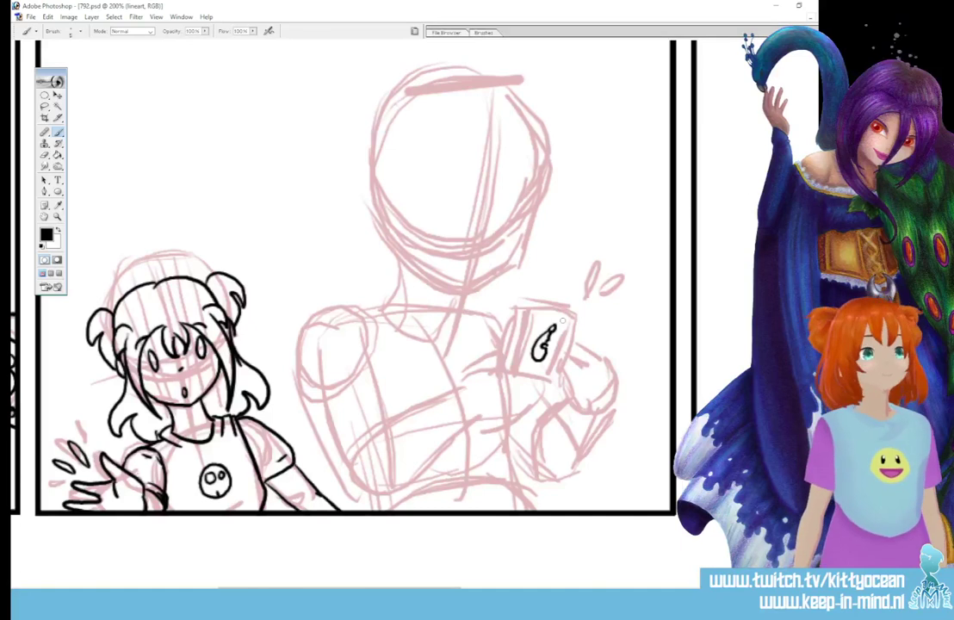
Step: Add a new layer and sketch two curved horizontal and two vertical guidelines across the larger character's head for placing the eyes
scroll(561, 319, "up", 2)
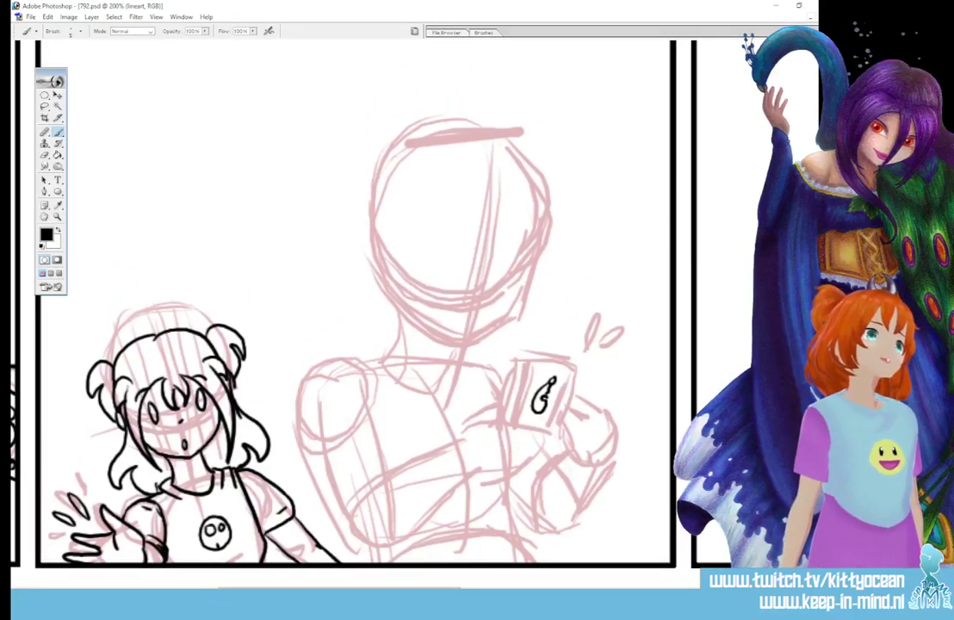
key("ctrl+alt+shift+n")
mouse_move(372, 273)
left_mouse_down()
mouse_move(485, 275)
mouse_move(538, 266)
left_mouse_up()
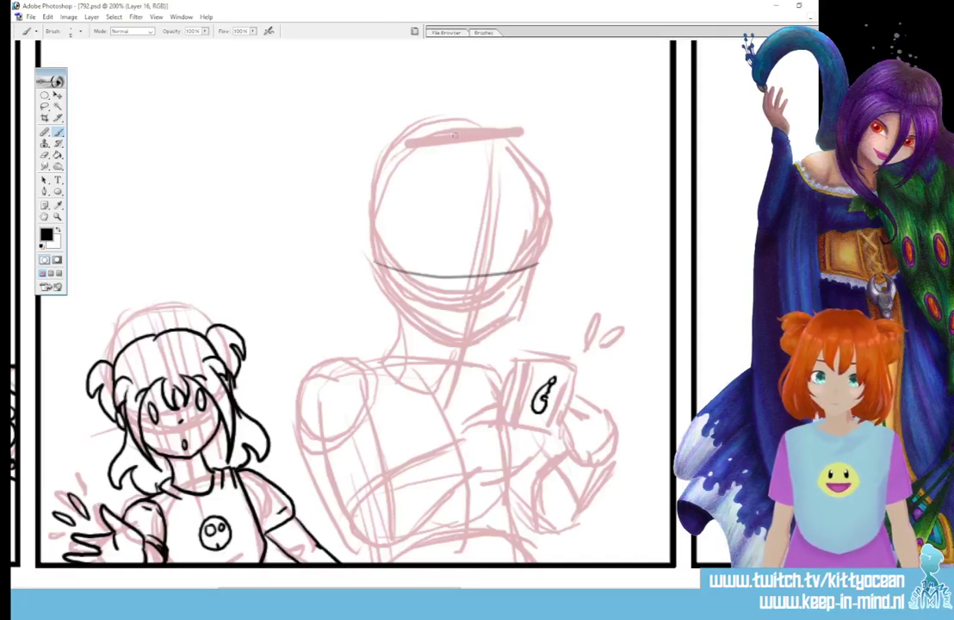
left_click_drag(464, 134, 431, 353)
mouse_move(532, 168)
left_mouse_down()
mouse_move(516, 281)
mouse_move(489, 353)
left_mouse_up()
mouse_move(378, 275)
left_mouse_down()
mouse_move(500, 298)
mouse_move(548, 282)
left_mouse_up()
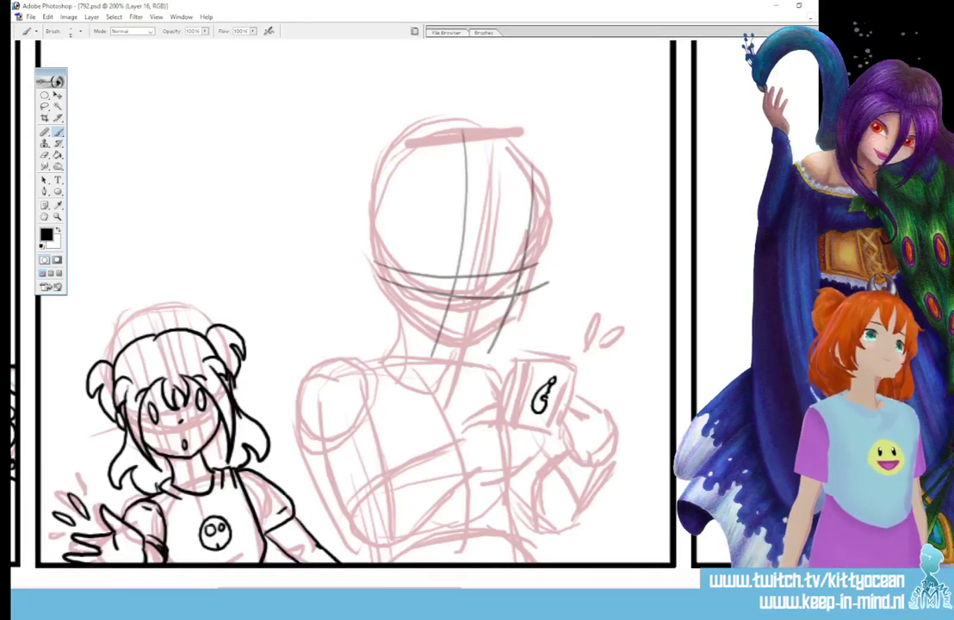
Step: Ink the larger character's face on the lineart layer with narrow oval eyes, upper lids, raised eyebrows, a dot nose and an open mouth
key("alt+bracketleft")
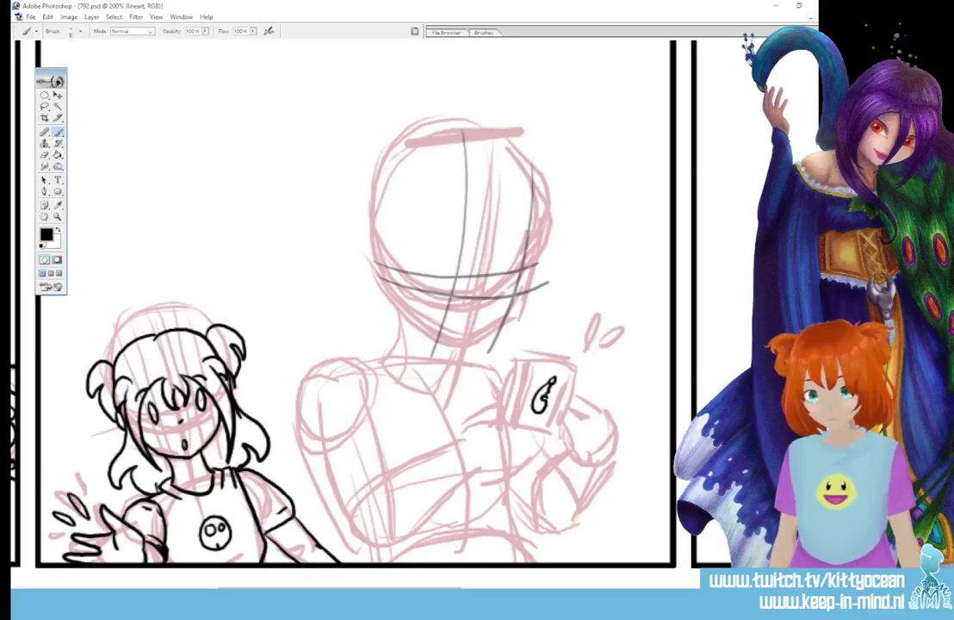
left_click_drag(457, 281, 454, 284)
left_click_drag(514, 284, 512, 298)
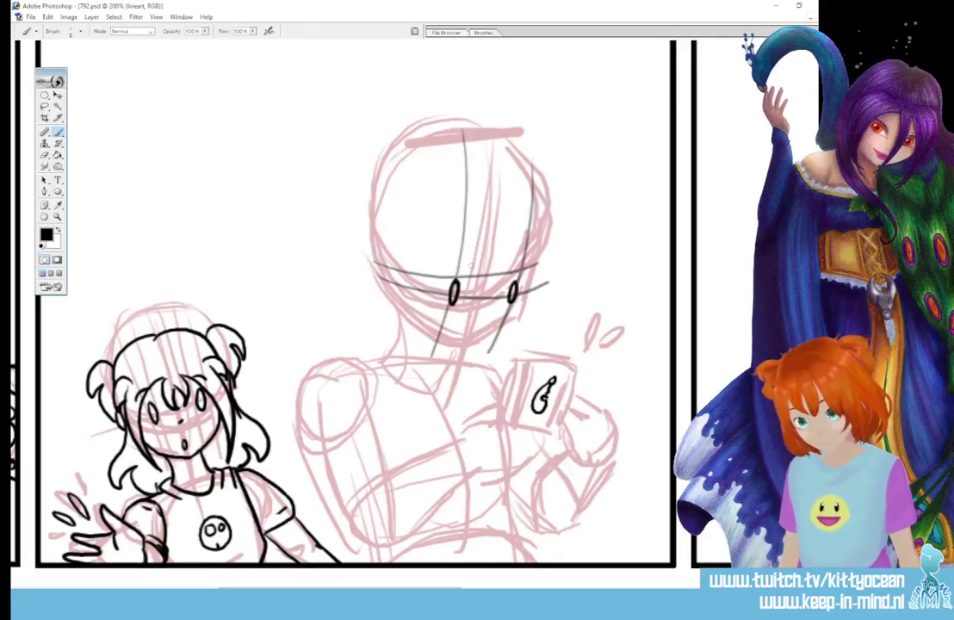
left_click_drag(437, 282, 522, 280)
left_click_drag(429, 260, 457, 249)
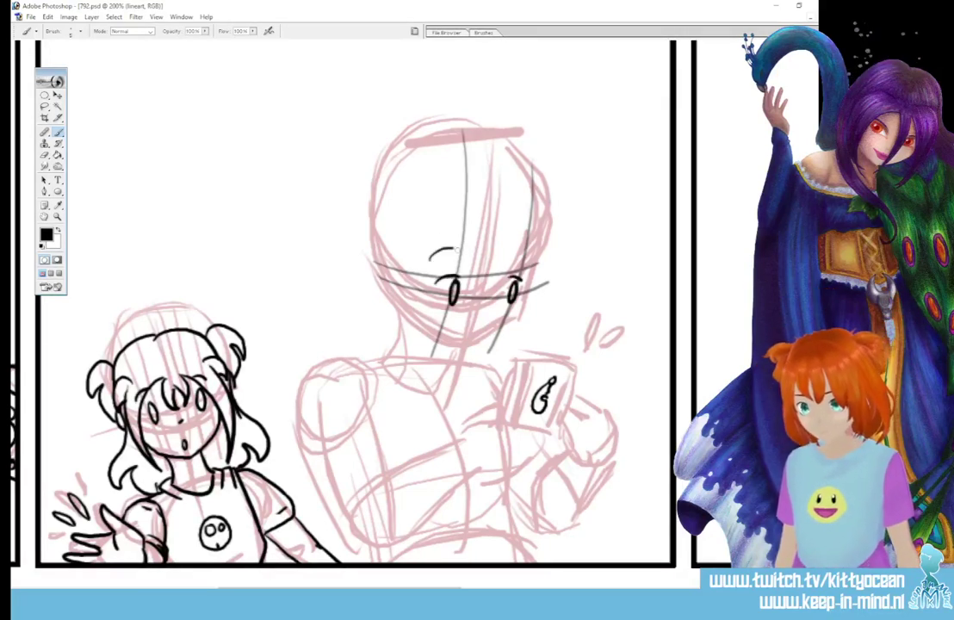
left_click_drag(513, 257, 529, 261)
left_click_drag(430, 261, 458, 252)
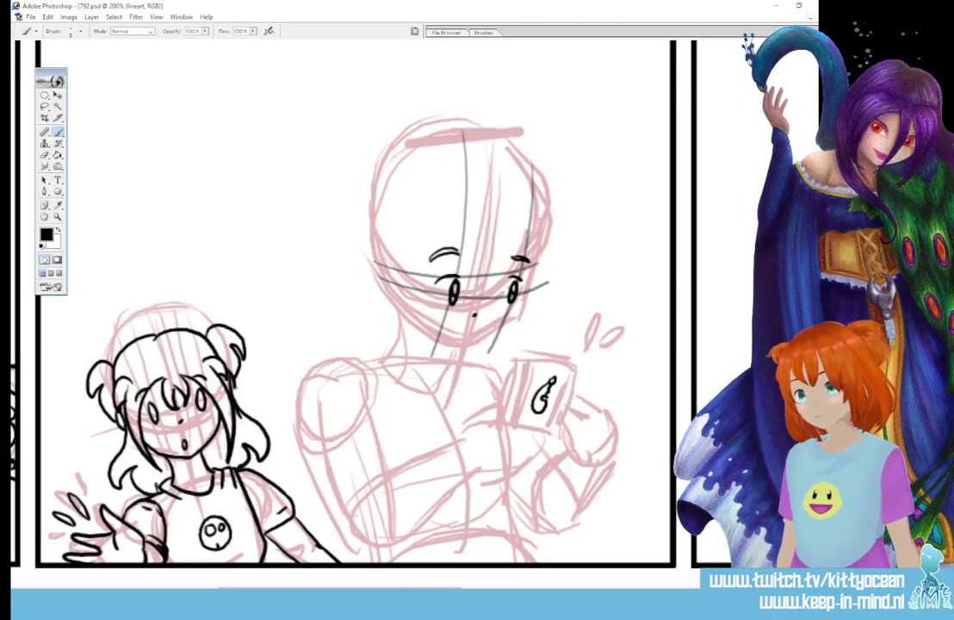
mouse_move(471, 327)
left_mouse_down()
mouse_move(435, 317)
mouse_move(433, 340)
mouse_move(459, 334)
left_mouse_up()
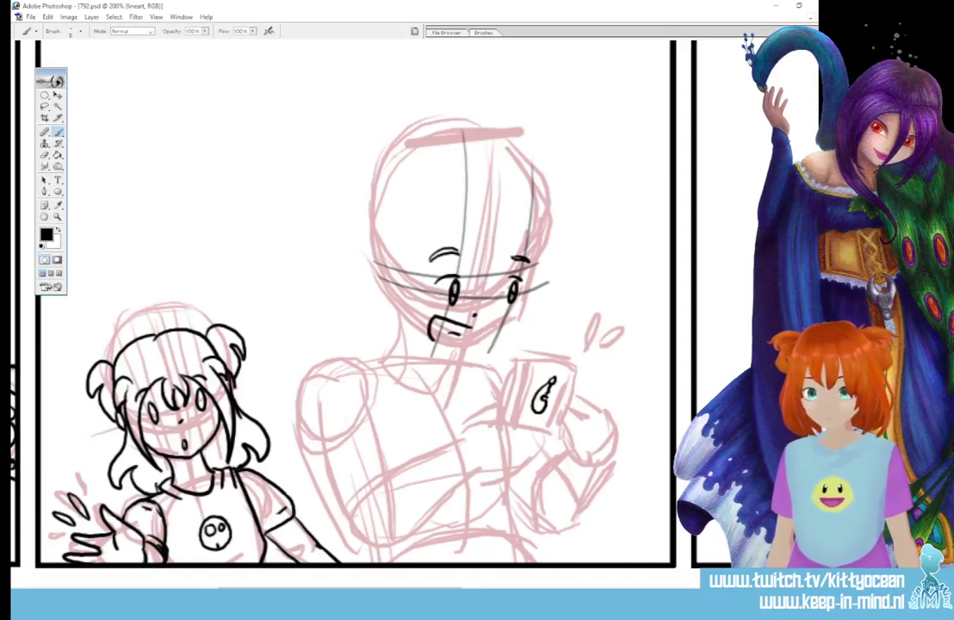
Step: Ink the larger character's cheeks, chin and ear, and try a rounded outline for the top of the head
left_click_drag(534, 271, 508, 326)
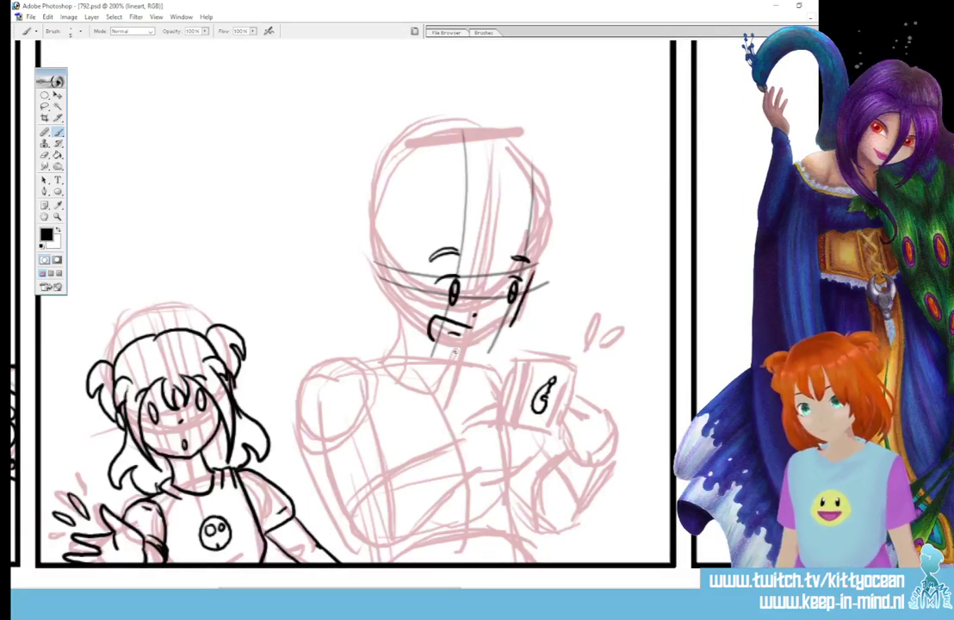
left_click_drag(457, 350, 514, 320)
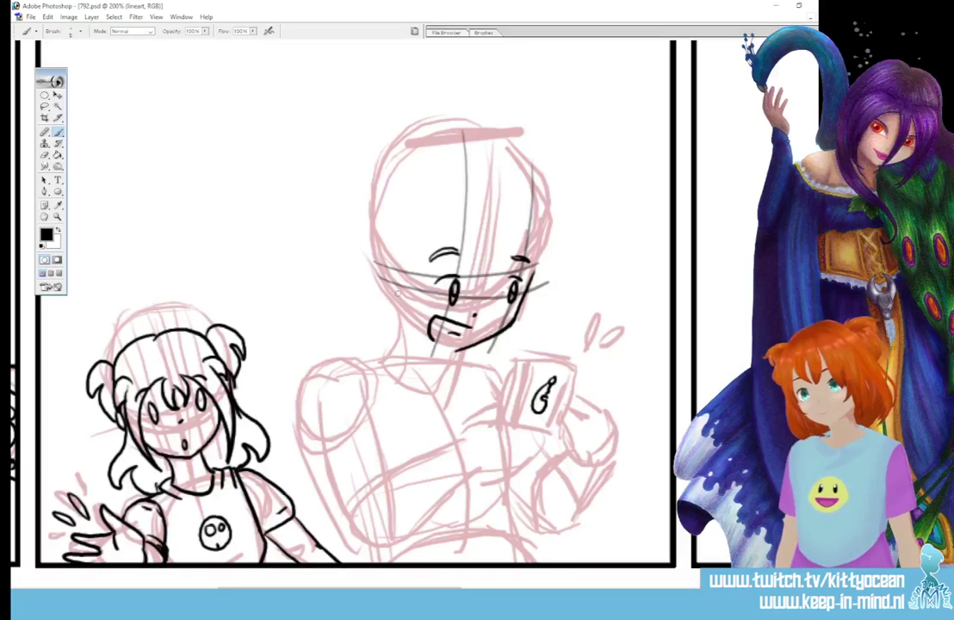
left_click_drag(403, 288, 430, 340)
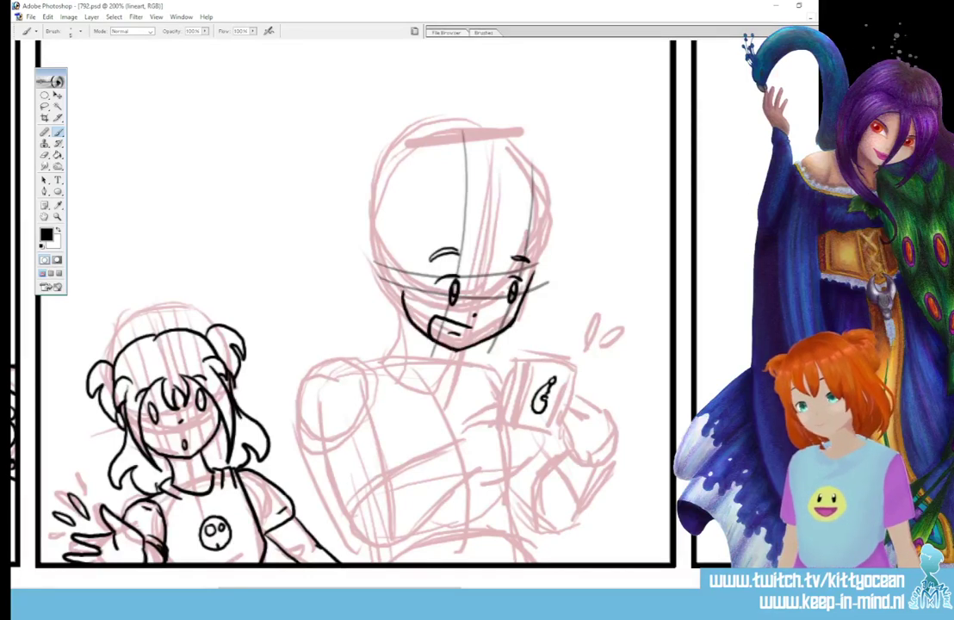
left_click_drag(403, 276, 401, 300)
left_click_drag(402, 277, 401, 286)
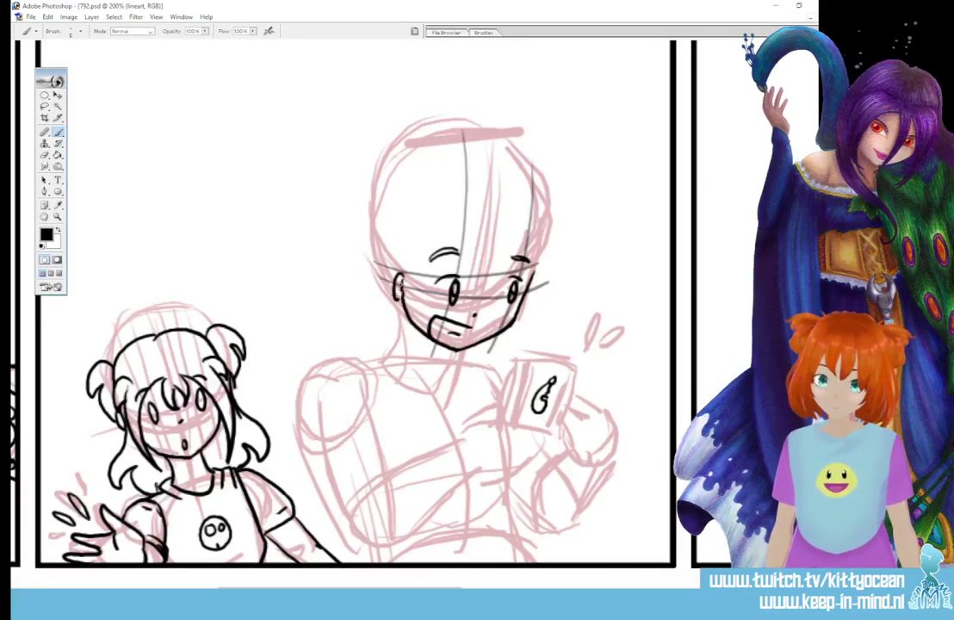
mouse_move(539, 252)
left_mouse_down()
mouse_move(537, 209)
mouse_move(520, 187)
mouse_move(459, 164)
mouse_move(410, 194)
mouse_move(390, 241)
mouse_move(388, 274)
left_mouse_up()
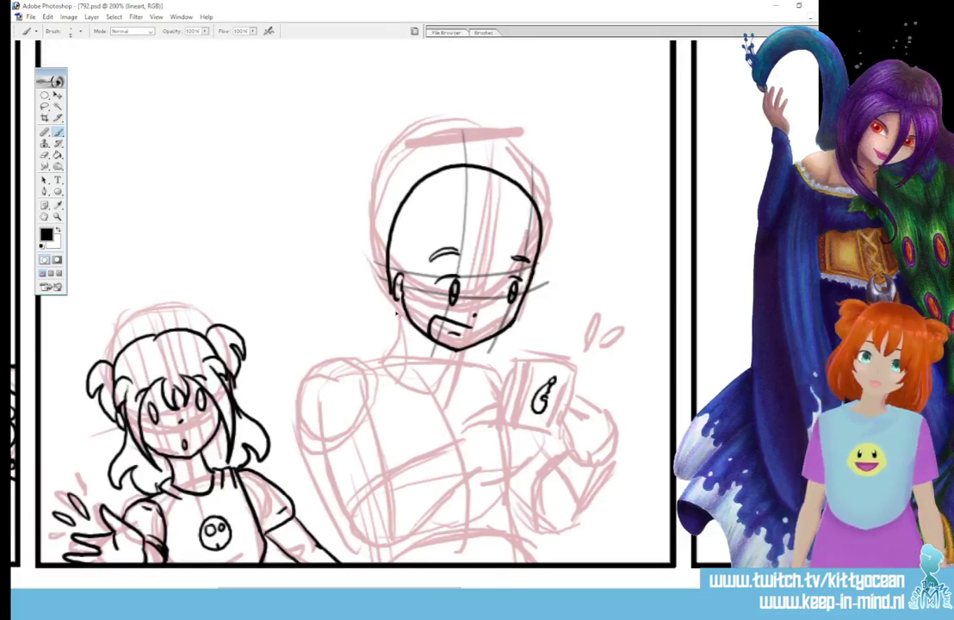
key("ctrl+z")
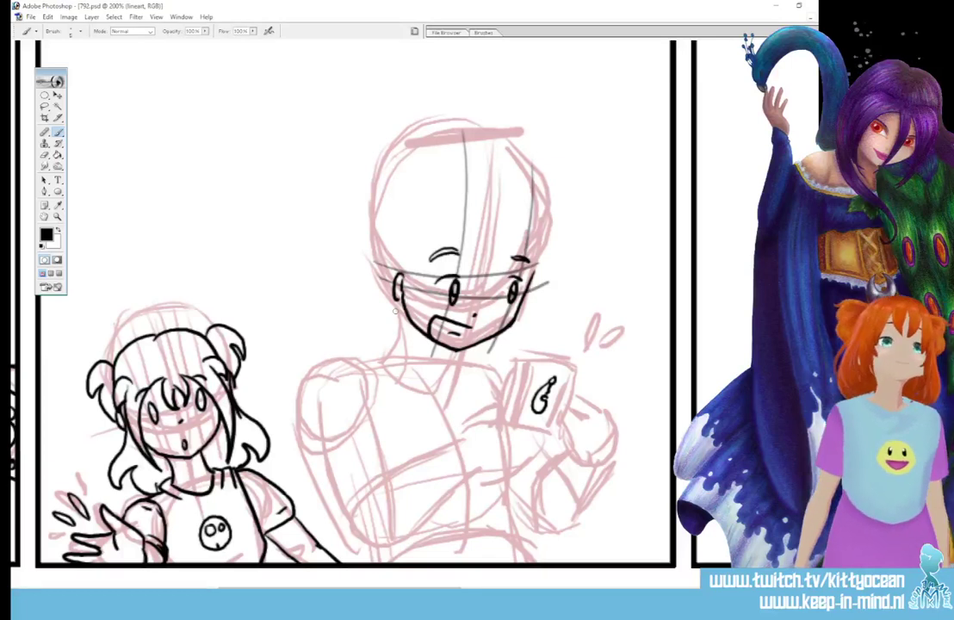
Step: Ink a rounded skull outline for the larger character, and fit it to the face by moving it down and narrowing it to about 96% width
mouse_move(538, 257)
left_mouse_down()
mouse_move(527, 179)
mouse_move(492, 156)
mouse_move(443, 156)
mouse_move(400, 181)
mouse_move(381, 229)
mouse_move(392, 284)
left_mouse_up()
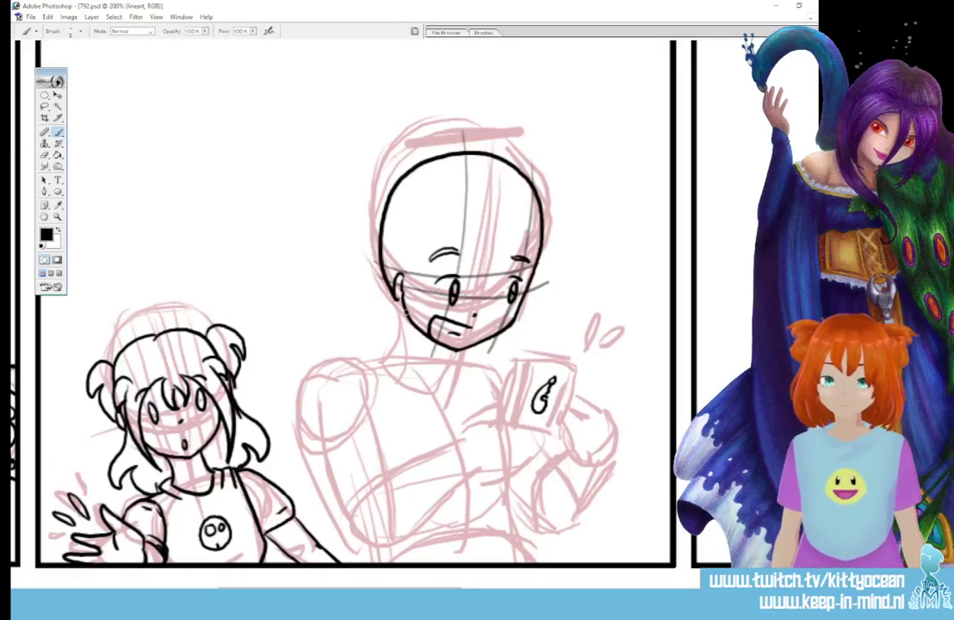
left_click(45, 105)
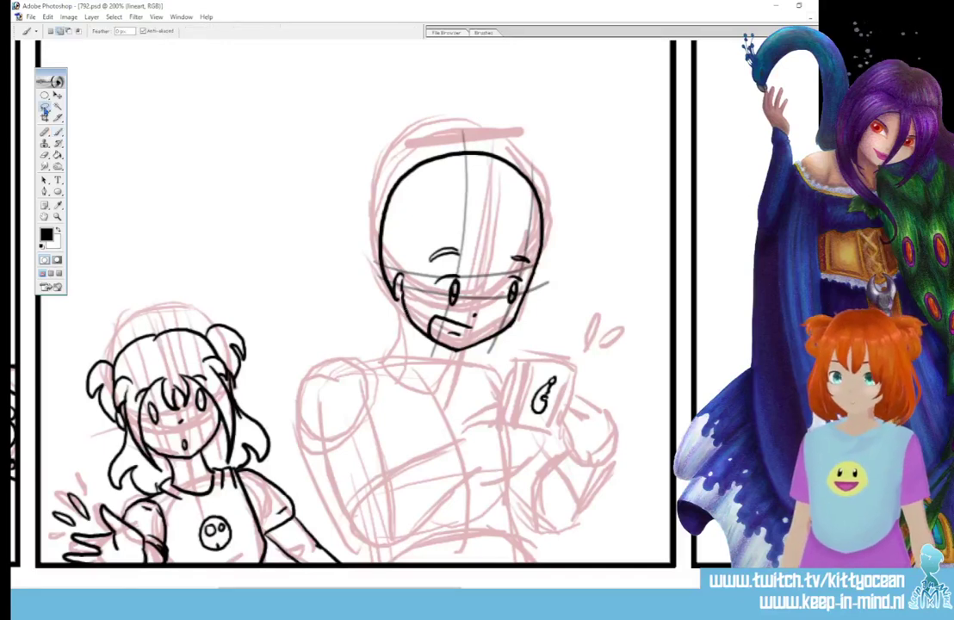
mouse_move(393, 309)
left_mouse_down()
mouse_move(436, 228)
mouse_move(522, 230)
mouse_move(580, 158)
mouse_move(341, 190)
left_mouse_up()
left_click(57, 94)
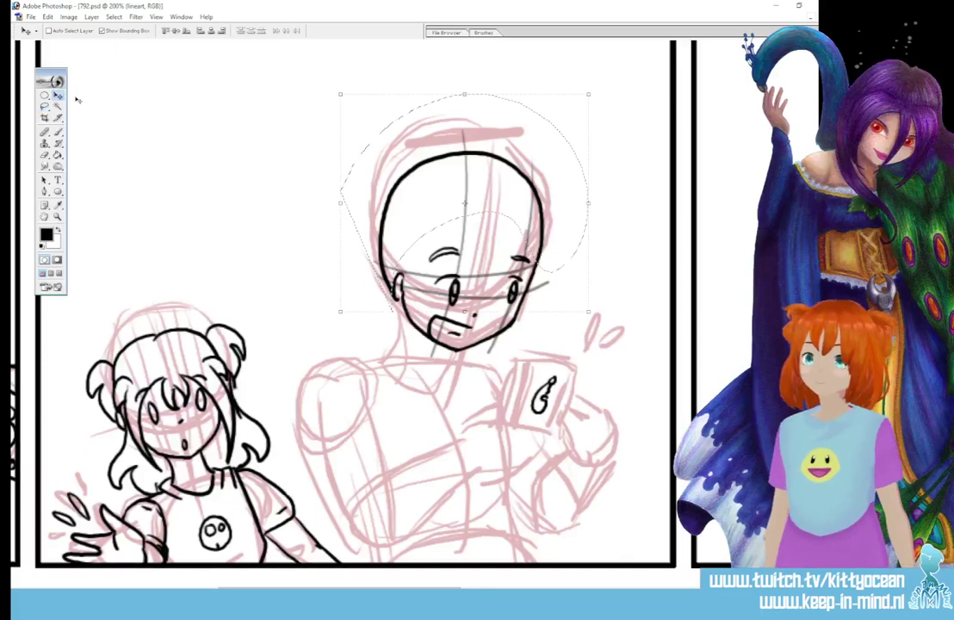
left_click_drag(536, 211, 533, 225)
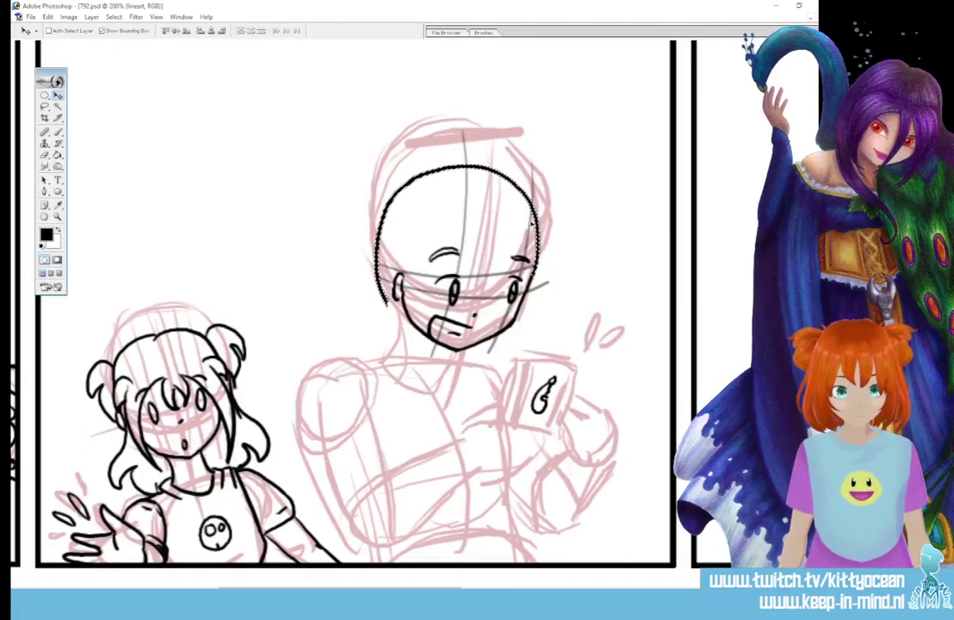
key("ctrl+t")
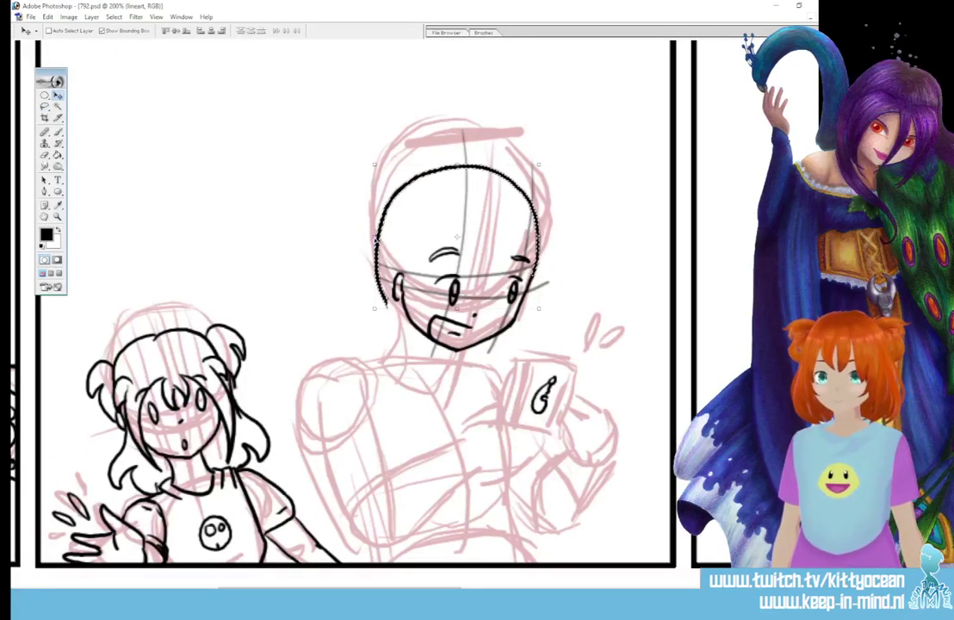
left_click_drag(373, 236, 380, 236)
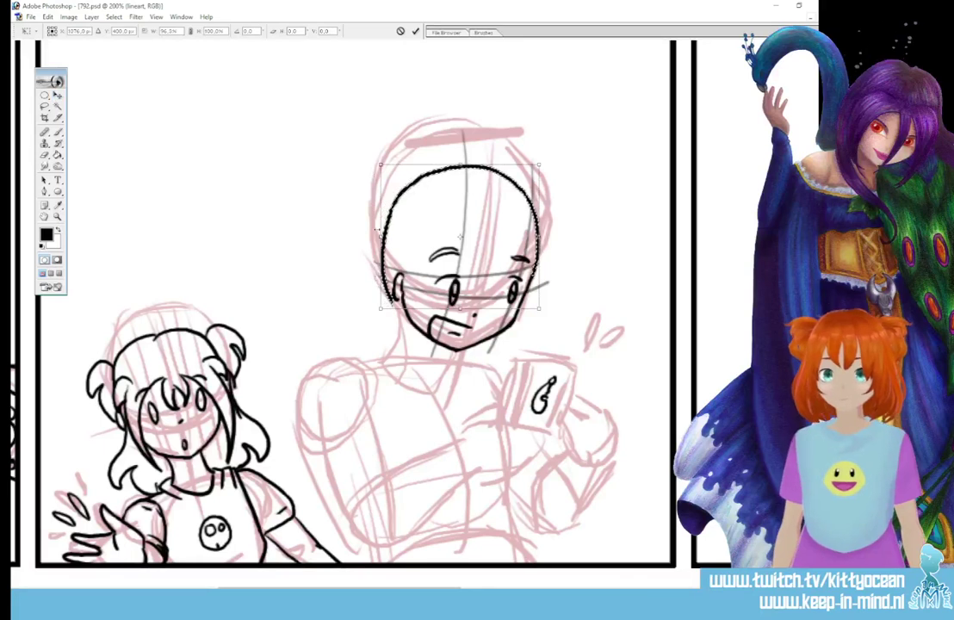
left_click(414, 31)
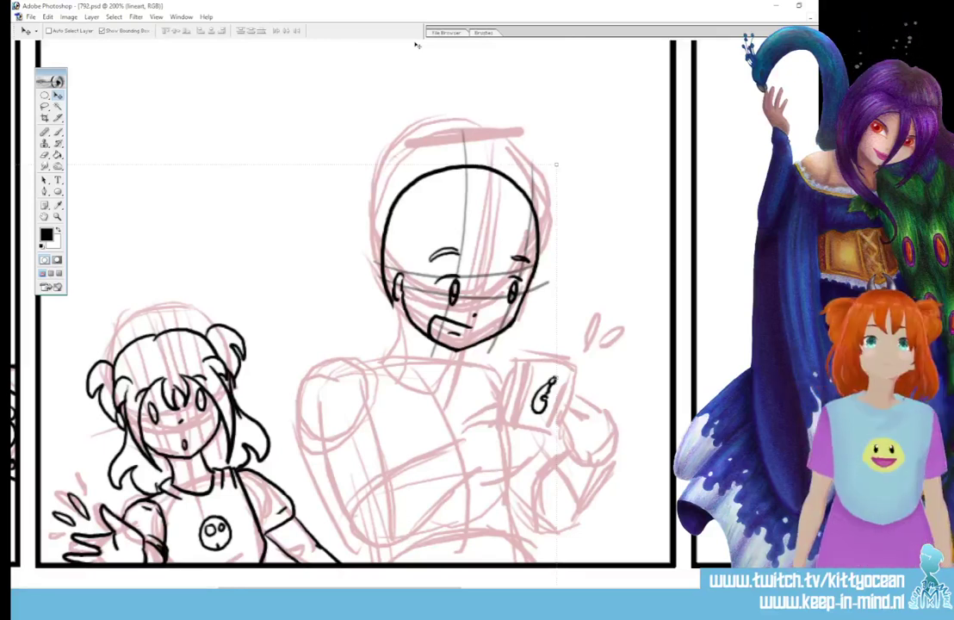
Step: Ink the larger character's neck, shirt collar, near shoulder and short sleeve over the pink sketch
key("b")
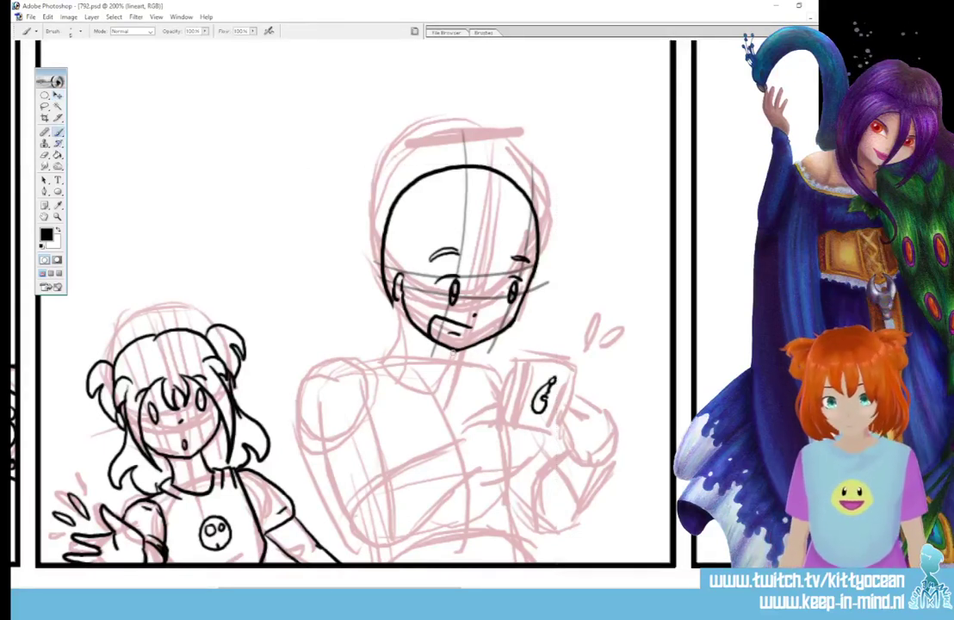
left_click_drag(444, 360, 442, 379)
mouse_move(397, 312)
left_mouse_down()
mouse_move(388, 360)
mouse_move(442, 387)
mouse_move(452, 354)
mouse_move(449, 395)
left_mouse_up()
mouse_move(391, 353)
left_mouse_down()
mouse_move(392, 385)
mouse_move(428, 401)
left_mouse_up()
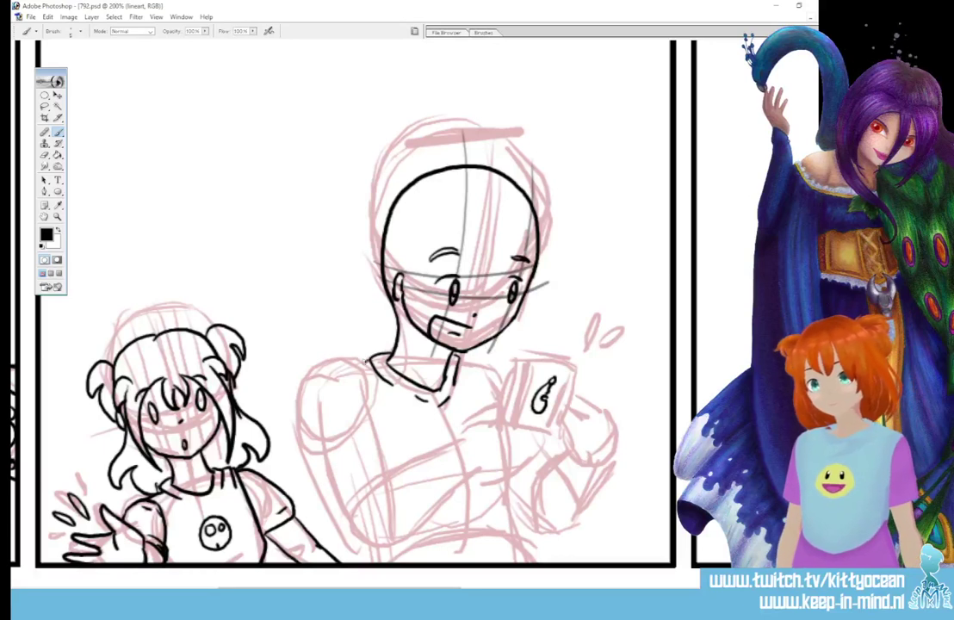
mouse_move(361, 359)
left_mouse_down()
mouse_move(303, 397)
mouse_move(298, 447)
mouse_move(344, 474)
mouse_move(380, 426)
mouse_move(372, 410)
left_mouse_up()
left_click_drag(309, 376, 353, 390)
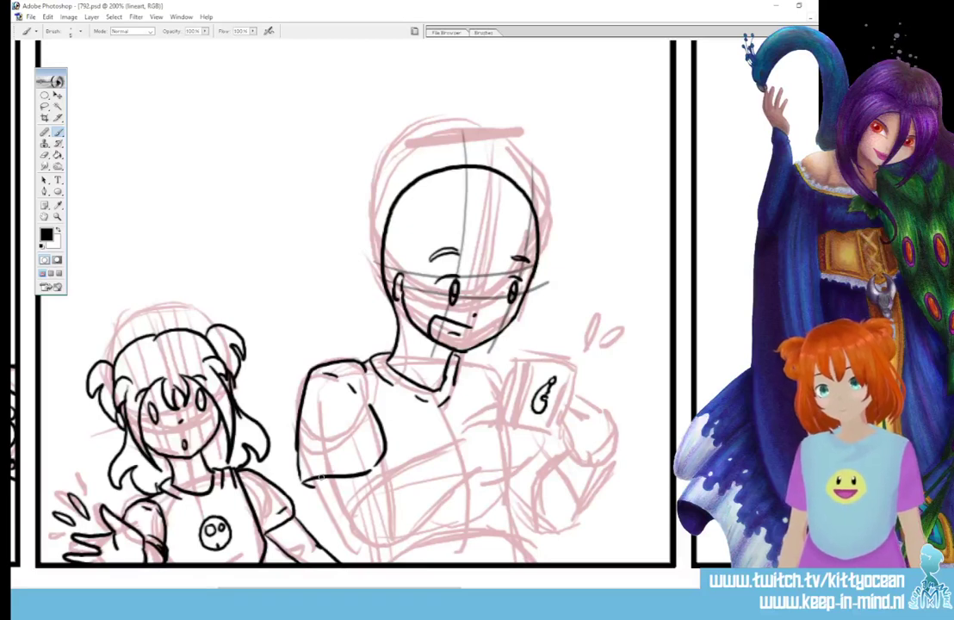
Step: Ink the larger character's near arm and the hand gripping the outlined phone, with two wedge-shaped emphasis marks at the phone's upper corner
mouse_move(320, 478)
left_mouse_down()
mouse_move(385, 479)
mouse_move(465, 433)
mouse_move(518, 390)
mouse_move(516, 378)
mouse_move(507, 420)
left_mouse_up()
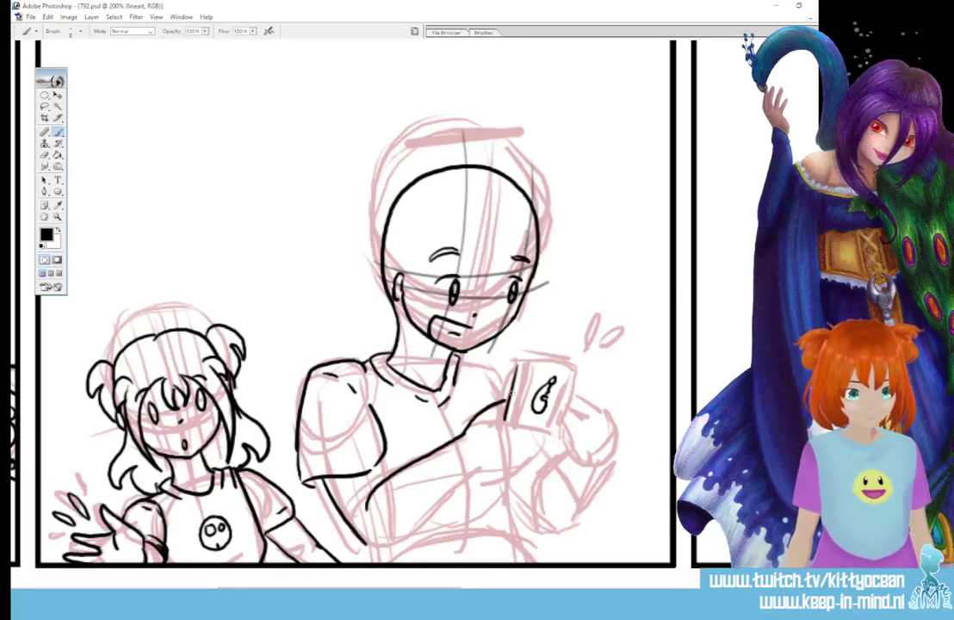
left_click_drag(526, 365, 517, 417)
mouse_move(517, 365)
left_mouse_down()
mouse_move(566, 362)
mouse_move(564, 414)
left_mouse_up()
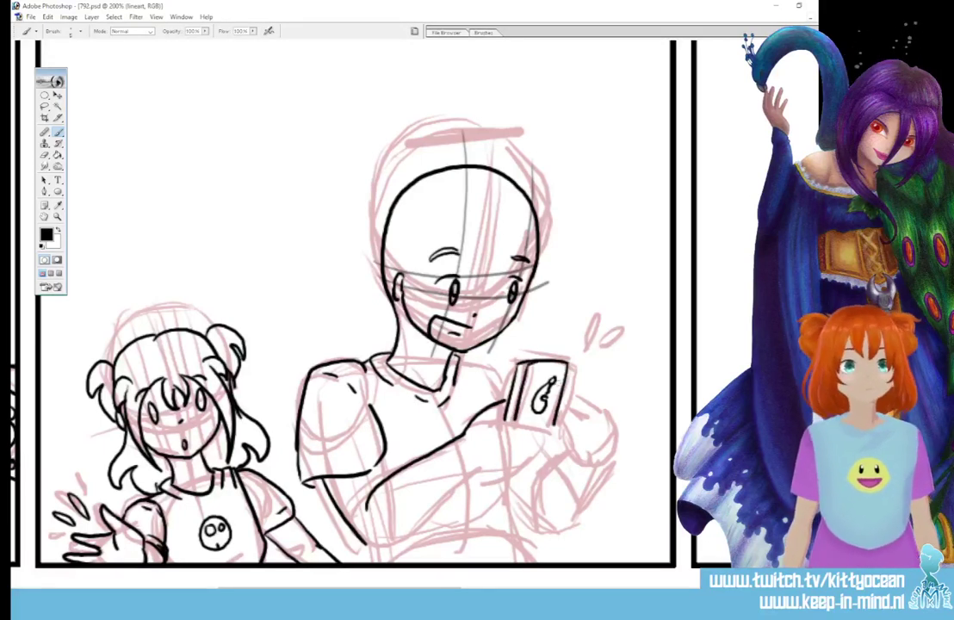
mouse_move(433, 344)
left_mouse_down()
mouse_move(430, 366)
mouse_move(458, 369)
mouse_move(486, 350)
left_mouse_up()
mouse_move(558, 410)
left_mouse_down()
mouse_move(536, 437)
mouse_move(544, 441)
mouse_move(535, 456)
mouse_move(479, 474)
left_mouse_up()
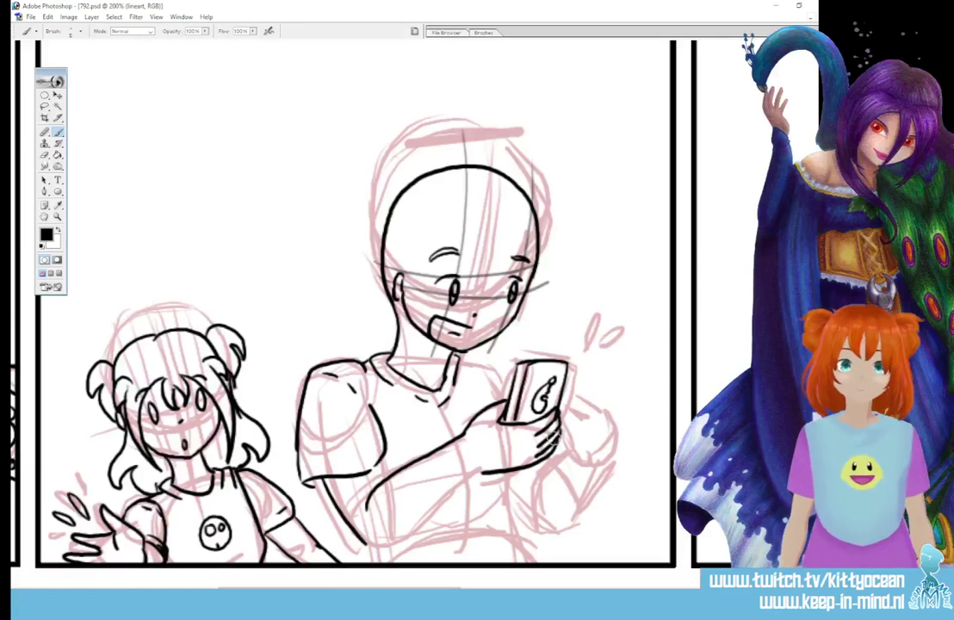
left_click_drag(574, 322, 564, 351)
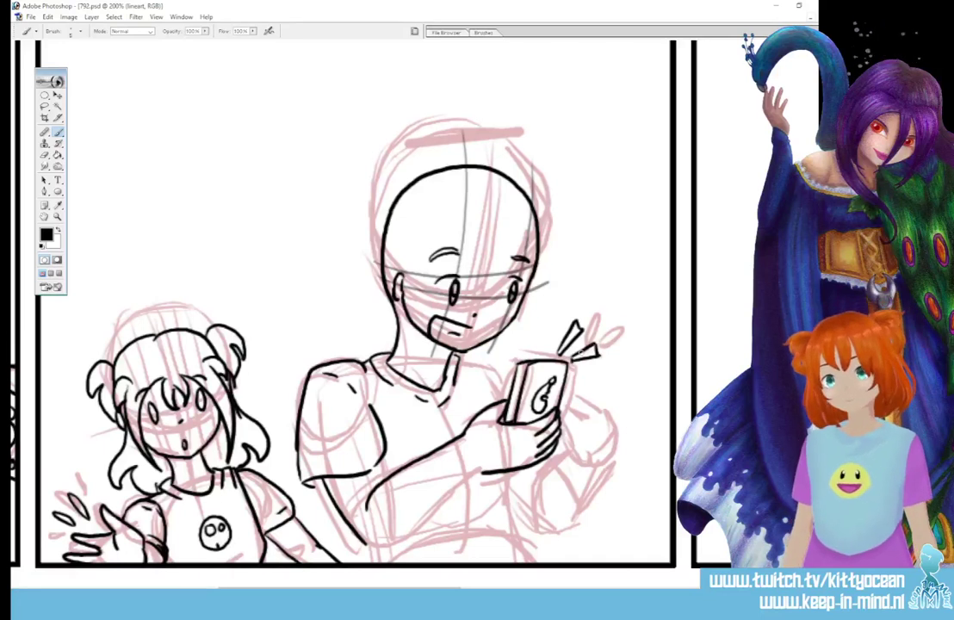
mouse_move(482, 471)
left_mouse_down()
mouse_move(421, 519)
mouse_move(368, 543)
mouse_move(396, 544)
left_mouse_up()
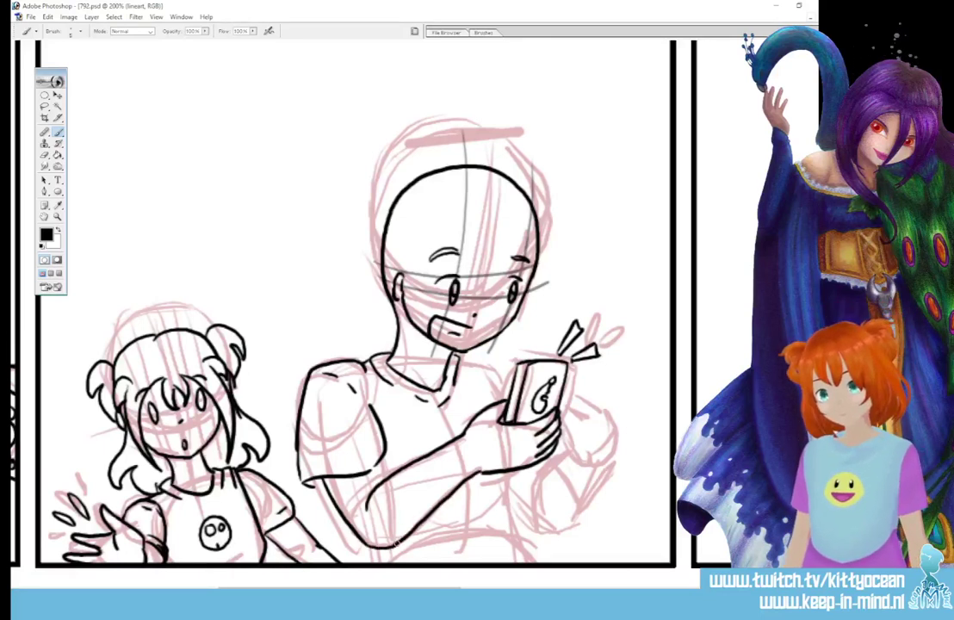
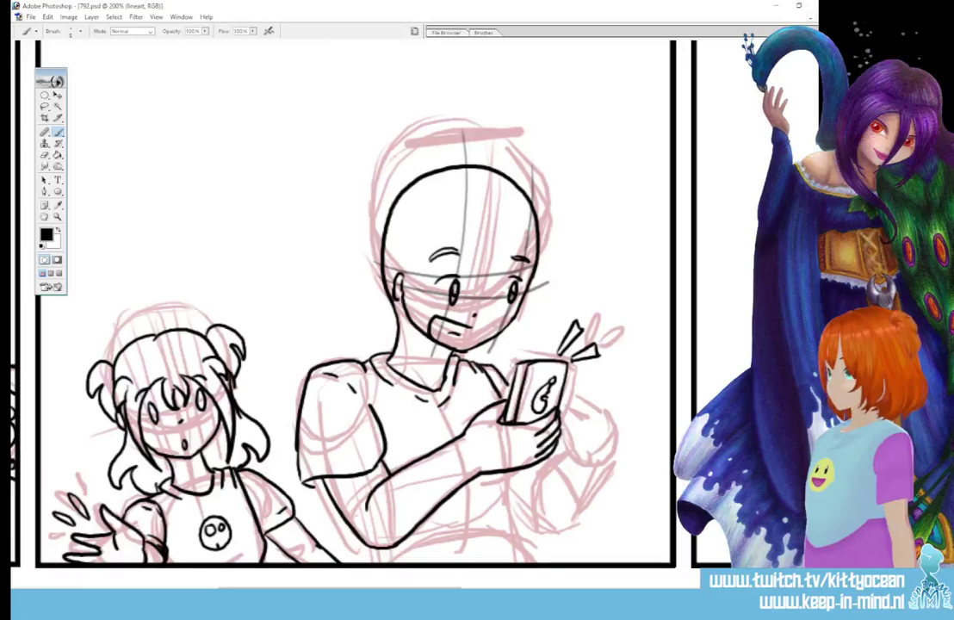
Step: Ink the larger character's far hand and bent arm behind the phone, along with the torso sides and shirt details
mouse_move(583, 451)
left_mouse_down()
mouse_move(581, 428)
mouse_move(571, 427)
mouse_move(580, 437)
mouse_move(579, 410)
mouse_move(564, 396)
left_mouse_up()
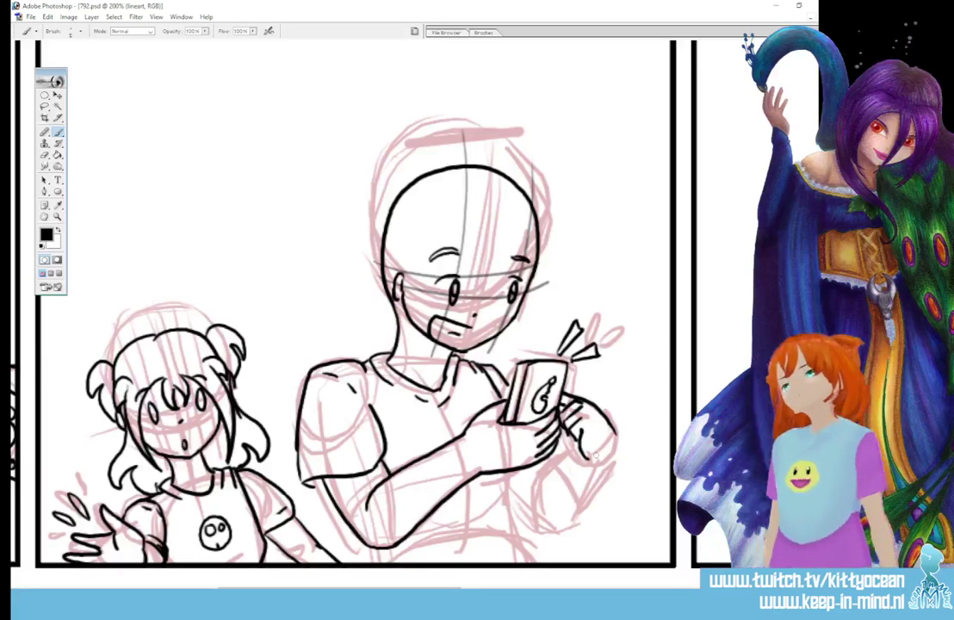
key("ctrl+z")
mouse_move(571, 428)
left_mouse_down()
mouse_move(596, 473)
mouse_move(540, 491)
left_mouse_up()
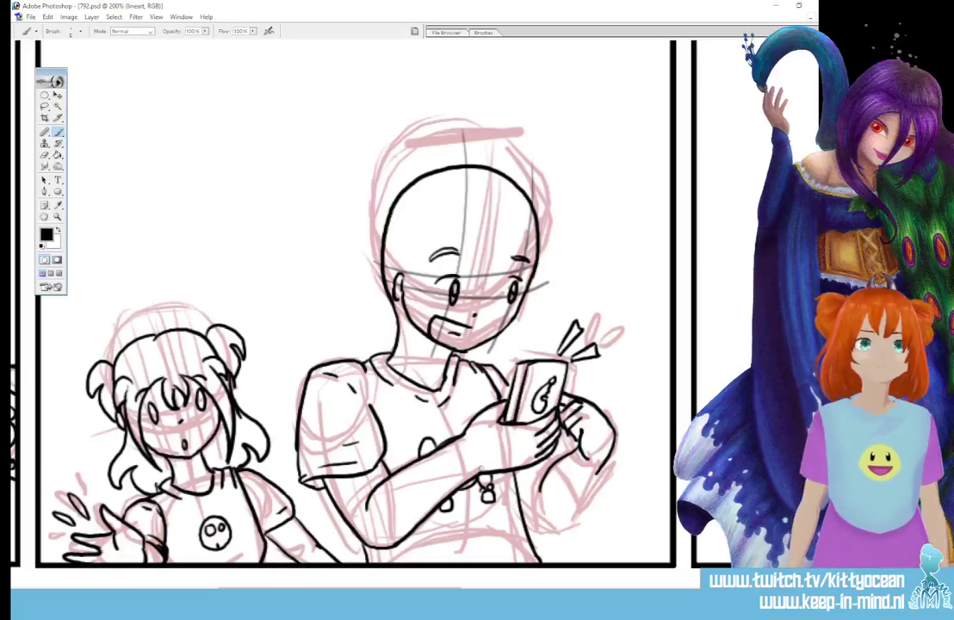
mouse_move(519, 501)
left_mouse_down()
mouse_move(551, 527)
mouse_move(576, 515)
left_mouse_up()
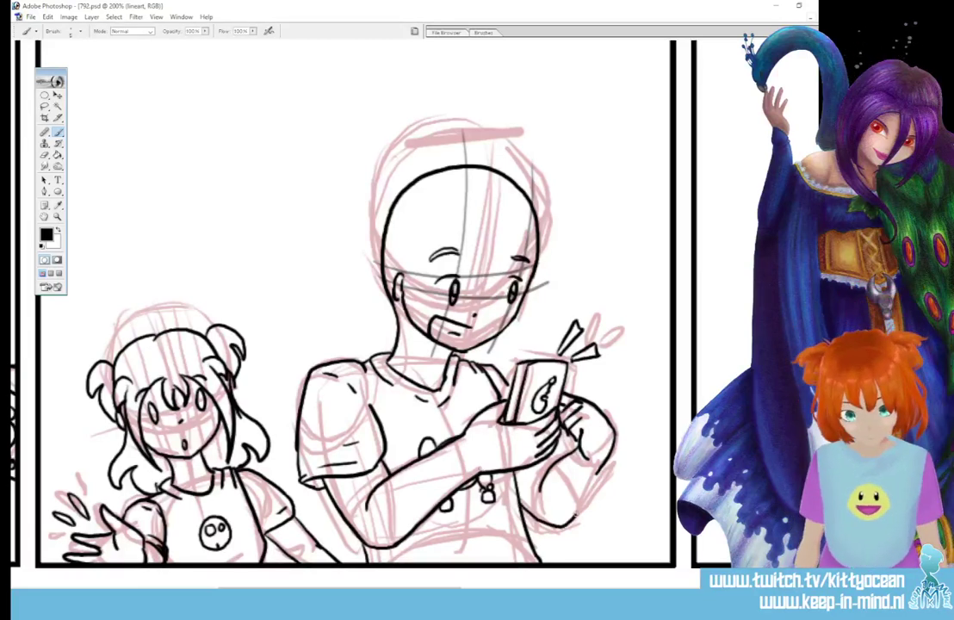
left_click_drag(499, 446, 519, 408)
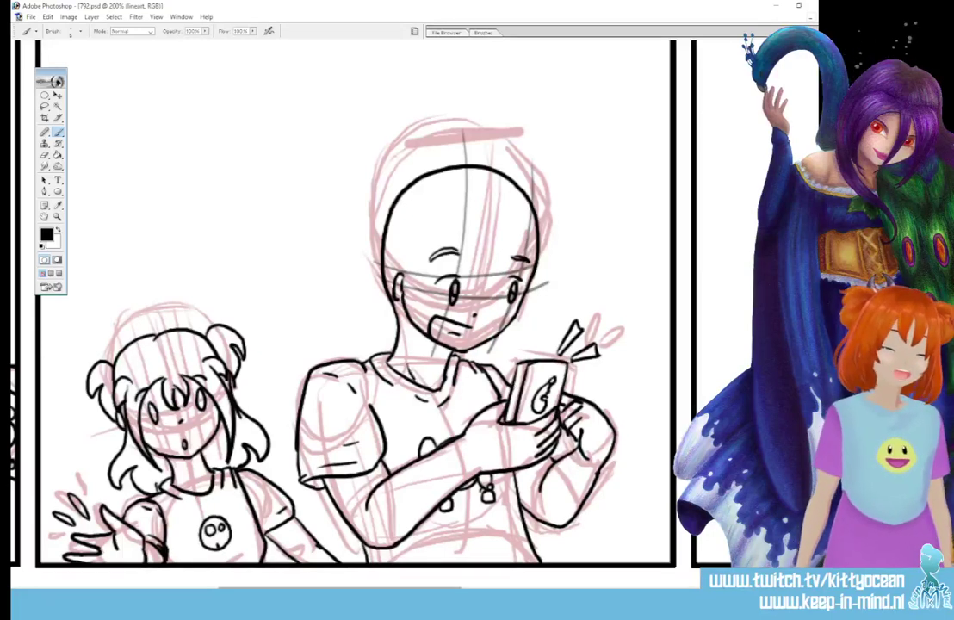
Step: Ink the smaller character's face in the third panel with narrow eyes, short eyebrows, a dot nose and a small smile
left_click_drag(339, 588, 224, 588)
scroll(370, 301, "right", 20)
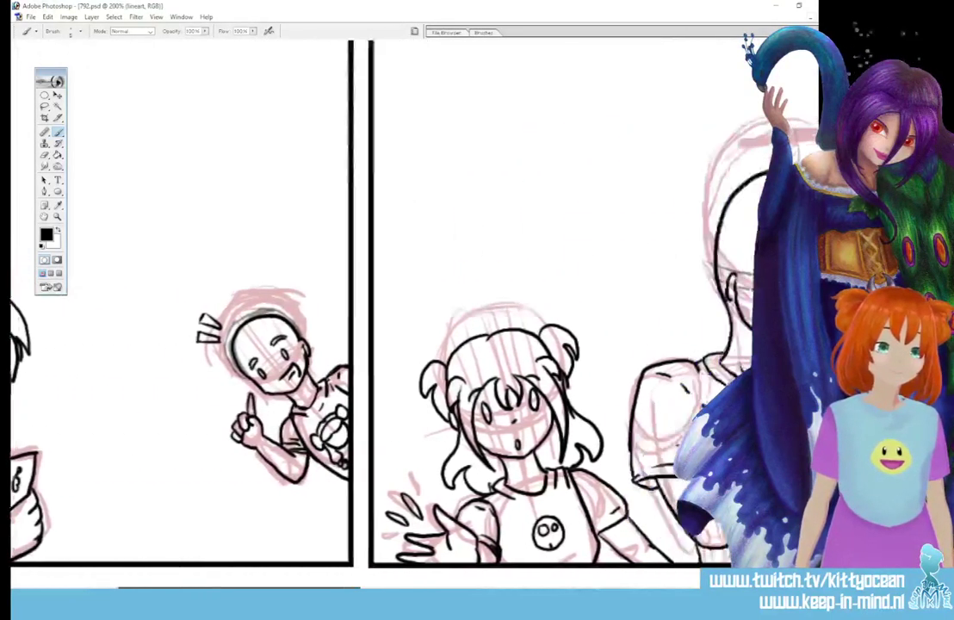
scroll(561, 583, "right", 1)
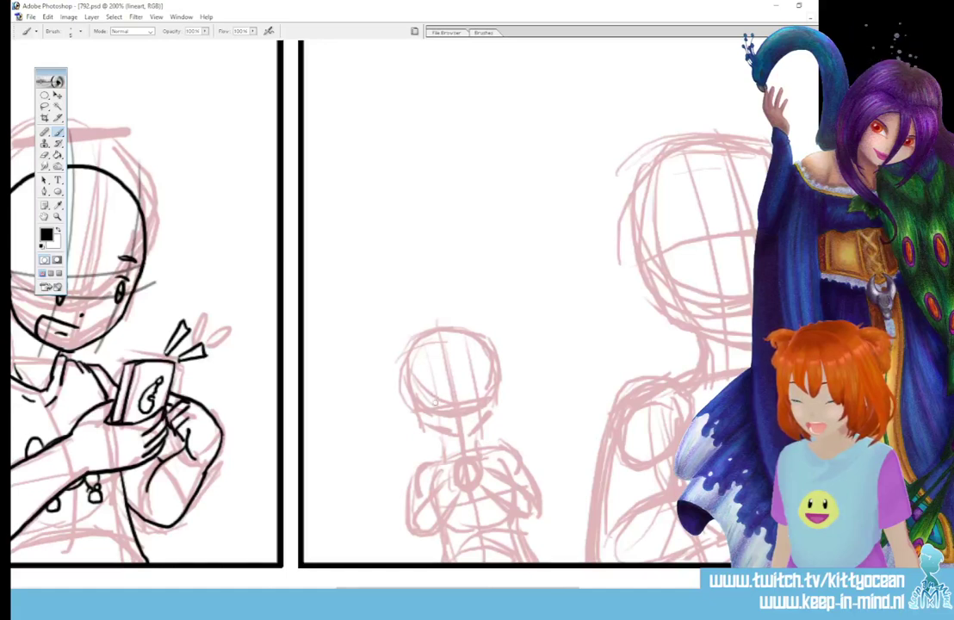
mouse_move(434, 399)
left_mouse_down()
mouse_move(437, 409)
mouse_move(473, 409)
mouse_move(440, 399)
mouse_move(476, 394)
mouse_move(436, 388)
mouse_move(477, 382)
left_mouse_up()
left_click(457, 414)
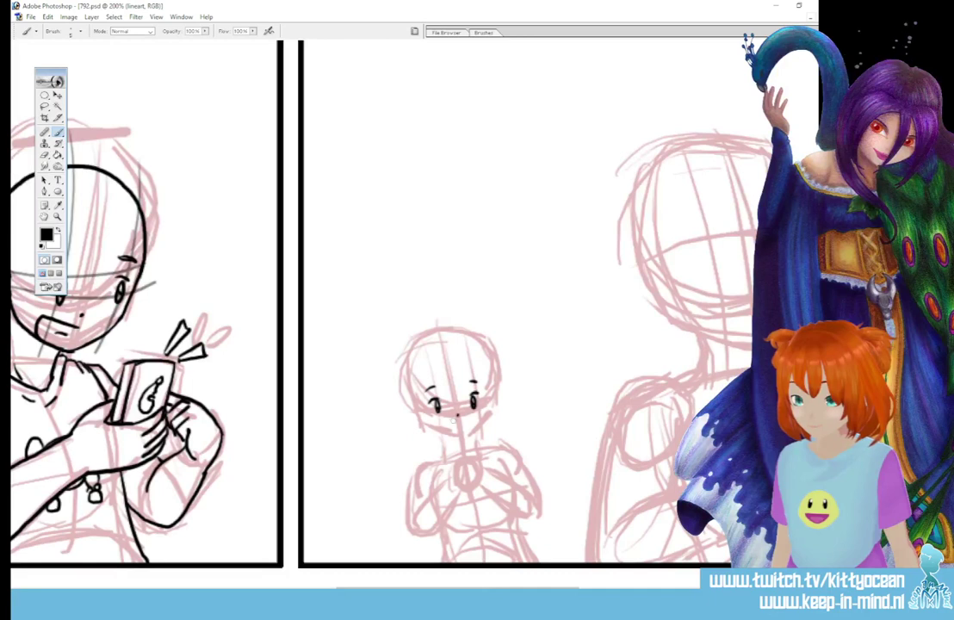
left_click_drag(452, 423, 469, 421)
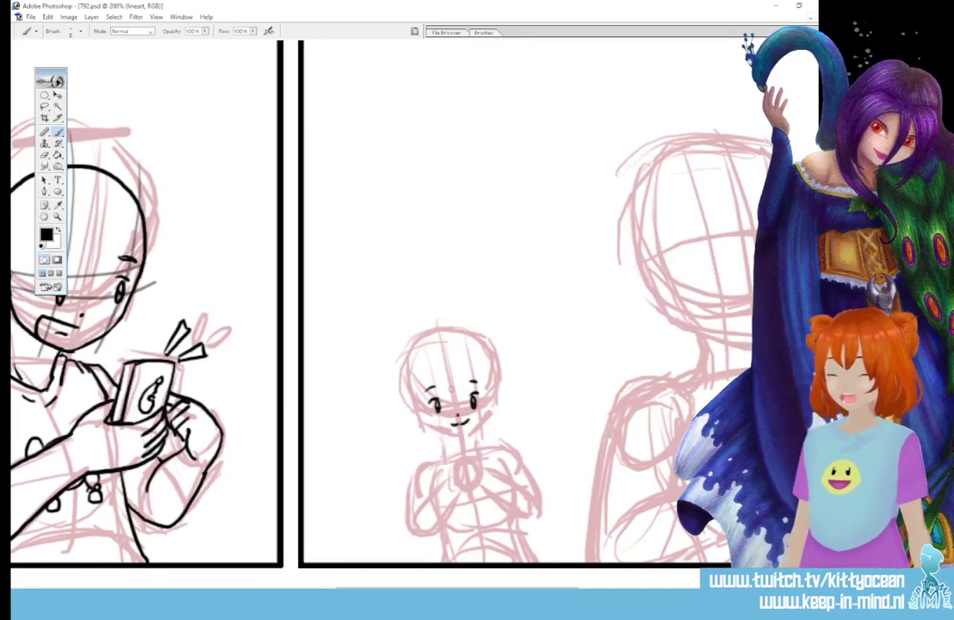
Step: Ink the smaller character's bangs, the long side locks framing the face, and the rounded cheeks and chin
mouse_move(447, 383)
left_mouse_down()
mouse_move(436, 400)
mouse_move(465, 399)
mouse_move(431, 406)
mouse_move(434, 458)
left_mouse_up()
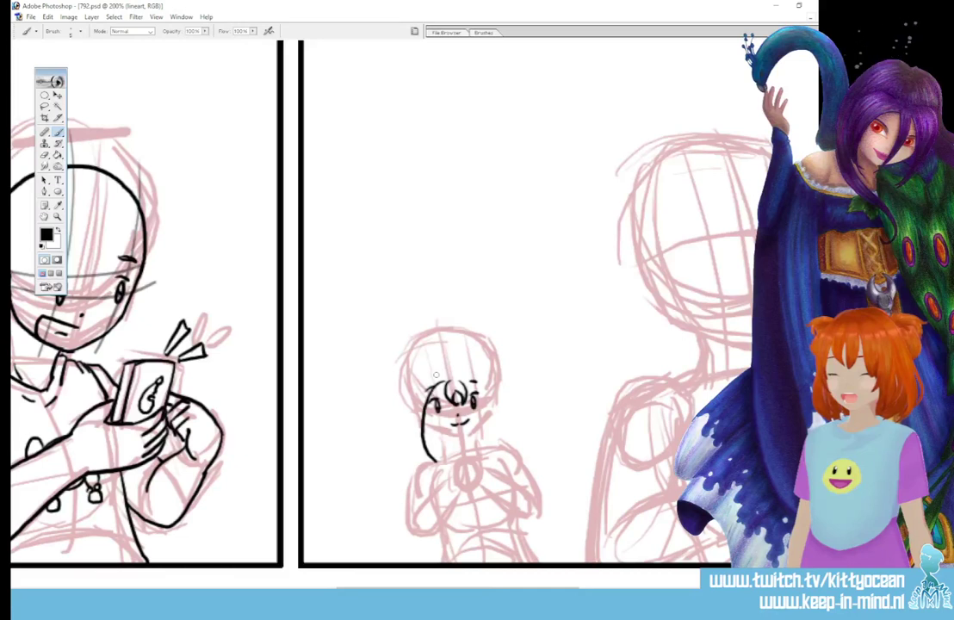
key("ctrl+z")
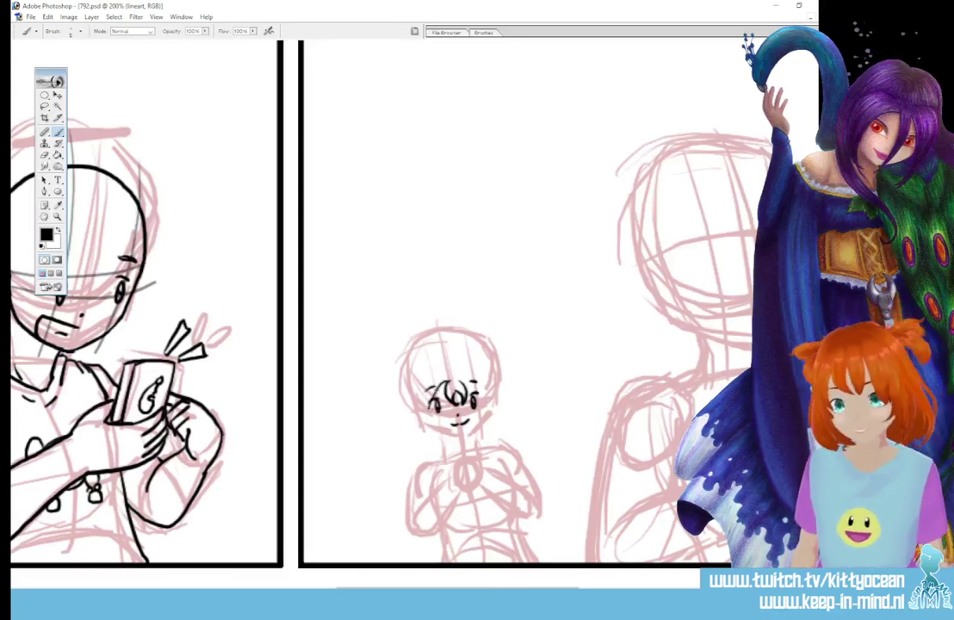
left_click_drag(432, 386, 443, 452)
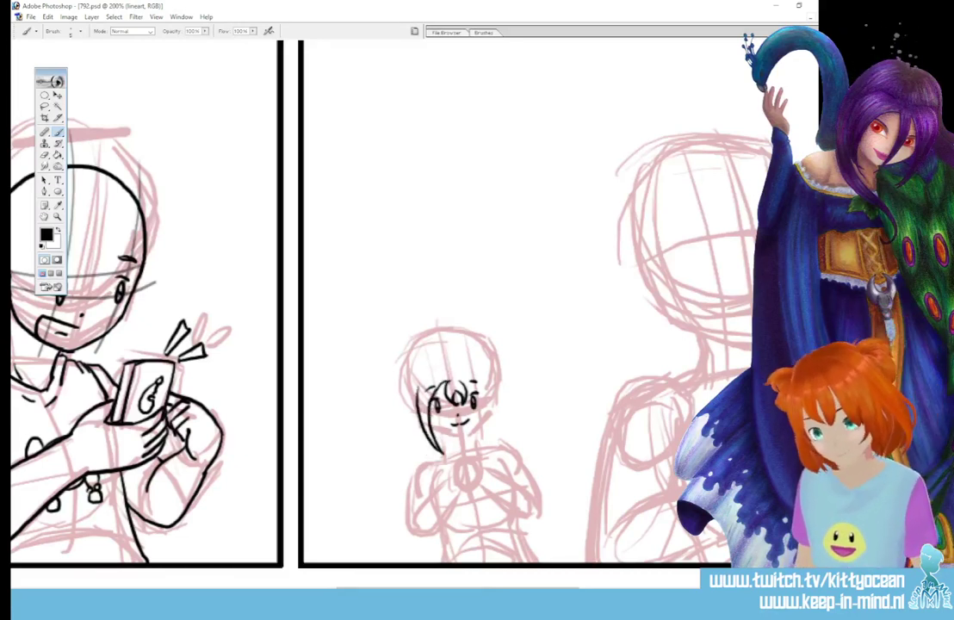
left_click_drag(473, 383, 490, 442)
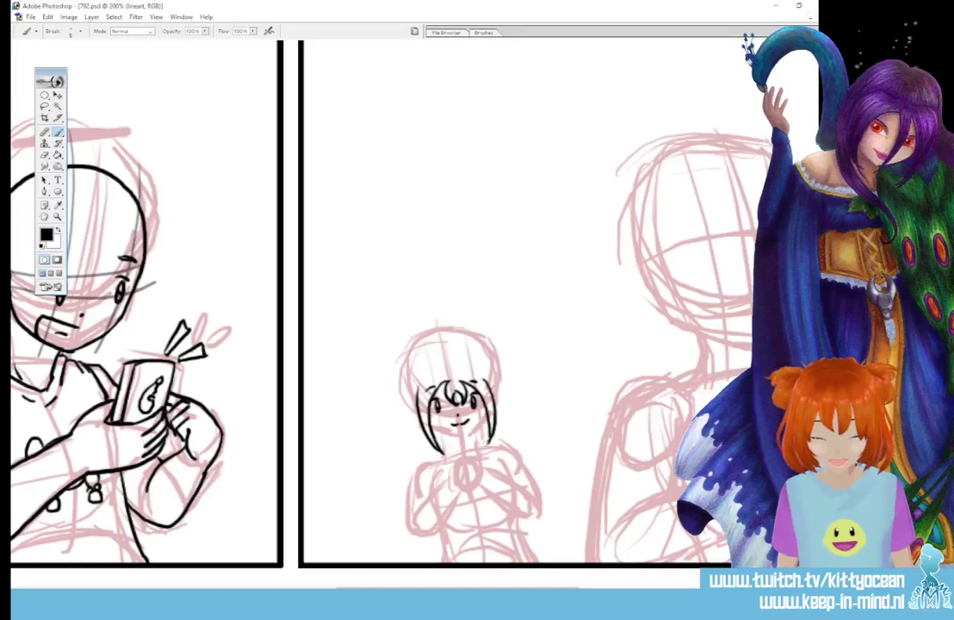
left_click_drag(418, 379, 412, 406)
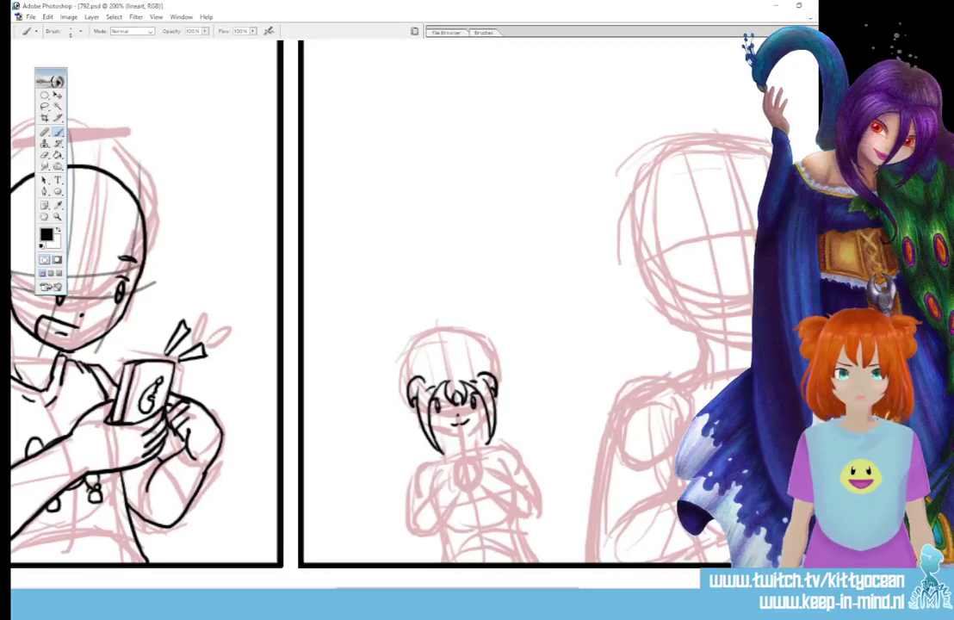
mouse_move(429, 418)
left_mouse_down()
mouse_move(464, 436)
mouse_move(486, 413)
left_mouse_up()
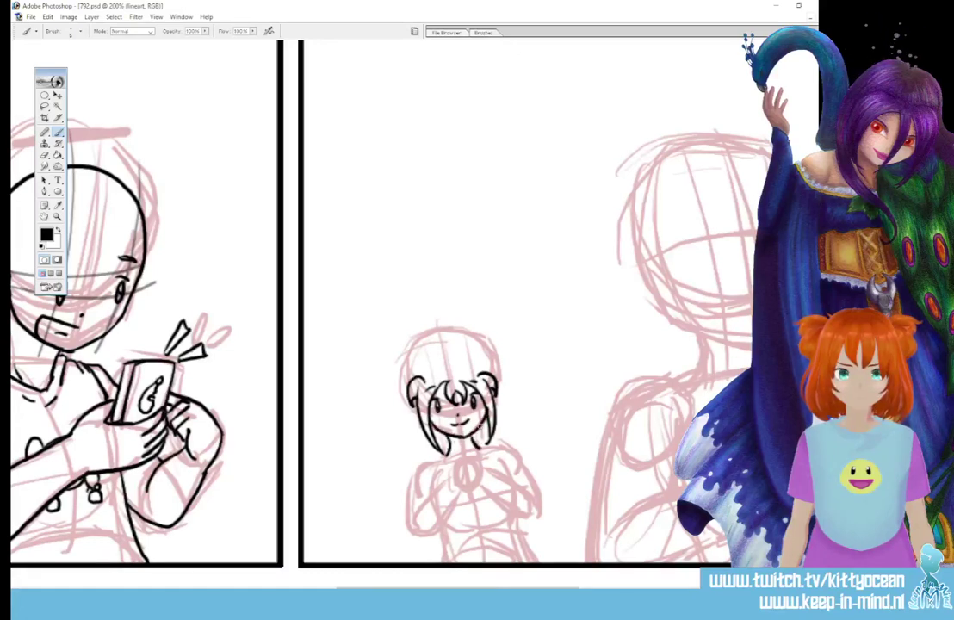
Step: Ink the smaller character's top hairline, the two hair buns and the wavy loose hair on both sides of the neck
mouse_move(417, 372)
left_mouse_down()
mouse_move(439, 354)
mouse_move(487, 366)
left_mouse_up()
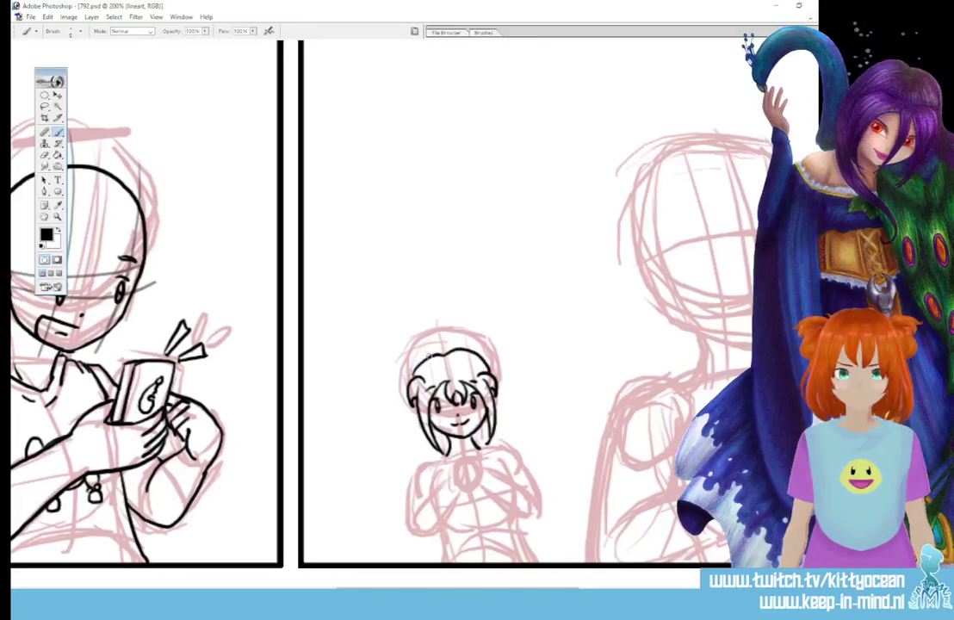
mouse_move(417, 366)
left_mouse_down()
mouse_move(389, 394)
mouse_move(413, 405)
left_mouse_up()
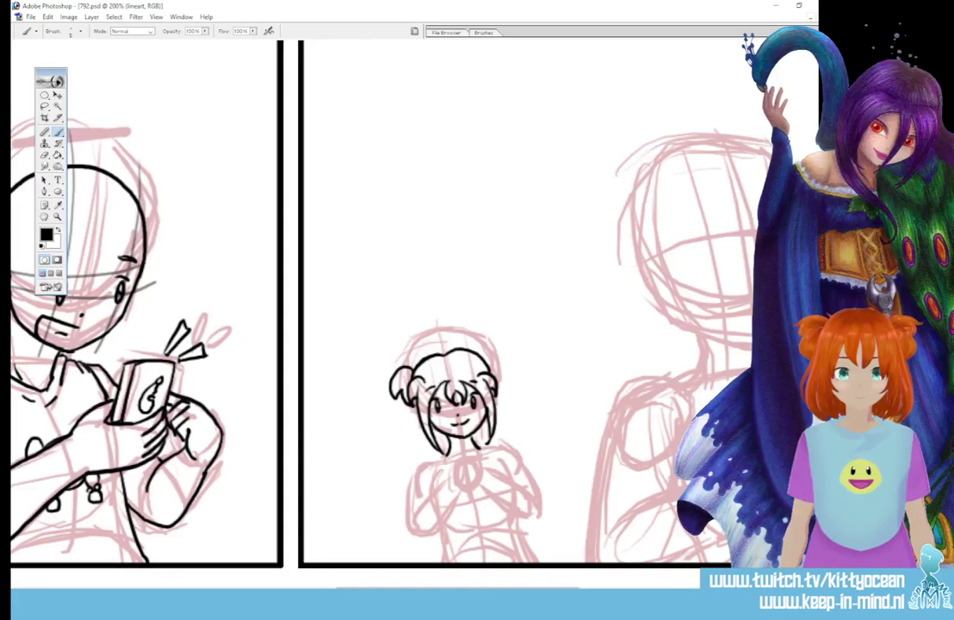
mouse_move(475, 358)
left_mouse_down()
mouse_move(510, 360)
mouse_move(501, 384)
left_mouse_up()
mouse_move(407, 428)
left_mouse_down()
mouse_move(403, 449)
mouse_move(424, 457)
left_mouse_up()
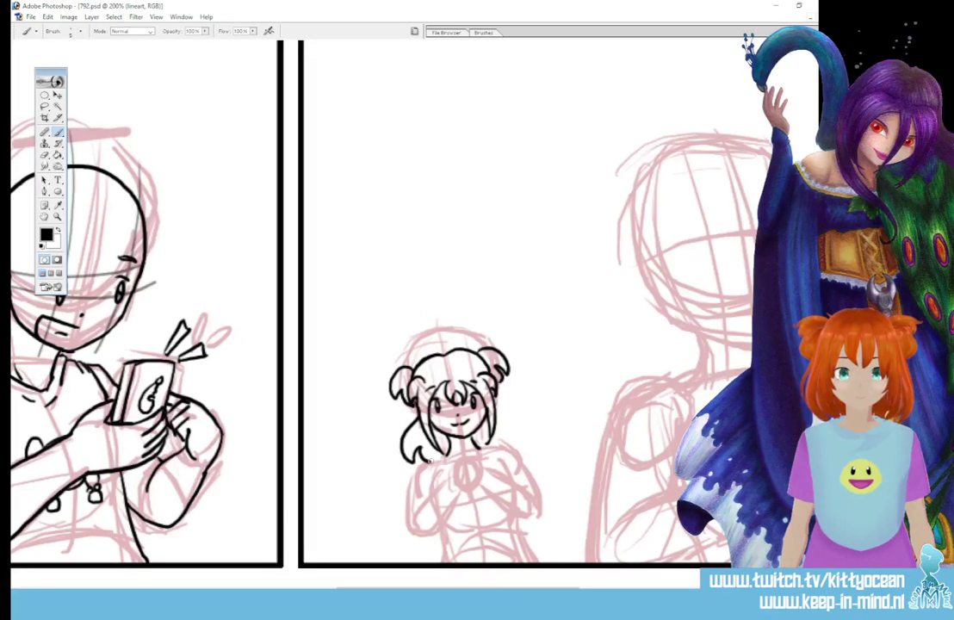
mouse_move(499, 416)
left_mouse_down()
mouse_move(519, 430)
mouse_move(508, 442)
mouse_move(495, 433)
left_mouse_up()
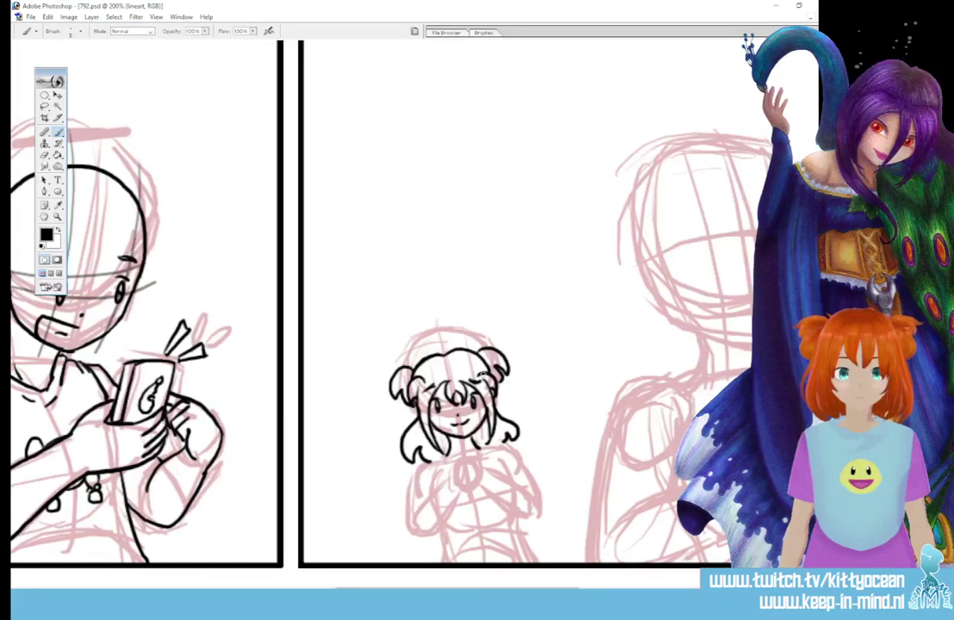
scroll(479, 376, "down", 2)
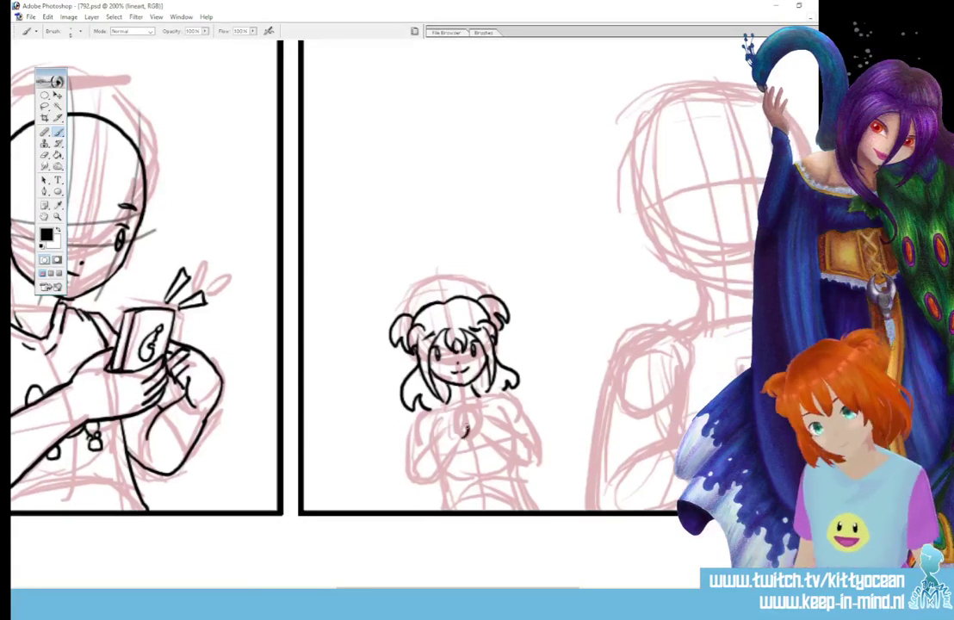
Step: Ink the smaller character's clasped hands, both bent forearms, and the shoulders and short sleeves around them
left_click_drag(467, 425, 472, 409)
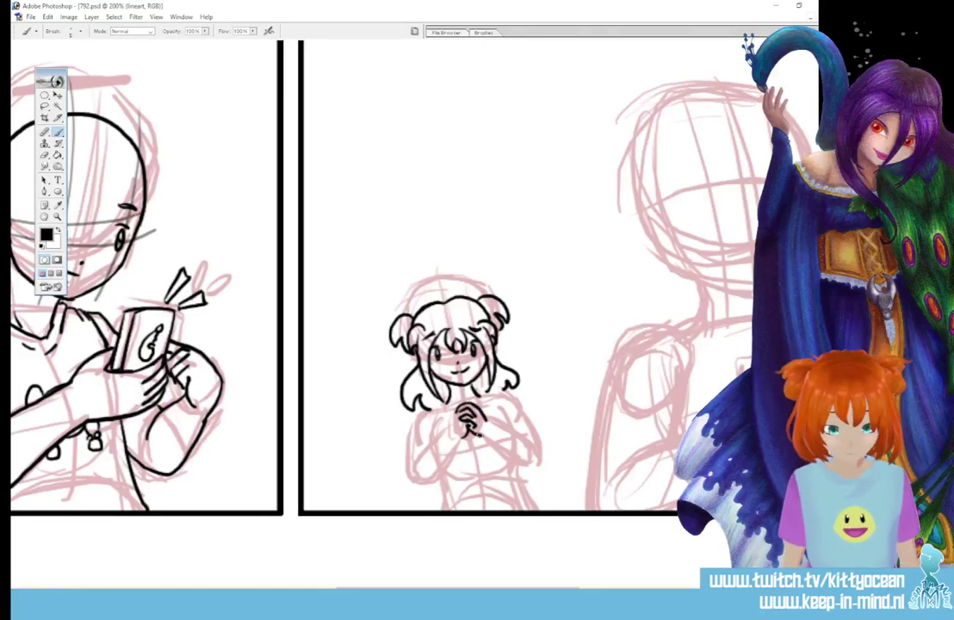
mouse_move(483, 420)
left_mouse_down()
mouse_move(529, 445)
mouse_move(525, 464)
left_mouse_up()
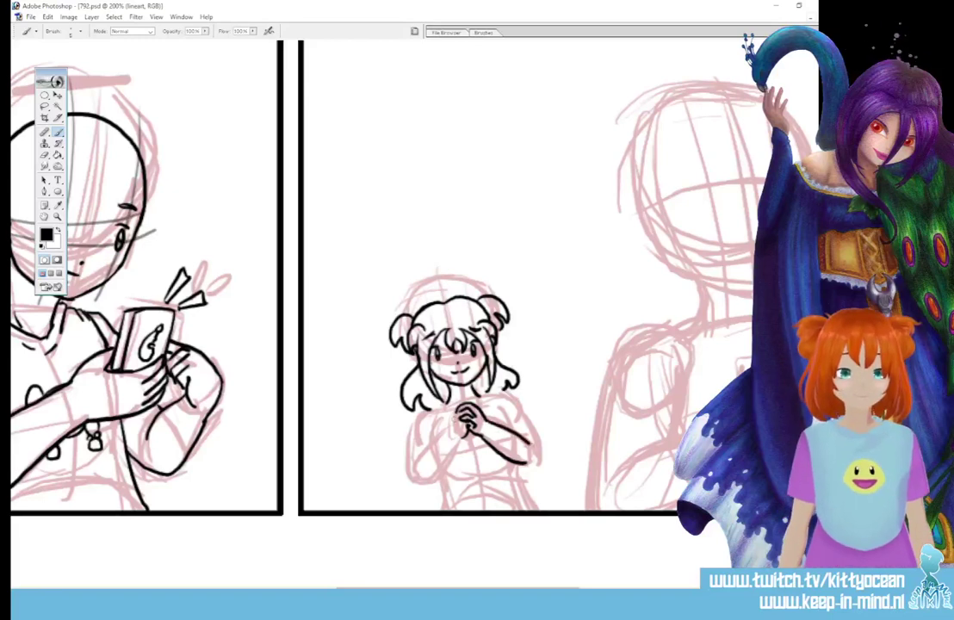
mouse_move(457, 408)
left_mouse_down()
mouse_move(453, 428)
mouse_move(416, 465)
left_mouse_up()
mouse_move(426, 477)
left_mouse_down()
mouse_move(464, 436)
mouse_move(418, 414)
mouse_move(409, 447)
mouse_move(420, 452)
left_mouse_up()
left_click_drag(436, 416, 439, 432)
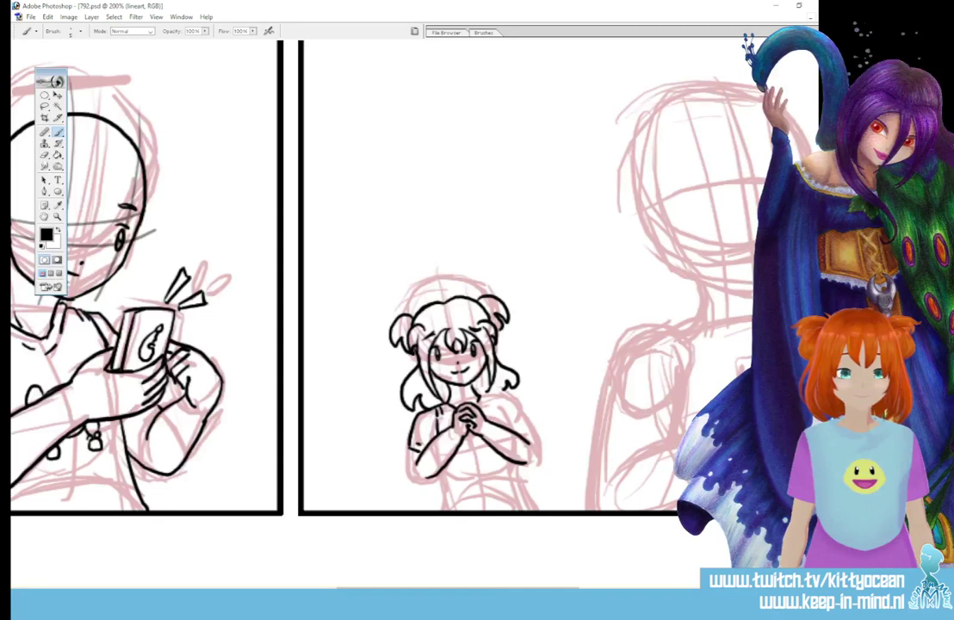
mouse_move(413, 450)
left_mouse_down()
mouse_move(413, 474)
mouse_move(438, 473)
left_mouse_up()
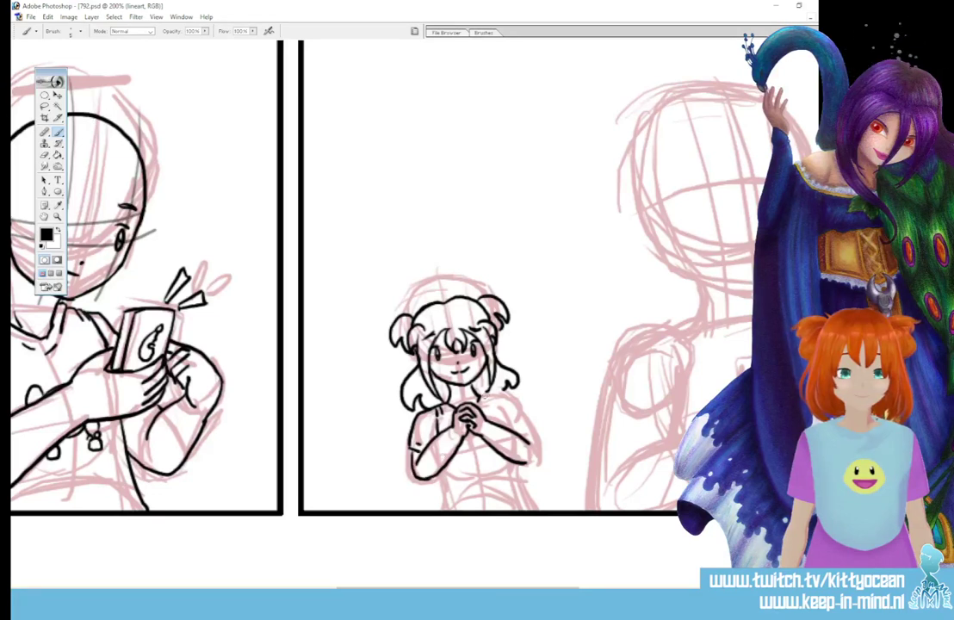
mouse_move(496, 394)
left_mouse_down()
mouse_move(514, 402)
mouse_move(536, 436)
mouse_move(535, 463)
mouse_move(526, 463)
left_mouse_up()
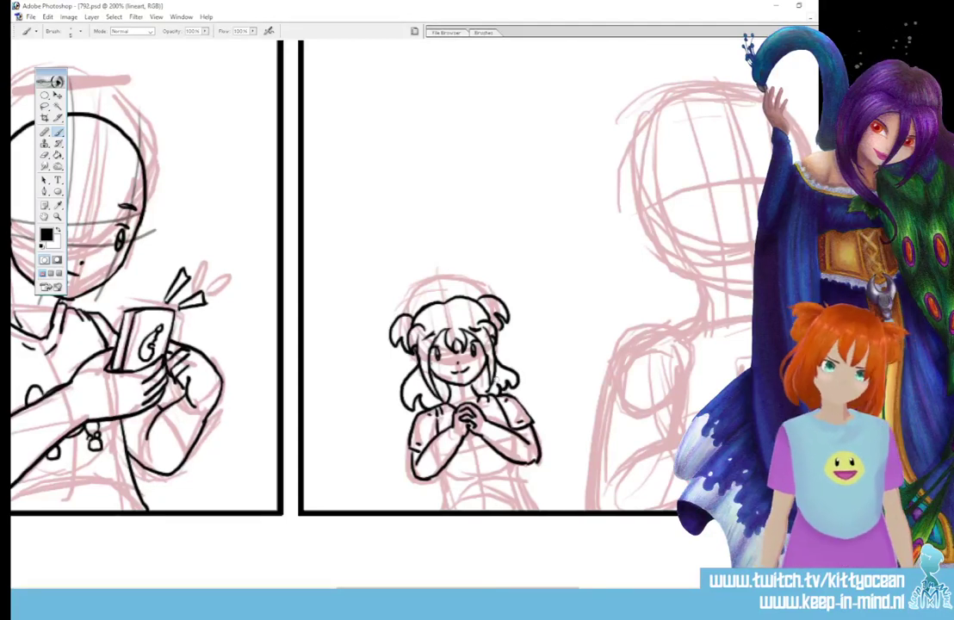
Step: Ink the hem of the smaller character's top, the smiley pendant below the hands, and both sides of the waist
mouse_move(444, 467)
left_mouse_down()
mouse_move(471, 488)
mouse_move(515, 469)
mouse_move(490, 477)
left_mouse_up()
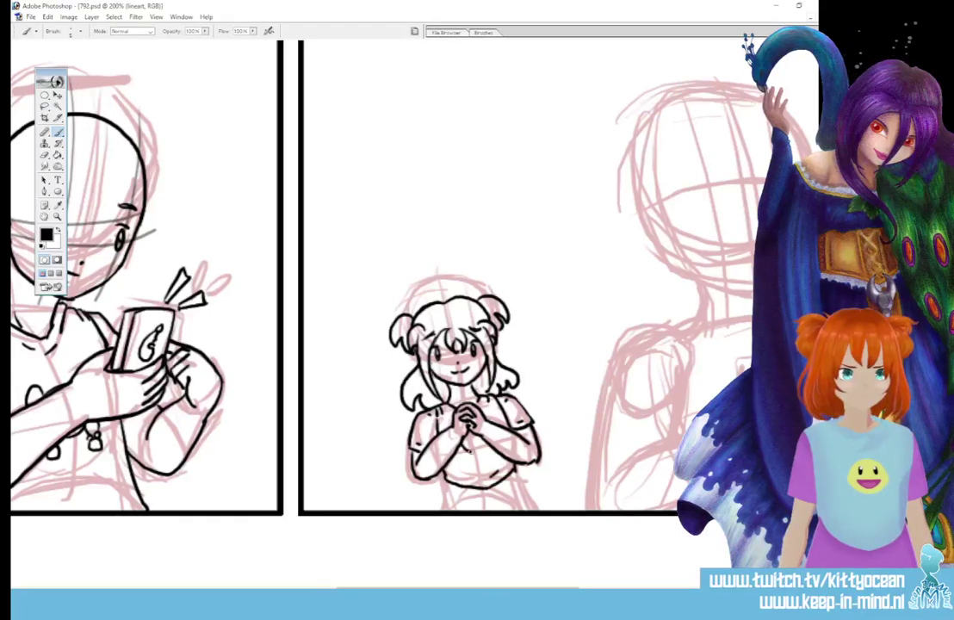
left_click_drag(462, 437, 473, 431)
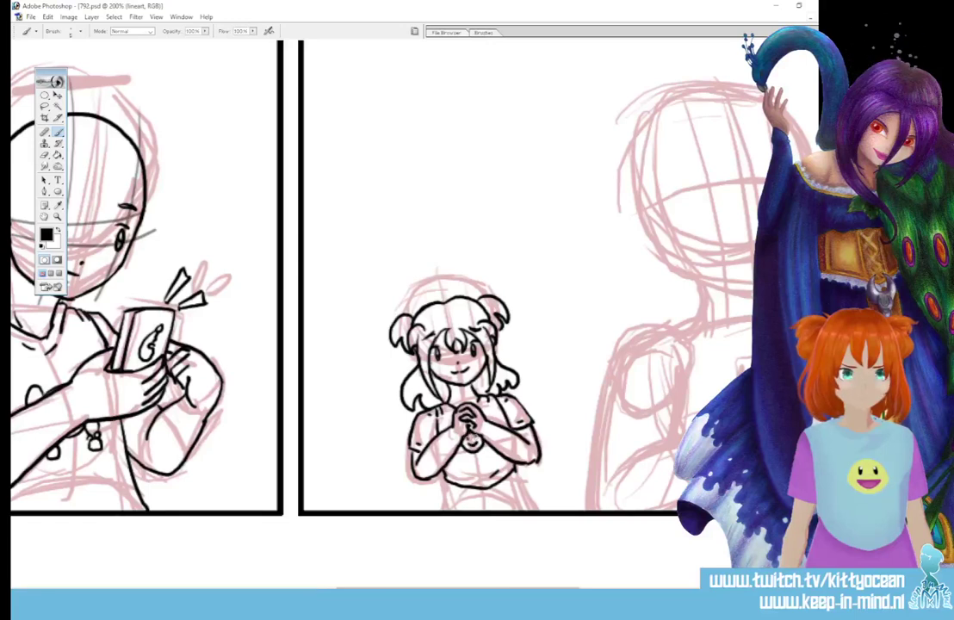
mouse_move(446, 477)
left_mouse_down()
mouse_move(456, 494)
mouse_move(446, 510)
left_mouse_up()
mouse_move(515, 469)
left_mouse_down()
mouse_move(514, 495)
mouse_move(536, 509)
left_mouse_up()
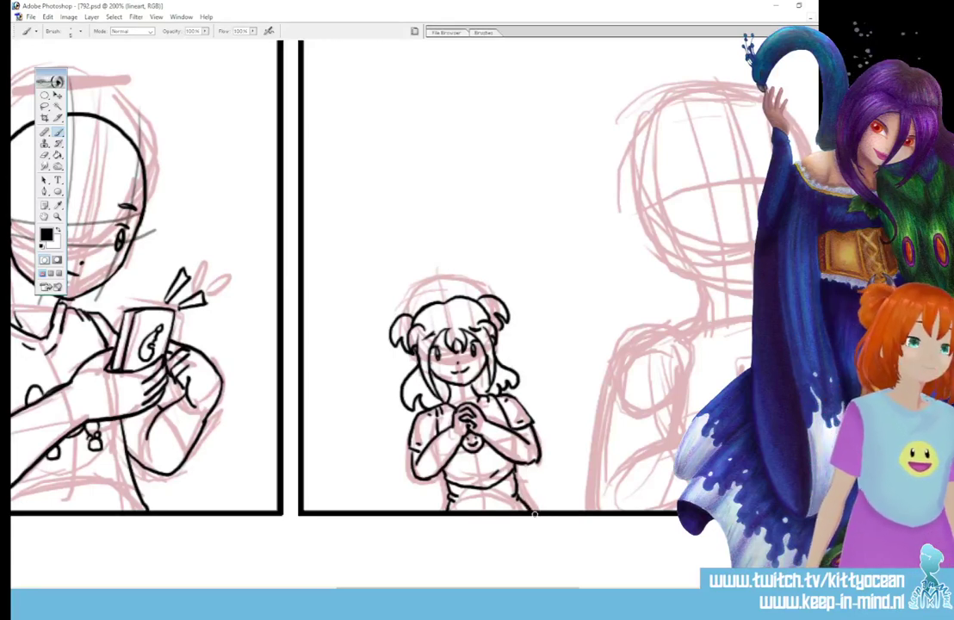
left_click_drag(409, 356, 416, 339)
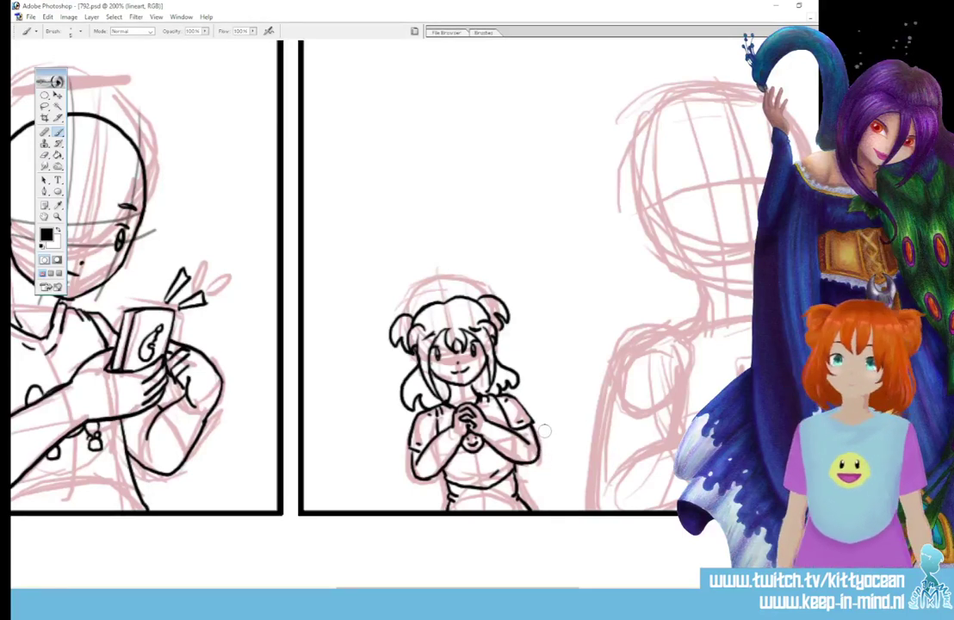
Step: With a smaller brush, ink the larger character's narrow oval eyes in the third panel, with upper lid lines and pupils
key("bracketleft")
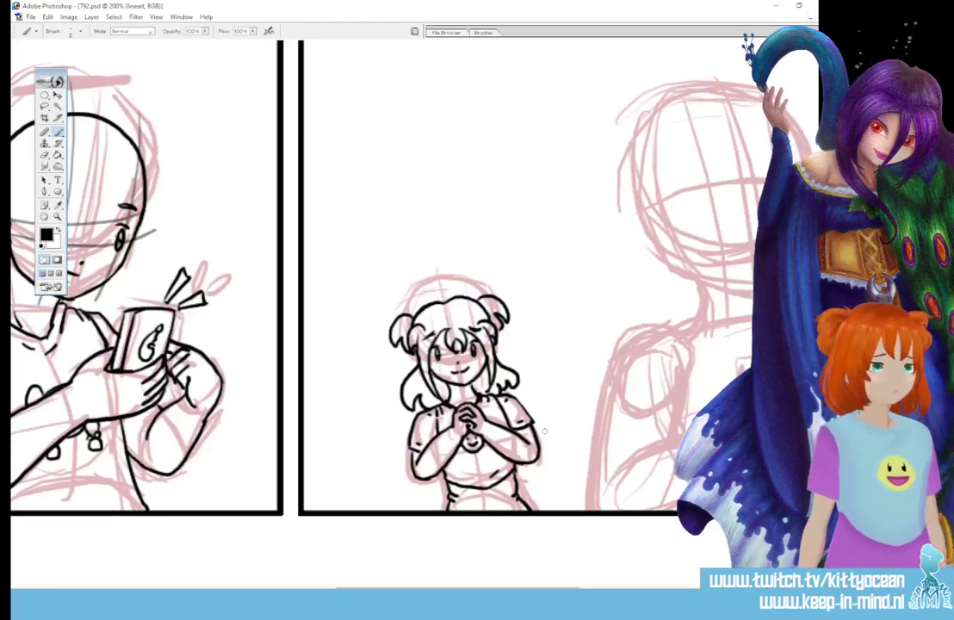
left_click_drag(550, 587, 589, 586)
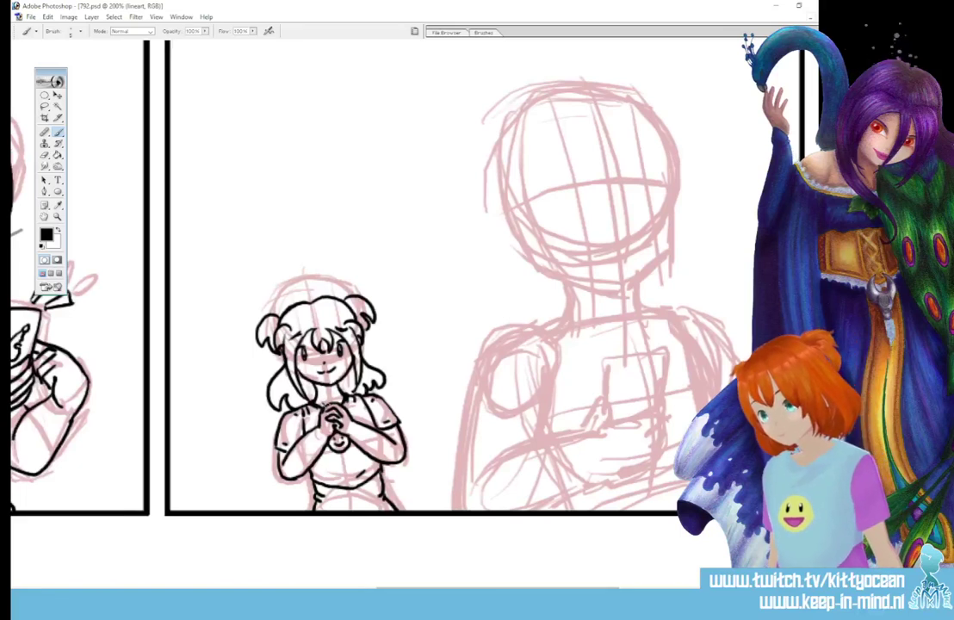
scroll(387, 301, "up", 5)
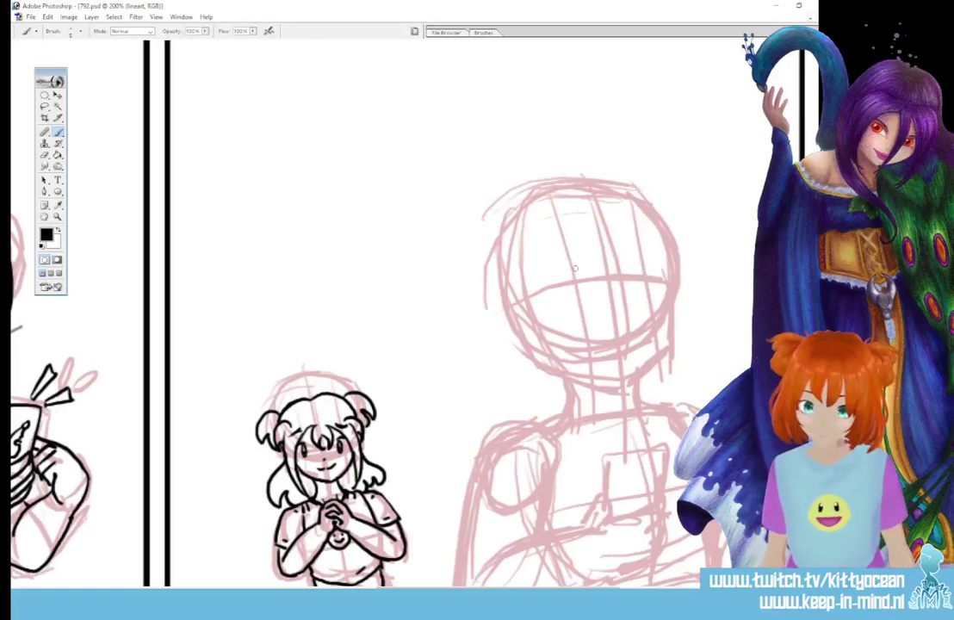
mouse_move(575, 266)
left_mouse_down()
mouse_move(576, 293)
mouse_move(576, 266)
left_mouse_up()
mouse_move(643, 262)
left_mouse_down()
mouse_move(640, 284)
mouse_move(644, 263)
left_mouse_up()
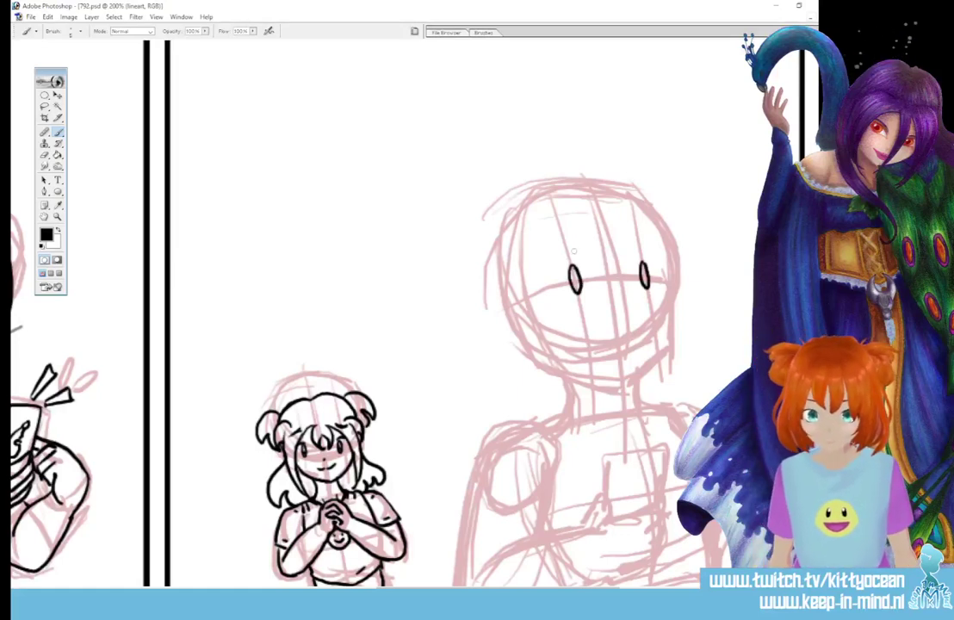
left_click_drag(554, 272, 577, 269)
left_click_drag(638, 261, 655, 261)
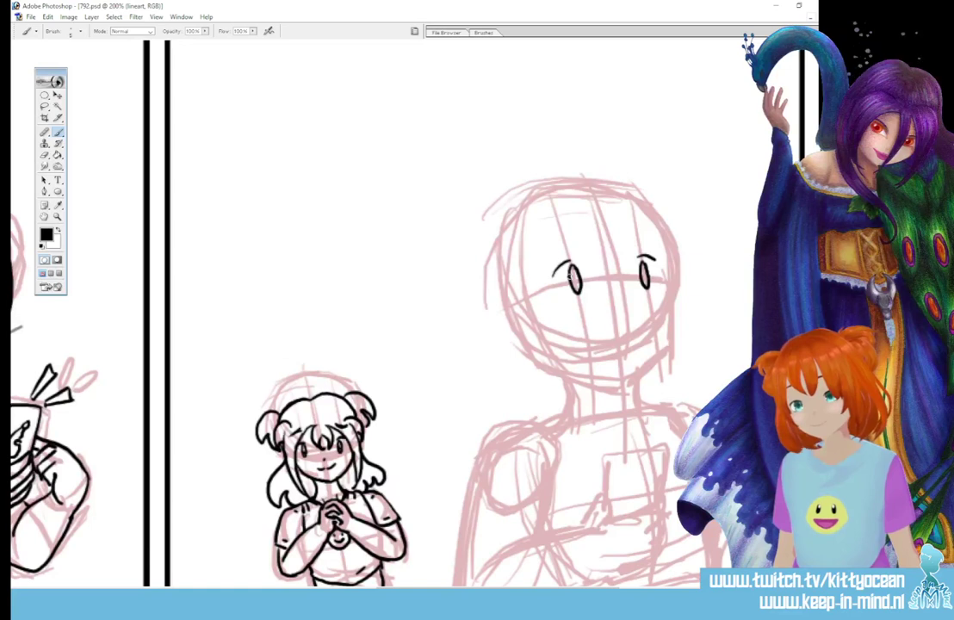
left_click_drag(572, 274, 577, 279)
left_click_drag(642, 268, 646, 273)
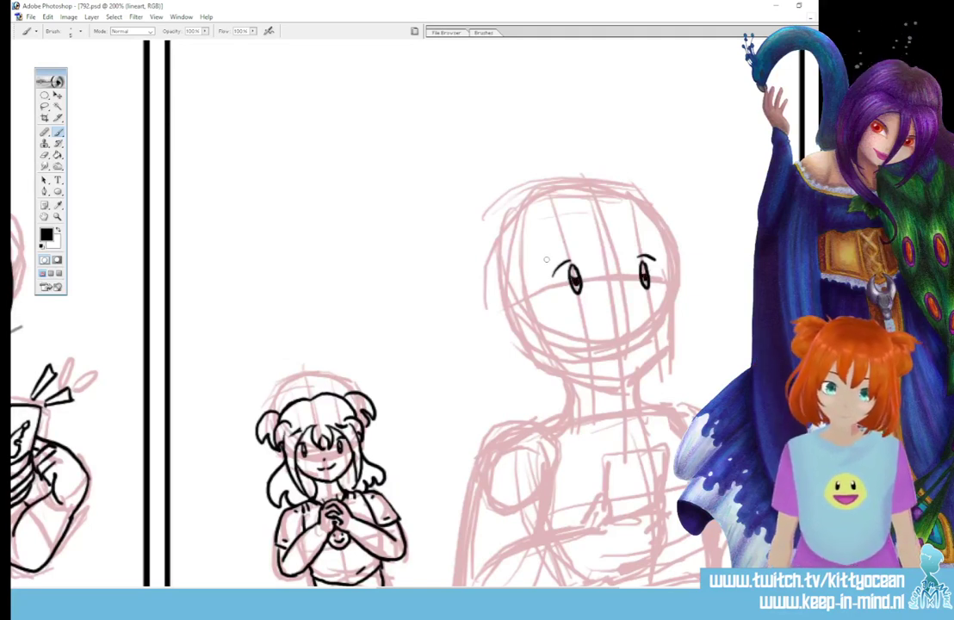
left_click_drag(539, 266, 564, 247)
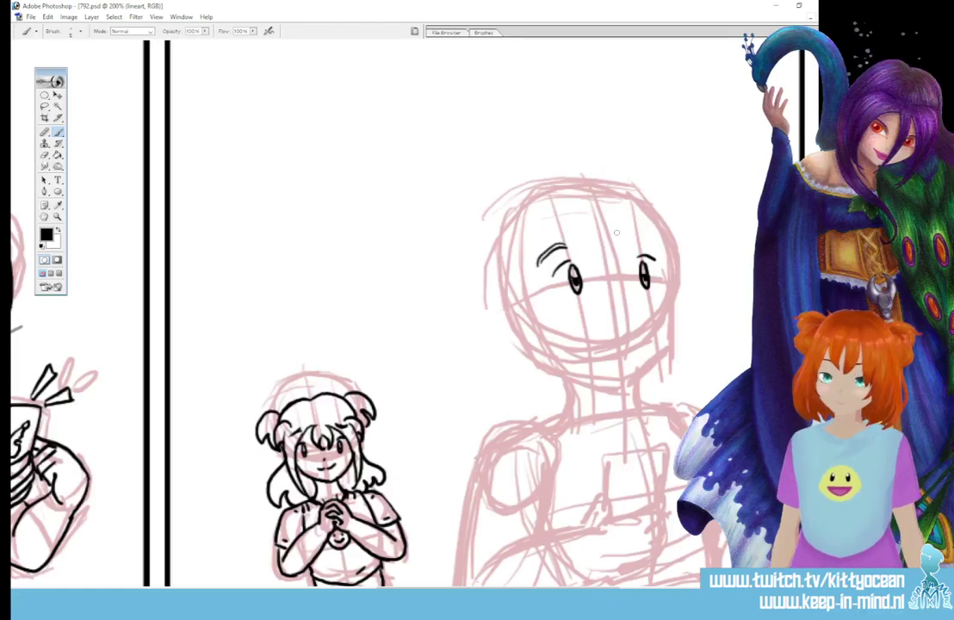
key("ctrl+alt+z")
key("ctrl+alt+z")
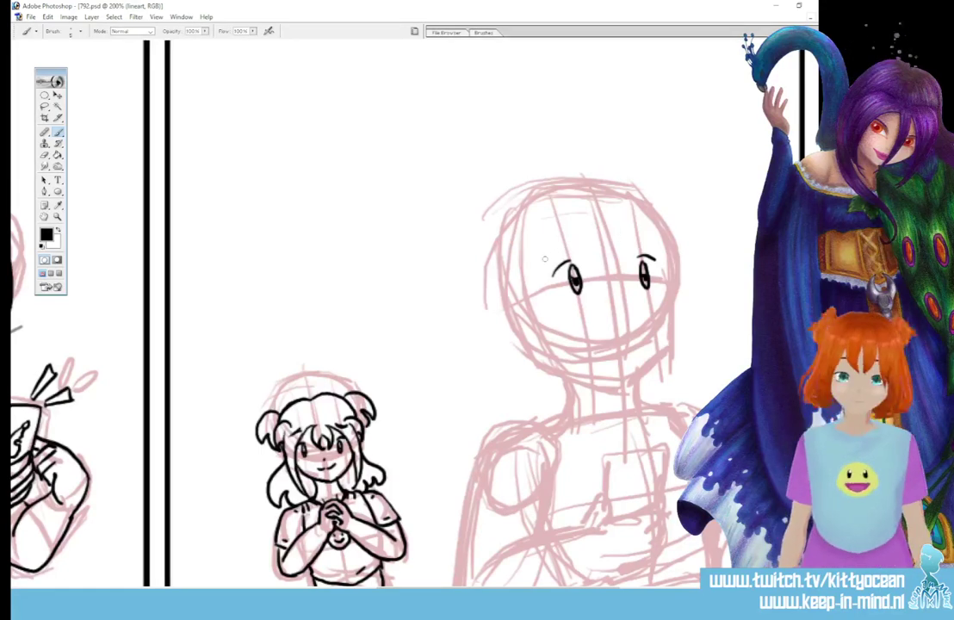
left_click_drag(546, 259, 563, 249)
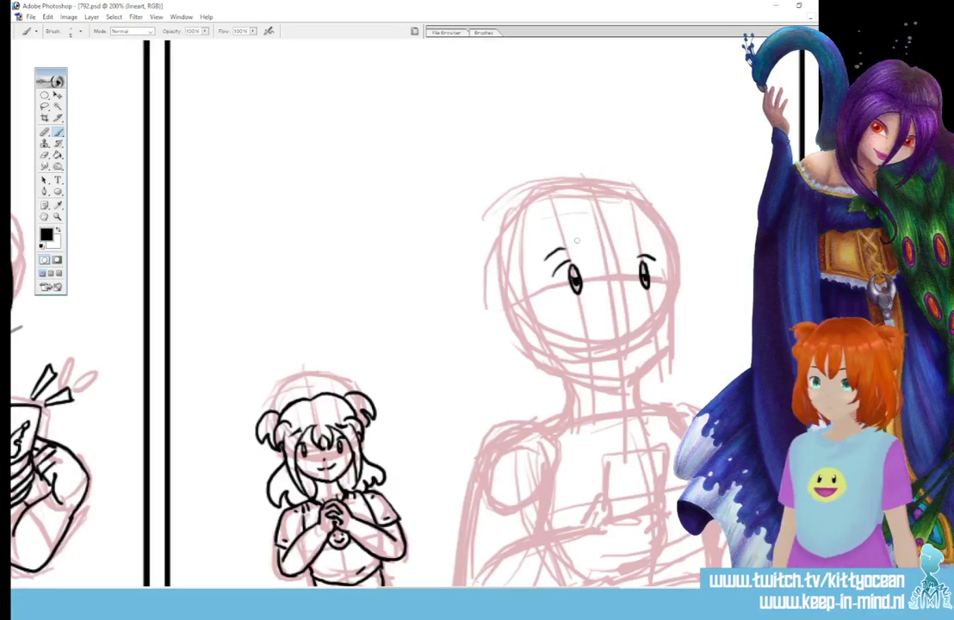
key("ctrl+alt+z")
Step: Ink the larger character's two arched eyebrows, a short nose stroke and a slight smile
left_click_drag(545, 260, 567, 252)
left_click_drag(636, 241, 657, 240)
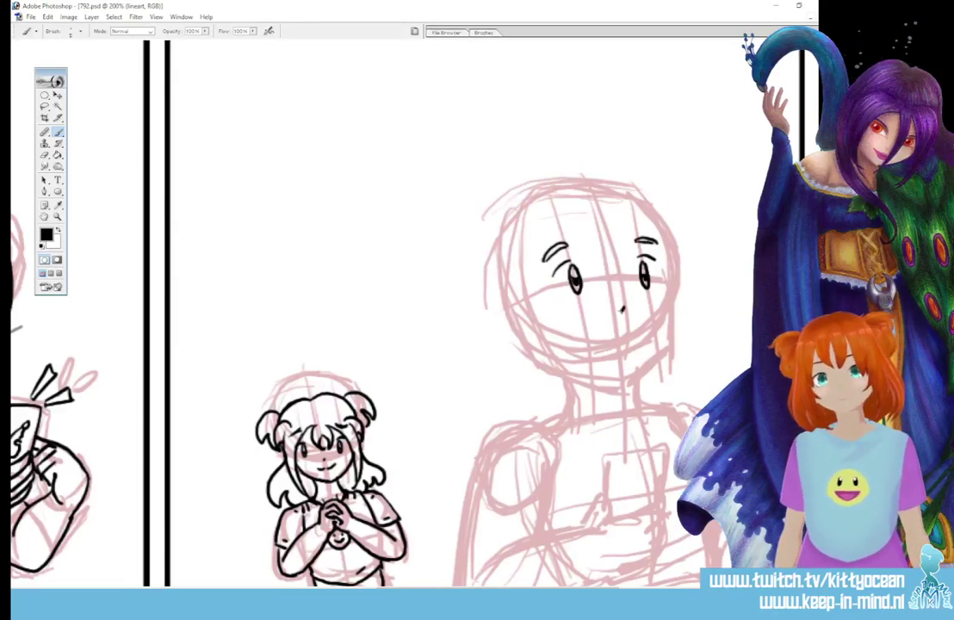
left_click_drag(623, 310, 593, 342)
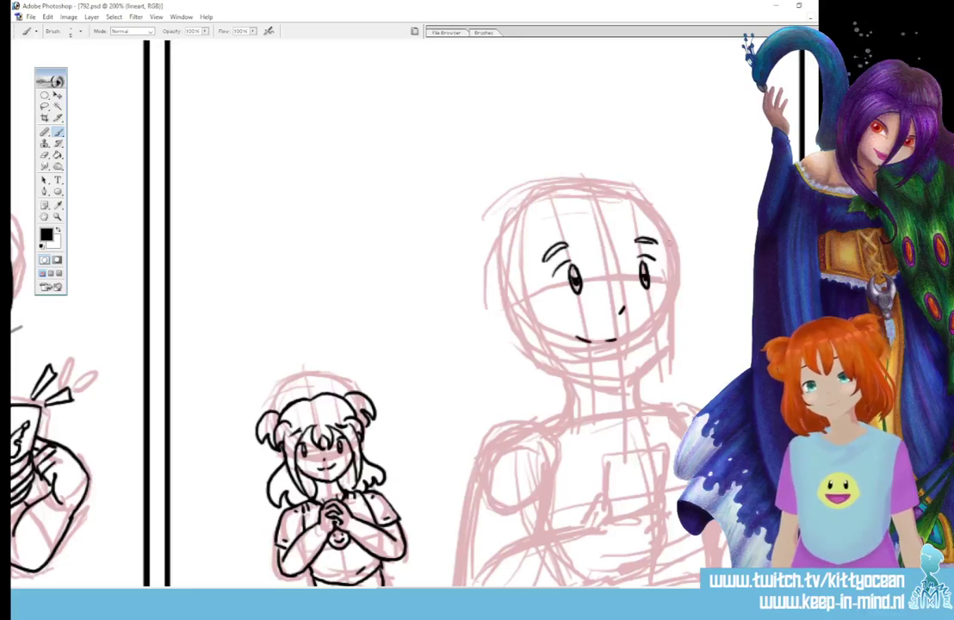
Step: Ink the larger character's cheek, jaw and ear, and close the head with a rounded skull outline
mouse_move(666, 261)
left_mouse_down()
mouse_move(669, 328)
mouse_move(628, 375)
left_mouse_up()
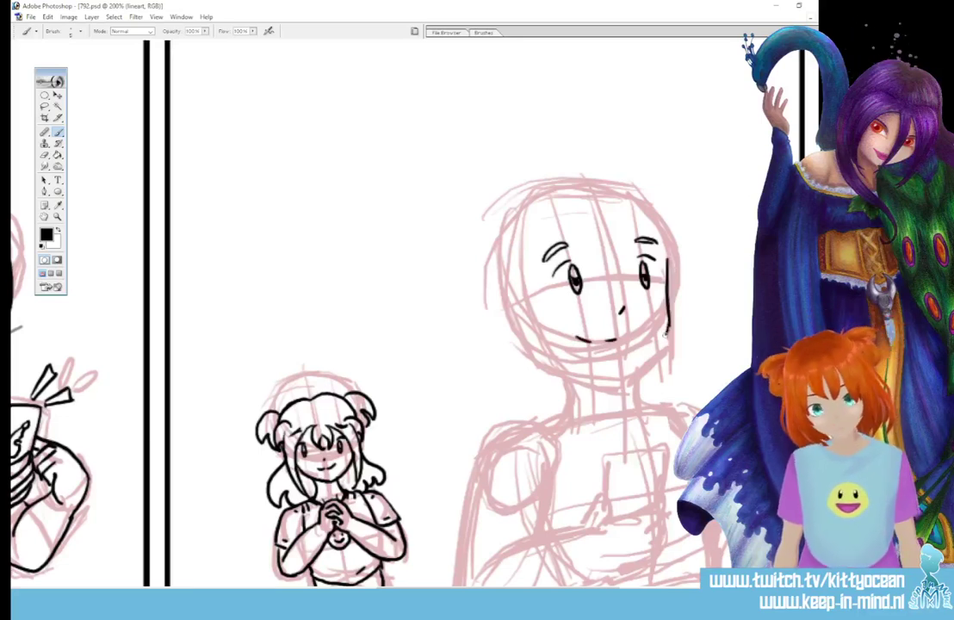
mouse_move(532, 315)
left_mouse_down()
mouse_move(537, 342)
mouse_move(559, 363)
mouse_move(627, 376)
left_mouse_up()
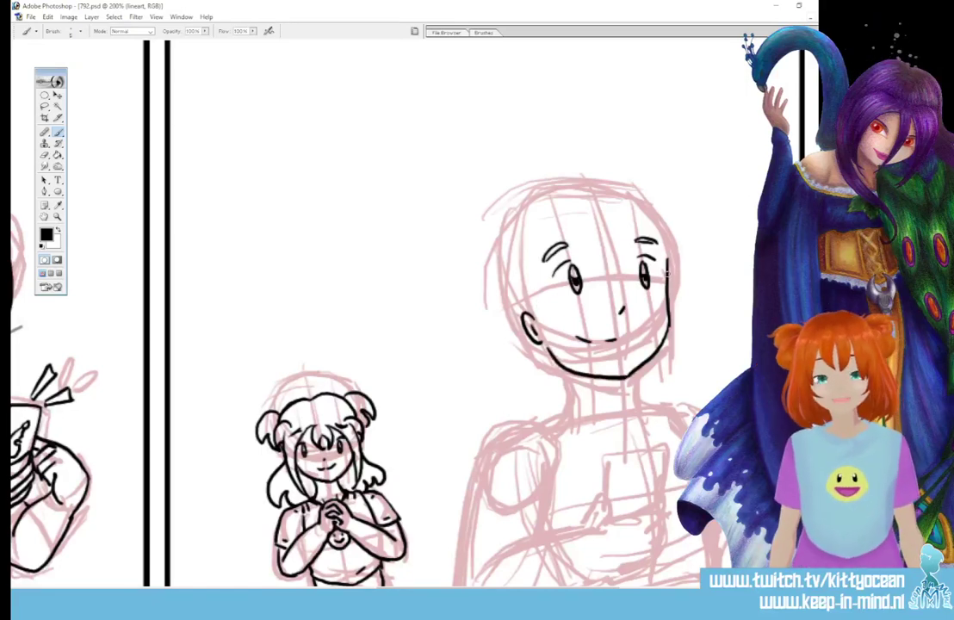
mouse_move(661, 269)
left_mouse_down()
mouse_move(656, 227)
mouse_move(625, 201)
mouse_move(589, 191)
mouse_move(544, 200)
mouse_move(515, 234)
mouse_move(504, 284)
mouse_move(513, 326)
mouse_move(534, 353)
mouse_move(566, 369)
left_mouse_up()
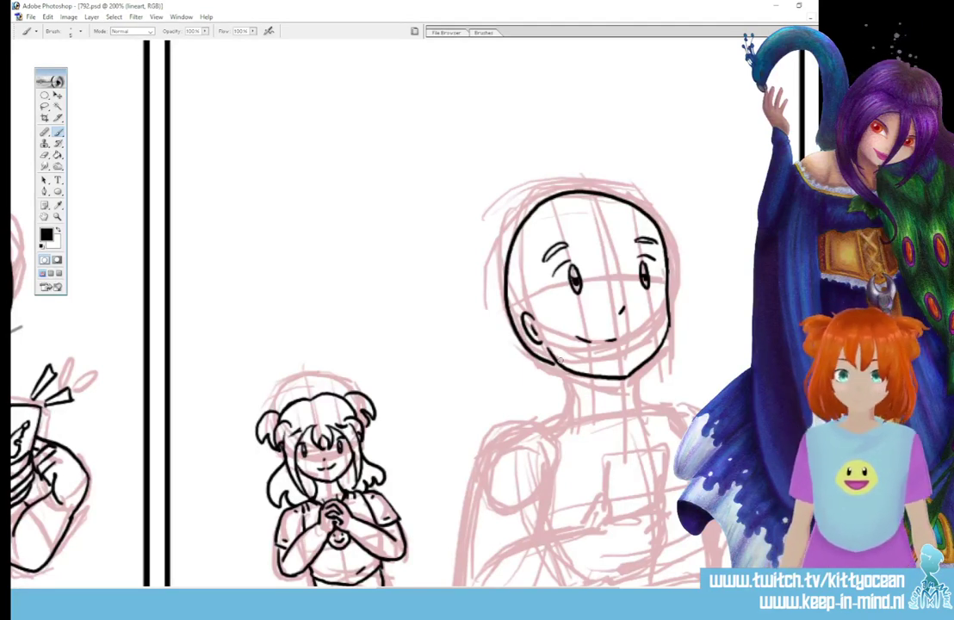
Step: Lasso the larger character's skull outline and shift it slightly to the right to line up with the cheek and jaw
key("l")
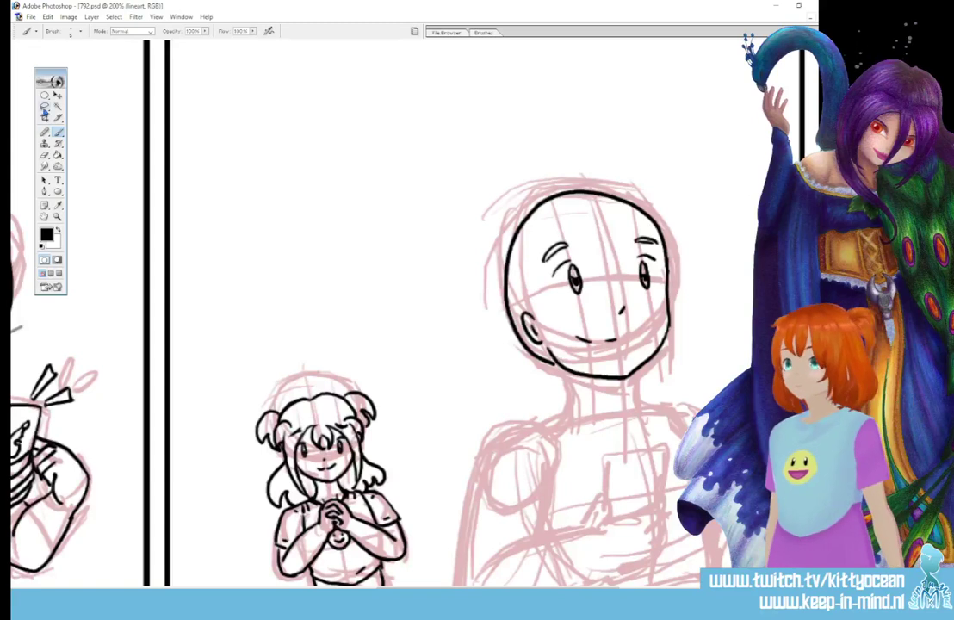
mouse_move(534, 343)
left_mouse_down()
mouse_move(530, 297)
mouse_move(542, 254)
mouse_move(585, 228)
mouse_move(649, 230)
mouse_move(684, 189)
mouse_move(602, 166)
left_mouse_up()
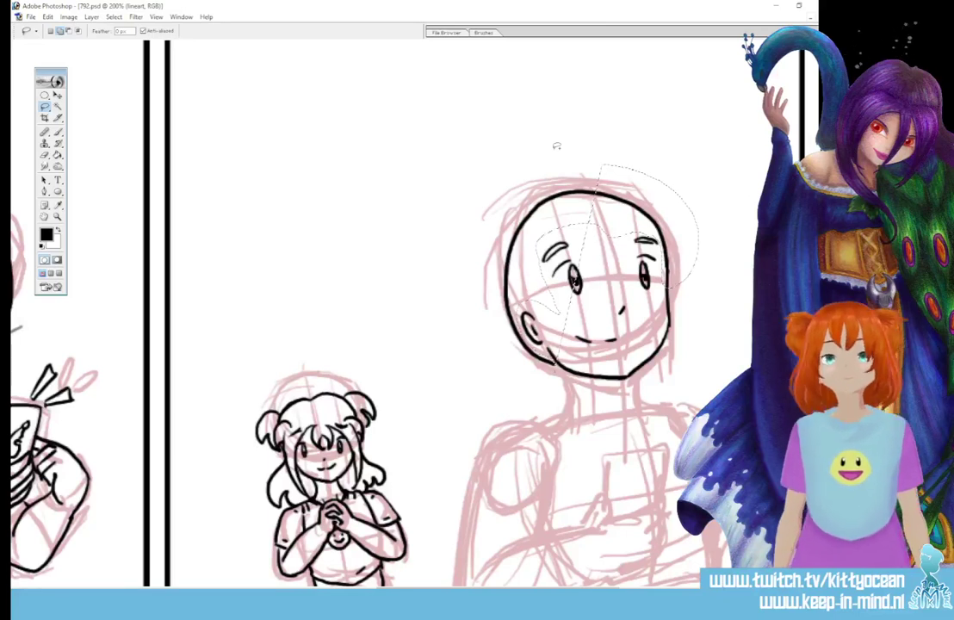
key("ctrl+d")
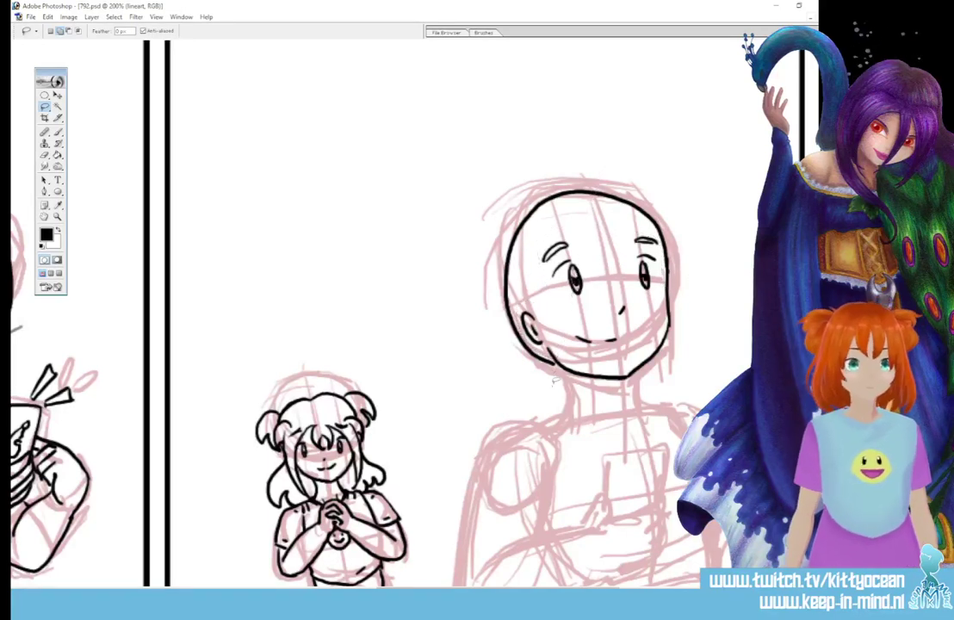
mouse_move(516, 297)
left_mouse_down()
mouse_move(558, 213)
mouse_move(603, 205)
mouse_move(644, 219)
mouse_move(662, 240)
mouse_move(665, 273)
mouse_move(698, 216)
mouse_move(522, 160)
mouse_move(547, 394)
left_mouse_up()
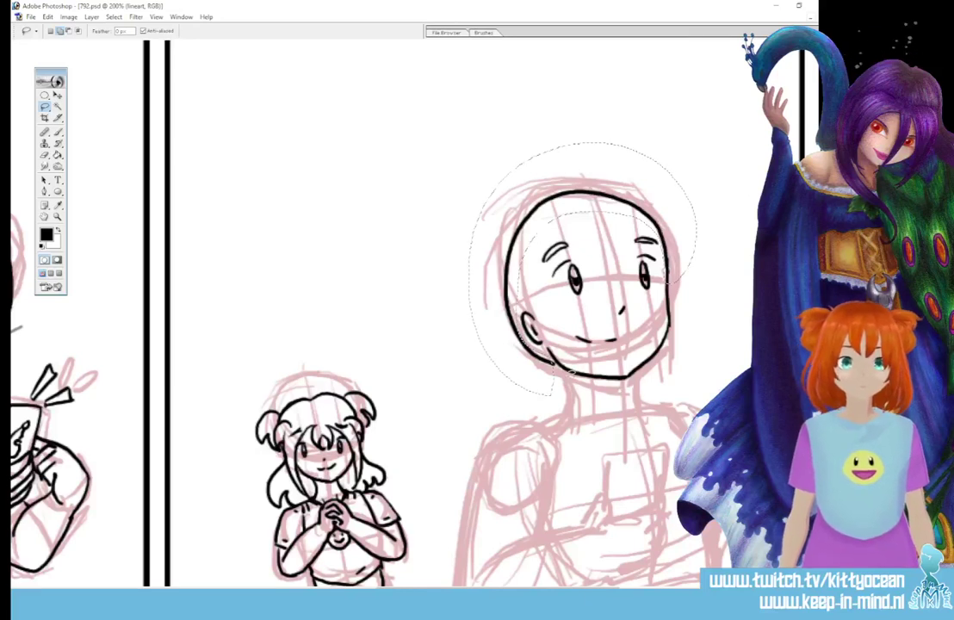
left_click(57, 94)
left_click_drag(641, 275, 643, 273)
key("ctrl+z")
left_click_drag(656, 225, 659, 224)
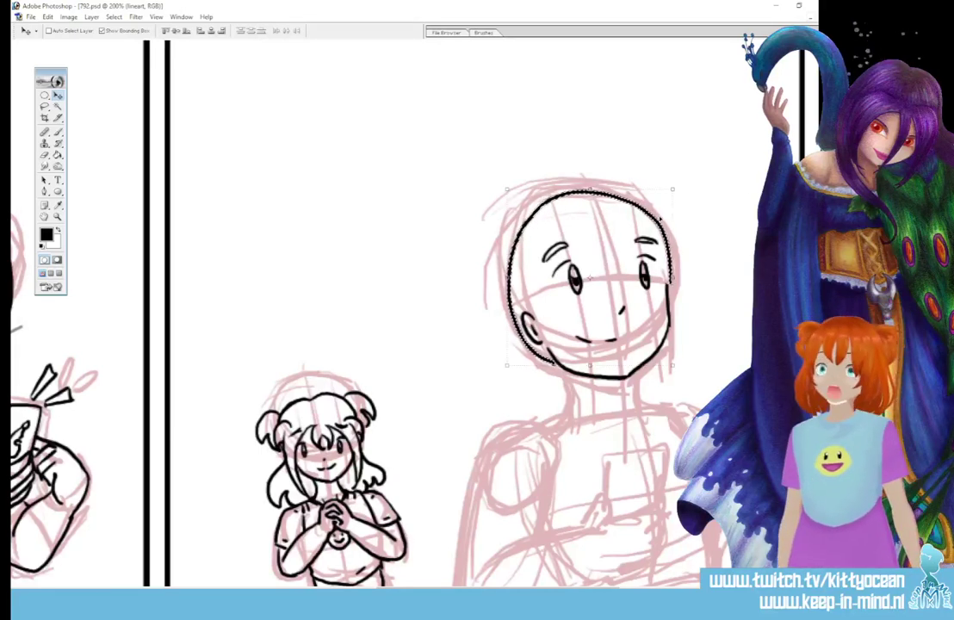
key("ctrl+d")
key("b")
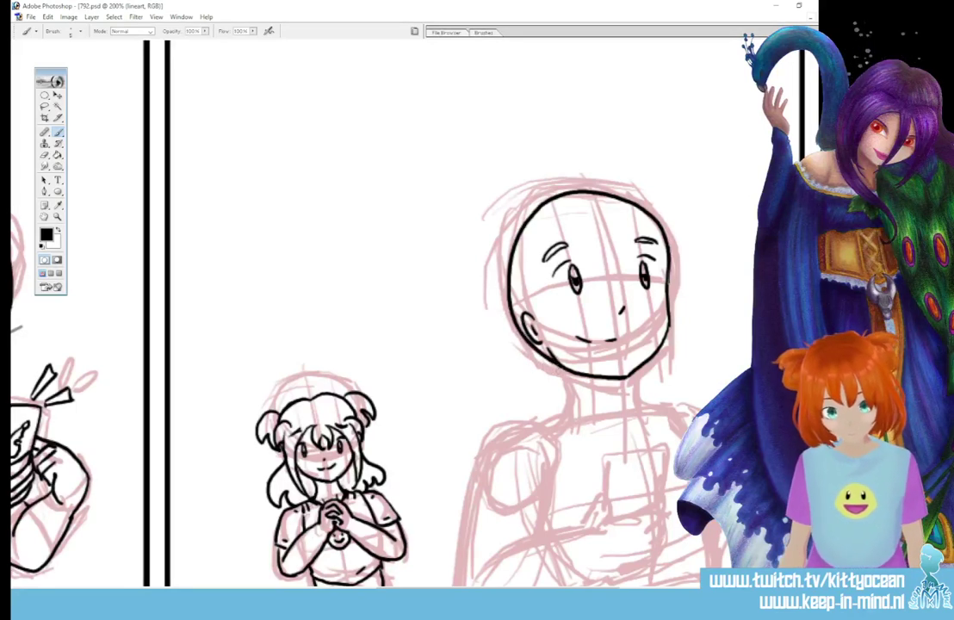
Step: Ink both sides of the larger character's neck and the two short throat lines at its base
left_click_drag(555, 362, 565, 420)
left_click_drag(637, 370, 648, 404)
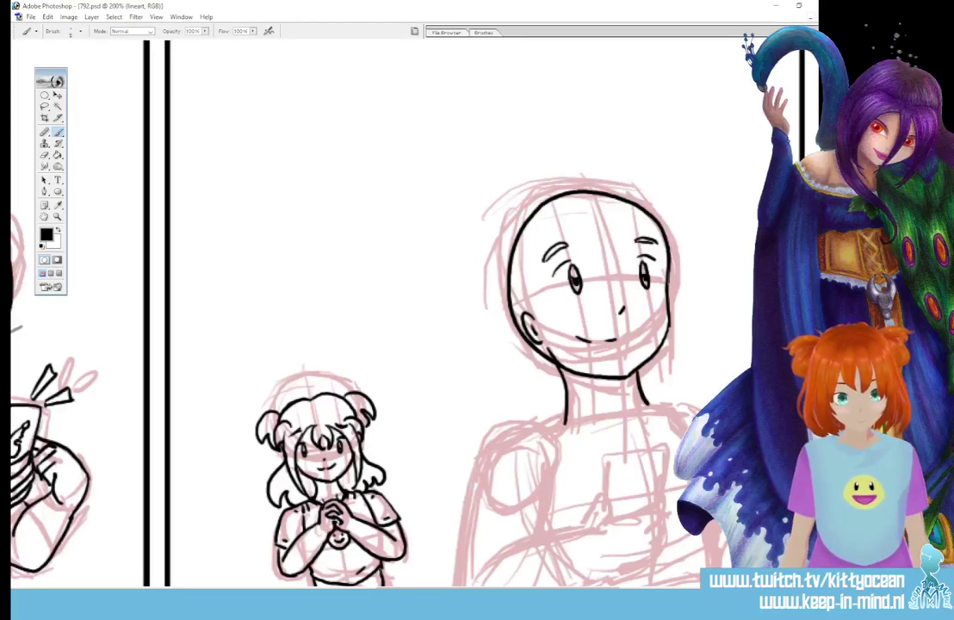
left_click_drag(587, 412, 601, 429)
left_click_drag(630, 396, 629, 426)
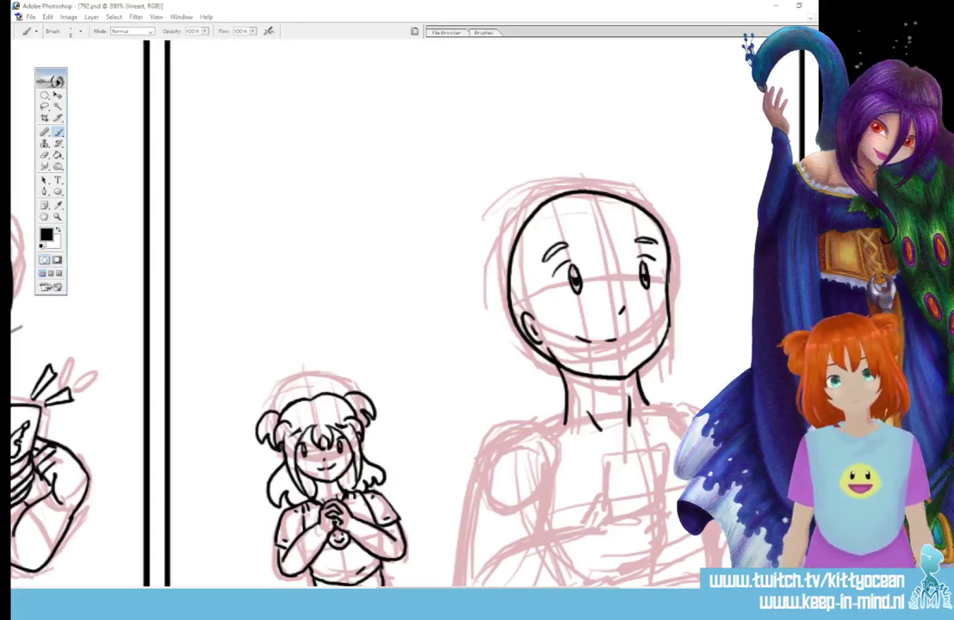
Step: Ink the phone in front of the larger character's chest, with its thick edge and the small logo on its back
scroll(405, 327, "down", 3)
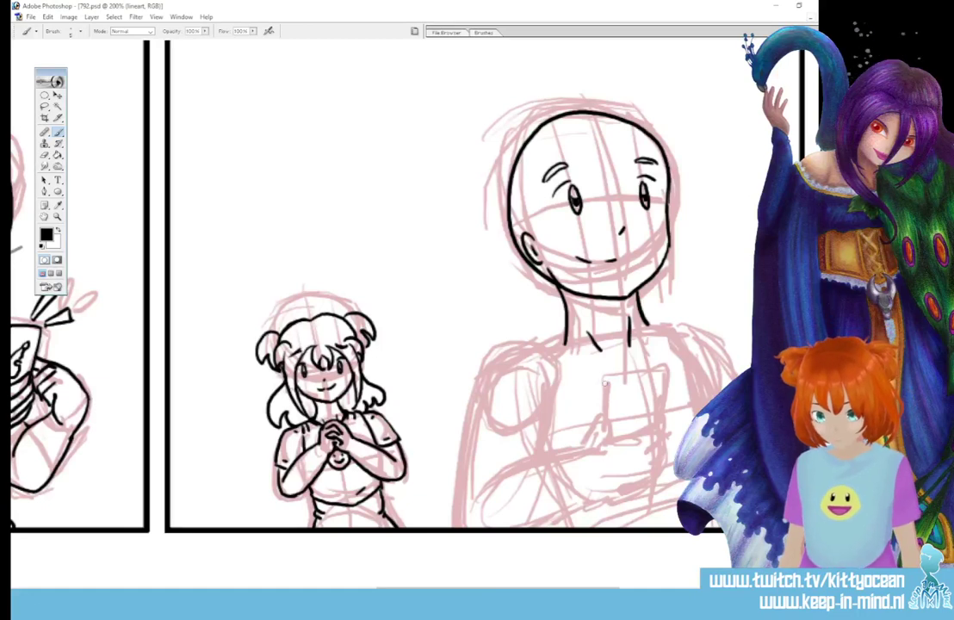
mouse_move(607, 384)
left_mouse_down()
mouse_move(609, 433)
mouse_move(625, 376)
mouse_move(606, 384)
mouse_move(658, 376)
mouse_move(661, 419)
left_mouse_up()
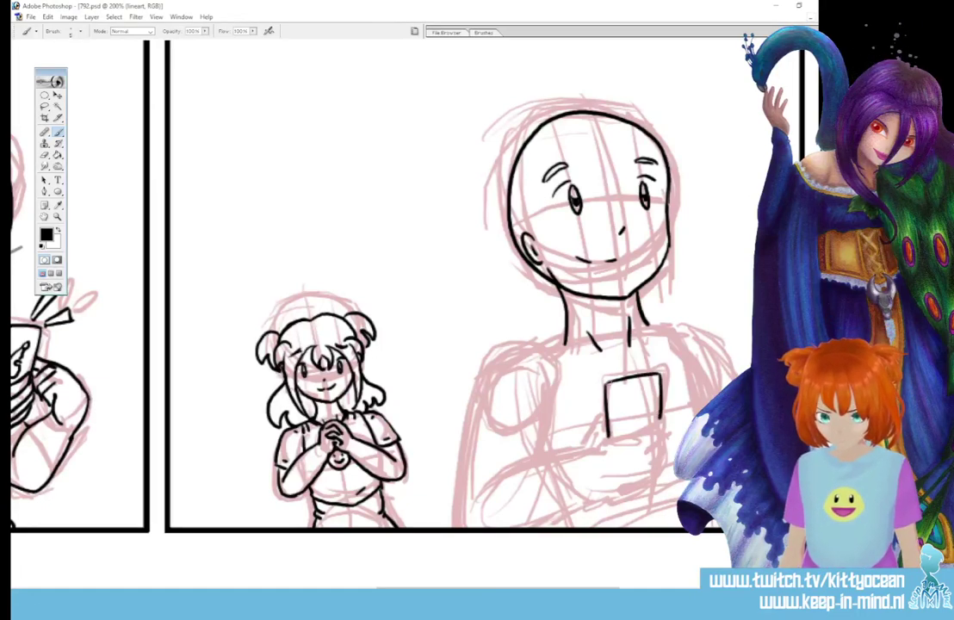
mouse_move(609, 387)
left_mouse_down()
mouse_move(659, 377)
mouse_move(632, 428)
mouse_move(636, 416)
mouse_move(642, 428)
mouse_move(639, 404)
left_mouse_up()
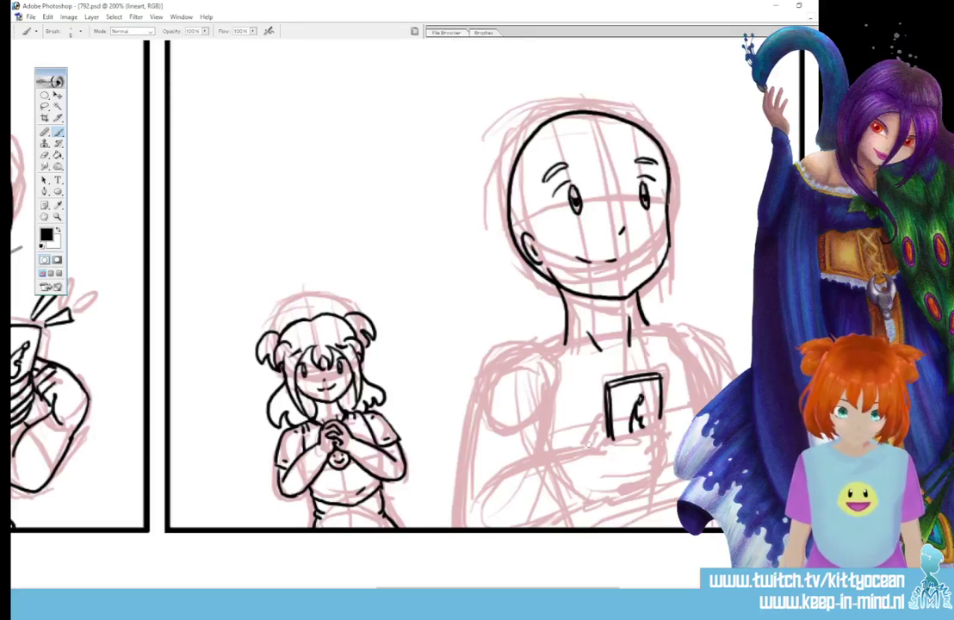
Step: Ink the larger character's hand gripping the phone, with its thumb and curled fingers, and both edges of the forearm
mouse_move(588, 445)
left_mouse_down()
mouse_move(606, 423)
mouse_move(612, 438)
mouse_move(663, 417)
mouse_move(649, 446)
left_mouse_up()
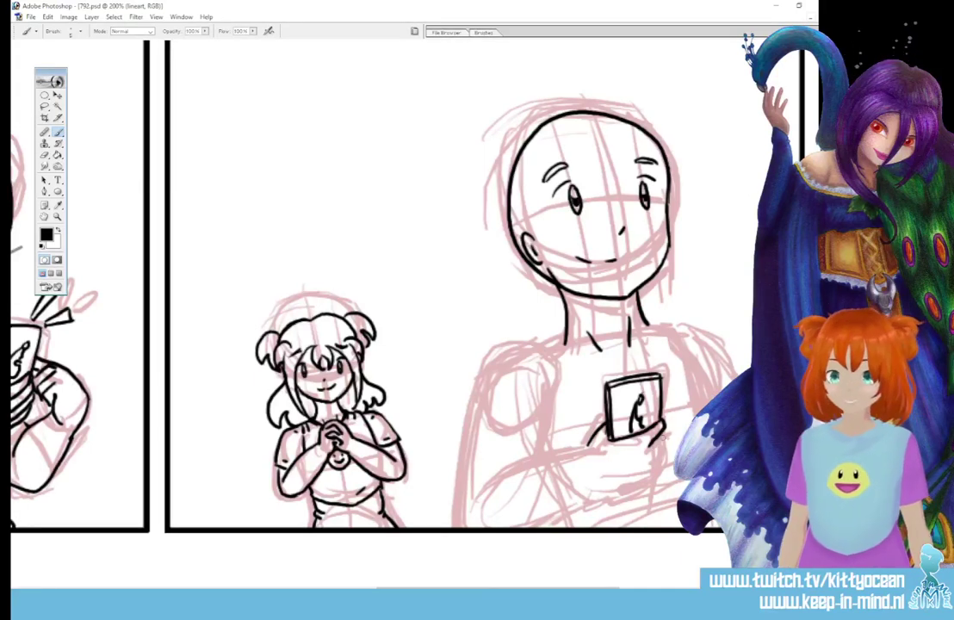
mouse_move(664, 433)
left_mouse_down()
mouse_move(655, 459)
mouse_move(662, 474)
mouse_move(659, 466)
mouse_move(643, 486)
mouse_move(621, 480)
mouse_move(651, 487)
left_mouse_up()
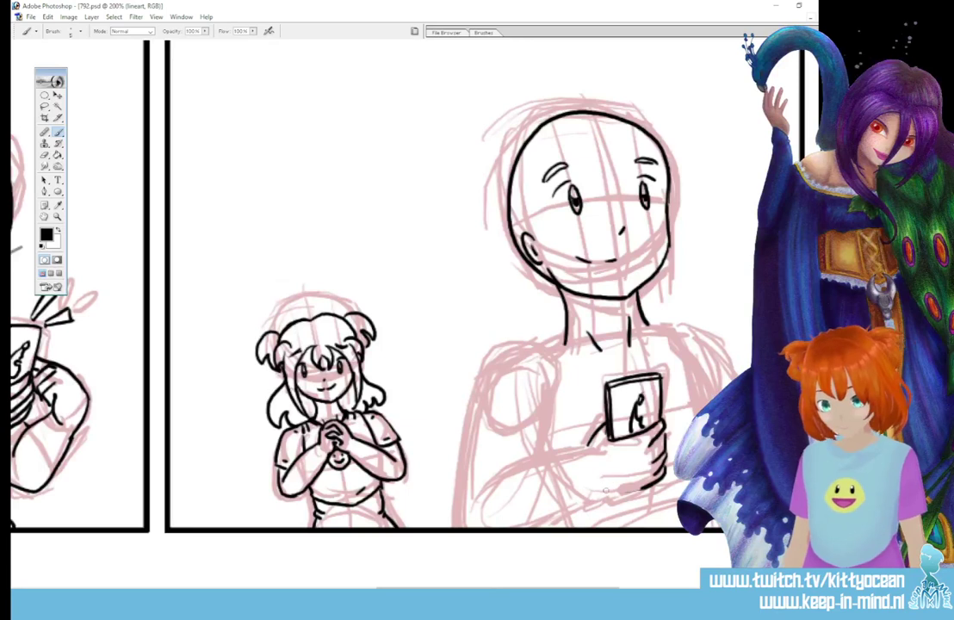
left_click_drag(598, 495, 644, 486)
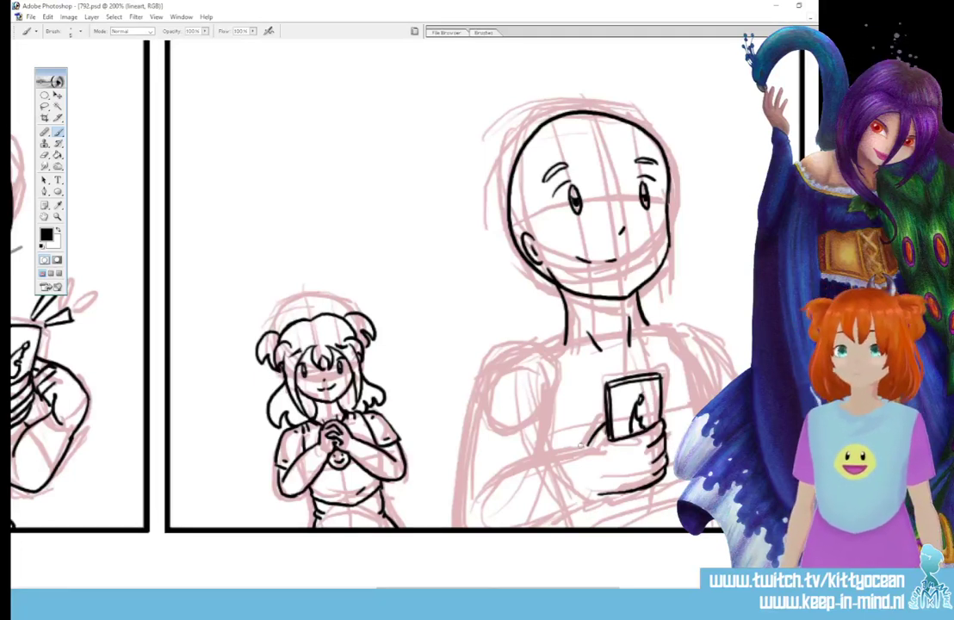
mouse_move(600, 444)
left_mouse_down()
mouse_move(542, 452)
mouse_move(486, 497)
left_mouse_up()
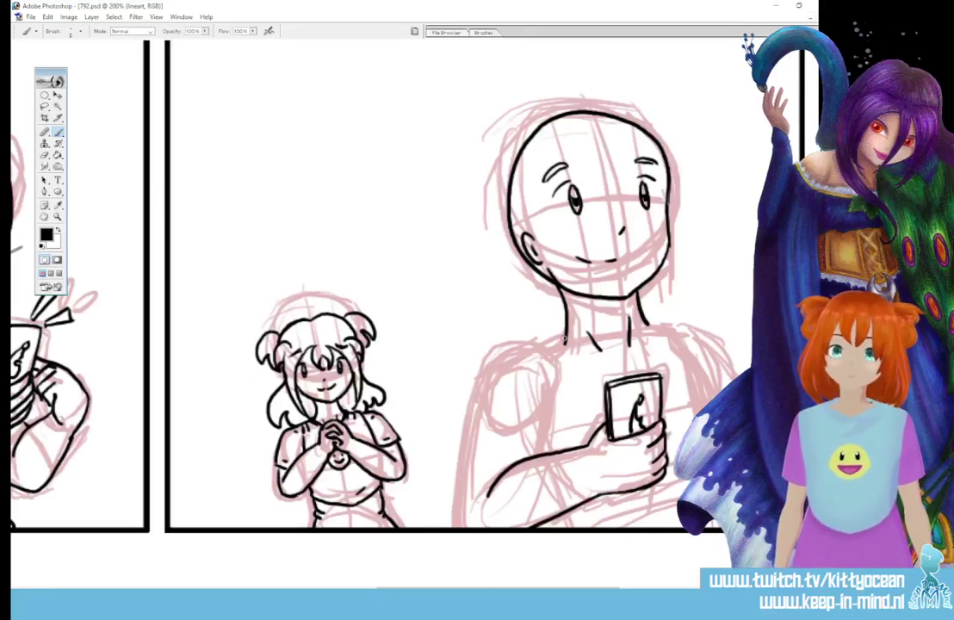
Step: Ink the larger character's T-shirt collar, both shoulders and the near sleeve with its hem, plus the elbow edge below it
mouse_move(561, 341)
left_mouse_down()
mouse_move(620, 372)
mouse_move(651, 322)
mouse_move(660, 348)
left_mouse_up()
mouse_move(562, 338)
left_mouse_down()
mouse_move(553, 352)
mouse_move(530, 349)
mouse_move(447, 439)
mouse_move(488, 469)
left_mouse_up()
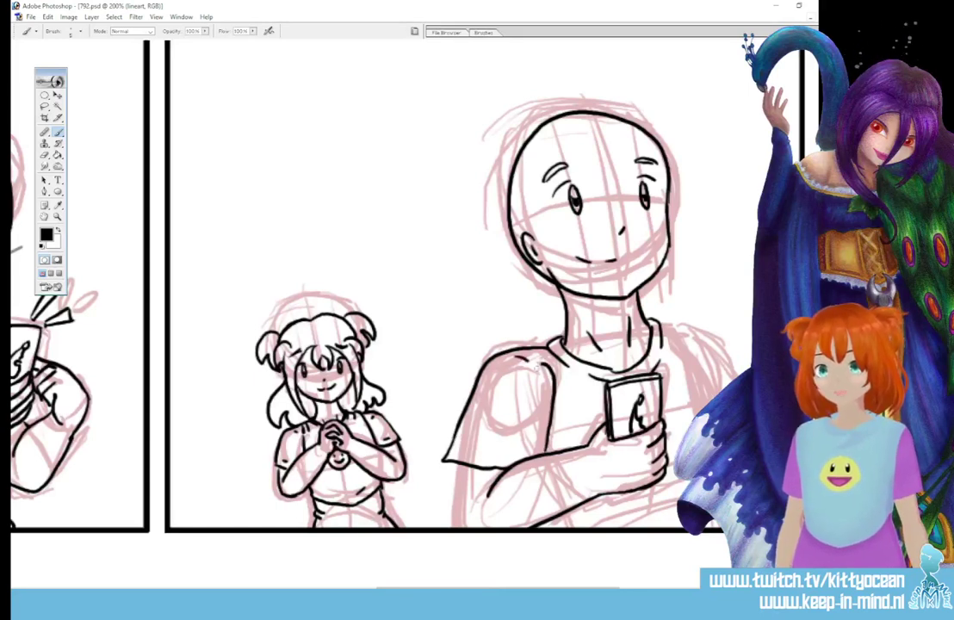
left_click_drag(462, 466, 465, 528)
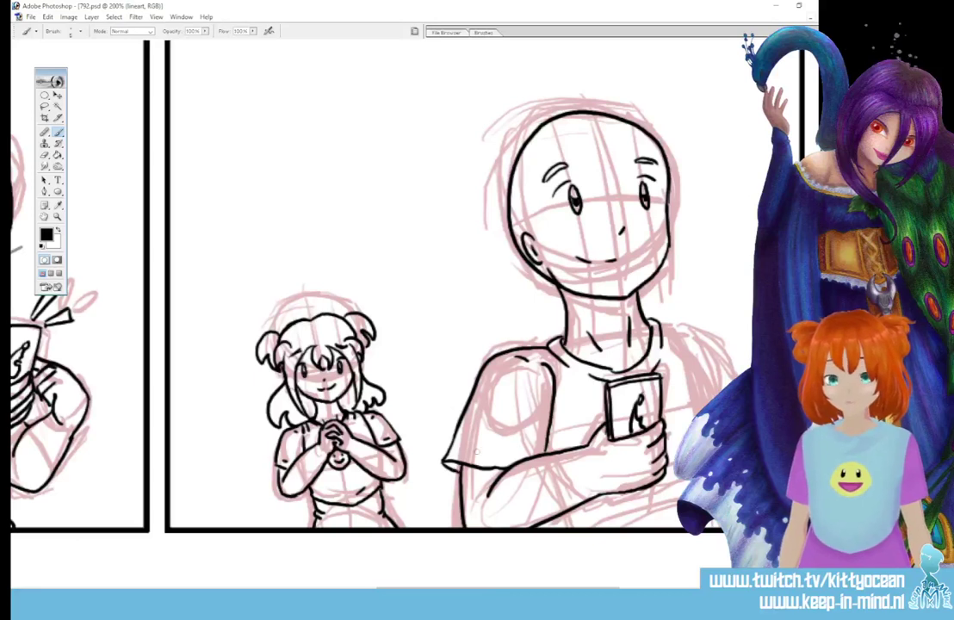
left_click_drag(476, 453, 507, 452)
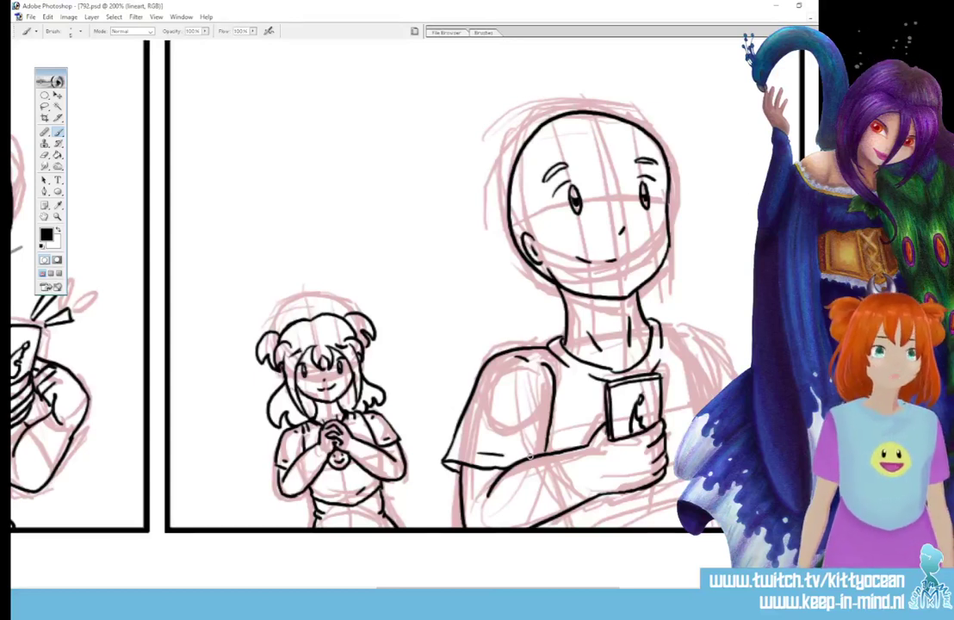
mouse_move(661, 327)
left_mouse_down()
mouse_move(684, 351)
mouse_move(706, 404)
left_mouse_up()
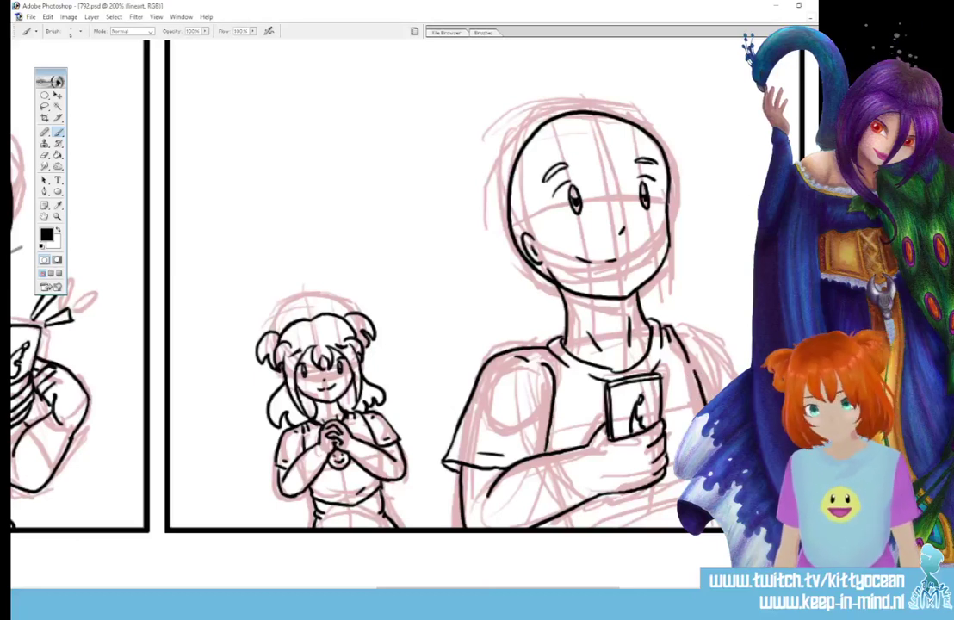
mouse_move(676, 327)
left_mouse_down()
mouse_move(721, 346)
mouse_move(745, 375)
left_mouse_up()
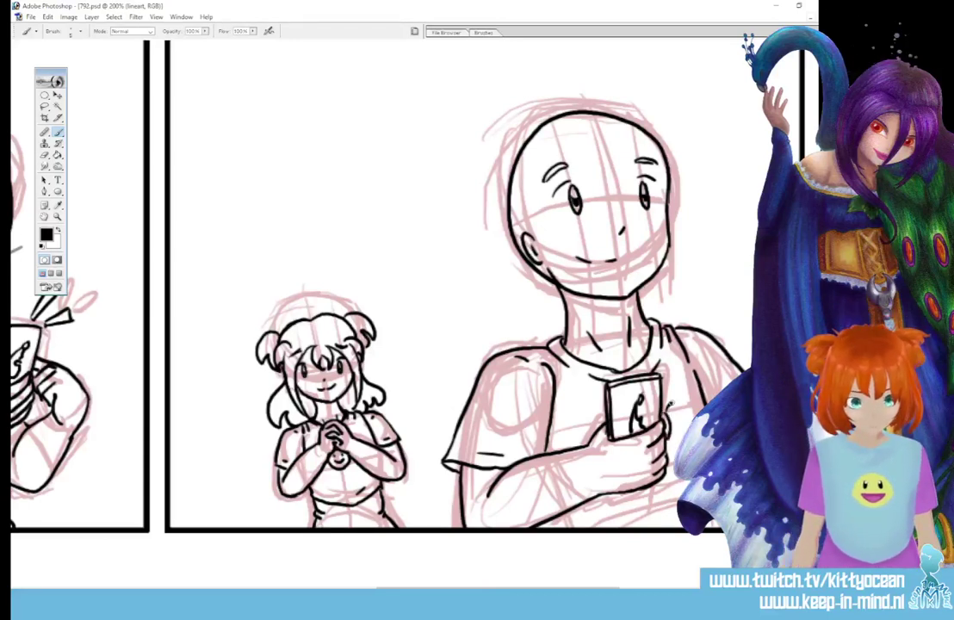
Step: Ink the shirt print around the phone hand to match the previous panel, and finish the larger character's far sleeve and bent arm
left_click_drag(671, 403, 671, 429)
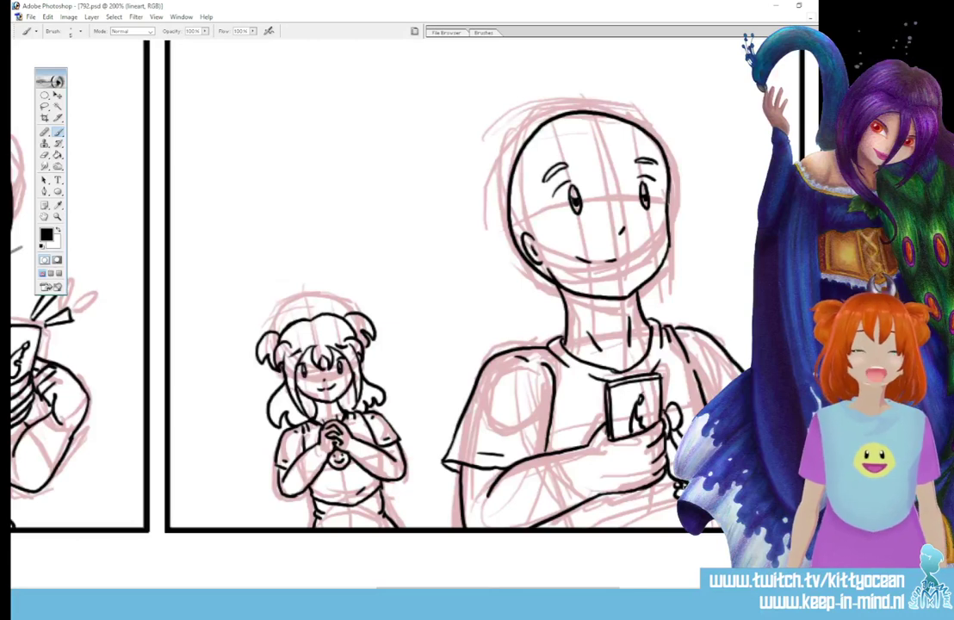
left_click_drag(585, 589, 460, 588)
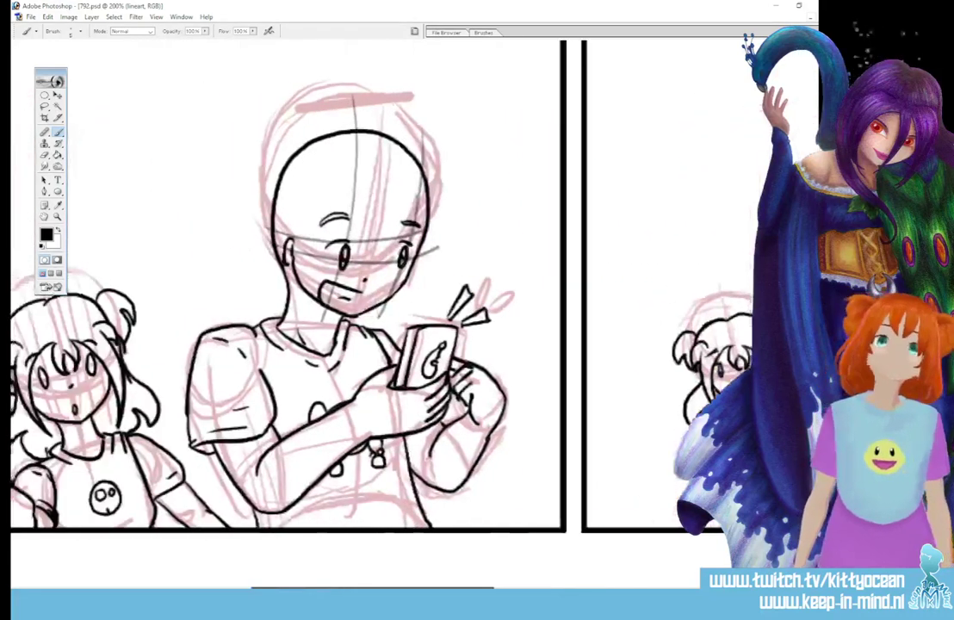
left_click_drag(318, 384, 458, 383)
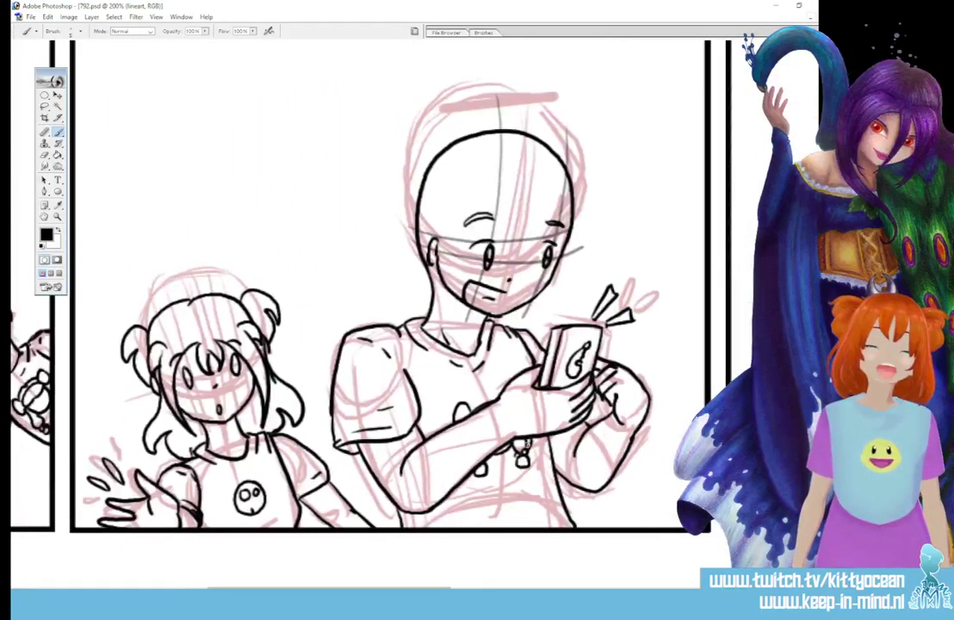
left_click_drag(329, 589, 563, 589)
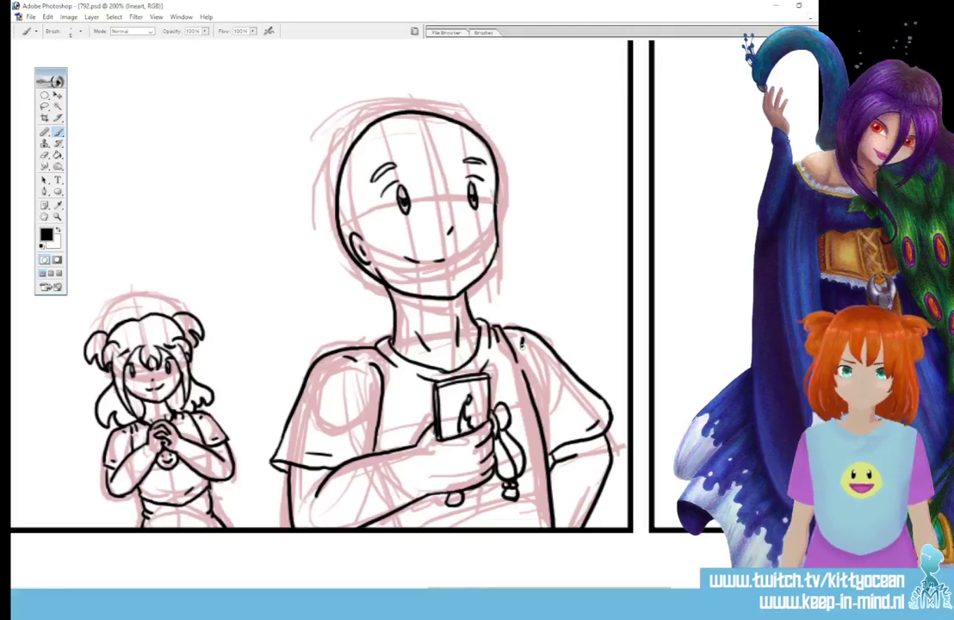
Step: In the last panel, ink the small character's wide round eyes, little open mouth and the first fringe strands framing the face
left_click_drag(550, 592, 684, 592)
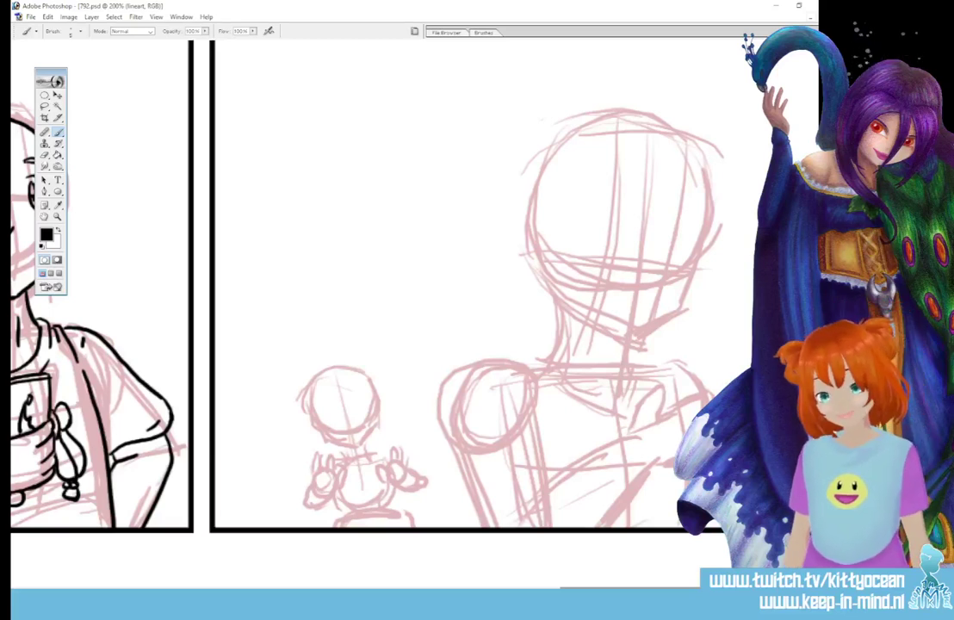
mouse_move(338, 414)
left_mouse_down()
mouse_move(334, 428)
mouse_move(338, 414)
mouse_move(361, 415)
left_mouse_up()
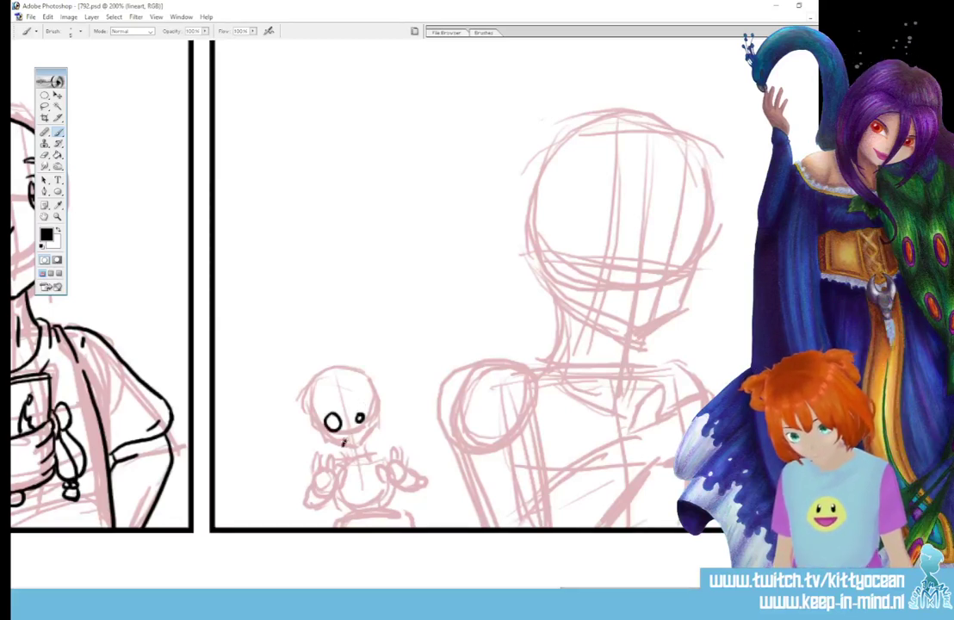
mouse_move(339, 405)
left_mouse_down()
mouse_move(348, 406)
mouse_move(311, 454)
mouse_move(376, 439)
left_mouse_up()
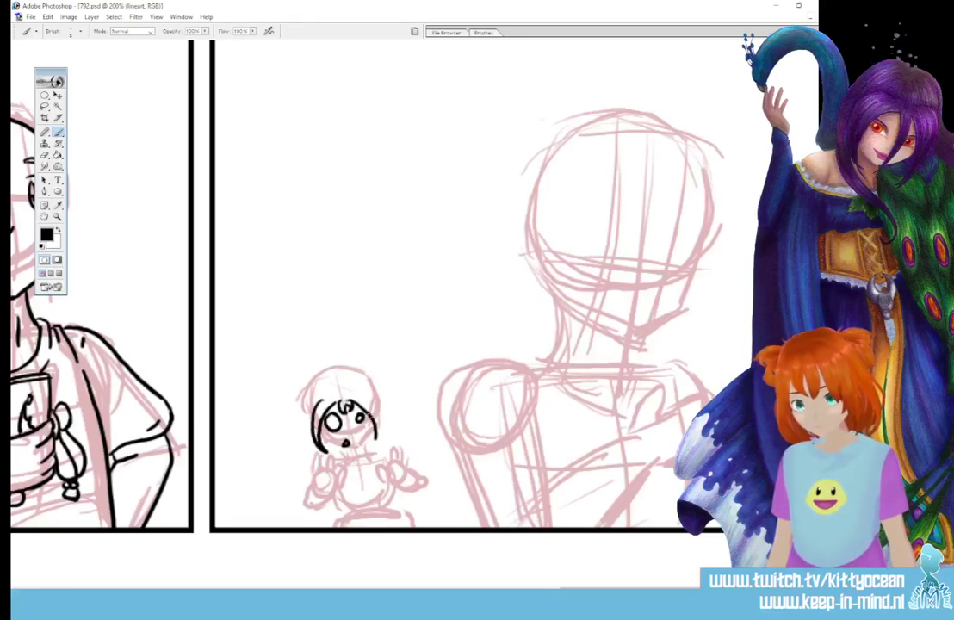
Step: Ink the rest of the small character's hair, with the side locks, the top of the head and the two tufted buns
left_click_drag(366, 398, 379, 443)
left_click_drag(316, 389, 305, 413)
left_click_drag(357, 388, 379, 406)
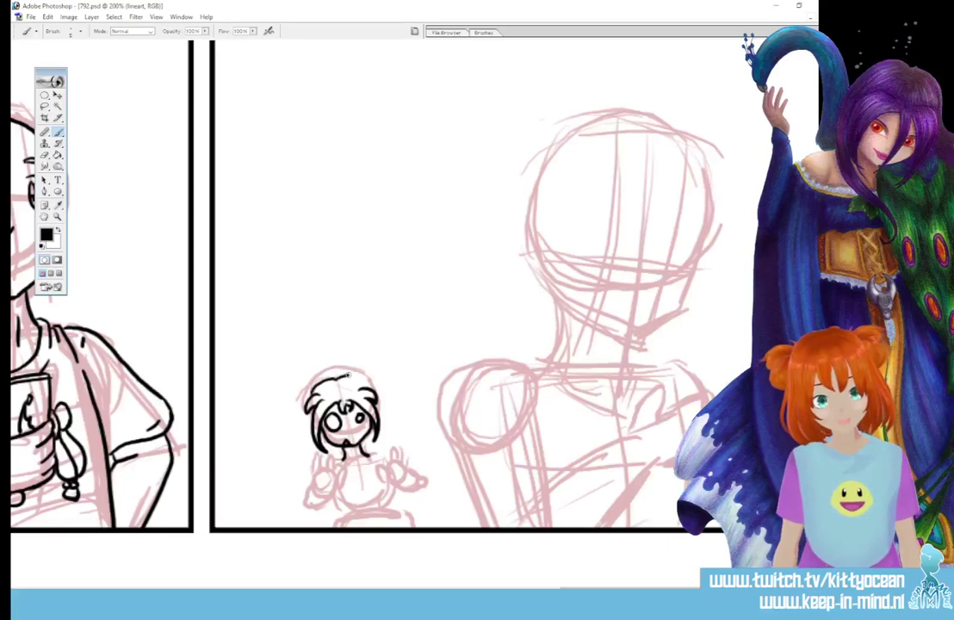
mouse_move(316, 384)
left_mouse_down()
mouse_move(293, 410)
mouse_move(312, 426)
left_mouse_up()
left_click_drag(367, 388, 387, 401)
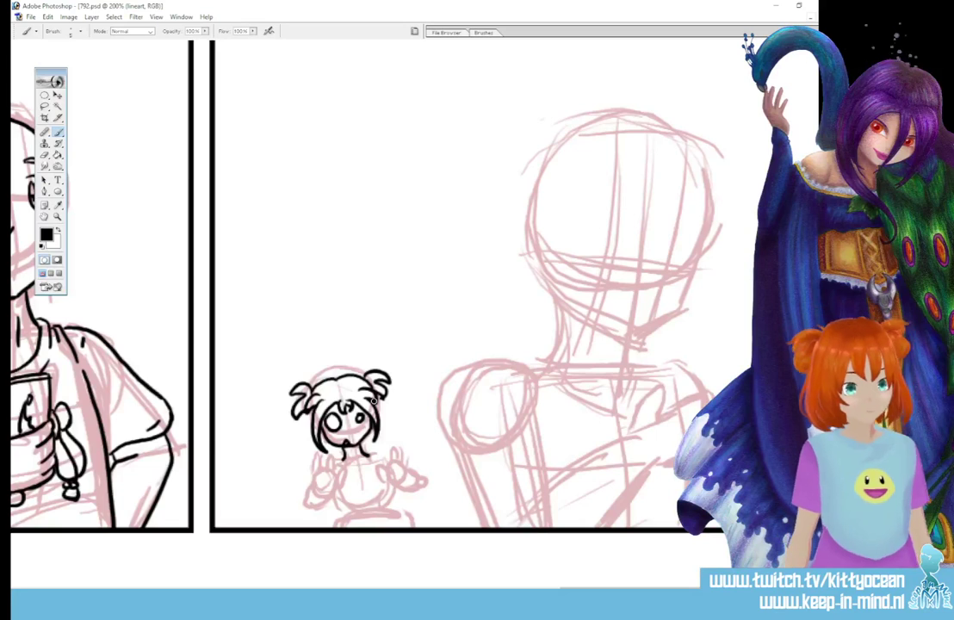
Step: Ink the small character's two raised hands with spread fingers, and remove the left one again
left_click_drag(332, 490, 338, 468)
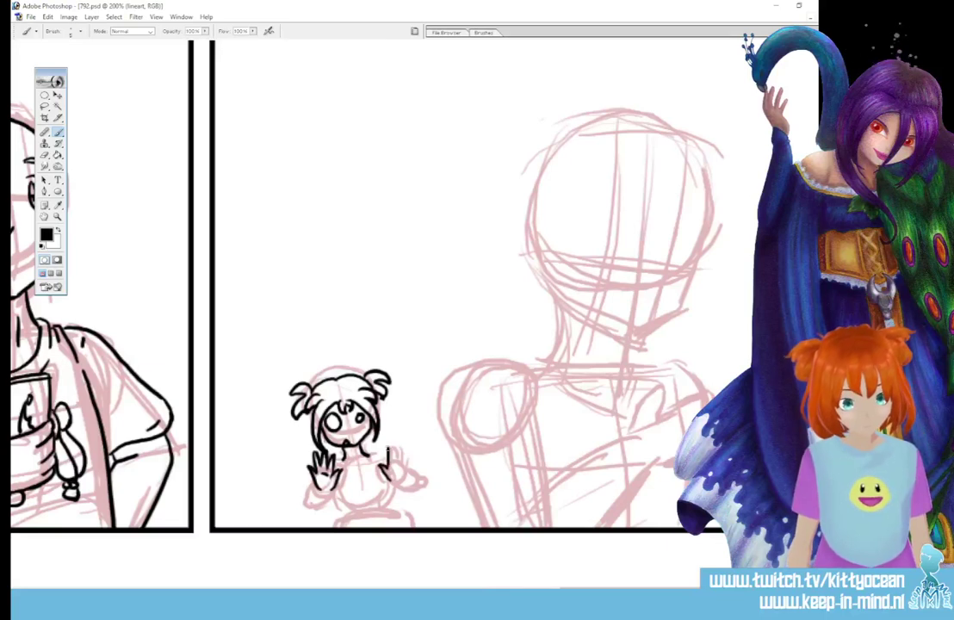
mouse_move(393, 460)
left_mouse_down()
mouse_move(400, 444)
mouse_move(401, 463)
left_mouse_up()
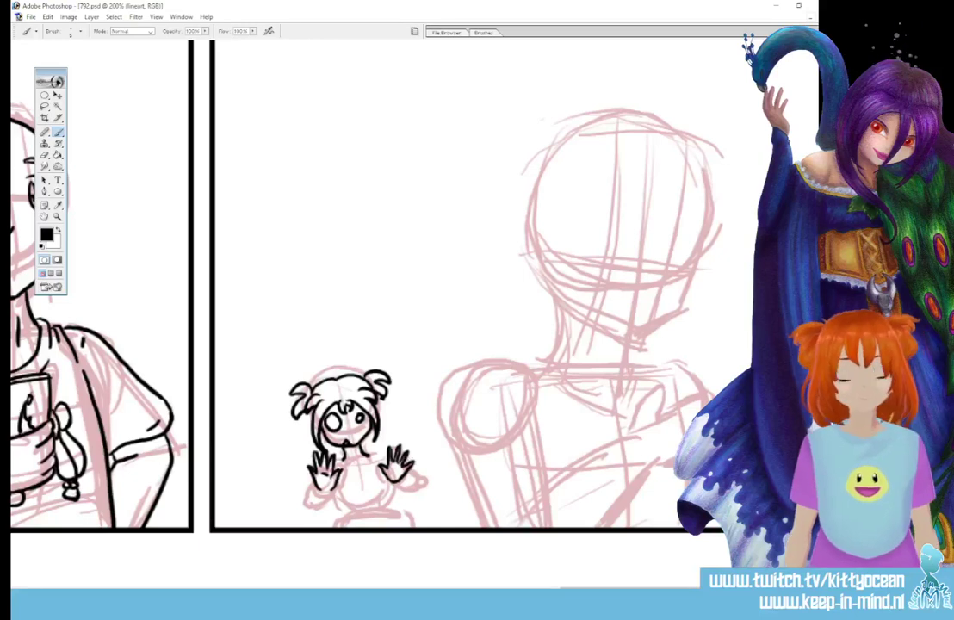
left_click_drag(309, 465, 337, 473)
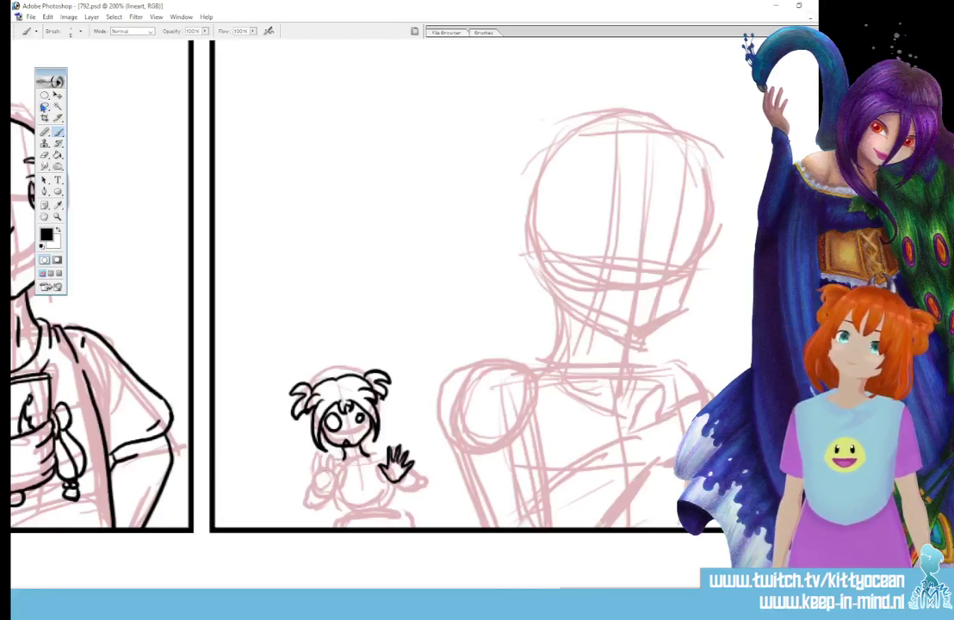
Step: Lasso the small character's remaining hand, duplicate it onto a new layer and flip the copy horizontally
left_click(44, 106)
left_click_drag(377, 448, 406, 424)
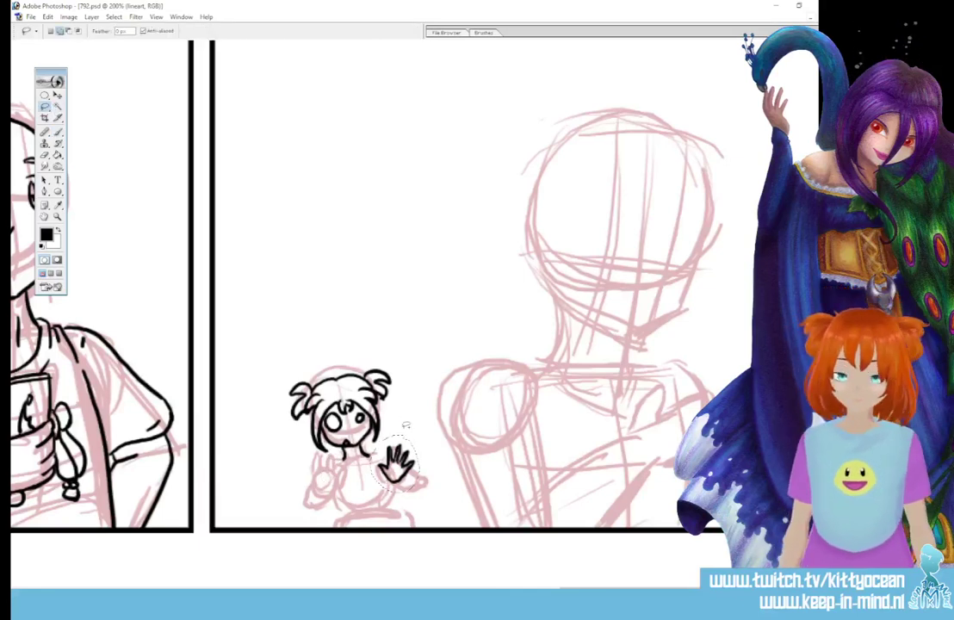
key("ctrl+j")
left_click(47, 17)
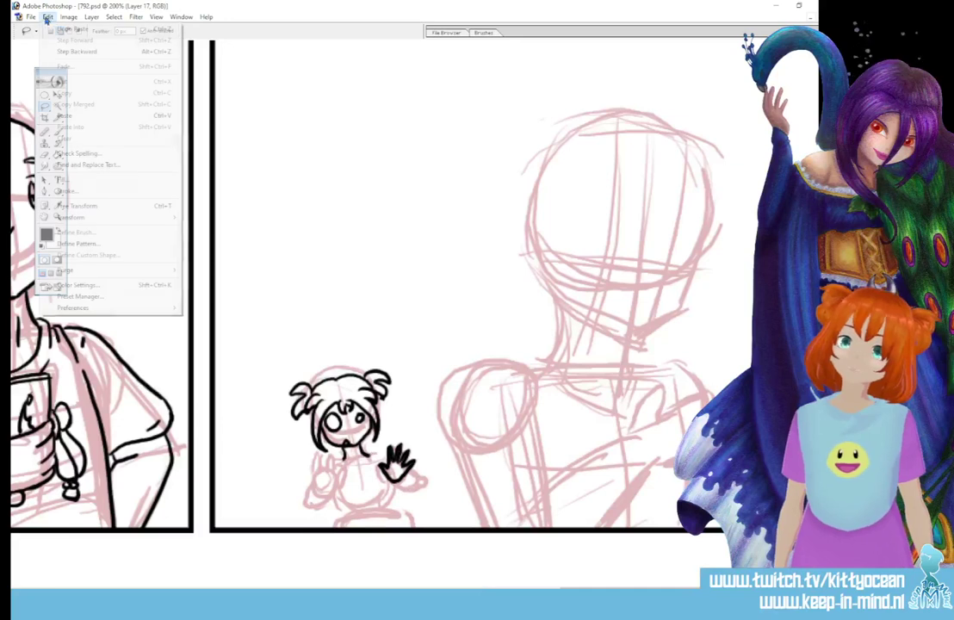
mouse_move(129, 219)
left_click(268, 330)
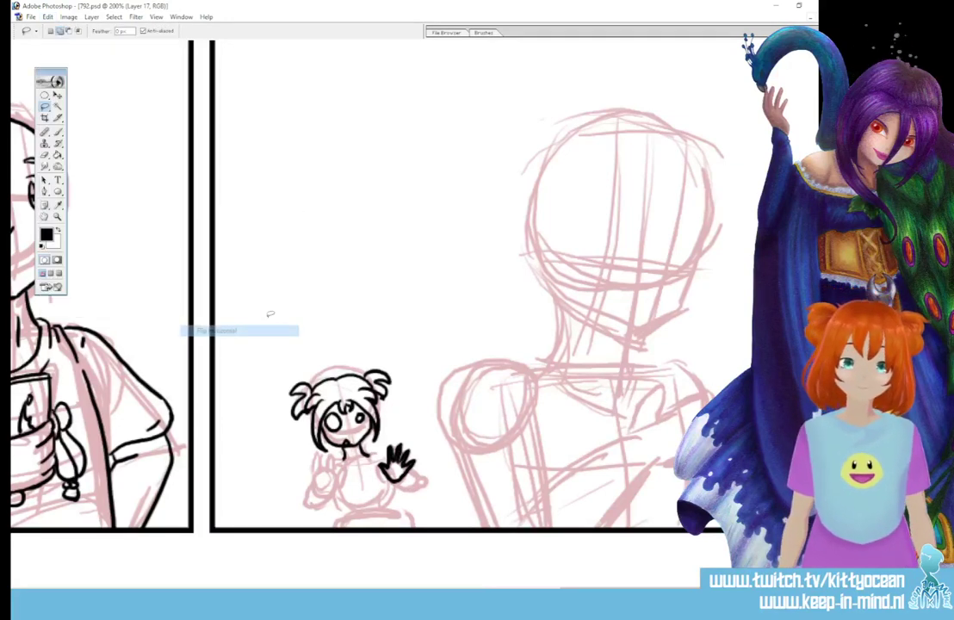
Step: Move the flipped hand onto the sketched left hand and merge it down into the lineart layer
left_click(58, 96)
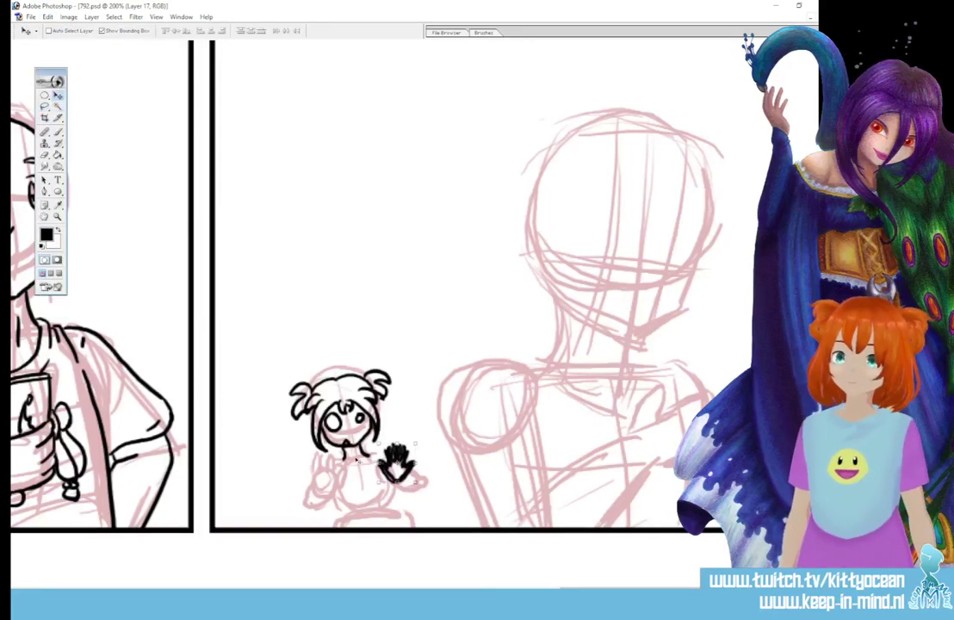
left_click_drag(398, 477, 326, 484)
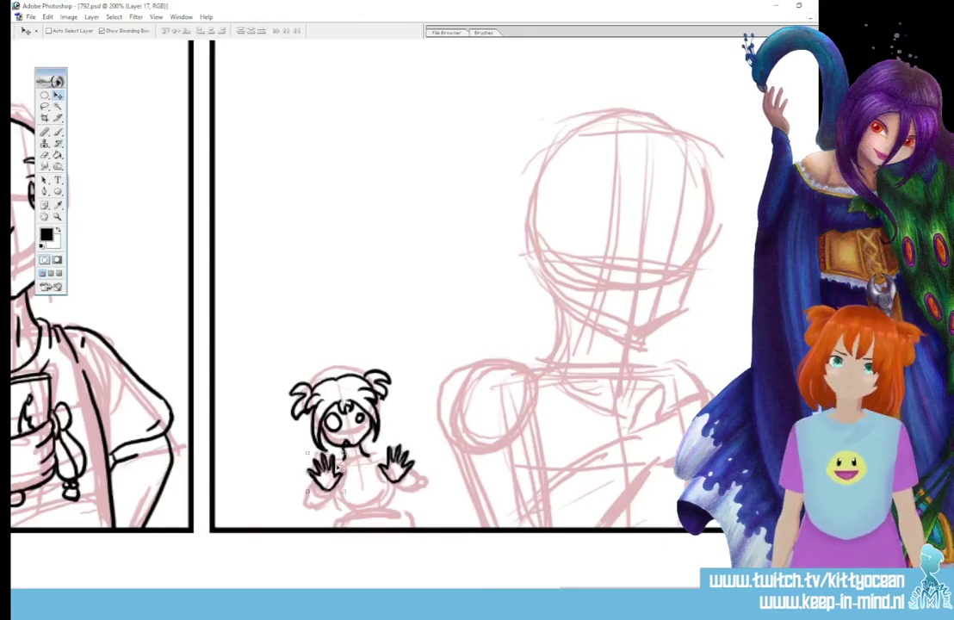
key("ctrl+d")
key("ctrl+e")
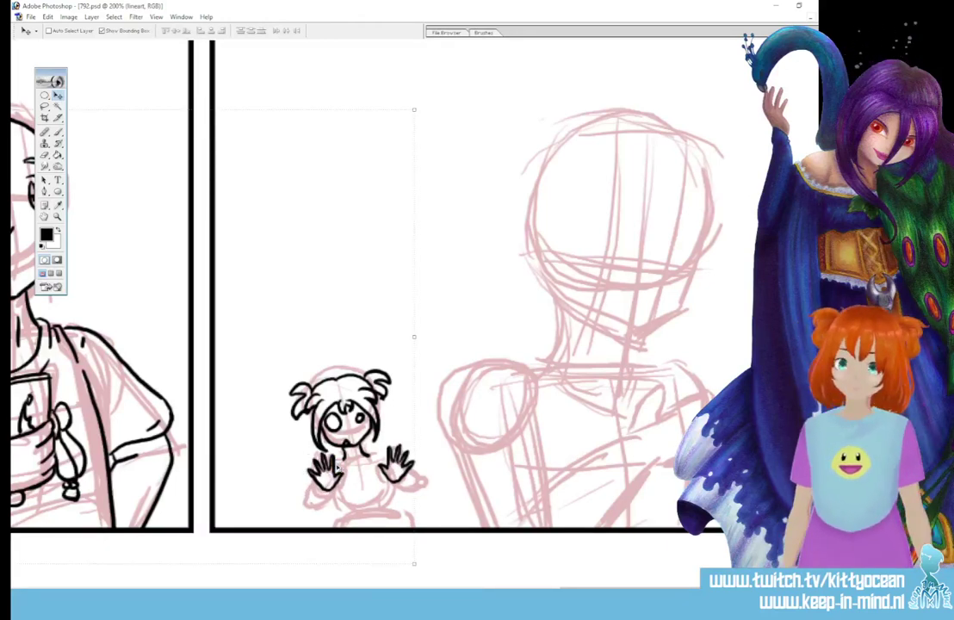
Step: Ink the small character's neckline and shoulder, and the bent arms below both raised hands
left_click(58, 131)
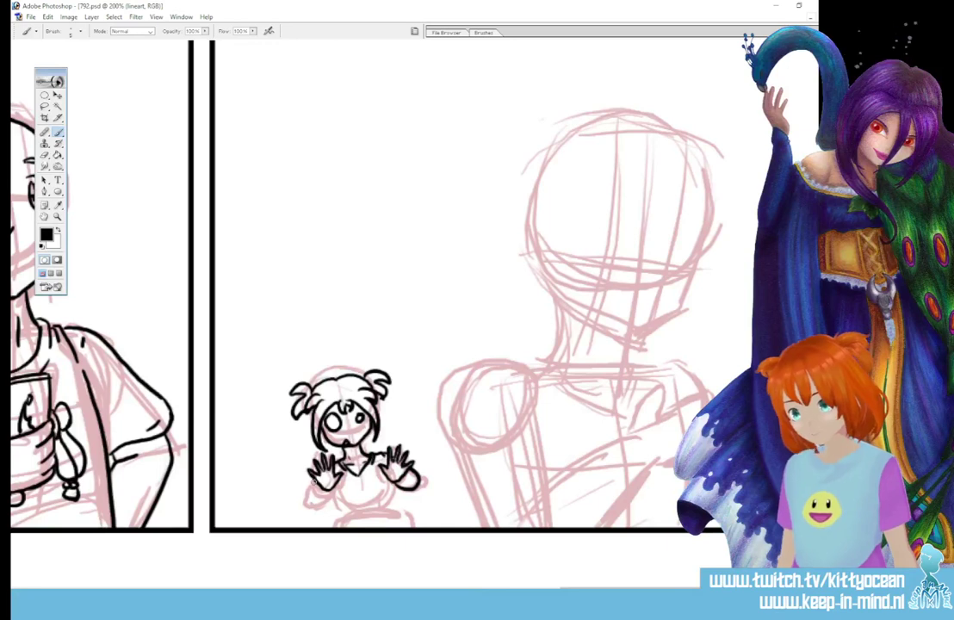
mouse_move(314, 483)
left_mouse_down()
mouse_move(318, 506)
mouse_move(329, 490)
left_mouse_up()
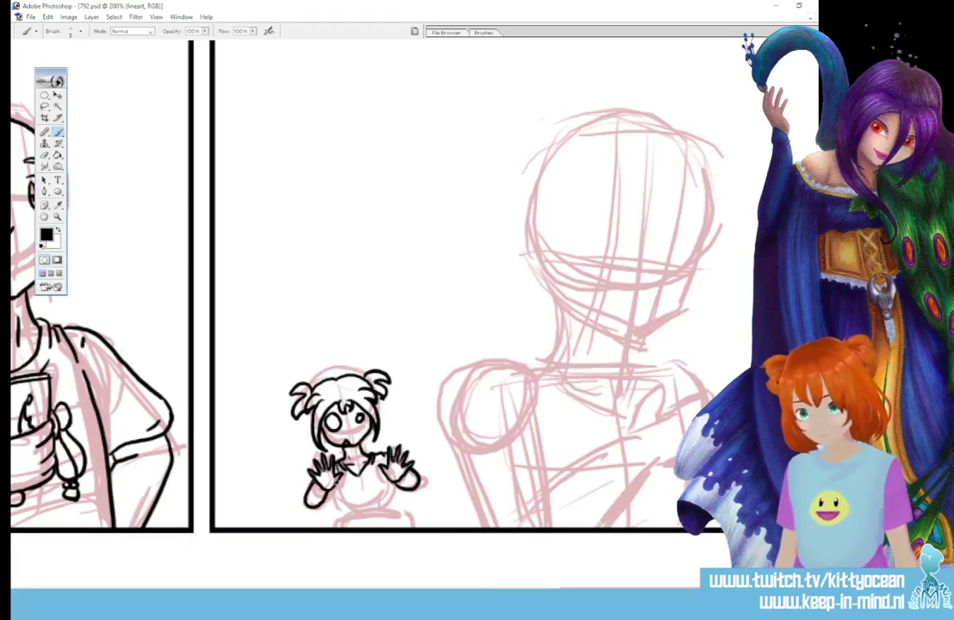
Step: Ink the small pigtailed girl's torso, sleeves and shirt details in black over the pink sketch on the lineart layer
mouse_move(336, 485)
left_mouse_down()
mouse_move(344, 512)
mouse_move(381, 521)
left_mouse_up()
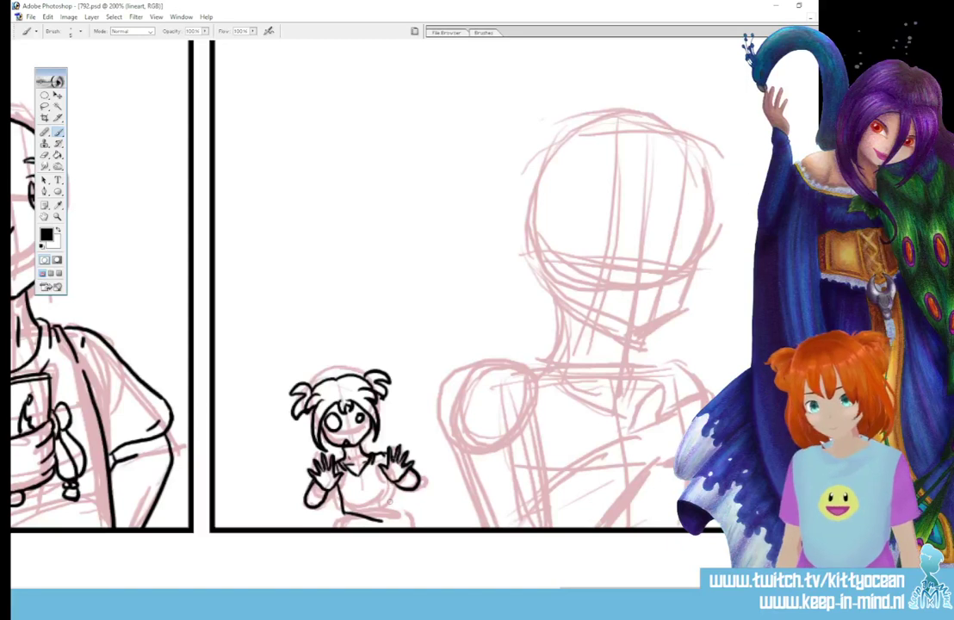
key("ctrl+z")
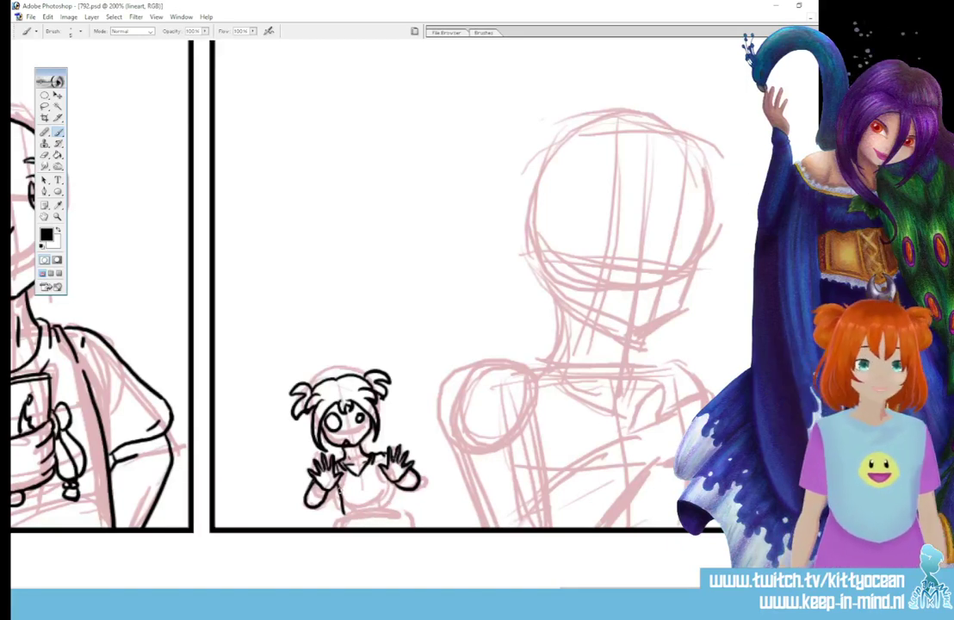
left_click_drag(343, 509, 366, 515)
mouse_move(393, 480)
left_mouse_down()
mouse_move(381, 511)
mouse_move(393, 497)
left_mouse_up()
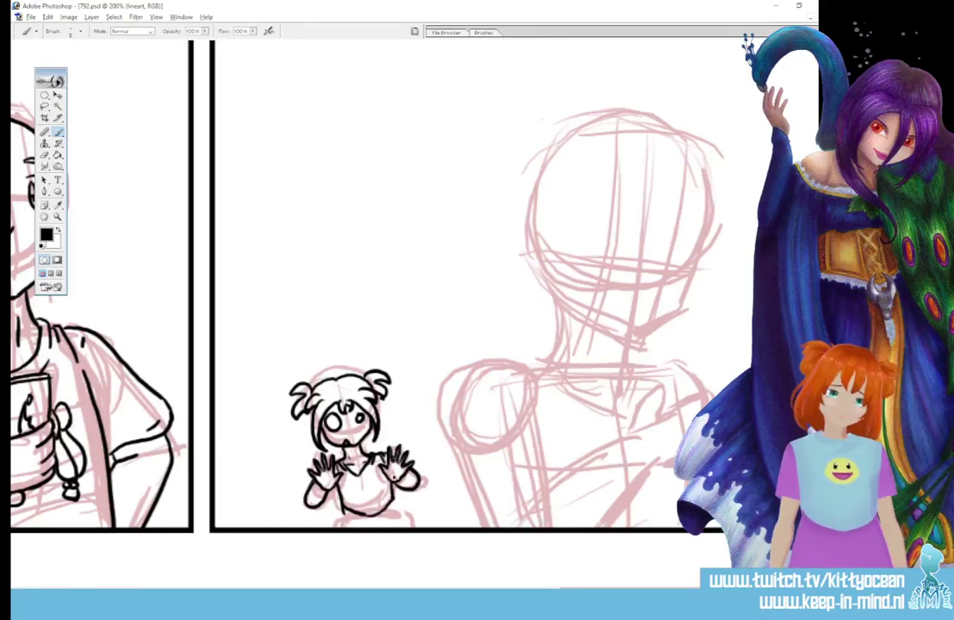
key("ctrl+alt+z")
key("ctrl+alt+z")
key("ctrl+alt+z")
key("ctrl+alt+z")
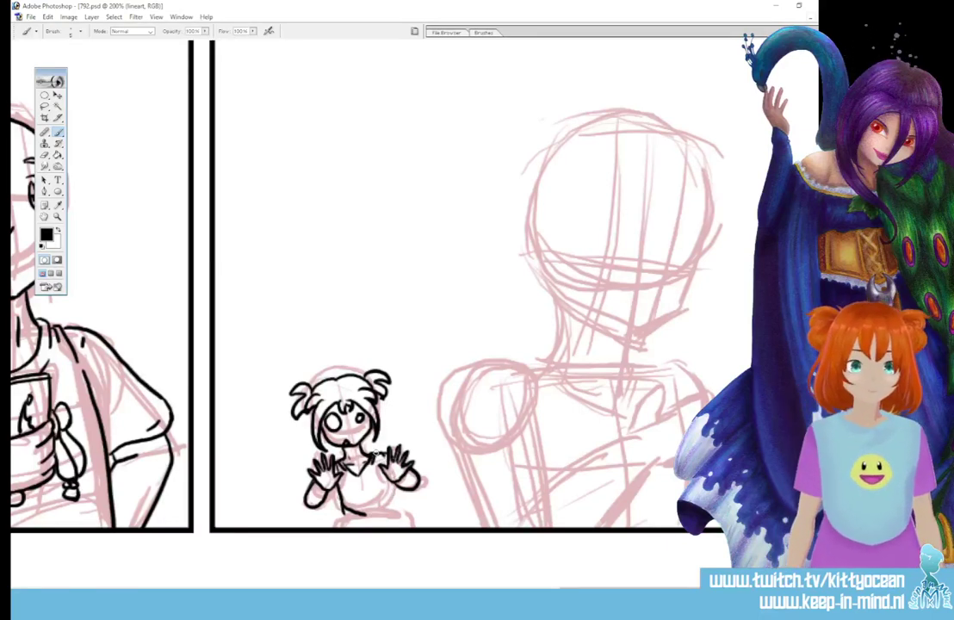
mouse_move(387, 475)
left_mouse_down()
mouse_move(364, 513)
mouse_move(390, 495)
left_mouse_up()
left_click_drag(320, 440, 327, 430)
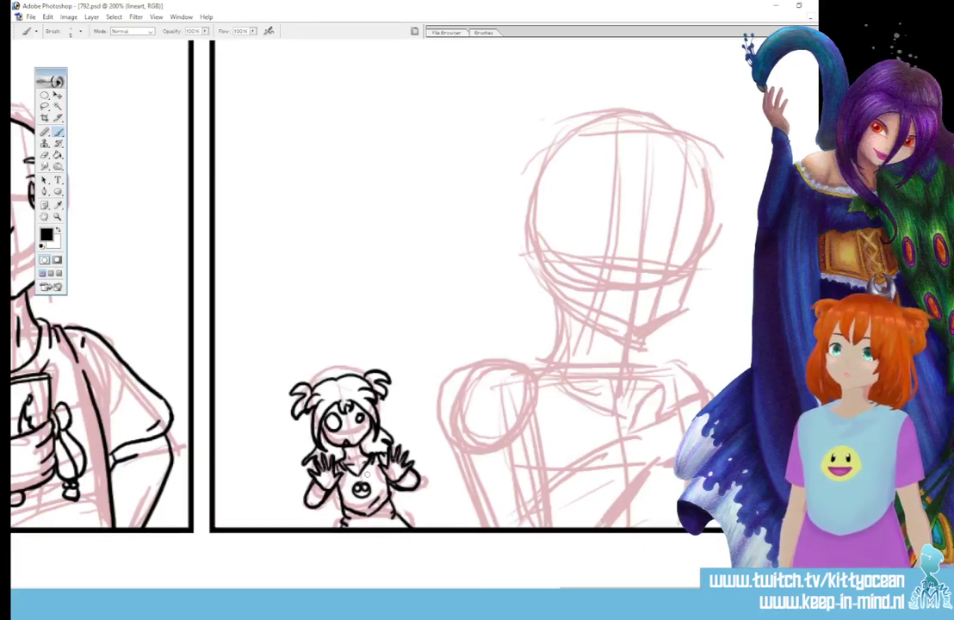
Step: Ink two small oval eyes with pupils on the tall figure's face, redrawing the second eye until it matches
left_click_drag(626, 589, 644, 589)
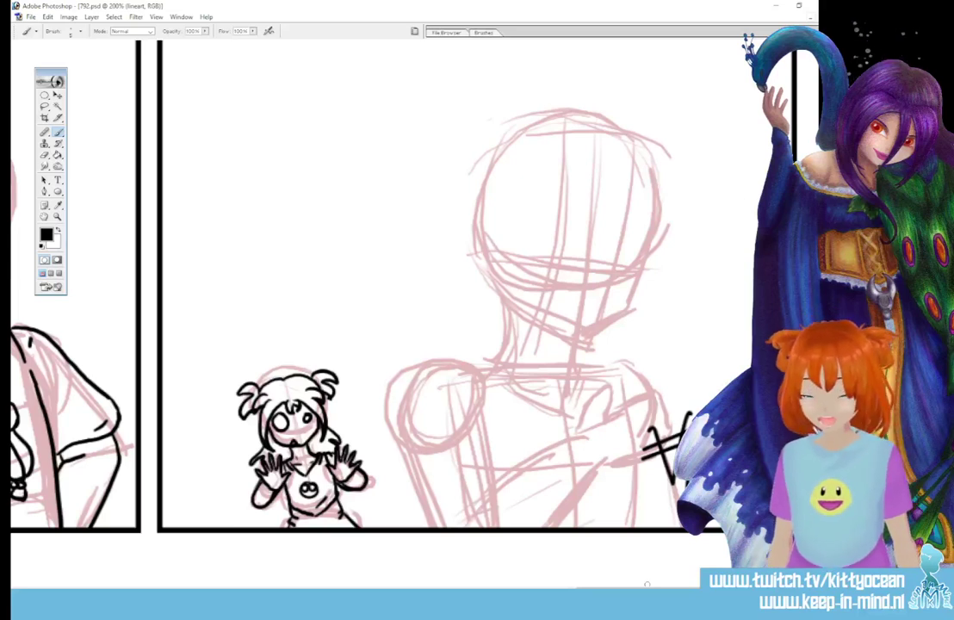
left_click_drag(562, 253, 558, 258)
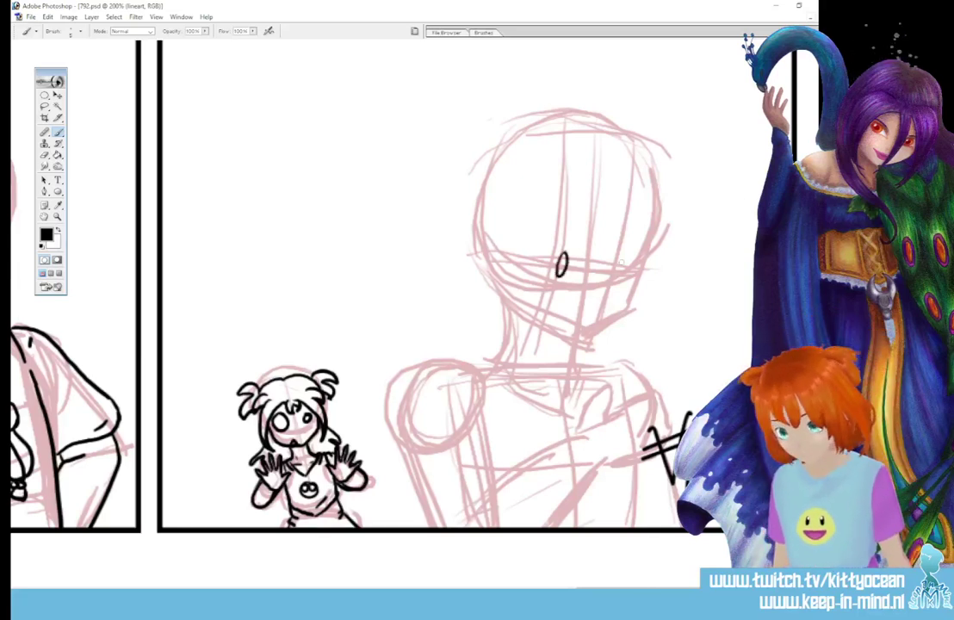
left_click_drag(619, 255, 615, 259)
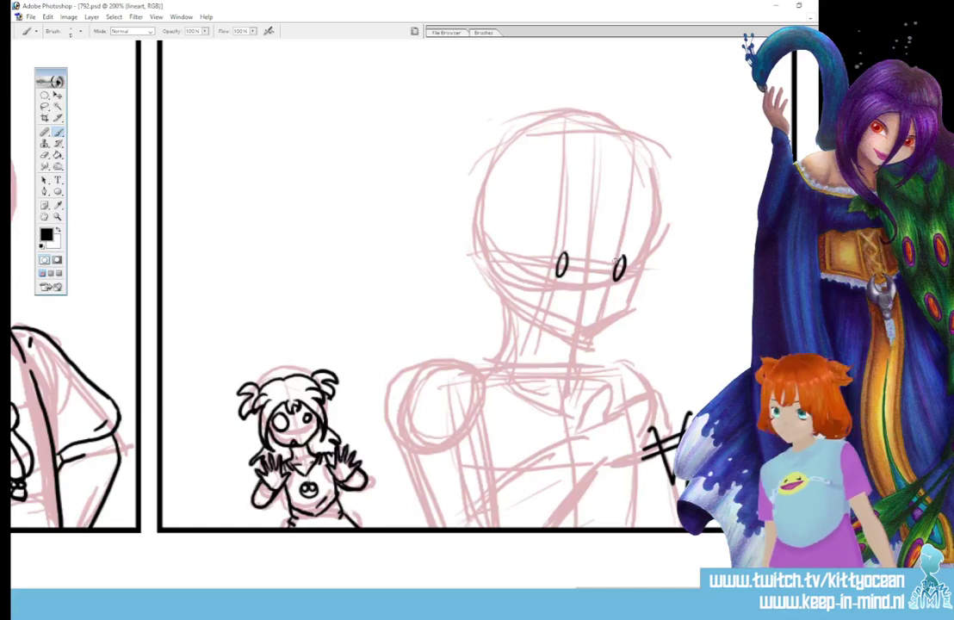
key("ctrl+z")
mouse_move(620, 261)
left_mouse_down()
mouse_move(615, 277)
mouse_move(621, 262)
left_mouse_up()
key("ctrl+z")
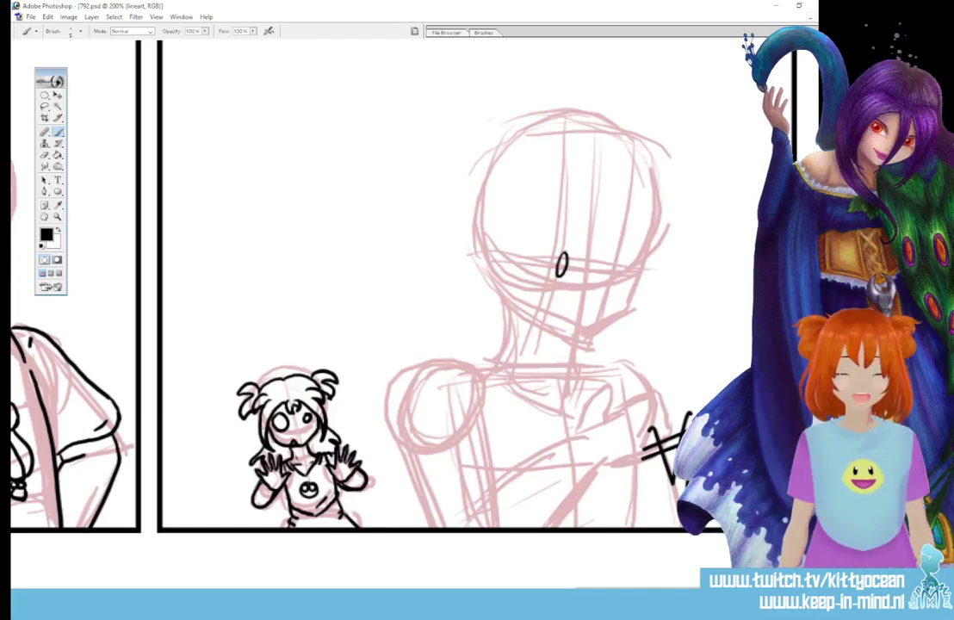
key("ctrl+z")
key("ctrl+z")
mouse_move(621, 263)
left_mouse_down()
mouse_move(616, 275)
mouse_move(622, 263)
left_mouse_up()
key("ctrl+z")
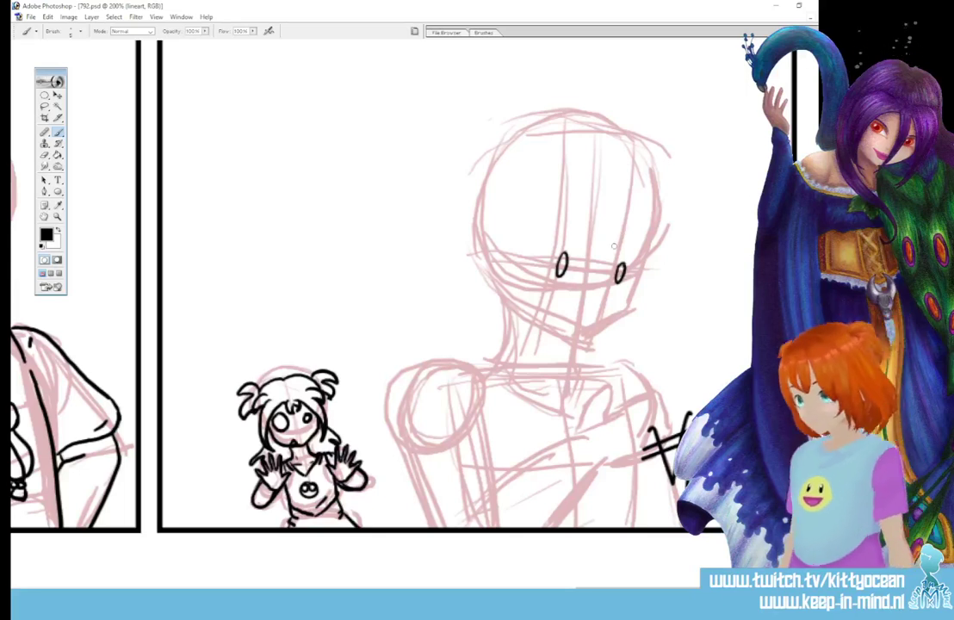
key("ctrl+z")
left_click_drag(622, 261, 621, 264)
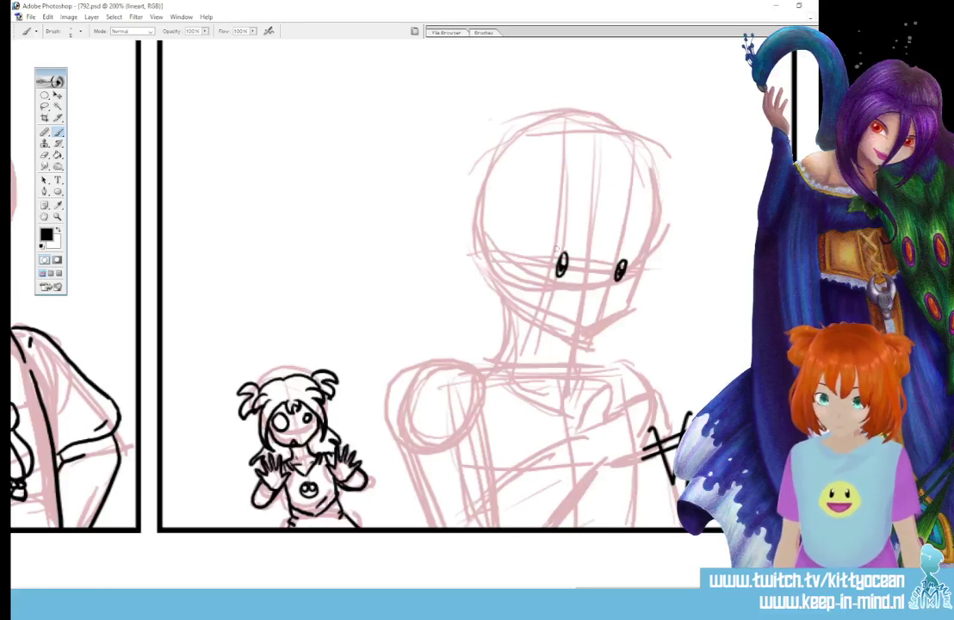
Step: Ink the tall figure's raised eyebrows and upper eyelids, and mark the nose and mouth with small dots
mouse_move(547, 255)
left_mouse_down()
mouse_move(569, 253)
mouse_move(573, 226)
mouse_move(540, 241)
left_mouse_up()
key("ctrl+z")
left_click_drag(621, 243, 642, 247)
left_click(561, 315)
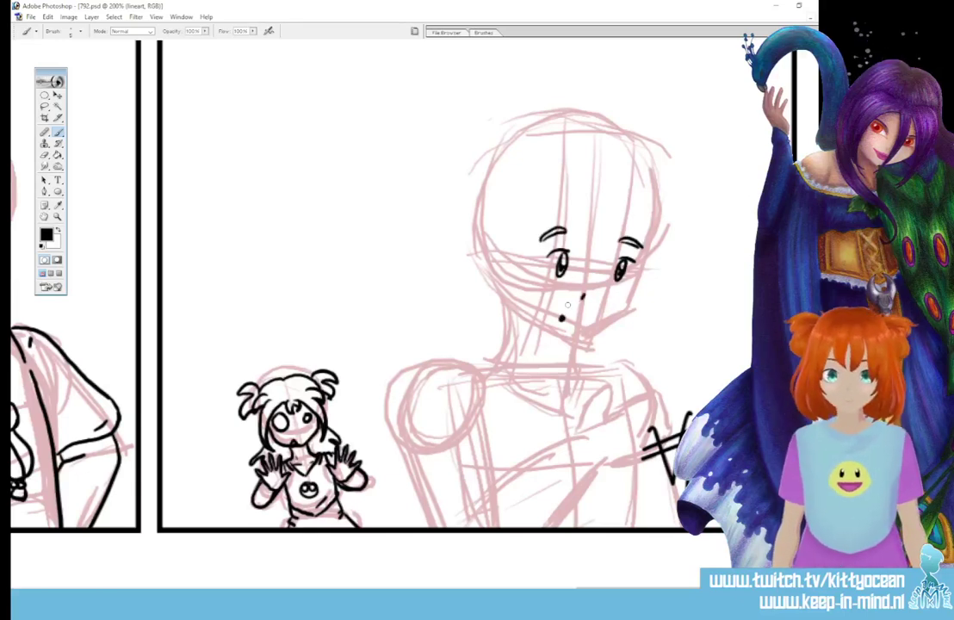
Step: Ink the tall figure's ear and jawline, rounding off the chin between both cheeks
left_click_drag(638, 258, 625, 304)
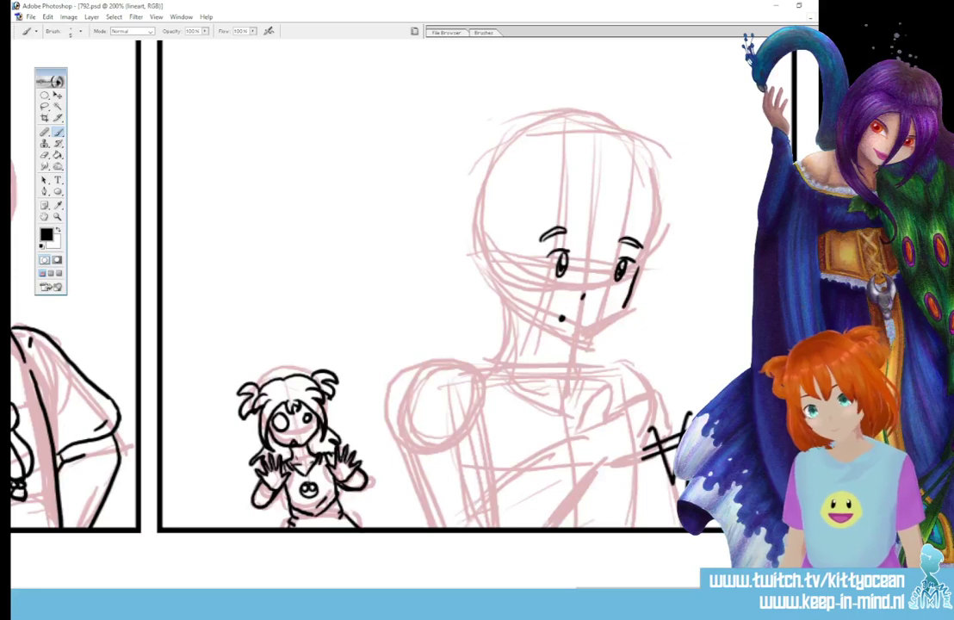
left_click_drag(570, 332, 634, 293)
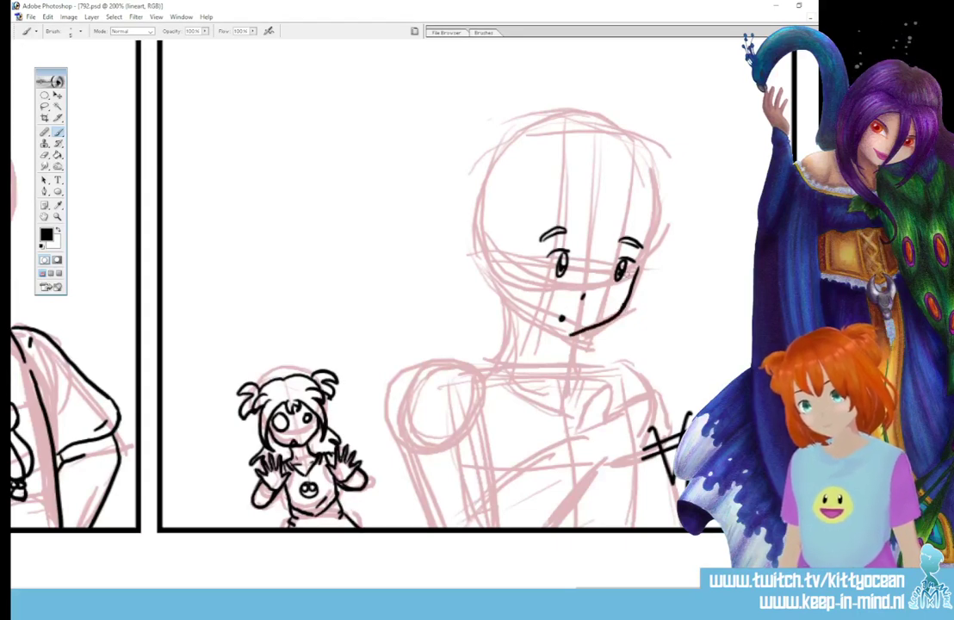
mouse_move(510, 265)
left_mouse_down()
mouse_move(523, 311)
mouse_move(568, 333)
left_mouse_up()
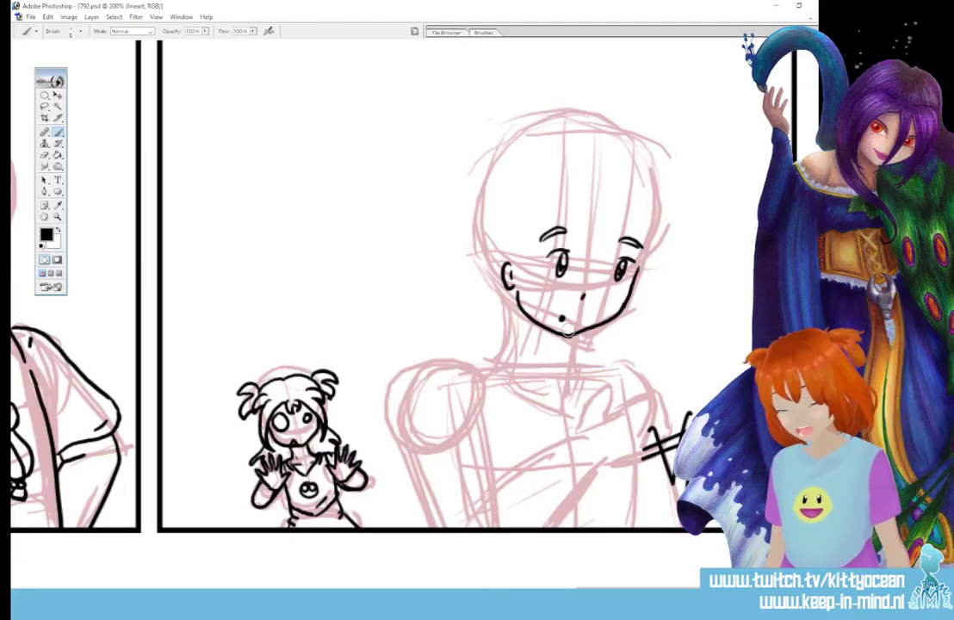
key("ctrl+z")
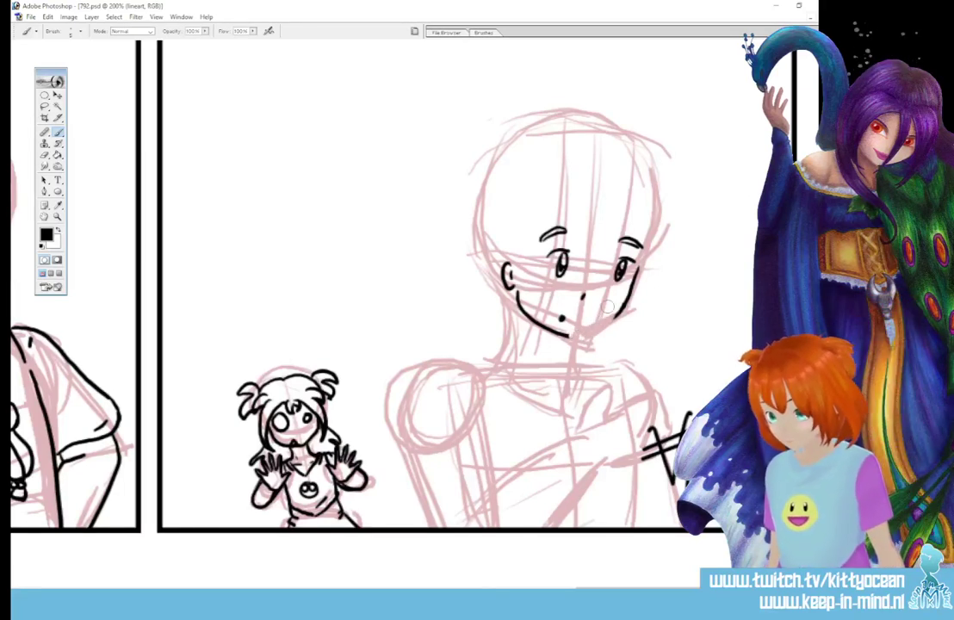
left_click_drag(567, 334, 579, 337)
left_click_drag(516, 295, 613, 317)
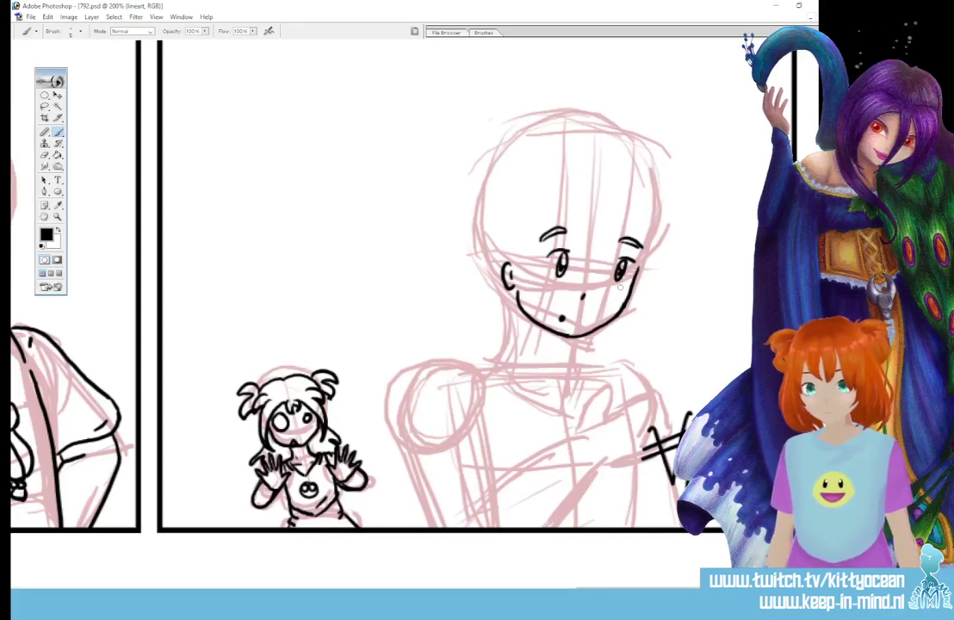
mouse_move(634, 282)
left_mouse_down()
mouse_move(659, 198)
mouse_move(644, 162)
mouse_move(586, 138)
mouse_move(548, 140)
mouse_move(511, 172)
mouse_move(492, 233)
mouse_move(489, 274)
left_mouse_up()
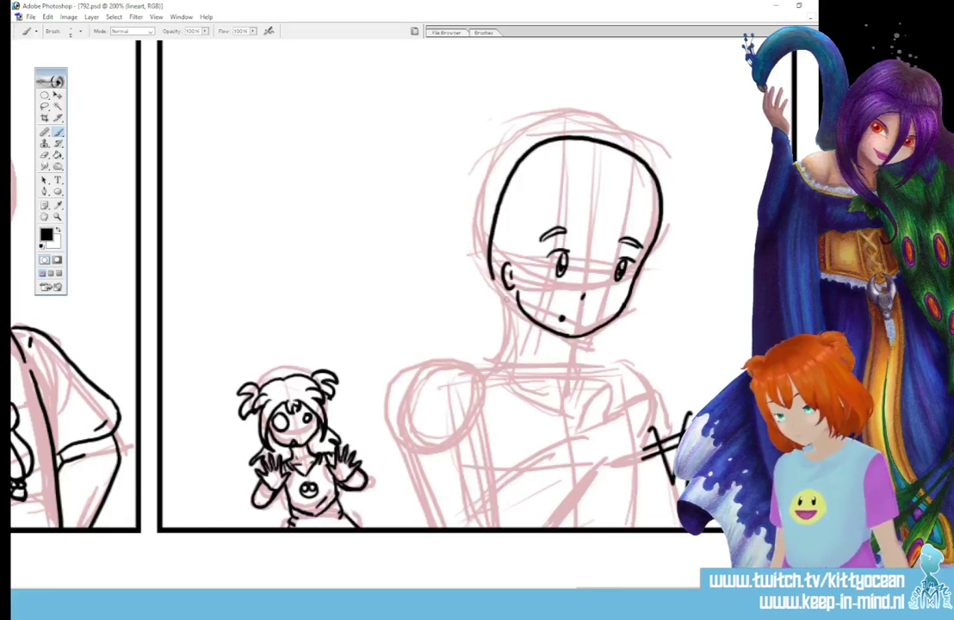
key("ctrl+z")
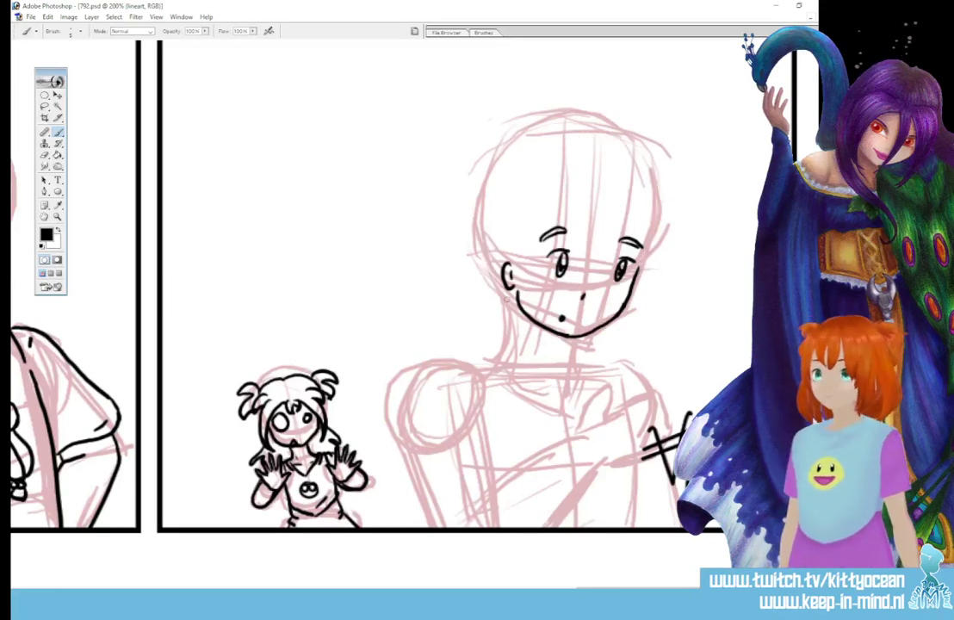
mouse_move(506, 301)
left_mouse_down()
mouse_move(480, 251)
mouse_move(484, 198)
mouse_move(520, 155)
mouse_move(568, 140)
mouse_move(612, 148)
mouse_move(650, 197)
mouse_move(651, 234)
left_mouse_up()
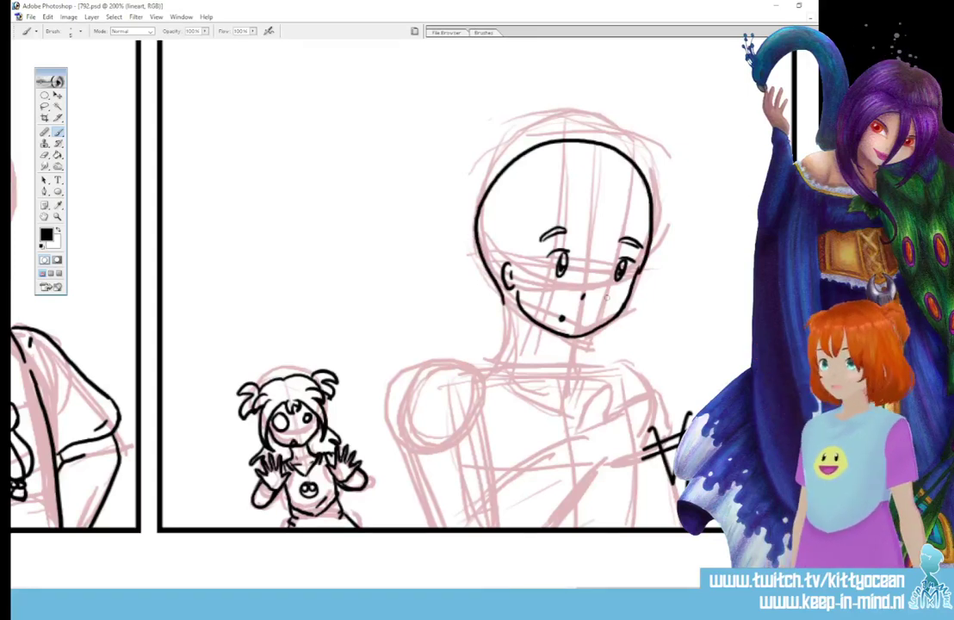
key("ctrl+z")
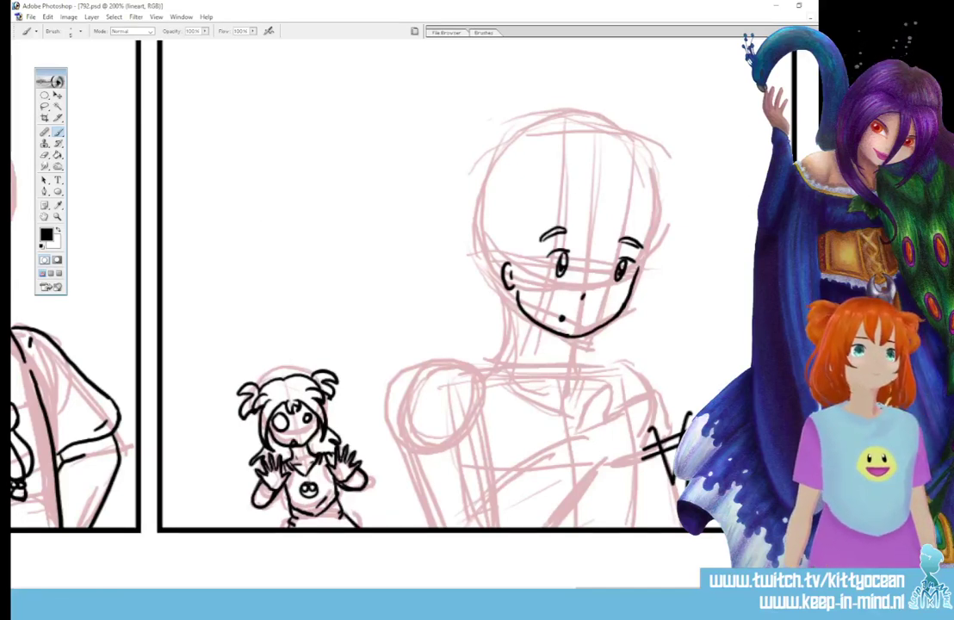
Step: Sketch a light skull guide on a new layer, and ink the head outline over it on the lineart layer
key("ctrl+alt+shift+n")
mouse_move(488, 236)
left_mouse_down()
mouse_move(497, 173)
mouse_move(575, 145)
mouse_move(624, 152)
mouse_move(646, 186)
mouse_move(638, 266)
left_mouse_up()
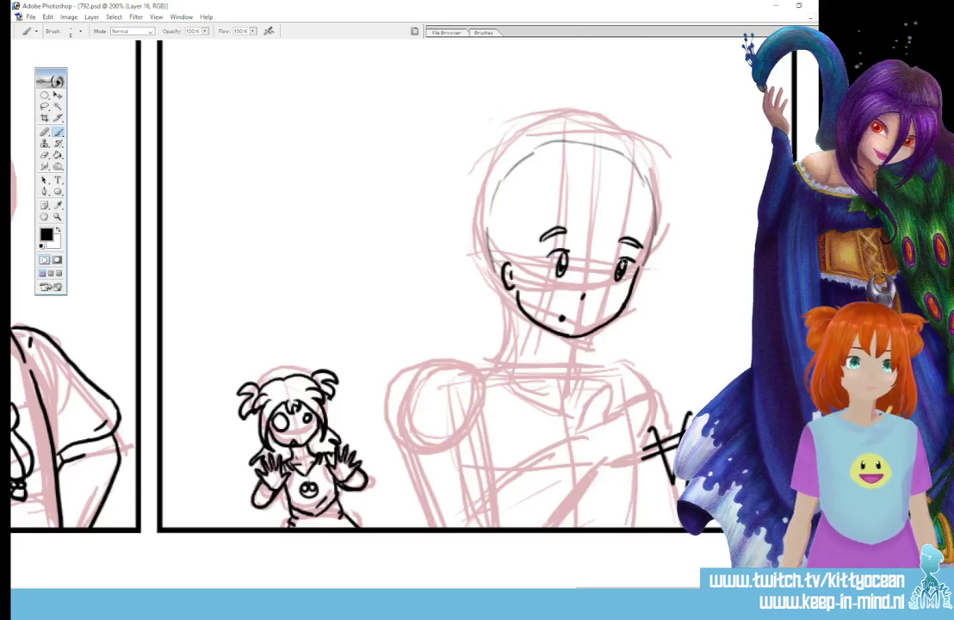
key("alt+bracketleft")
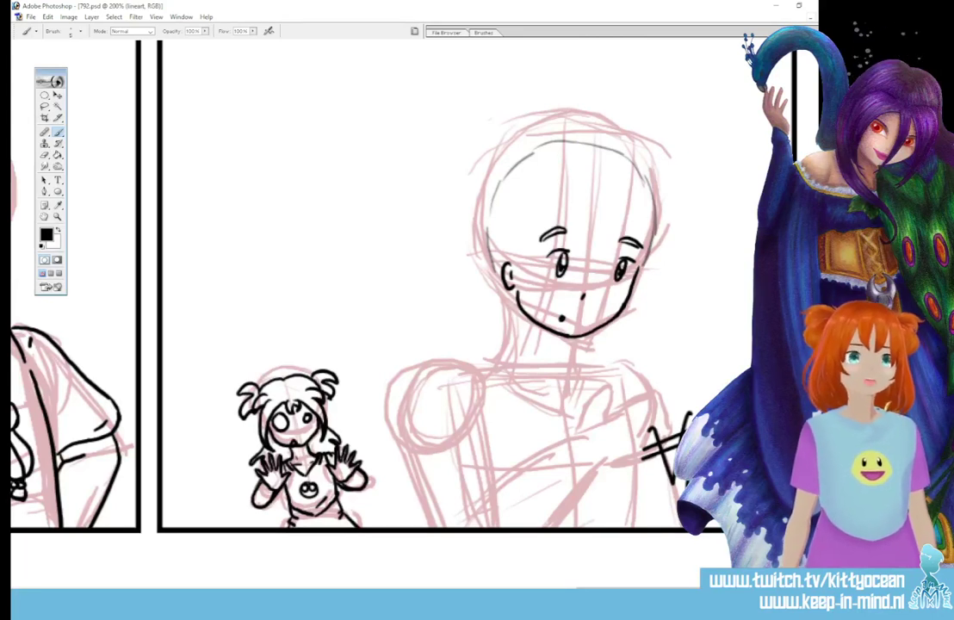
mouse_move(636, 274)
left_mouse_down()
mouse_move(652, 229)
mouse_move(642, 173)
mouse_move(621, 153)
mouse_move(586, 143)
mouse_move(539, 145)
mouse_move(501, 181)
mouse_move(487, 224)
mouse_move(504, 284)
left_mouse_up()
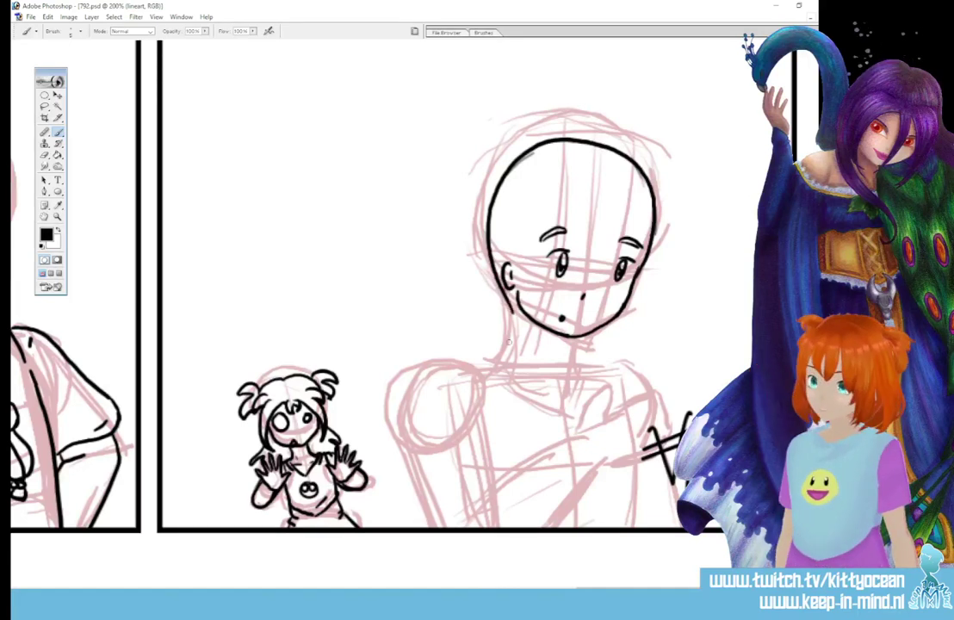
Step: Ink both sides of the tall figure's neck and a double-lined V-shaped collar beneath it
left_click_drag(512, 311, 506, 354)
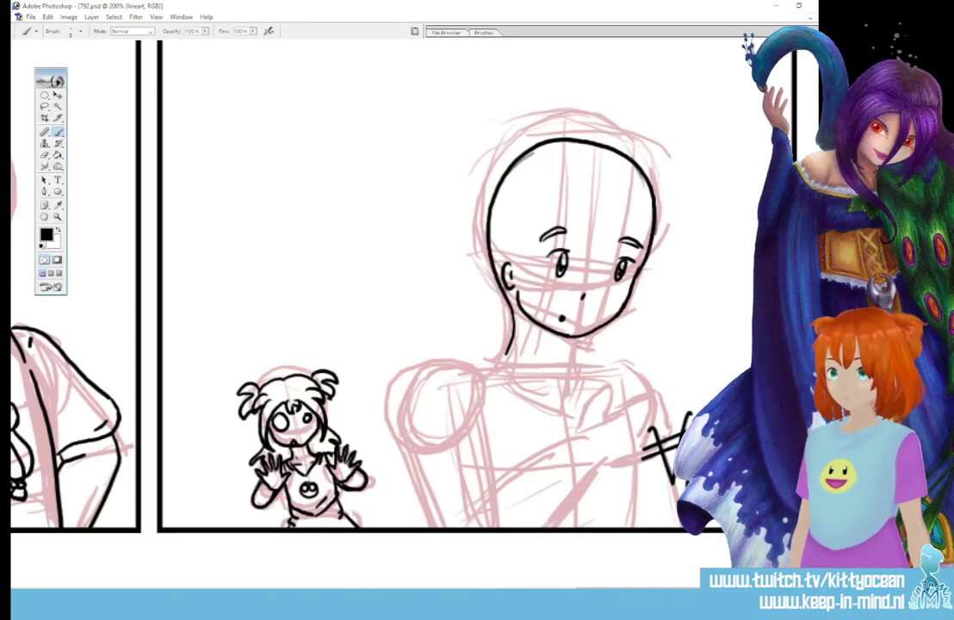
left_click_drag(578, 342, 579, 360)
mouse_move(506, 360)
left_mouse_down()
mouse_move(558, 401)
mouse_move(590, 372)
mouse_move(587, 381)
left_mouse_up()
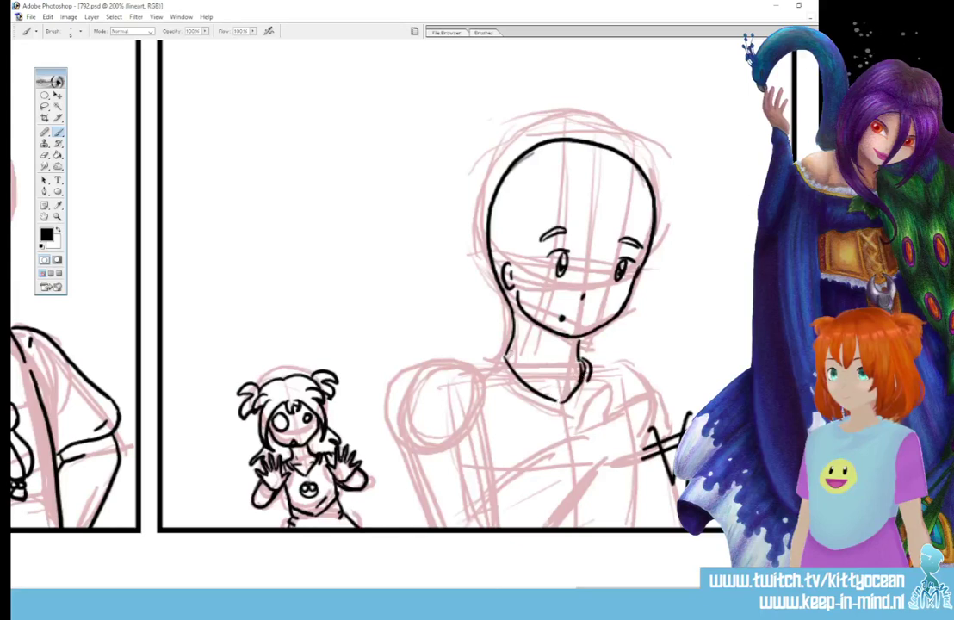
mouse_move(506, 351)
left_mouse_down()
mouse_move(514, 388)
mouse_move(553, 408)
left_mouse_up()
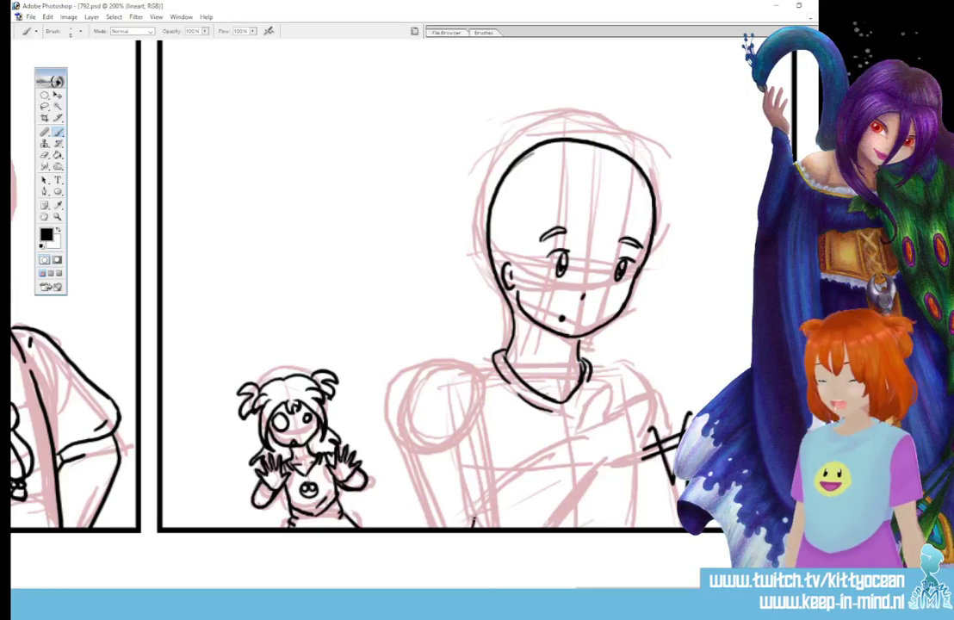
Step: Ink the upper edge of the tall figure's raised forearm and thumb, and outline the upright phone in the hand
mouse_move(472, 525)
left_mouse_down()
mouse_move(607, 391)
mouse_move(605, 417)
left_mouse_up()
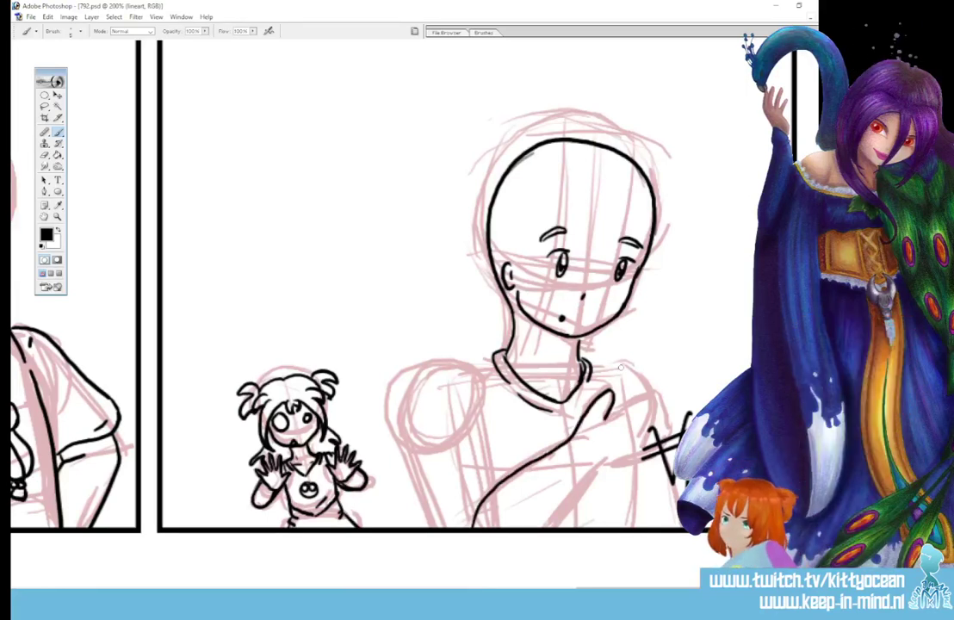
left_click_drag(609, 366, 607, 420)
left_click_drag(610, 364, 658, 349)
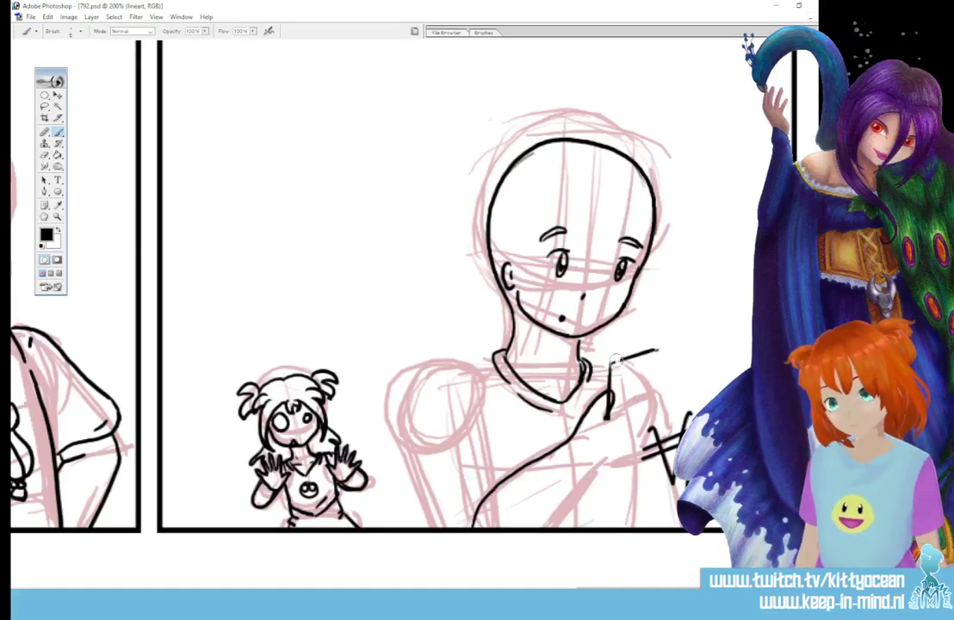
key("ctrl+z")
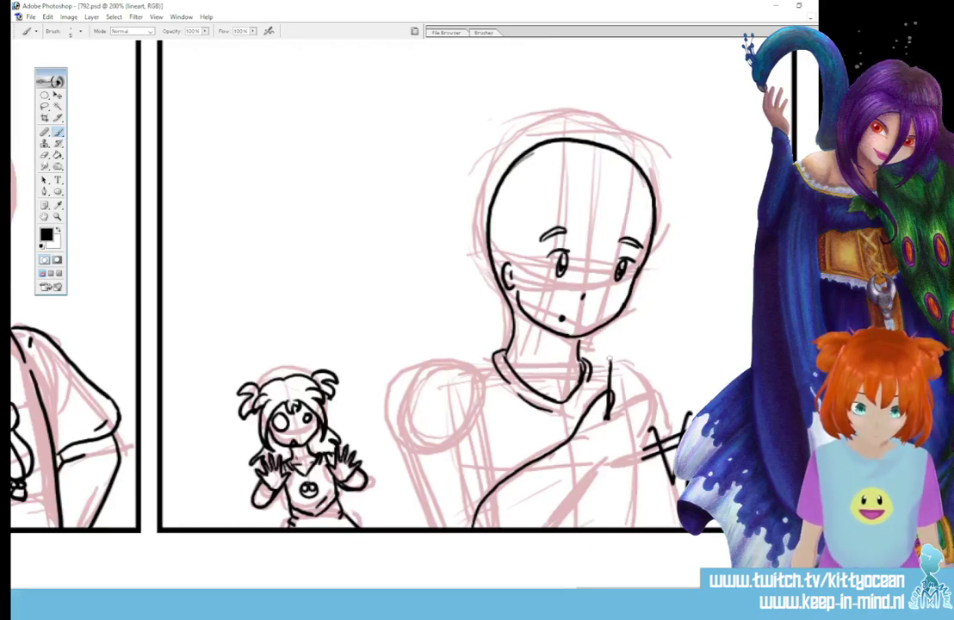
mouse_move(609, 359)
left_mouse_down()
mouse_move(660, 355)
mouse_move(661, 386)
left_mouse_up()
mouse_move(613, 362)
left_mouse_down()
mouse_move(658, 359)
mouse_move(660, 379)
mouse_move(612, 371)
mouse_move(614, 399)
left_mouse_up()
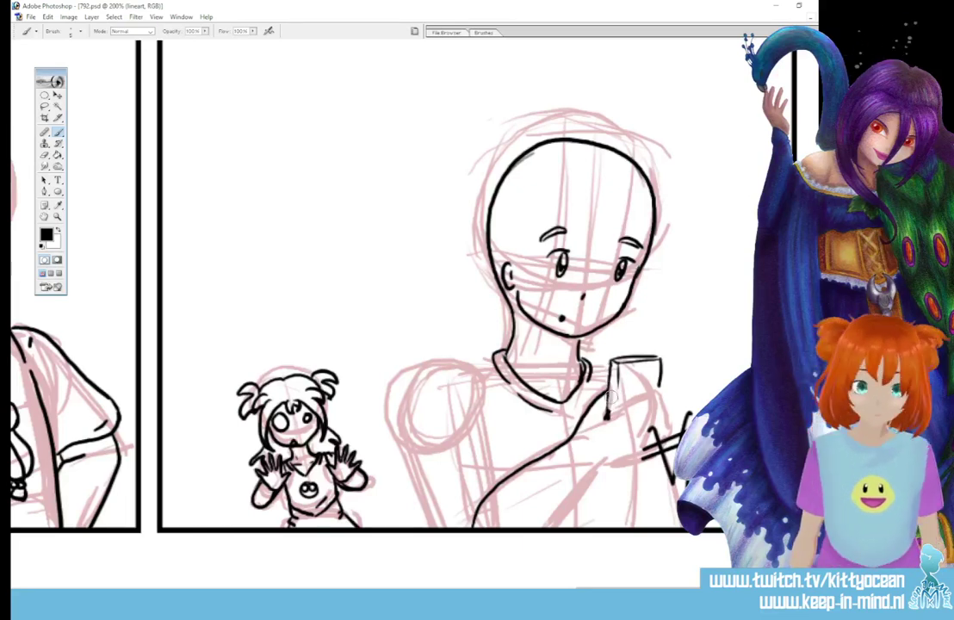
mouse_move(610, 378)
left_mouse_down()
mouse_move(608, 410)
mouse_move(616, 410)
left_mouse_up()
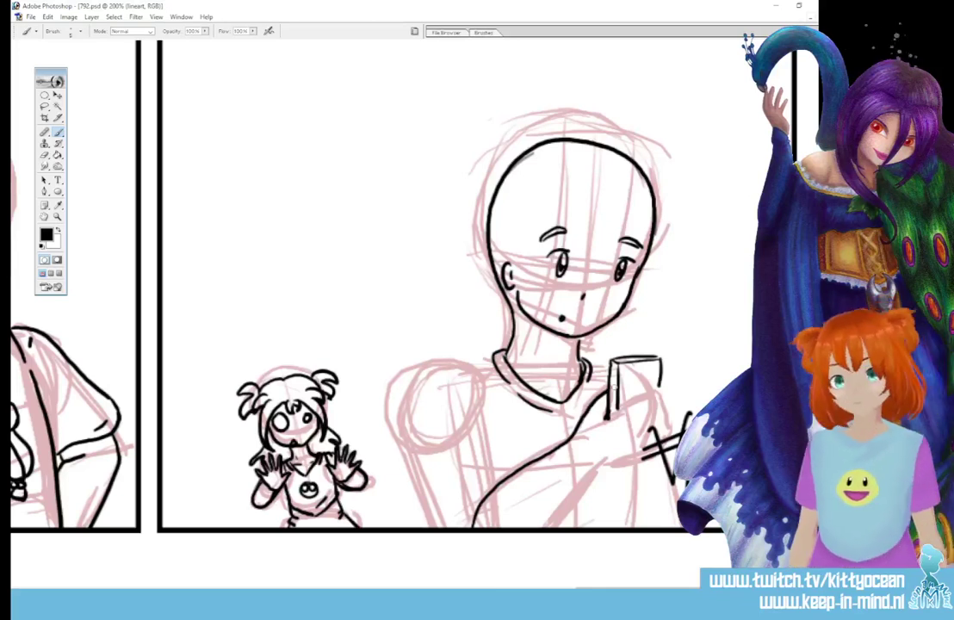
Step: Ink the fingers gripping the phone and outline the lower forearm, shoulder and outer upper arm of the tall figure
mouse_move(613, 404)
left_mouse_down()
mouse_move(661, 380)
mouse_move(647, 406)
mouse_move(663, 422)
mouse_move(598, 468)
left_mouse_up()
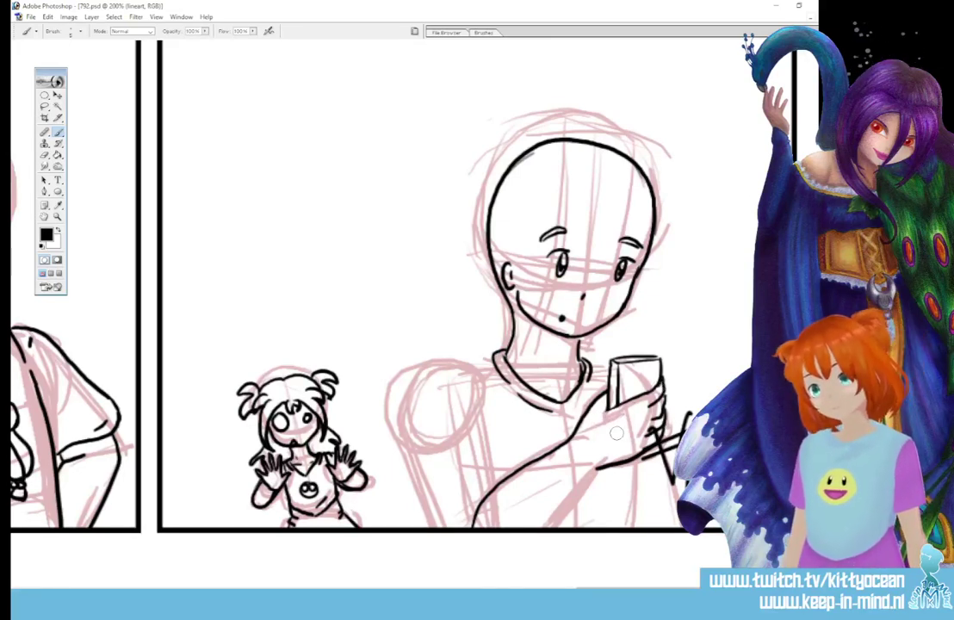
left_click_drag(596, 469, 546, 526)
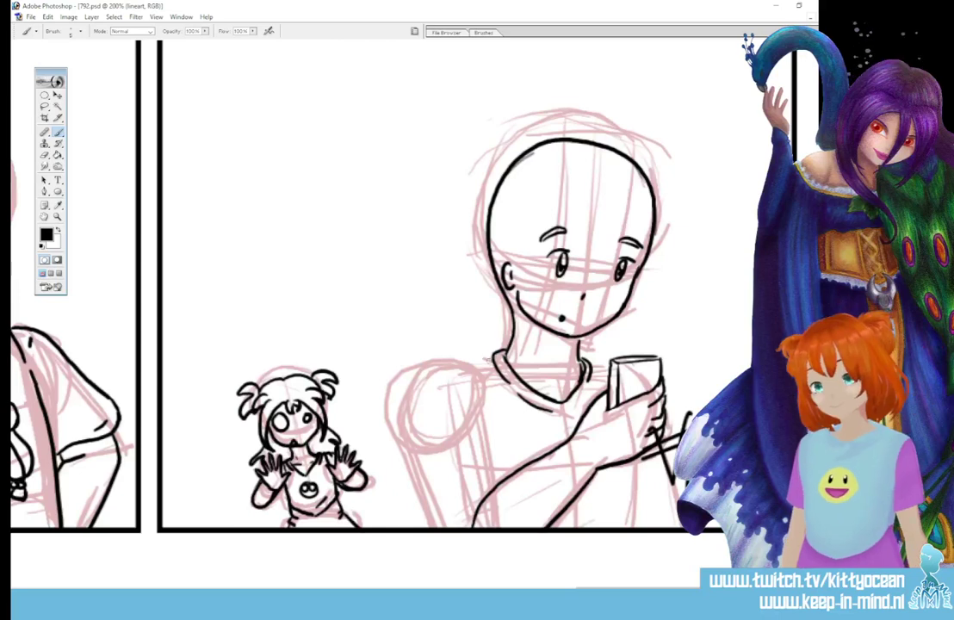
mouse_move(486, 359)
left_mouse_down()
mouse_move(430, 367)
mouse_move(409, 491)
left_mouse_up()
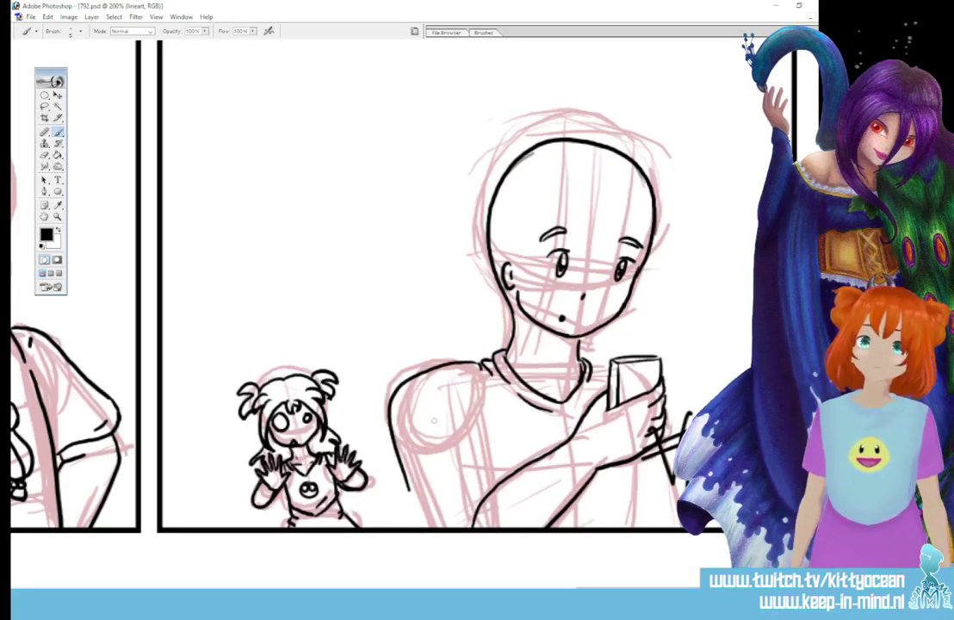
Step: Undo the last outer arm stroke, and re-ink the tall figure's shoulder and short sleeve with its hem and inner fold
key("ctrl+z")
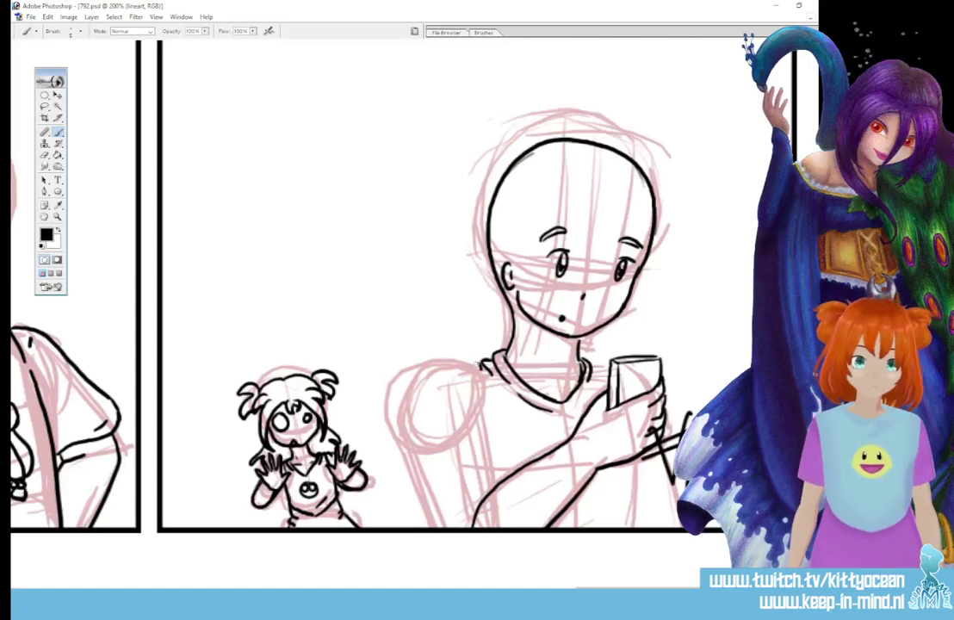
mouse_move(423, 366)
left_mouse_down()
mouse_move(404, 504)
mouse_move(467, 505)
mouse_move(492, 488)
left_mouse_up()
left_click_drag(465, 390, 499, 480)
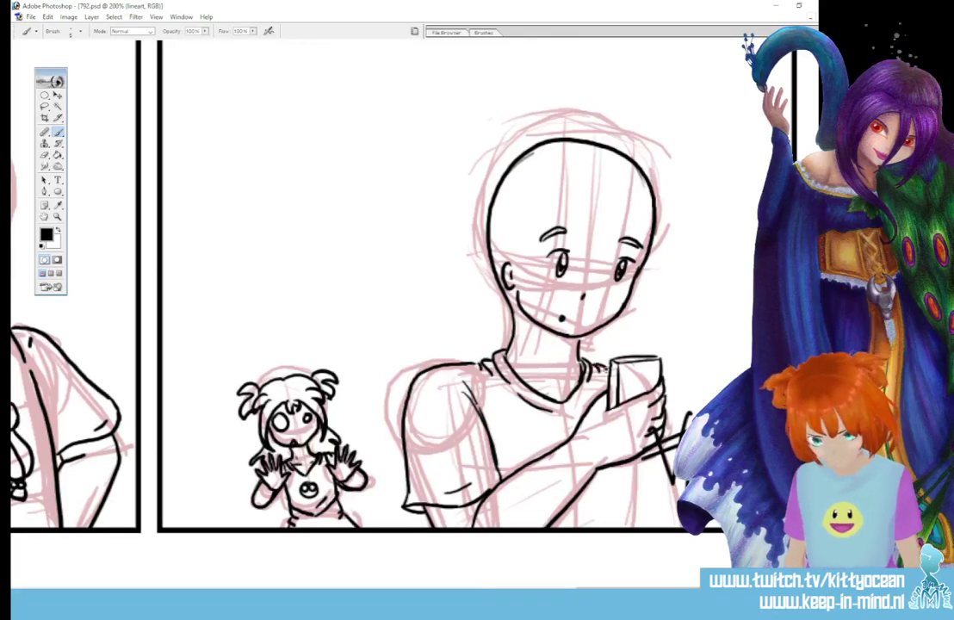
Step: Ink the side line of the tall figure's torso and the short strokes below the hand holding the phone
left_click_drag(635, 451, 638, 523)
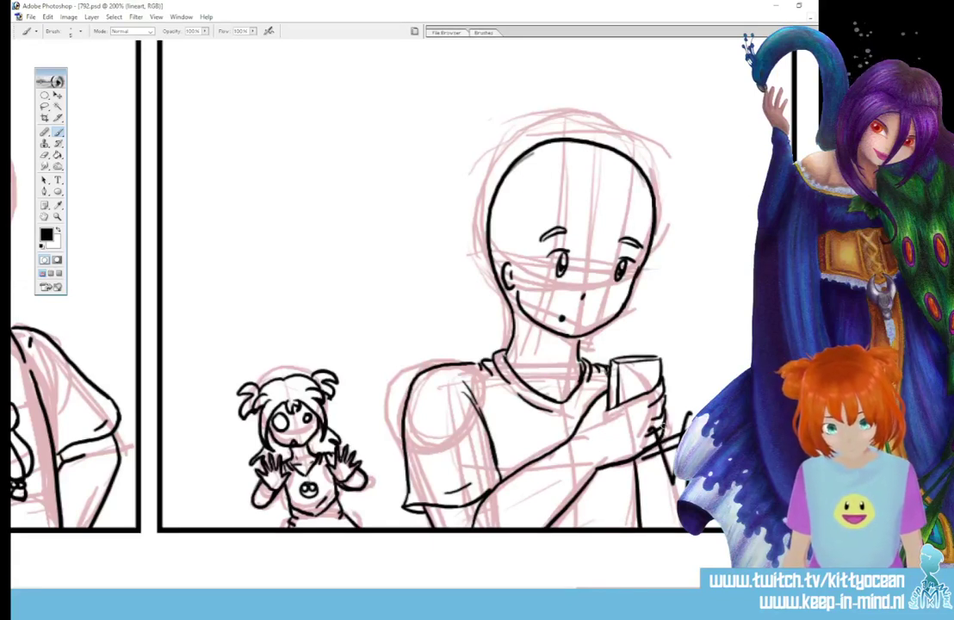
left_click_drag(661, 424, 674, 464)
mouse_move(640, 503)
left_mouse_down()
mouse_move(684, 488)
mouse_move(677, 482)
left_mouse_up()
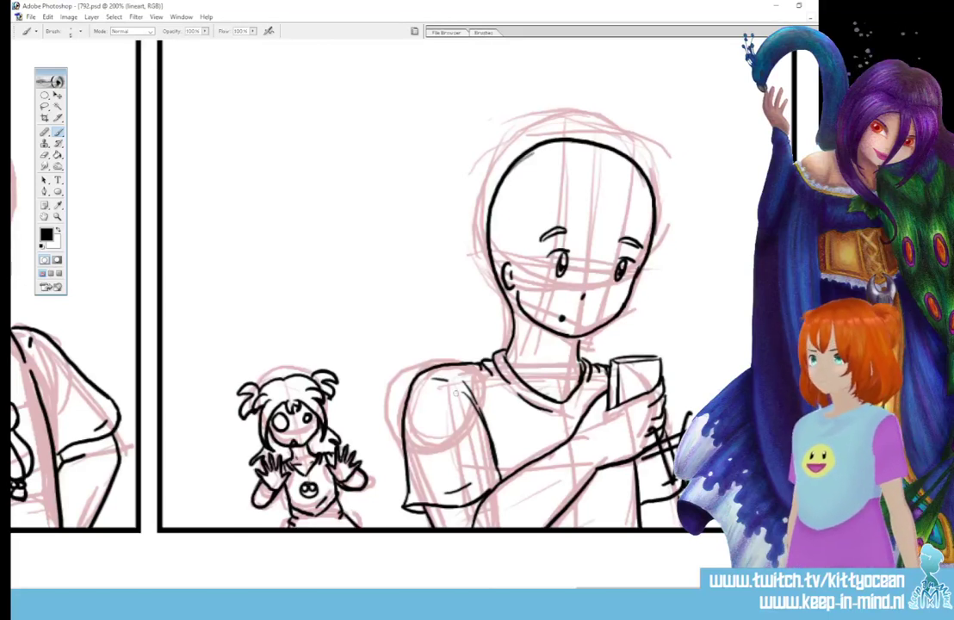
Step: Ink short surprise marks beside the small girl's pigtails in the fourth panel
key("ctrl+minus")
key("ctrl+minus")
key("ctrl+minus")
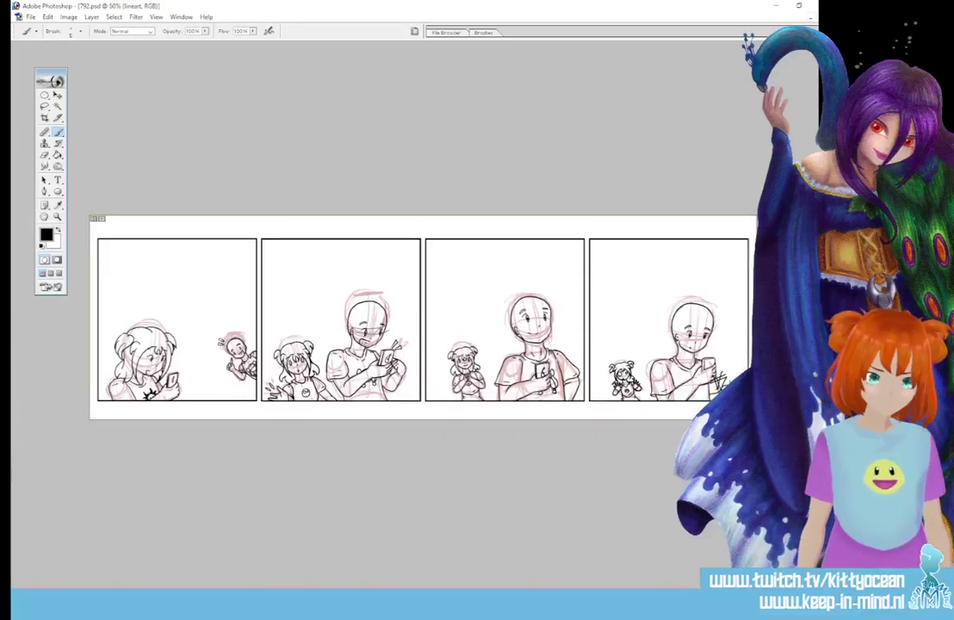
key("ctrl+plus")
key("ctrl+plus")
key("ctrl+plus")
key("ctrl+plus")
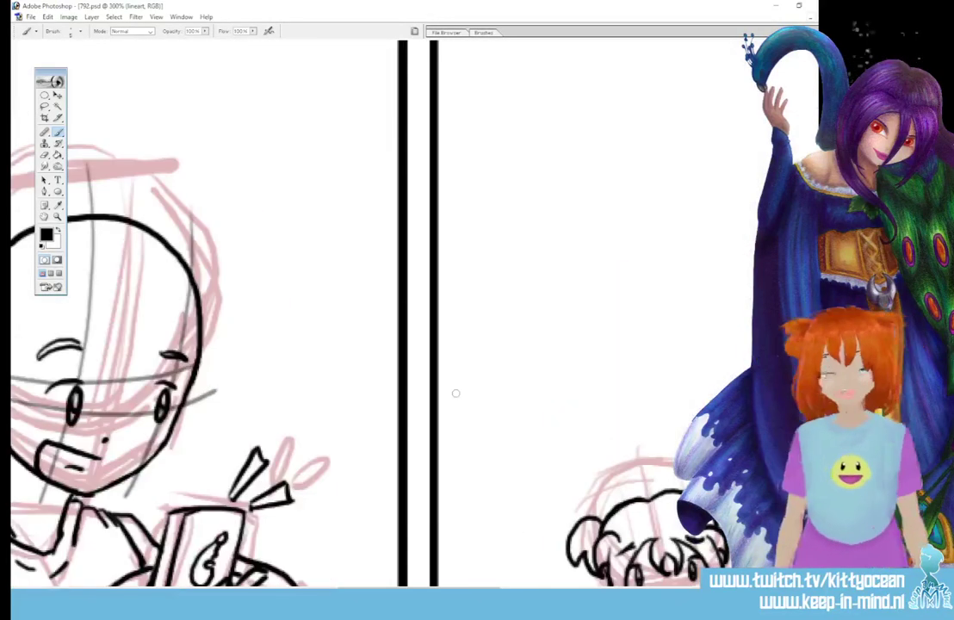
scroll(413, 313, "down", 10)
scroll(413, 313, "down", 5)
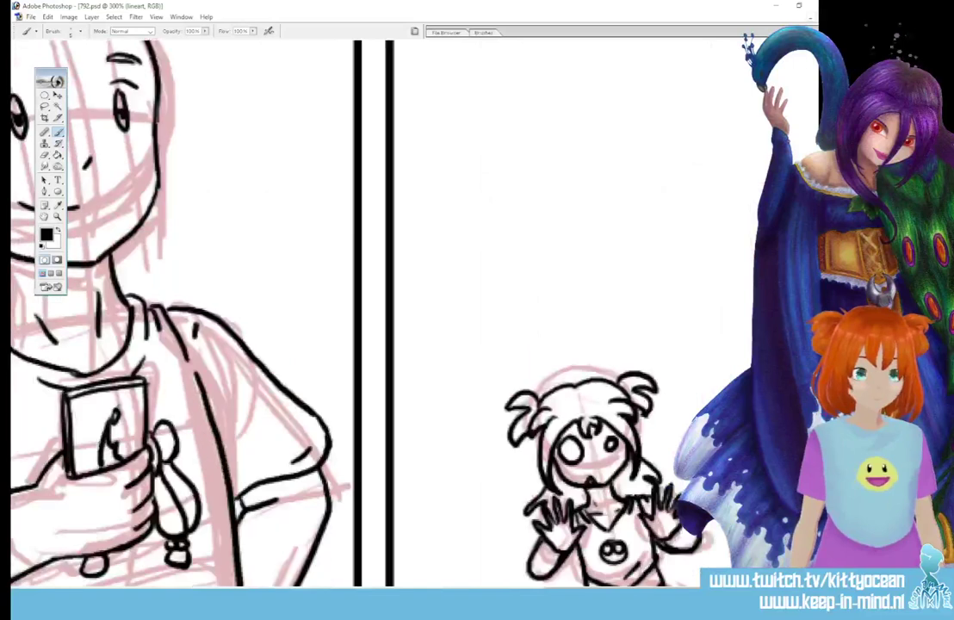
left_click_drag(620, 590, 652, 591)
mouse_move(498, 339)
left_mouse_down()
mouse_move(501, 331)
mouse_move(514, 338)
left_mouse_up()
mouse_move(336, 365)
left_mouse_down()
mouse_move(320, 364)
mouse_move(316, 386)
mouse_move(334, 384)
left_mouse_up()
scroll(334, 384, "right", 6)
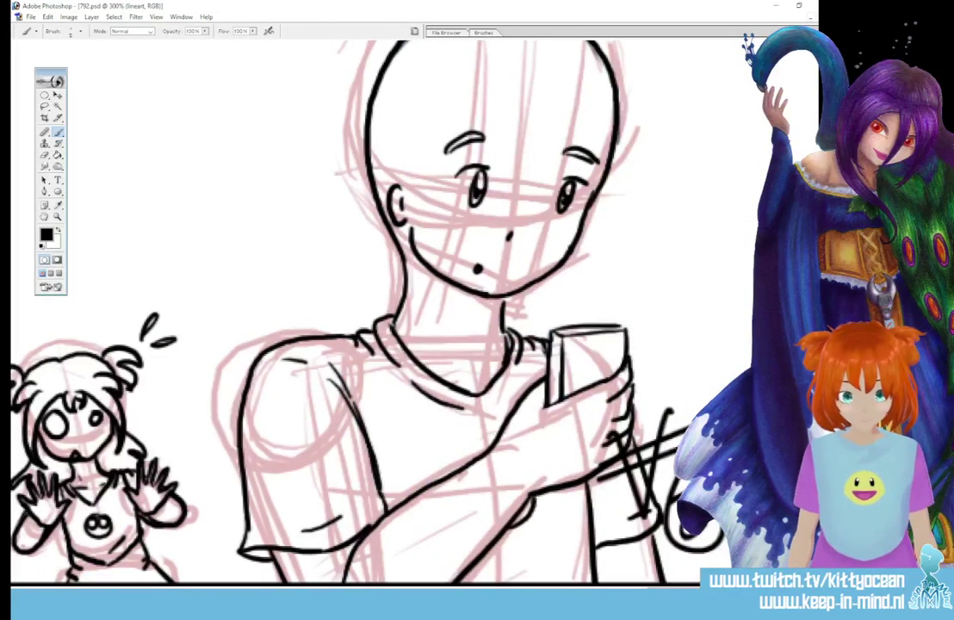
Step: Ink the small charm dangling below the tall figure's hand and a rounded bump on the forearm's upper edge
mouse_move(534, 497)
left_mouse_down()
mouse_move(538, 525)
mouse_move(557, 520)
mouse_move(543, 528)
mouse_move(555, 523)
mouse_move(557, 538)
left_mouse_up()
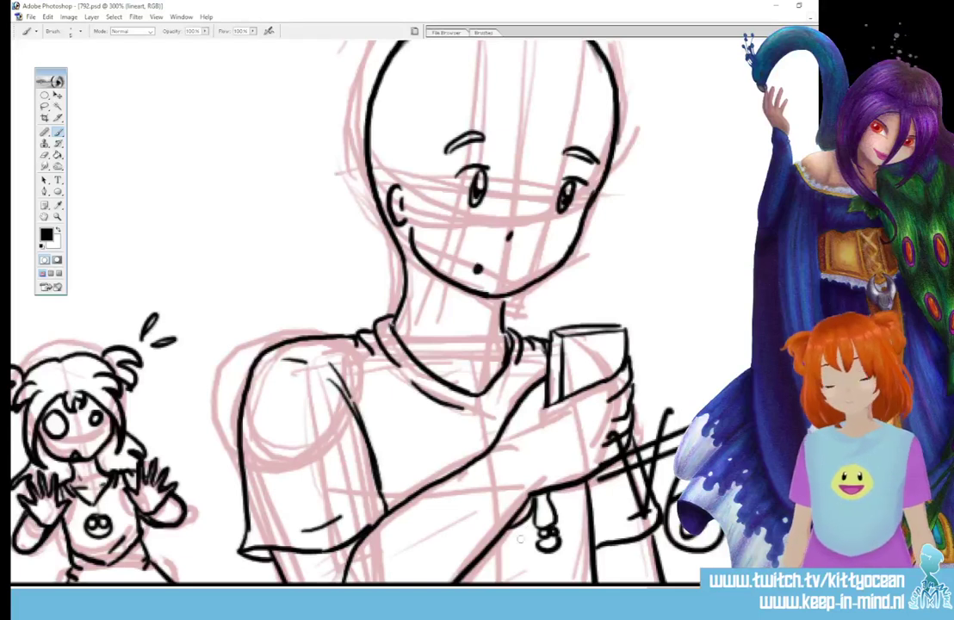
left_click_drag(562, 492, 559, 528)
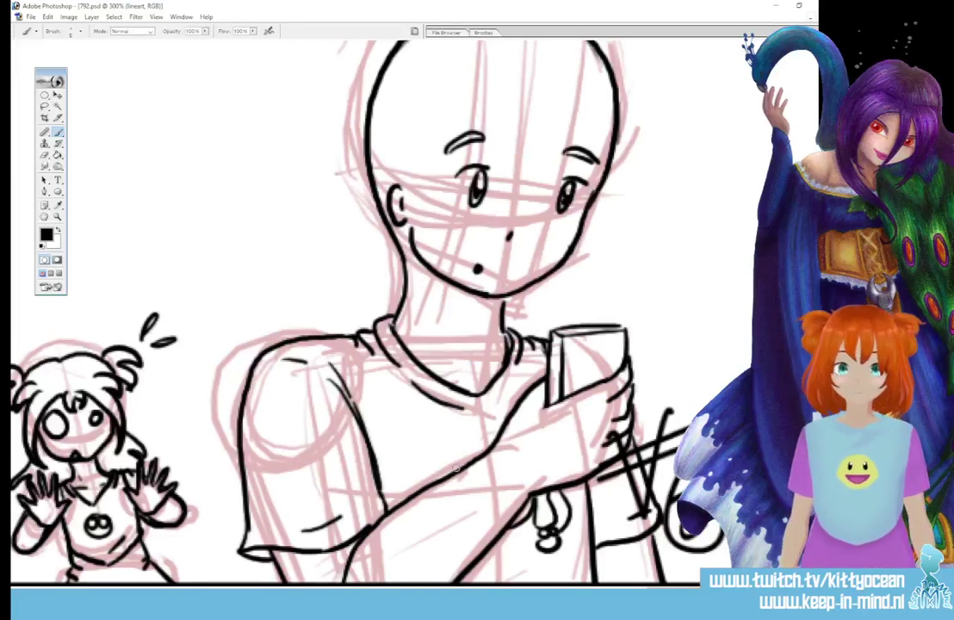
left_click_drag(457, 471, 439, 482)
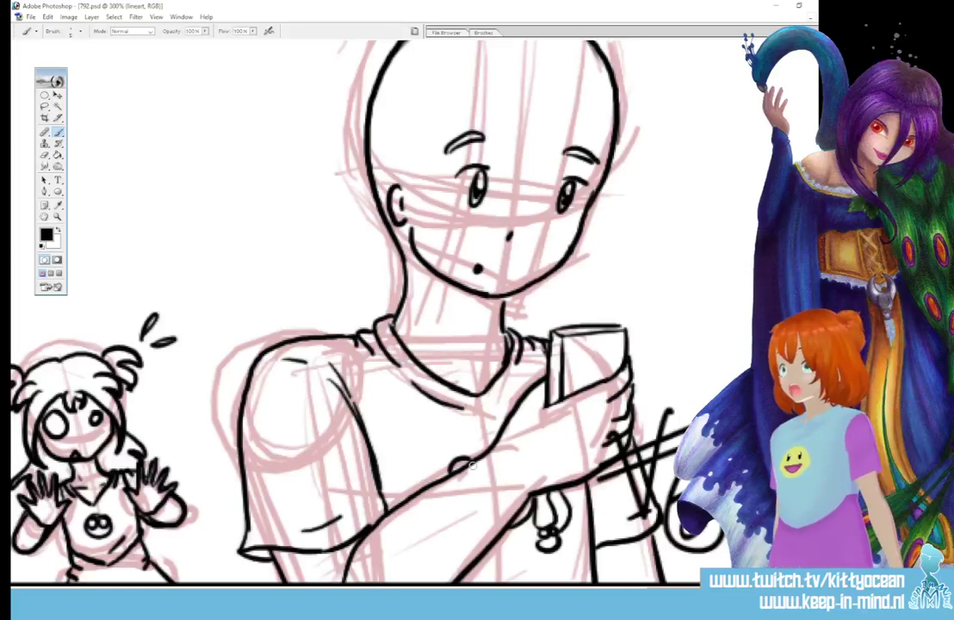
Step: Capture a screen snip of the whole four-panel strip, and paste a copy of the line art as a new layer
key("ctrl+minus")
key("ctrl+minus")
key("ctrl+minus")
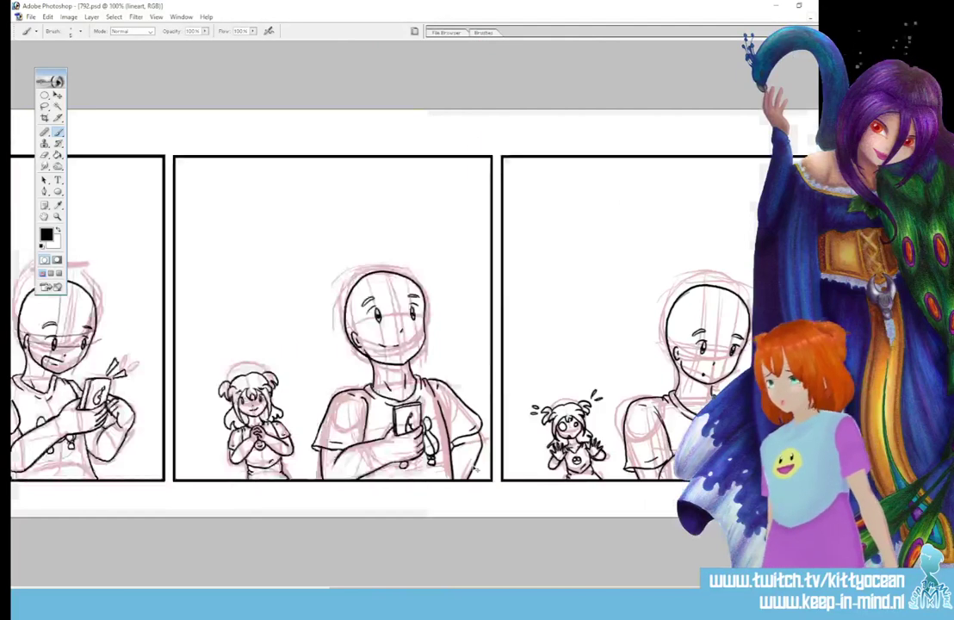
key("ctrl+minus")
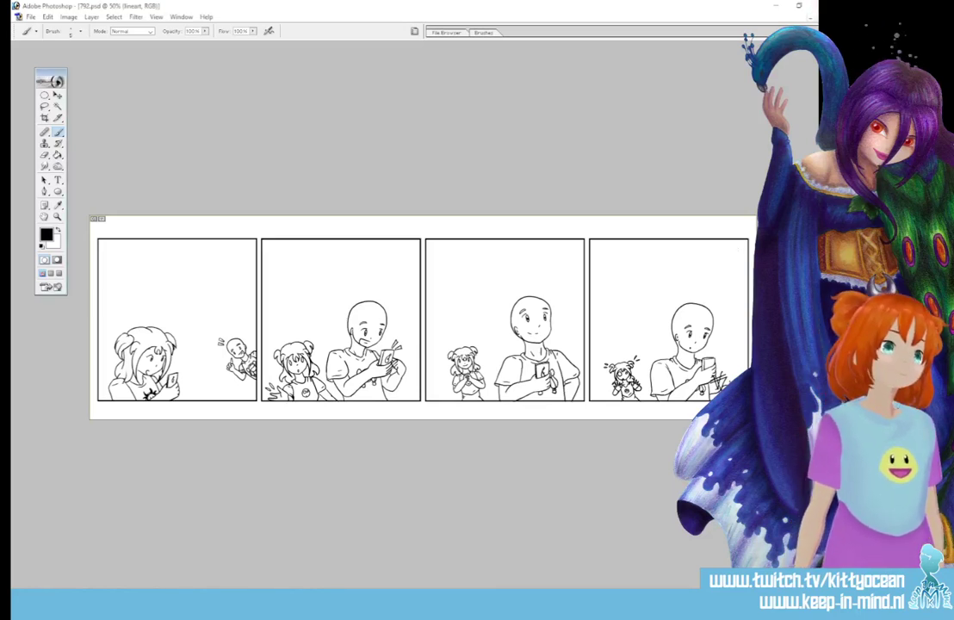
key("super+shift+s")
left_click_drag(84, 209, 756, 421)
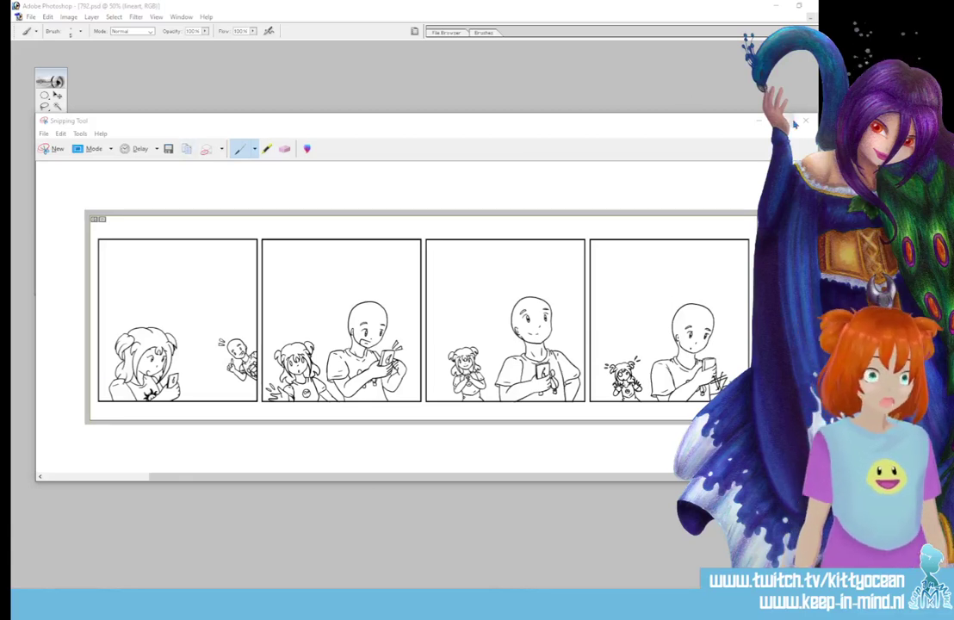
left_click(520, 16)
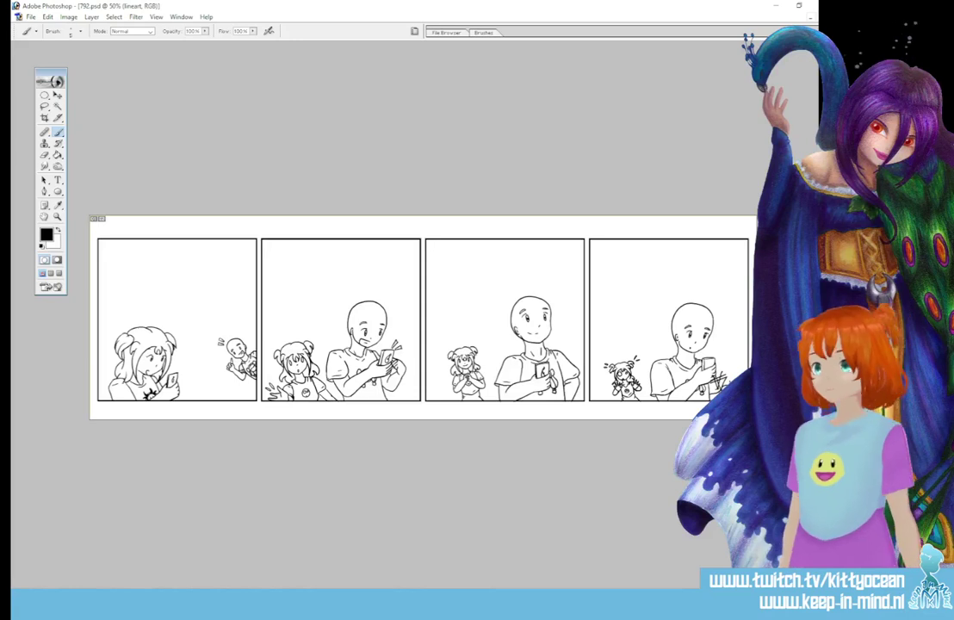
key("ctrl+v")
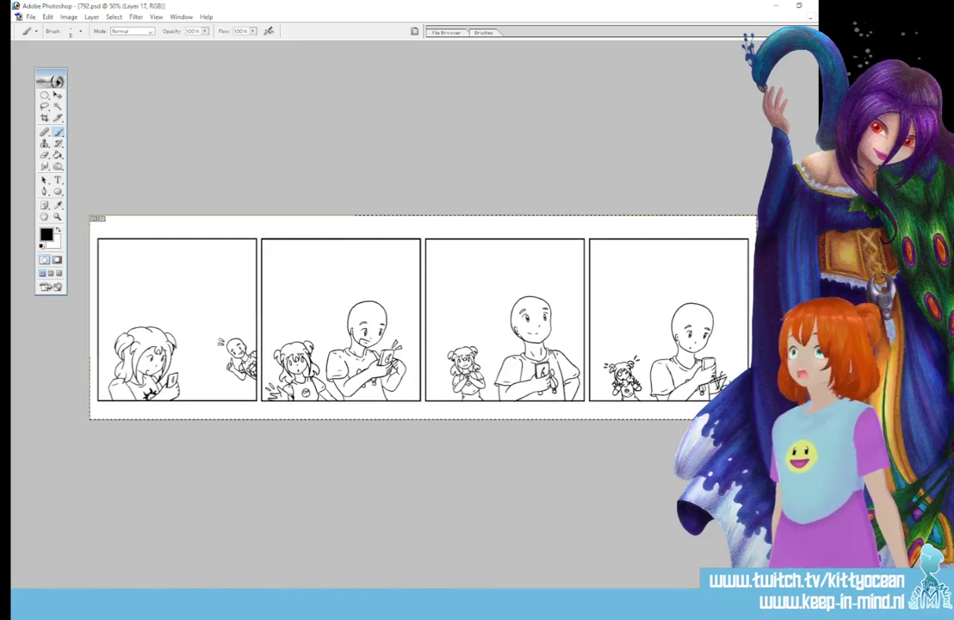
key("ctrl+v")
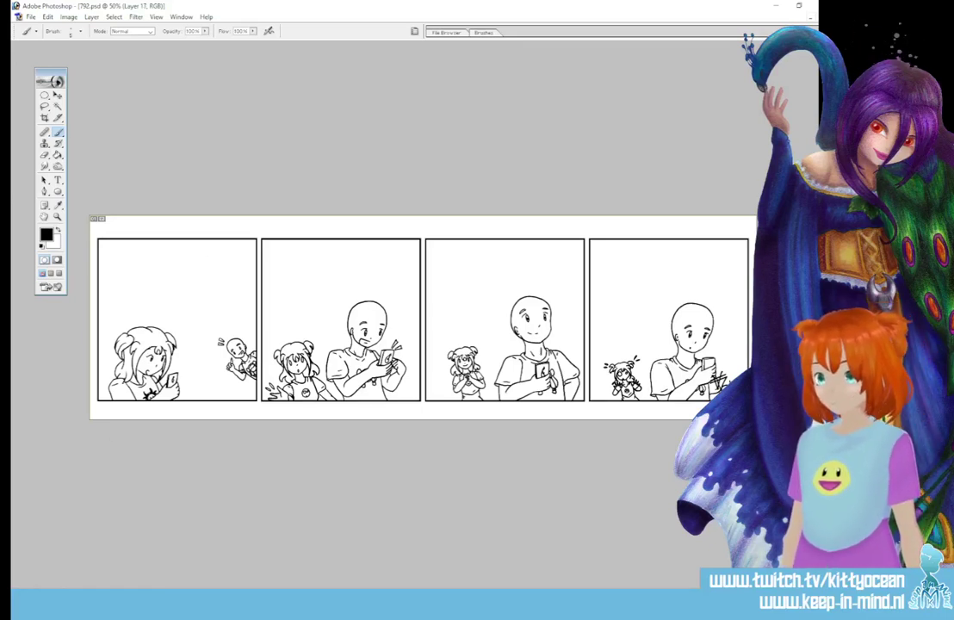
Step: Set the foreground colour to the light tan skin tone E1CDAD
left_click(47, 235)
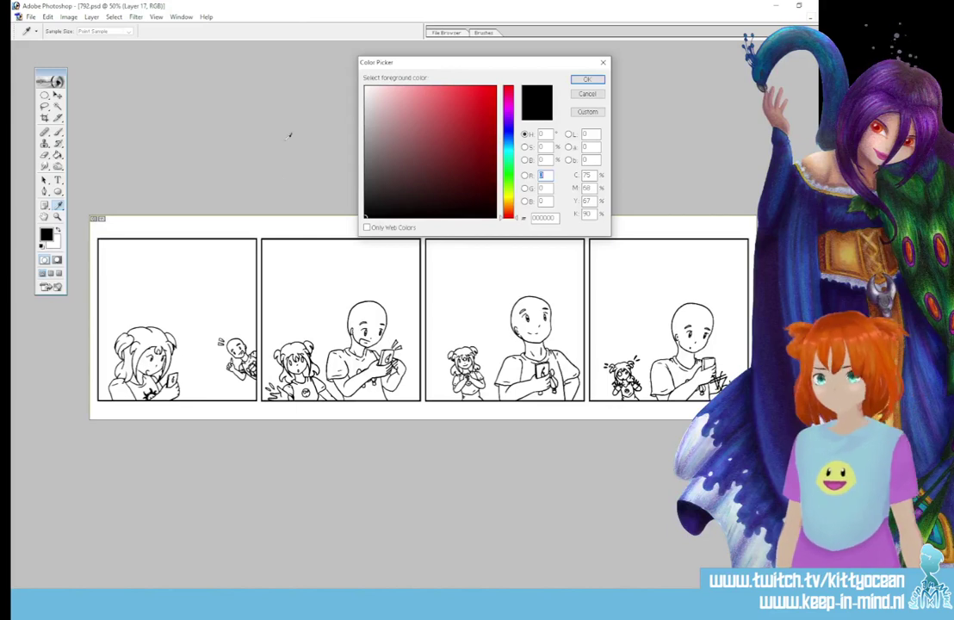
left_click(508, 112)
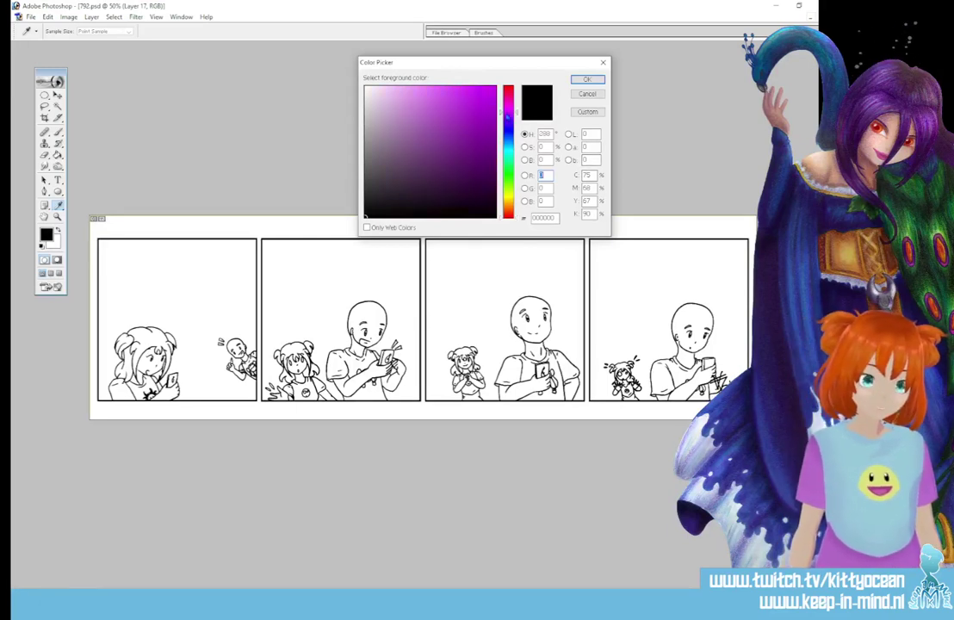
left_click(508, 200)
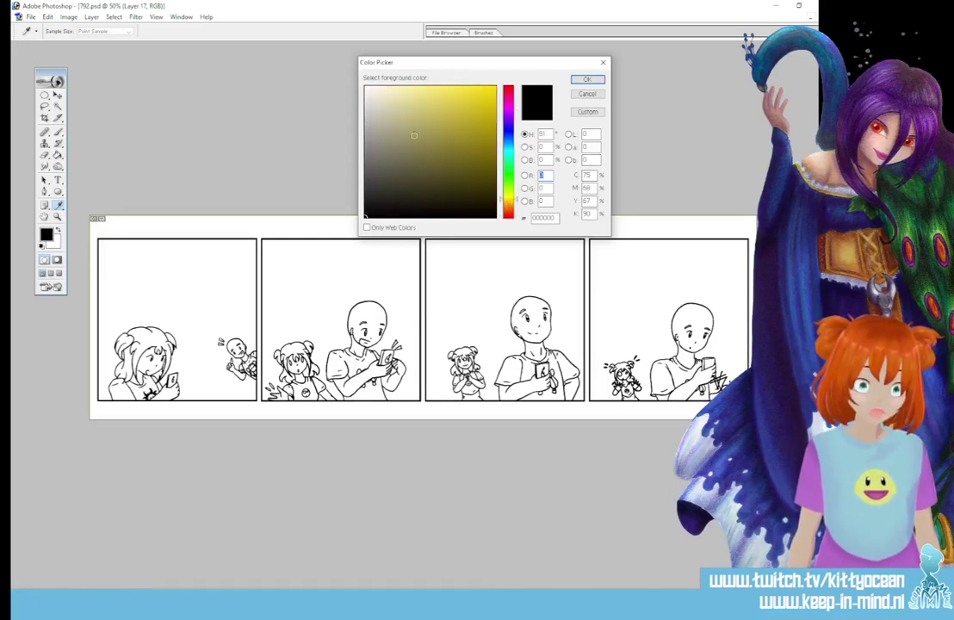
left_click(508, 204)
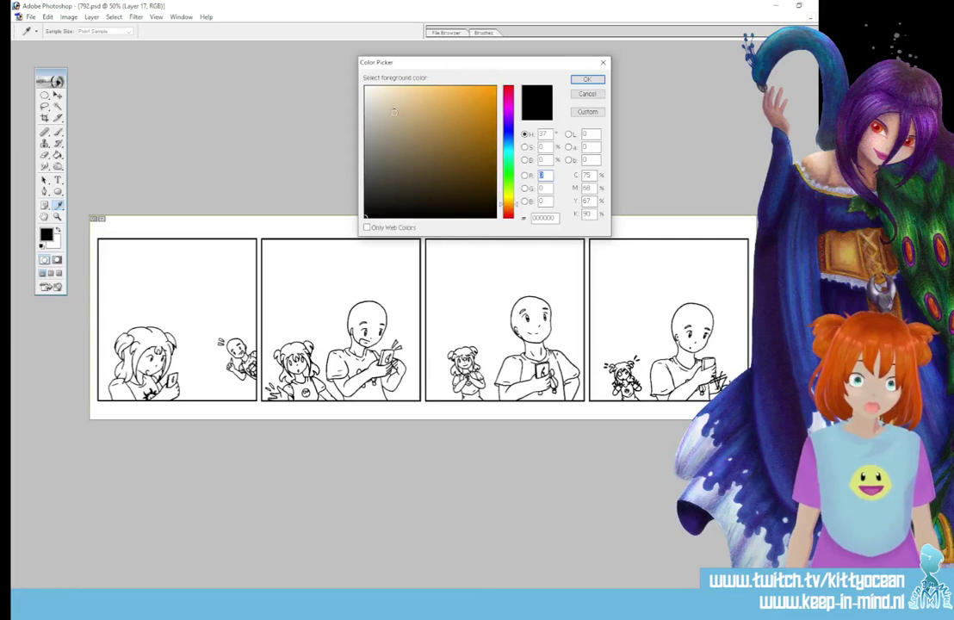
left_click(394, 104)
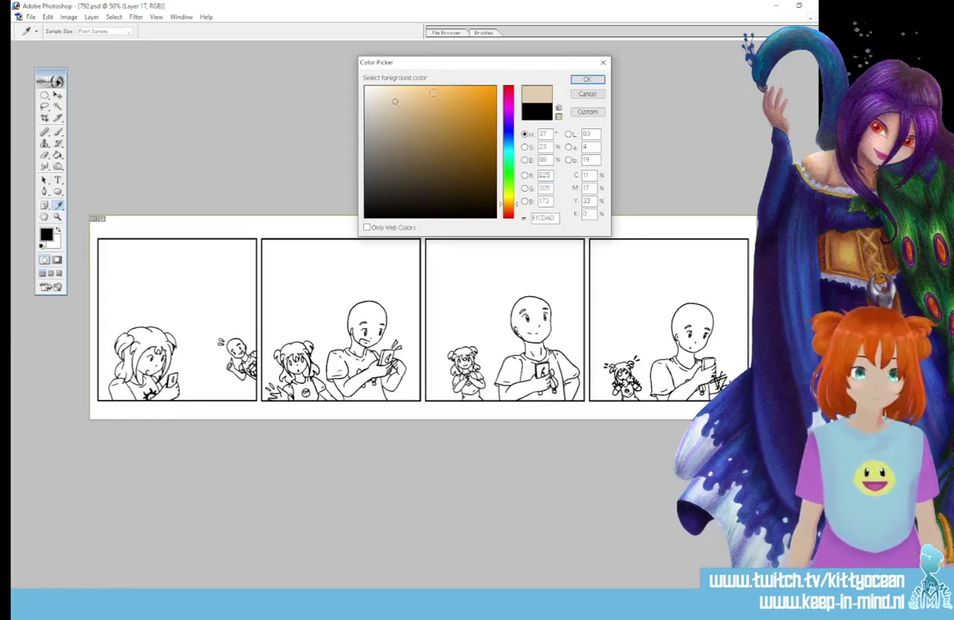
left_click(590, 81)
Step: Fill the tall figure's skin with tan in the first three panels, and undo the stray background fill in the fourth
left_click(59, 155)
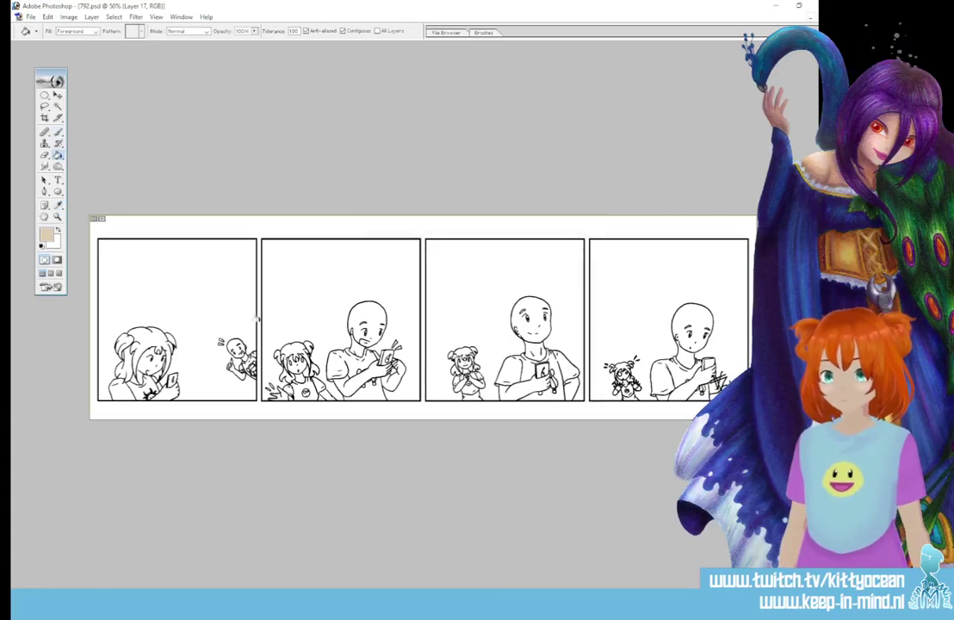
left_click(238, 351)
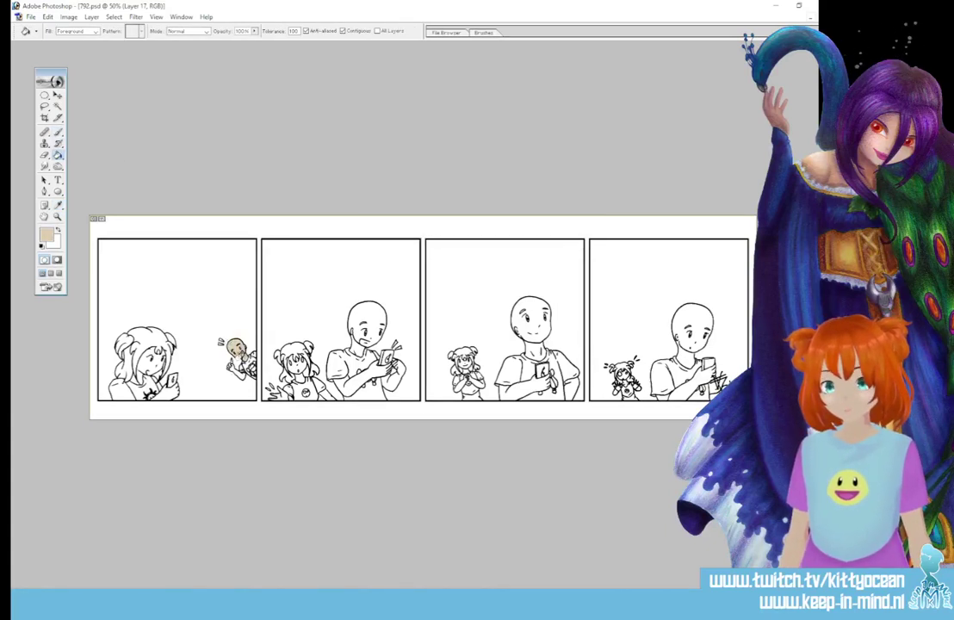
left_click(365, 306)
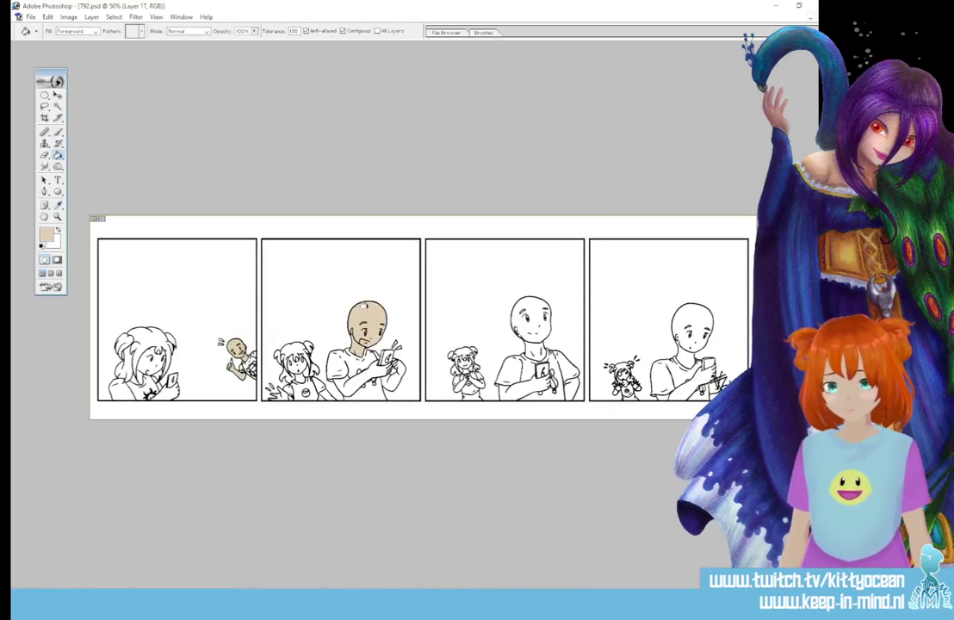
left_click(352, 383)
left_click(395, 370)
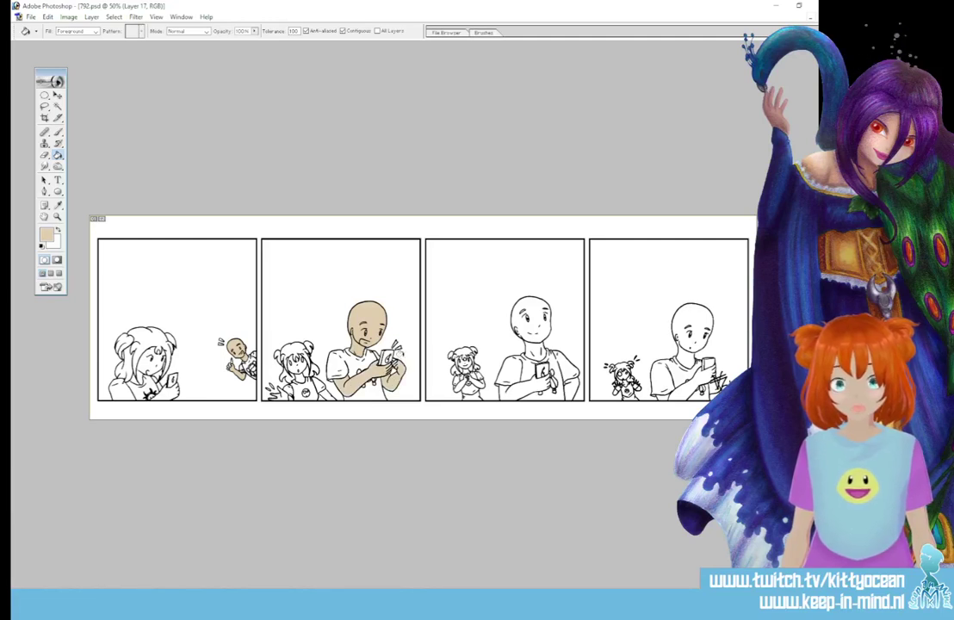
left_click(530, 312)
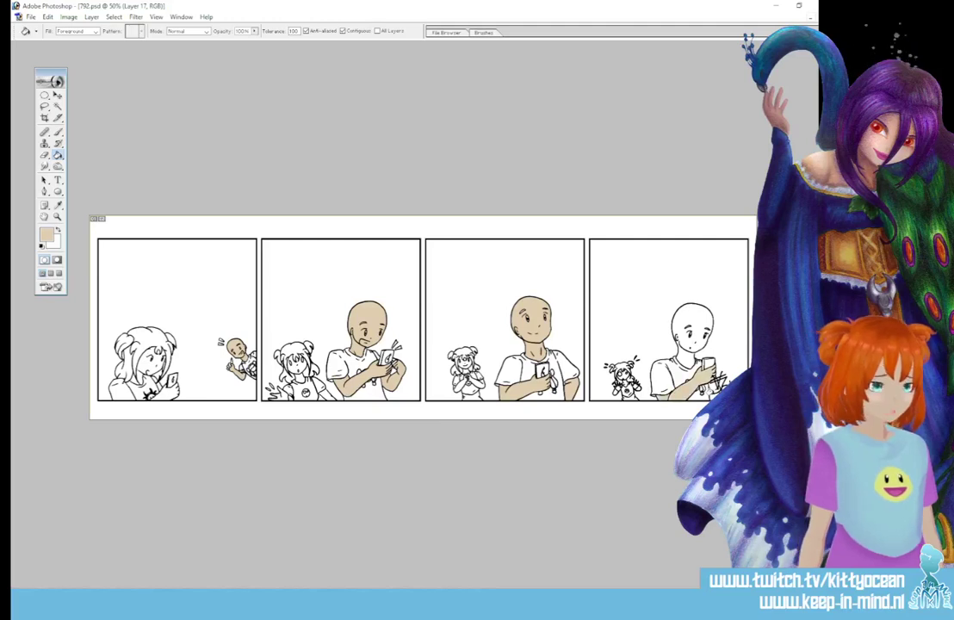
left_click(592, 274)
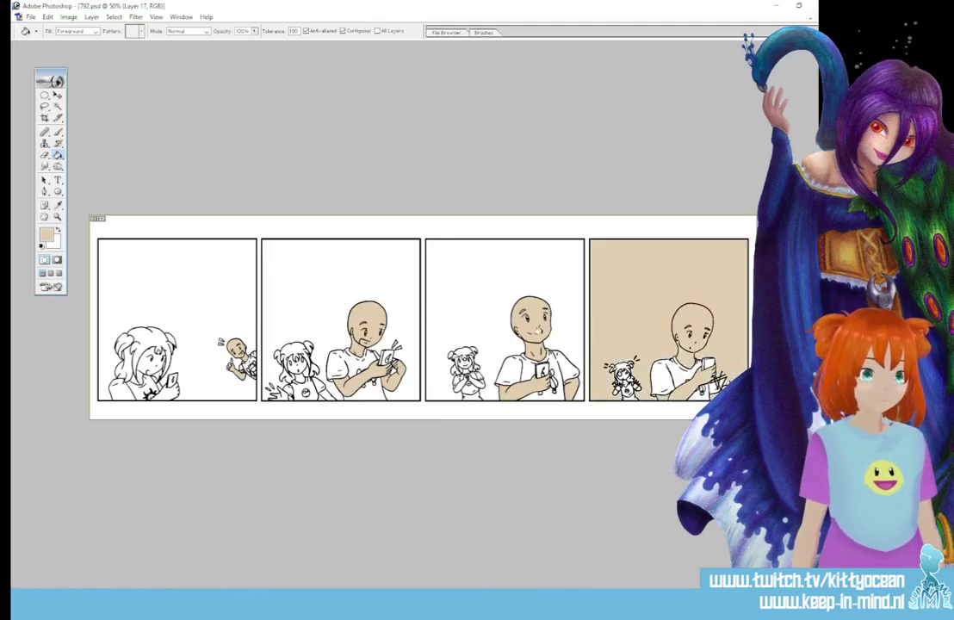
key("ctrl+z")
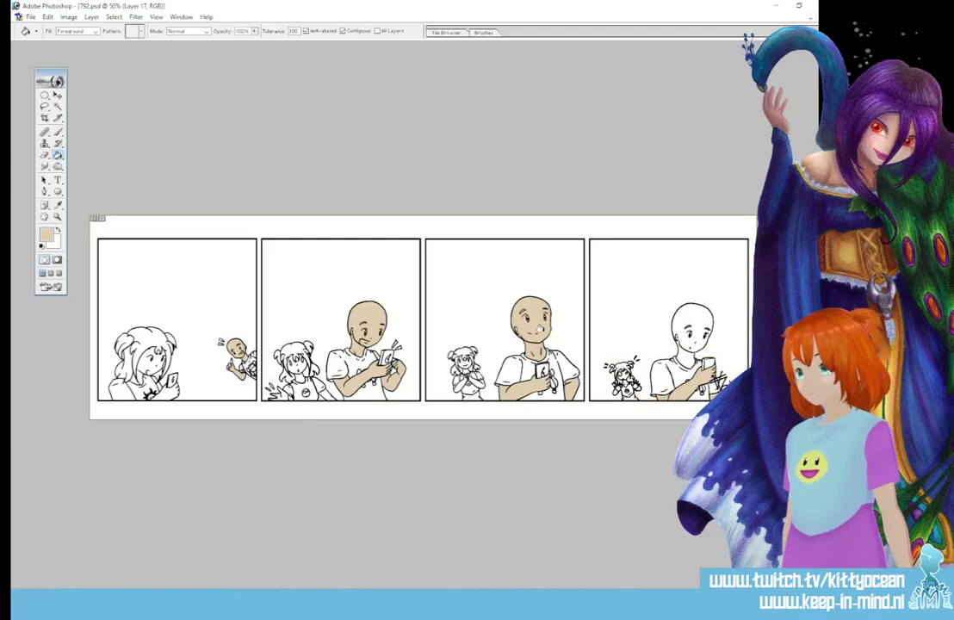
Step: Dab tan over the gap at the tall figure's chin in the fourth panel, and fill the head and neck with tan
key("ctrl+plus")
key("ctrl+plus")
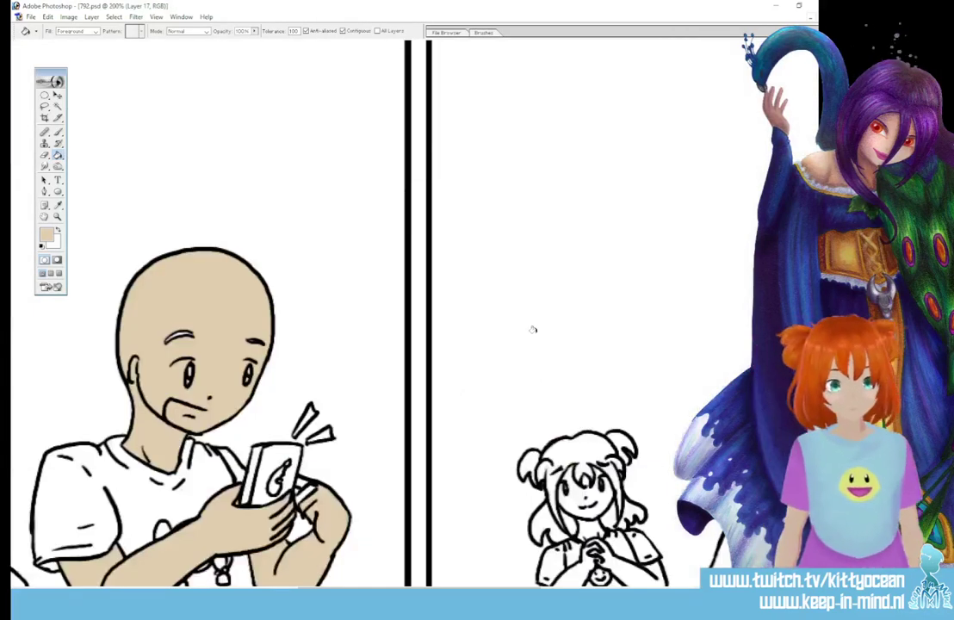
left_click_drag(486, 589, 764, 590)
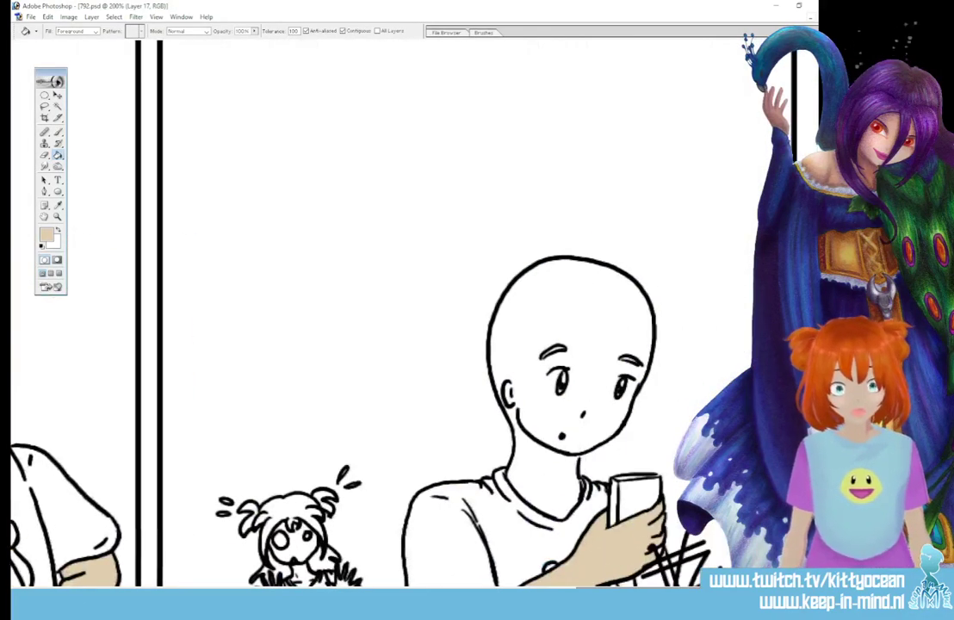
key("b")
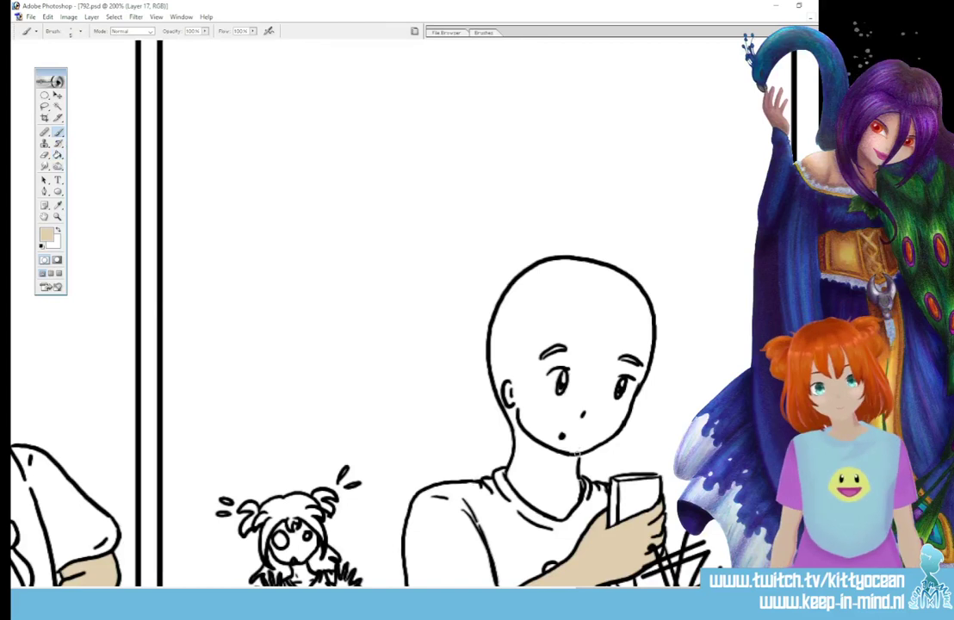
left_click_drag(578, 453, 577, 450)
left_click(58, 155)
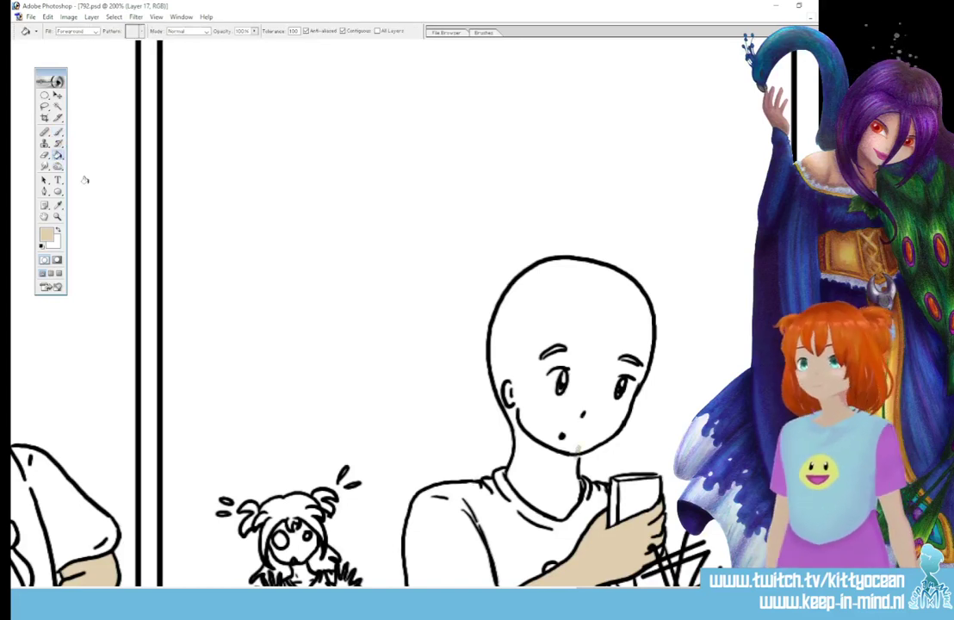
left_click(501, 370)
key("ctrl+z")
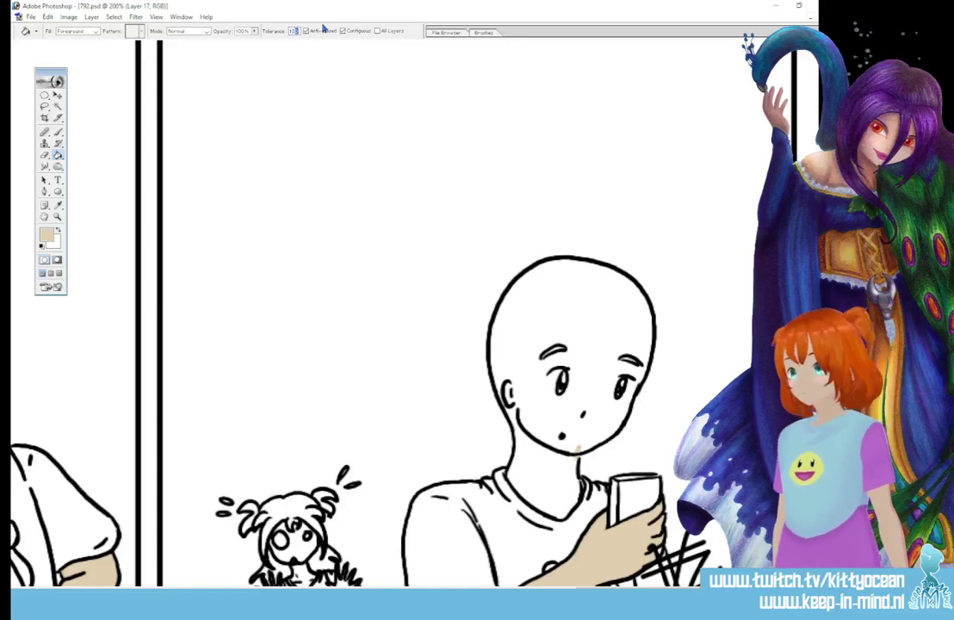
left_click(587, 323)
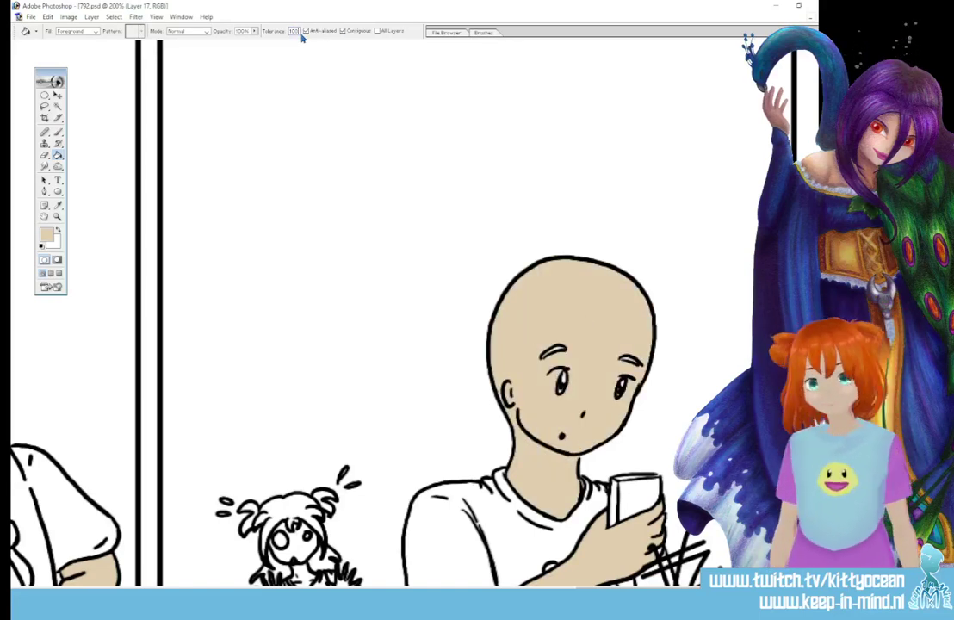
Step: Choose a greyish tan foreground colour and fill the girl's face with it in the first panel
key("b")
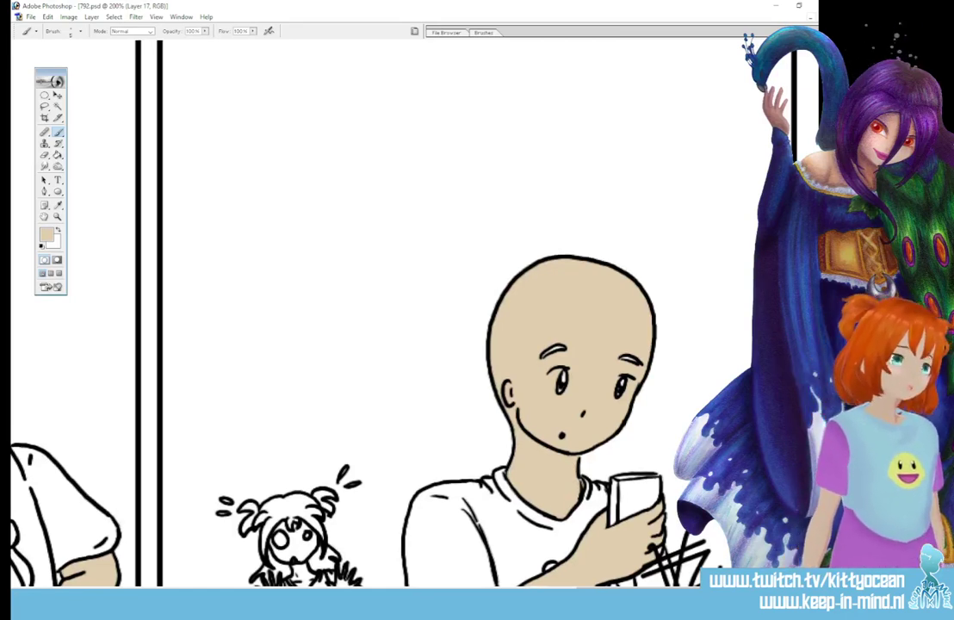
scroll(566, 385, "down", 3)
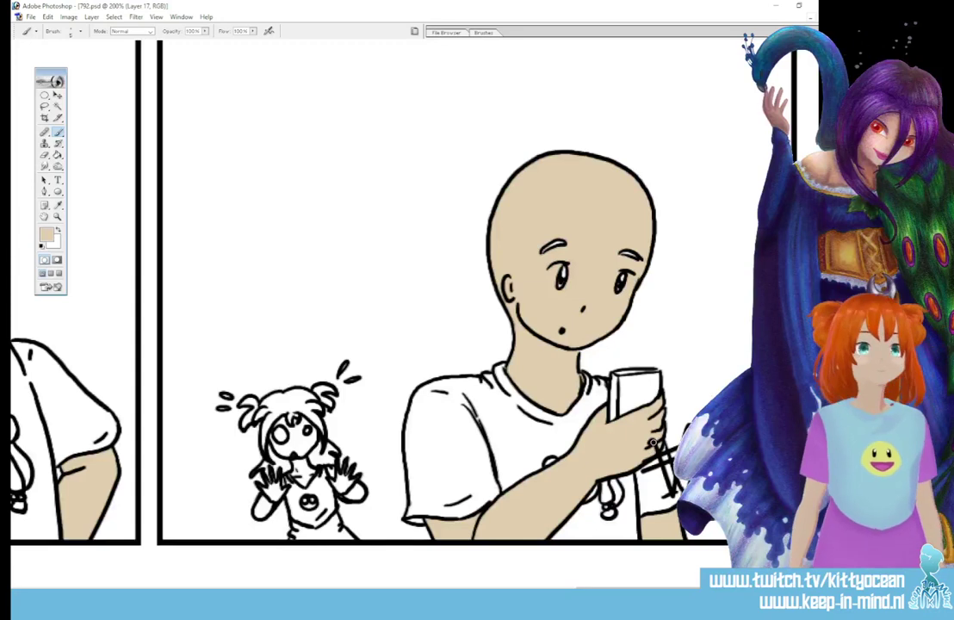
scroll(489, 556, "left", 10)
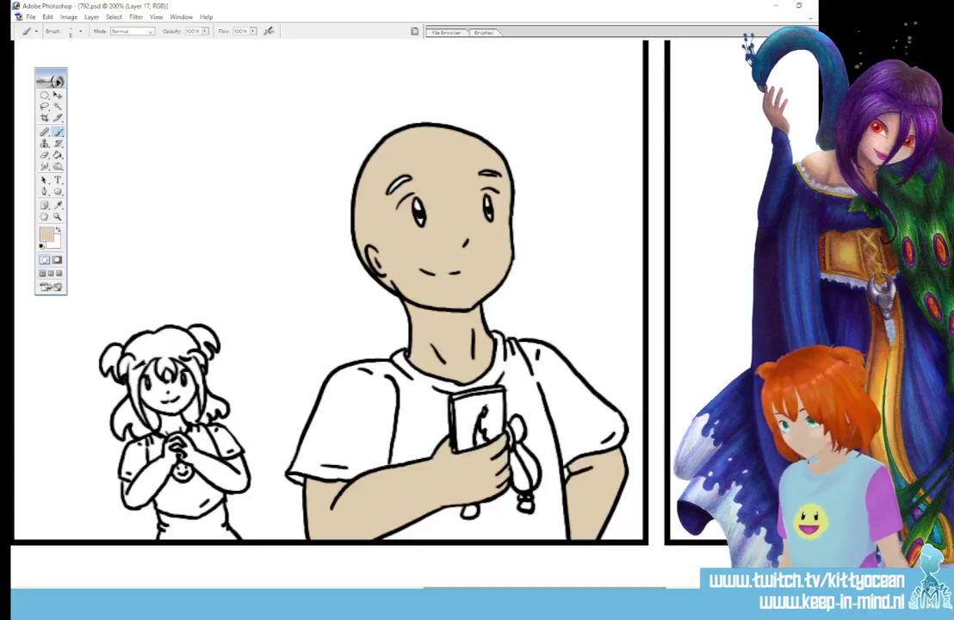
scroll(489, 556, "right", 10)
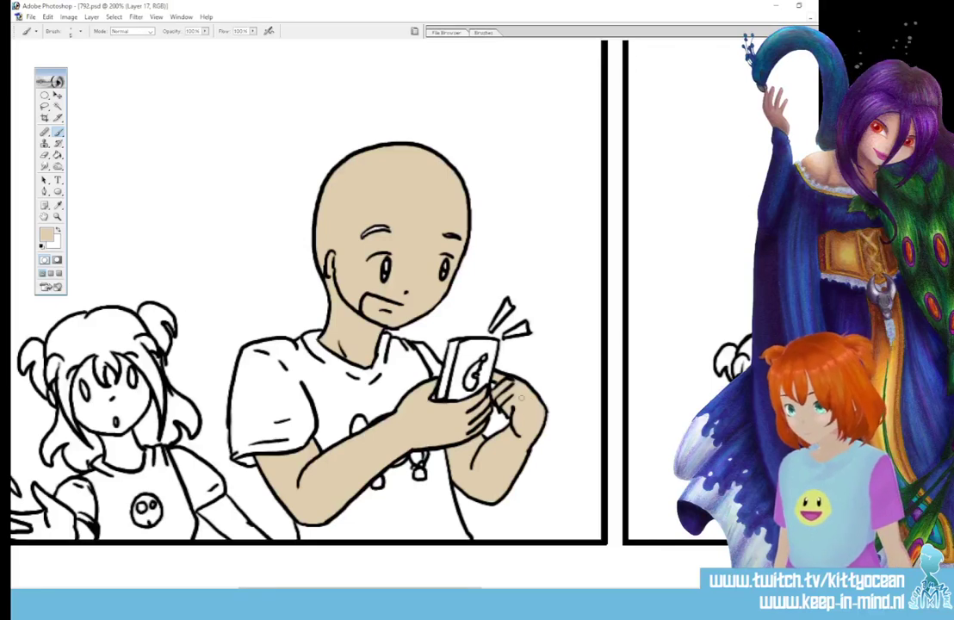
left_click_drag(413, 591, 195, 590)
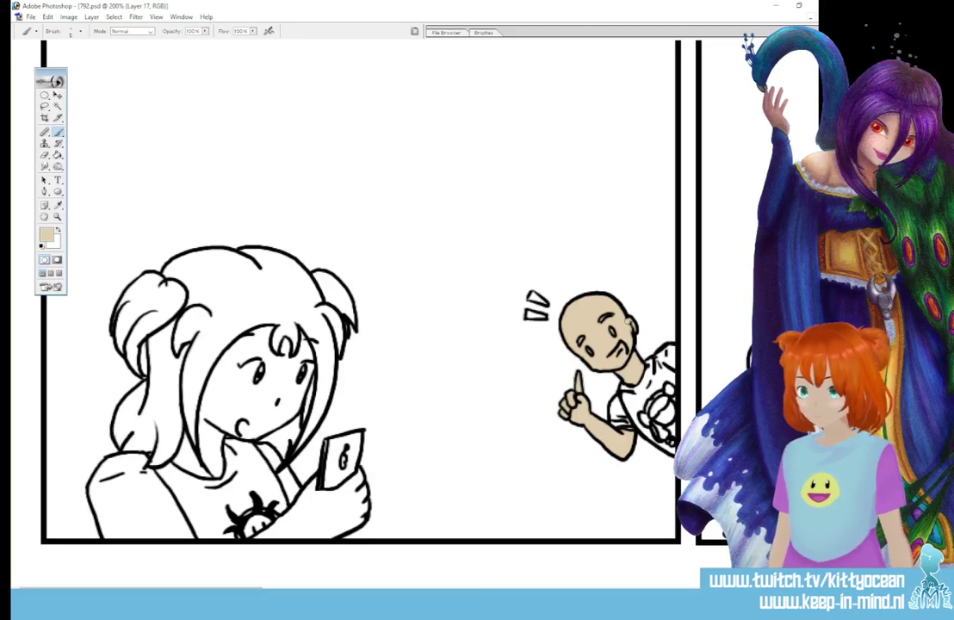
left_click(46, 235)
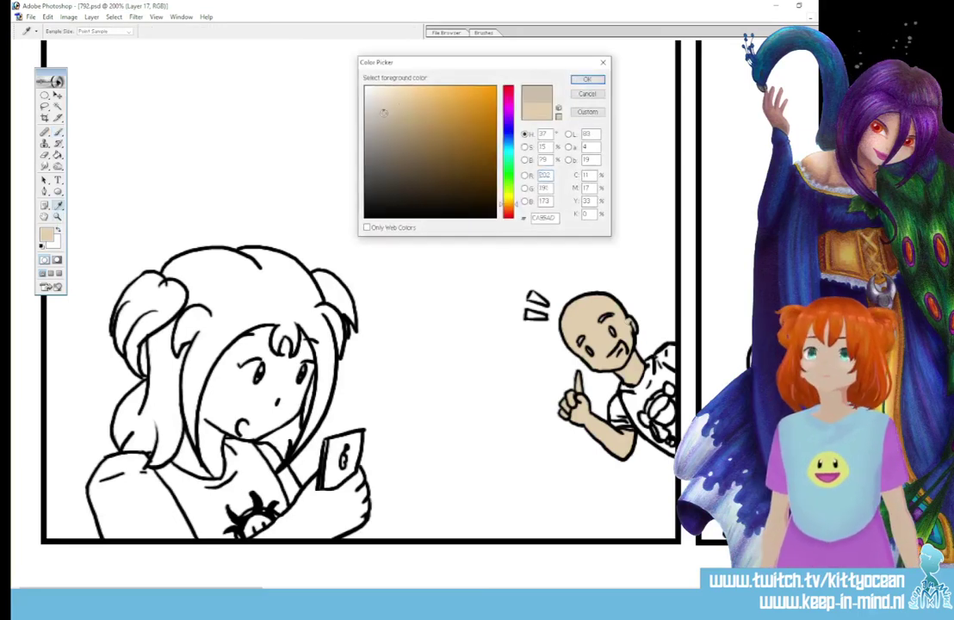
left_click(587, 79)
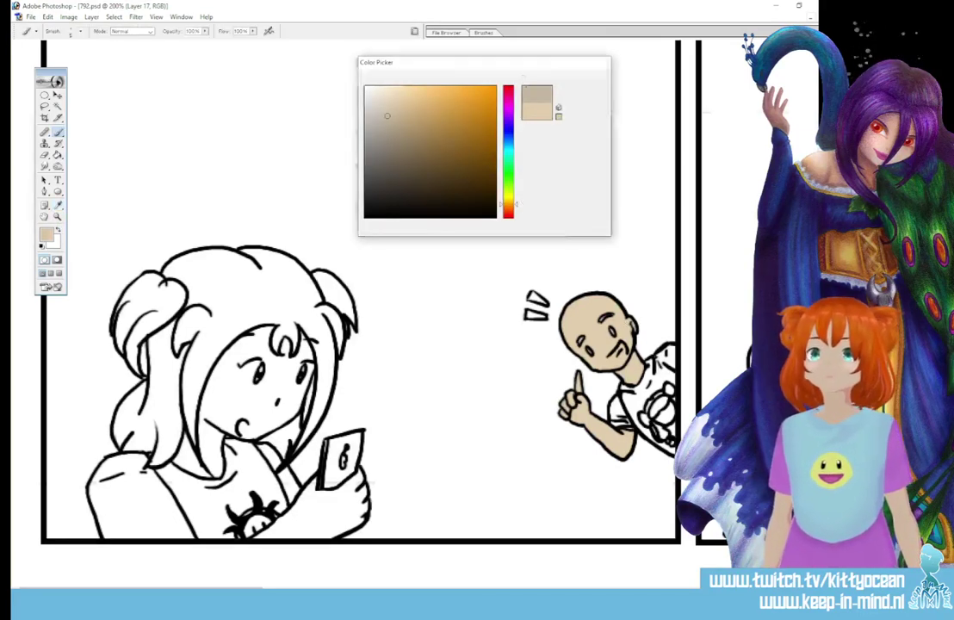
left_click(58, 154)
left_click(252, 397)
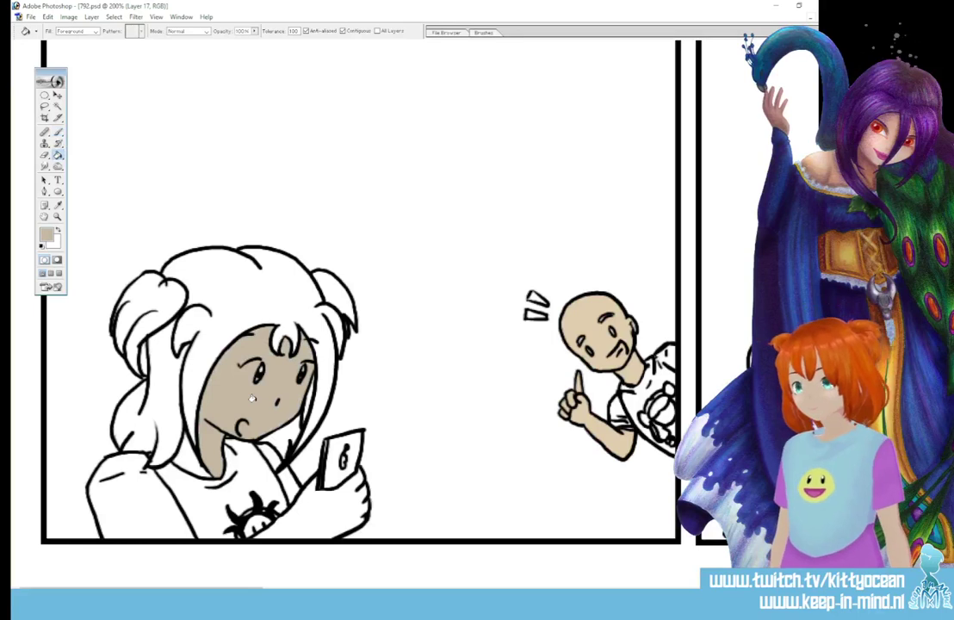
Step: Set the foreground to tan D0BC9C, fill the girl's face and hand in the first panel, and undo the stray fill of her hair
left_click(47, 234)
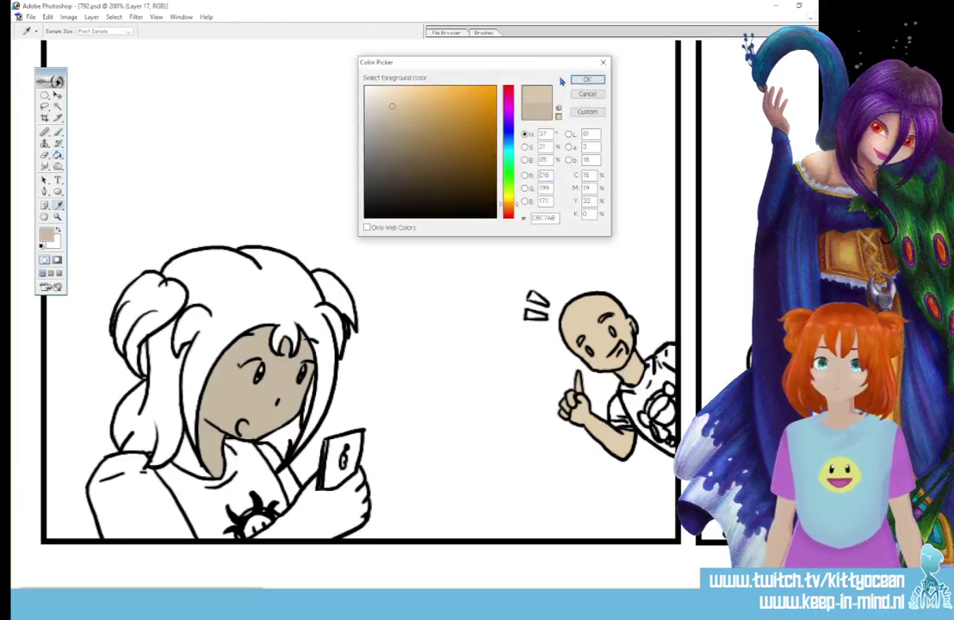
key("Return")
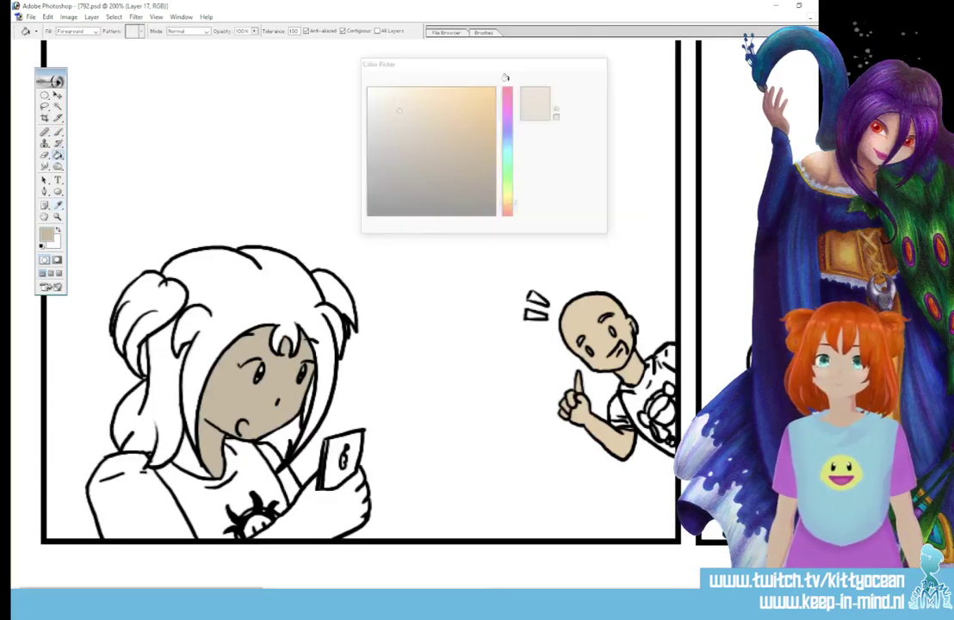
left_click(229, 371)
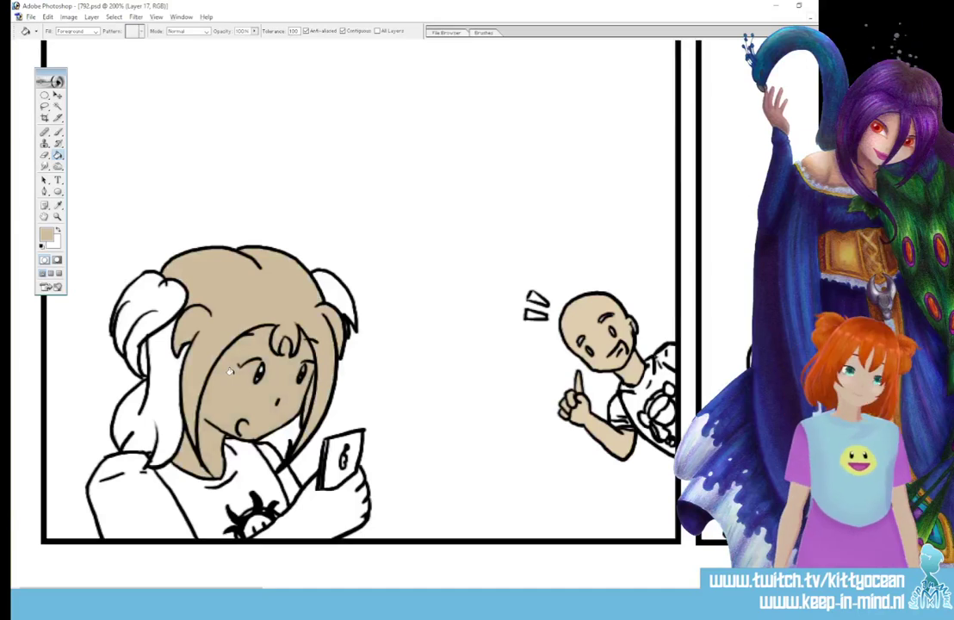
key("ctrl+alt+z")
key("ctrl+alt+z")
key("ctrl+shift+z")
left_click(316, 514)
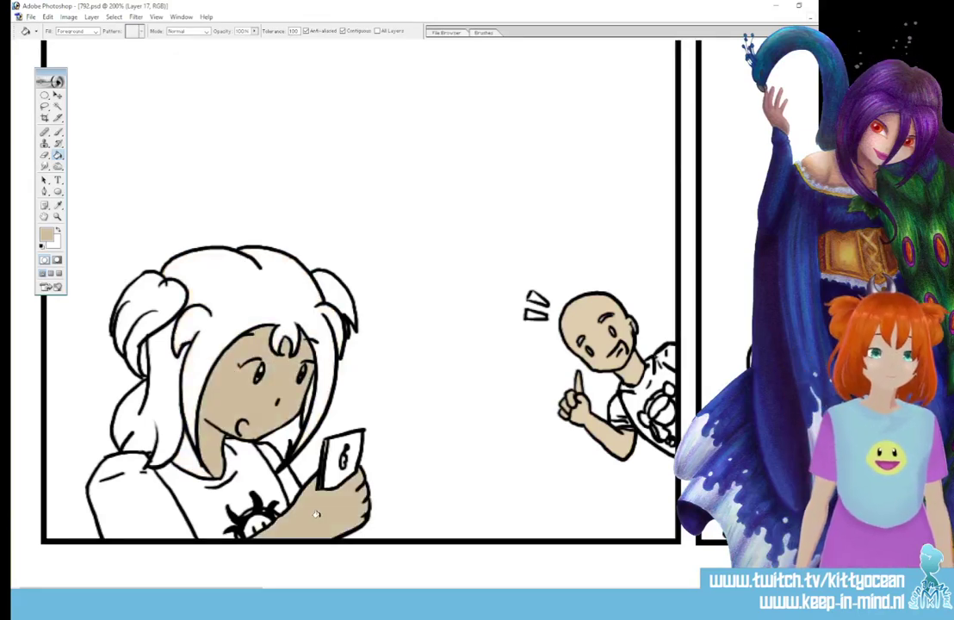
Step: Fill the girl's face, neck, arms and hands with the same tan in the second, third and fourth panels
scroll(279, 575, "right", 10)
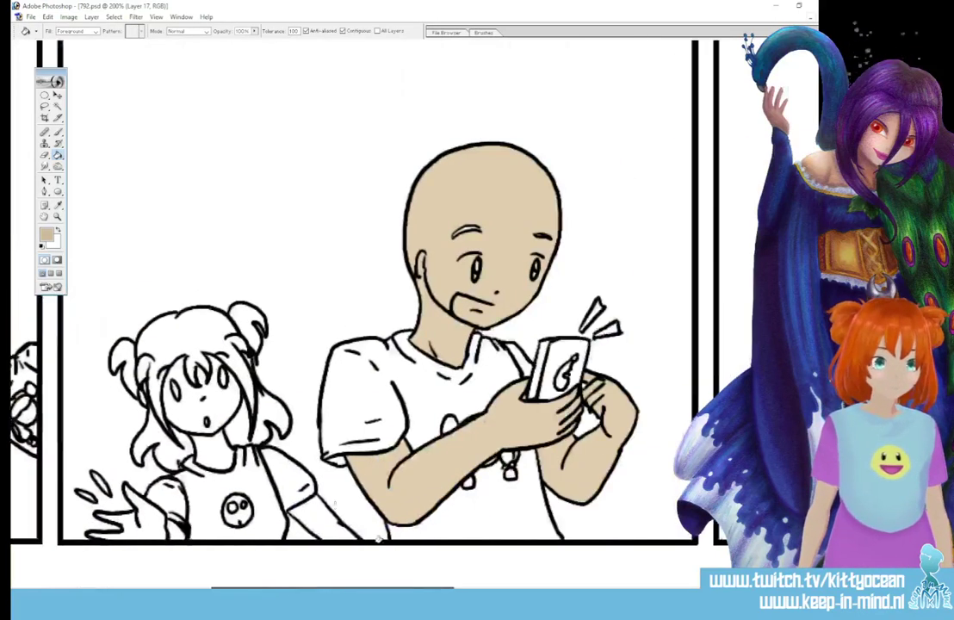
left_click(220, 411)
left_click(153, 527)
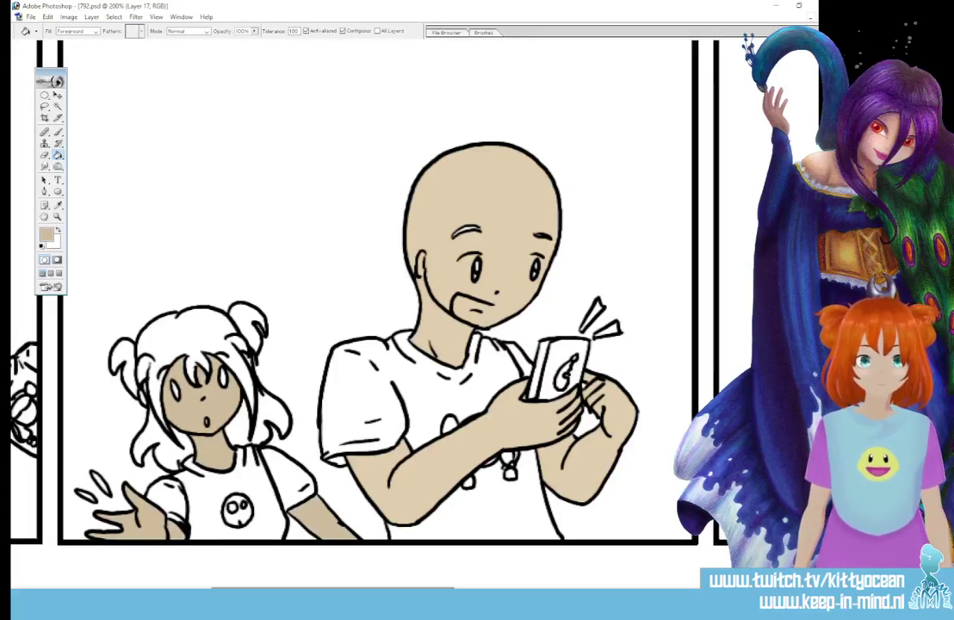
scroll(349, 289, "right", 10)
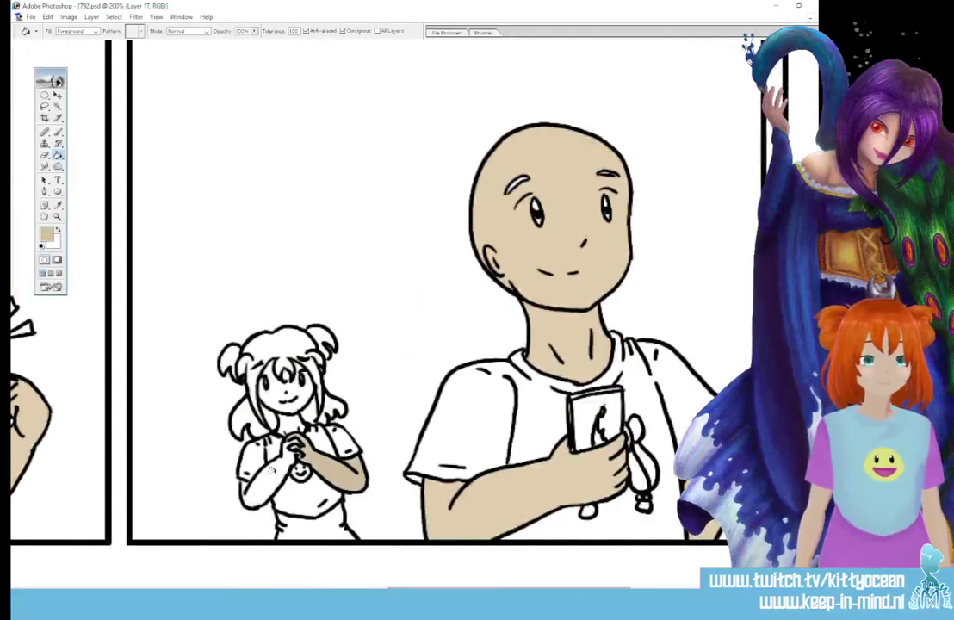
left_click(269, 474)
left_click(295, 389)
left_click(291, 424)
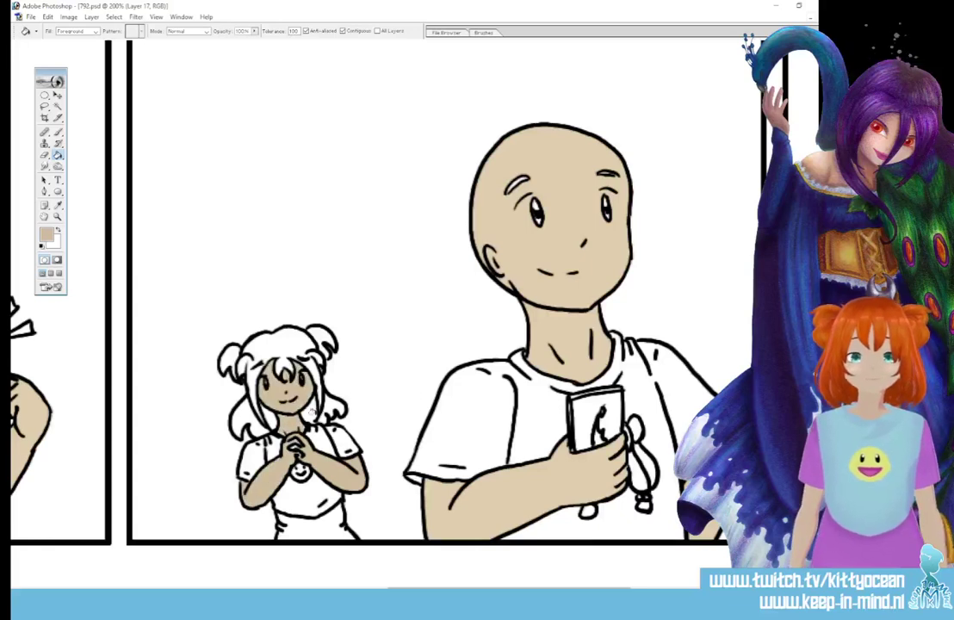
scroll(350, 289, "right", 10)
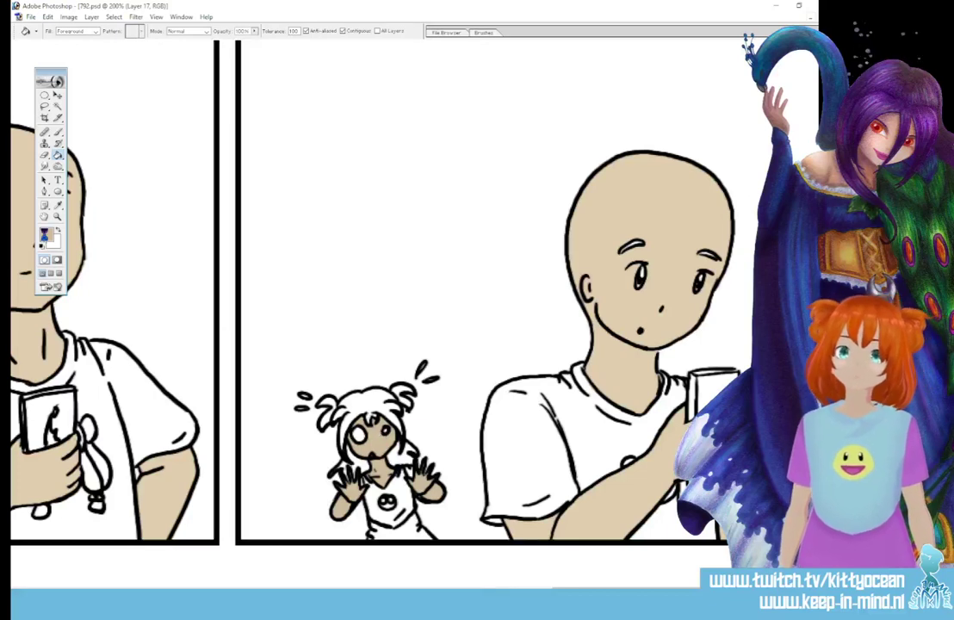
Step: Set the foreground colour to light purple and fill the girl's sleeve and skirt in the fourth panel
left_click(46, 234)
left_click(507, 113)
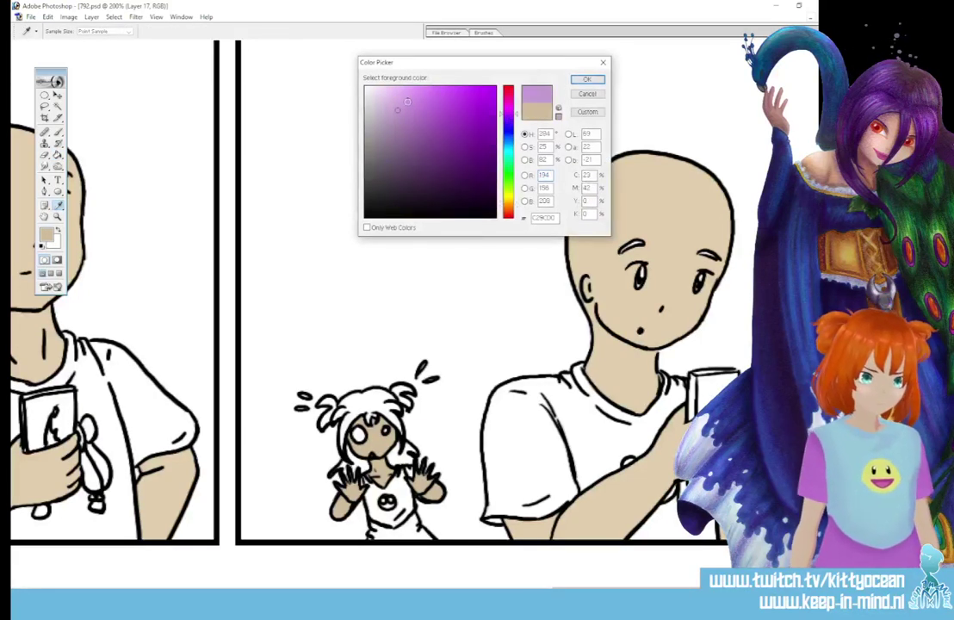
left_click(587, 79)
key("g")
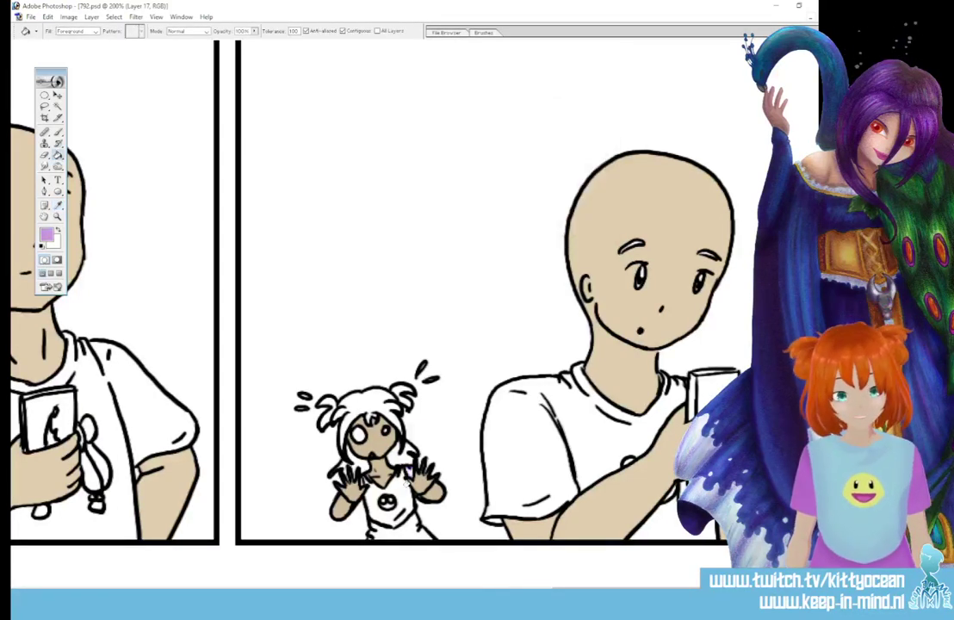
left_click(389, 523)
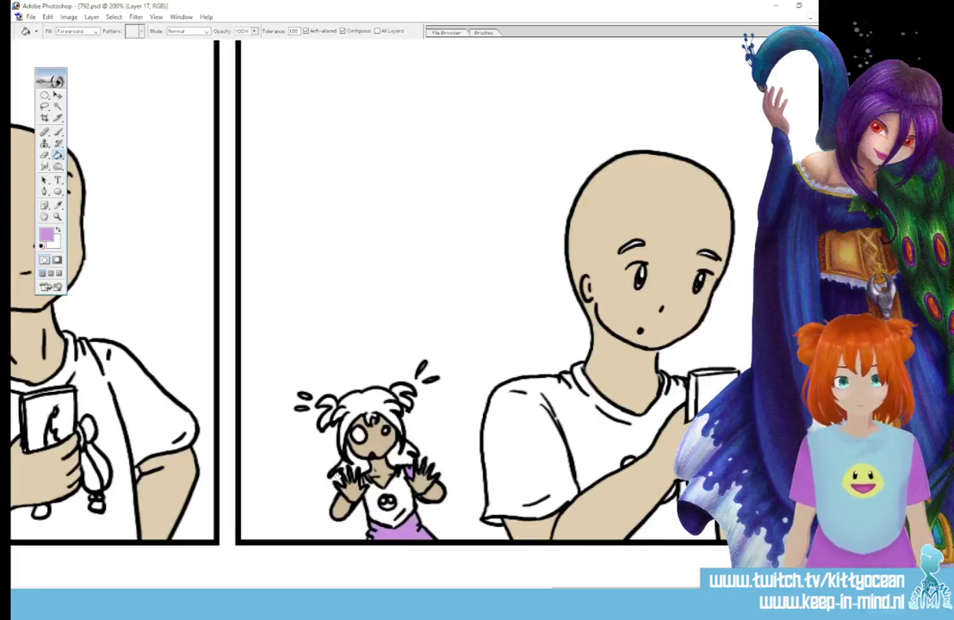
key("b")
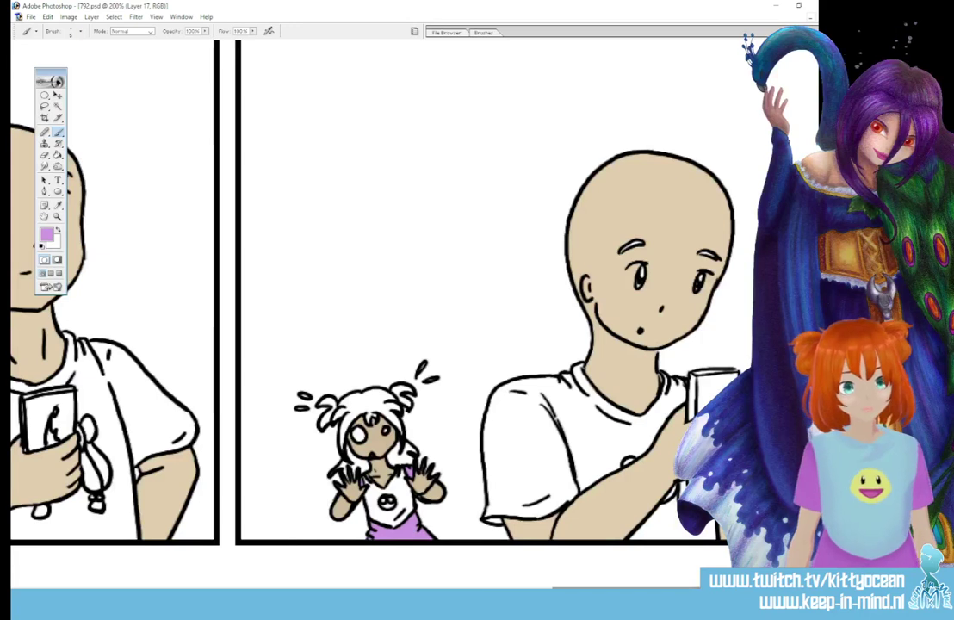
Step: Colour the girl's sleeves and skirt purple in the third panel, undoing the fill that spills into her shirt and brushing the sleeve edge instead
left_click_drag(575, 590, 431, 589)
scroll(371, 293, "left", 5)
key("g")
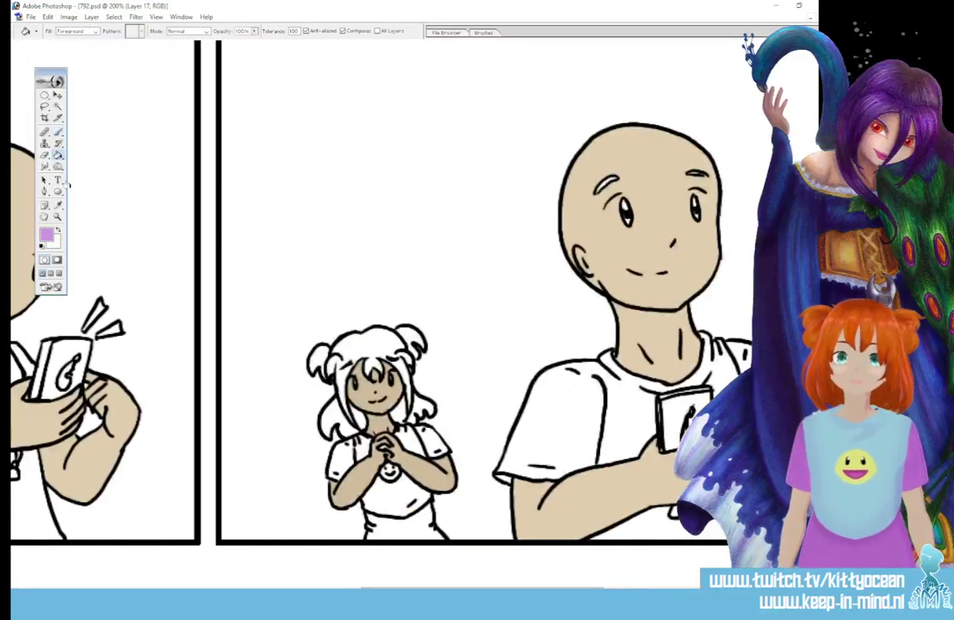
left_click(351, 454)
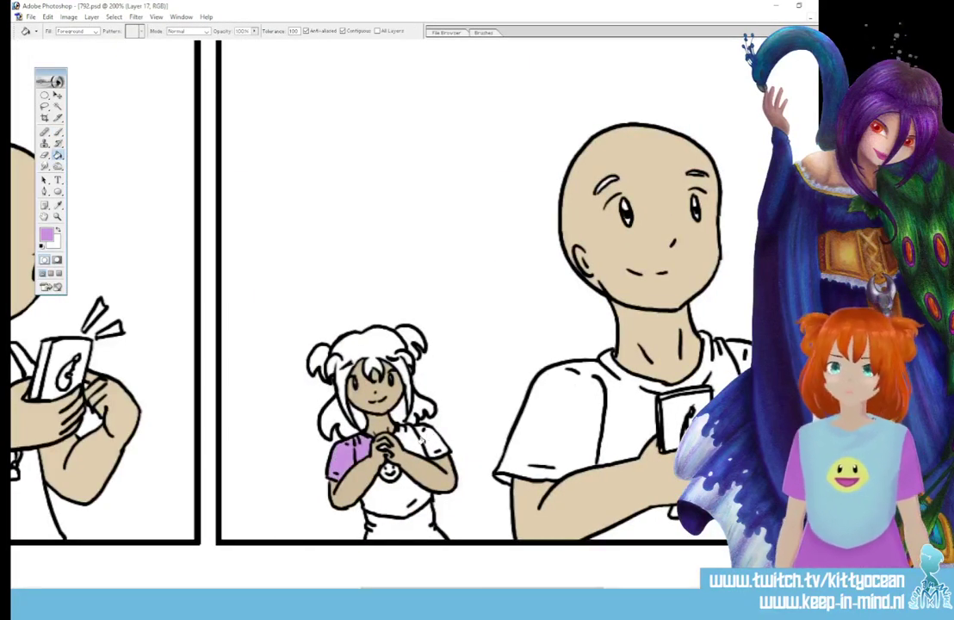
key("ctrl+z")
left_click(58, 131)
mouse_move(350, 443)
left_mouse_down()
mouse_move(351, 459)
mouse_move(336, 448)
mouse_move(330, 473)
mouse_move(352, 462)
mouse_move(334, 471)
mouse_move(338, 451)
left_mouse_up()
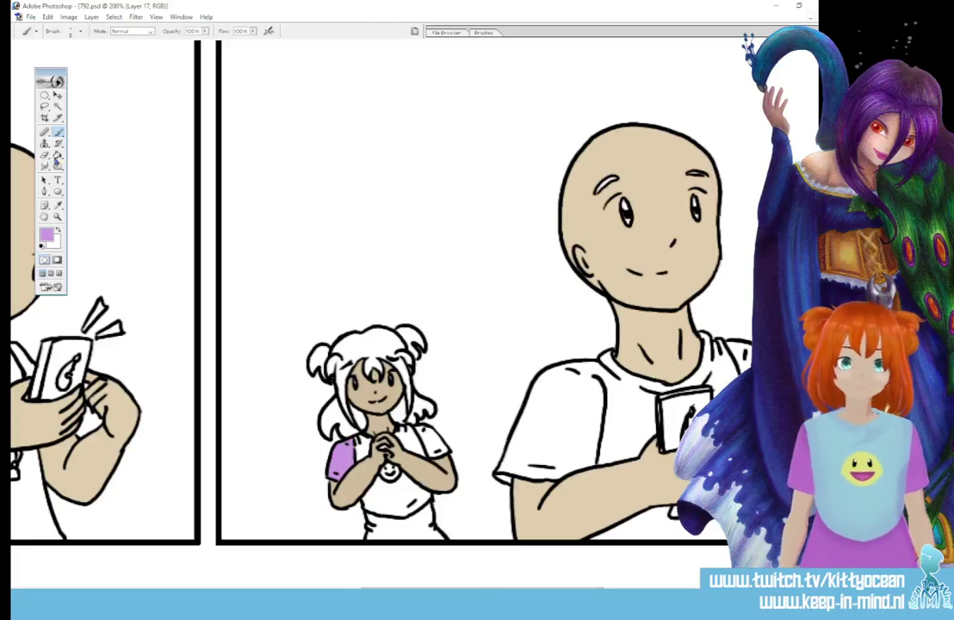
left_click(57, 157)
left_click(433, 437)
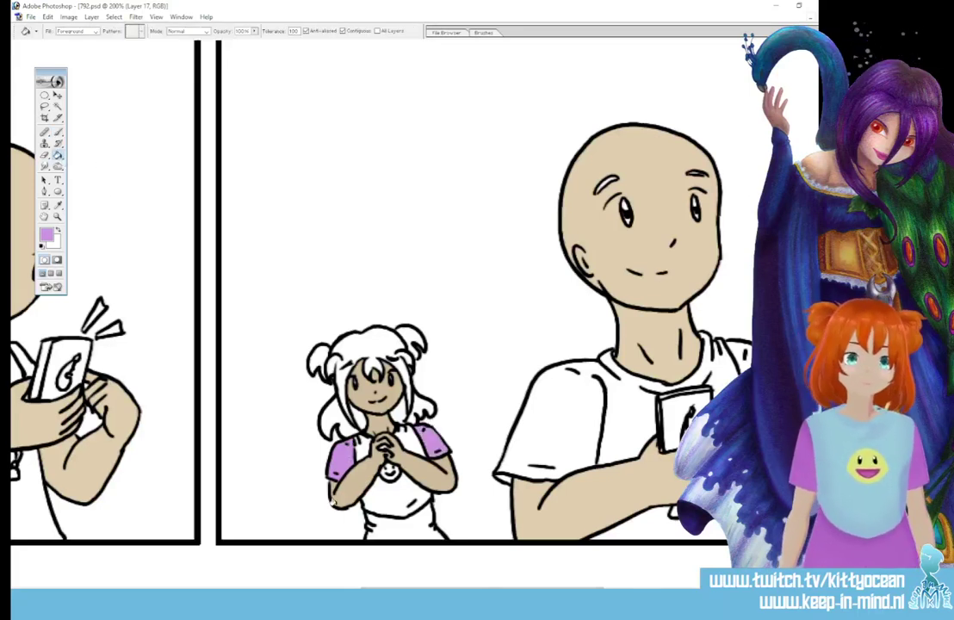
left_click(414, 521)
Step: Fill both of the girl's sleeves with the light purple in the second and first panels
left_click_drag(430, 592, 215, 591)
left_click(501, 474)
left_click(378, 497)
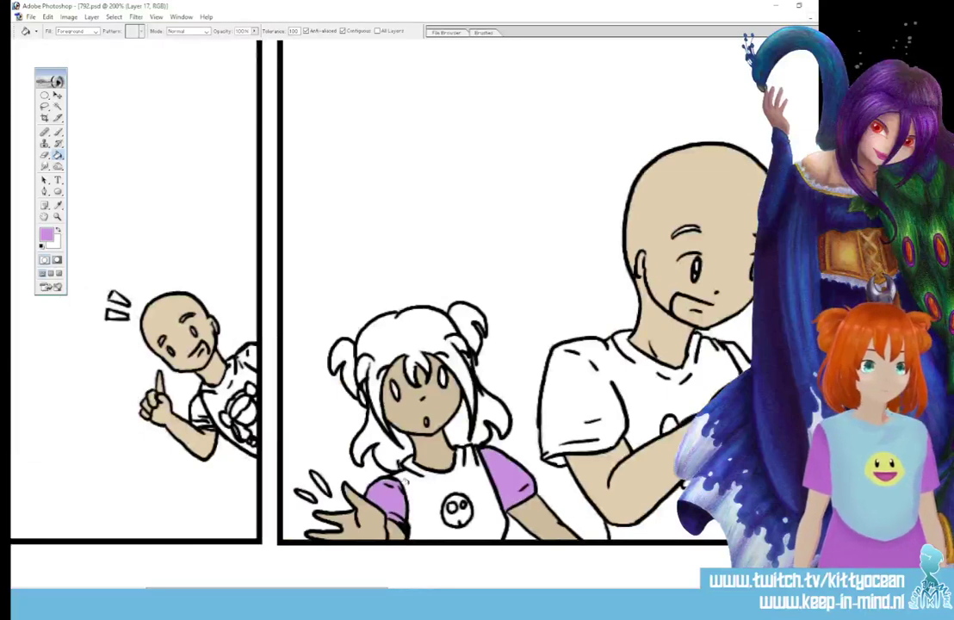
scroll(383, 499, "left", 5)
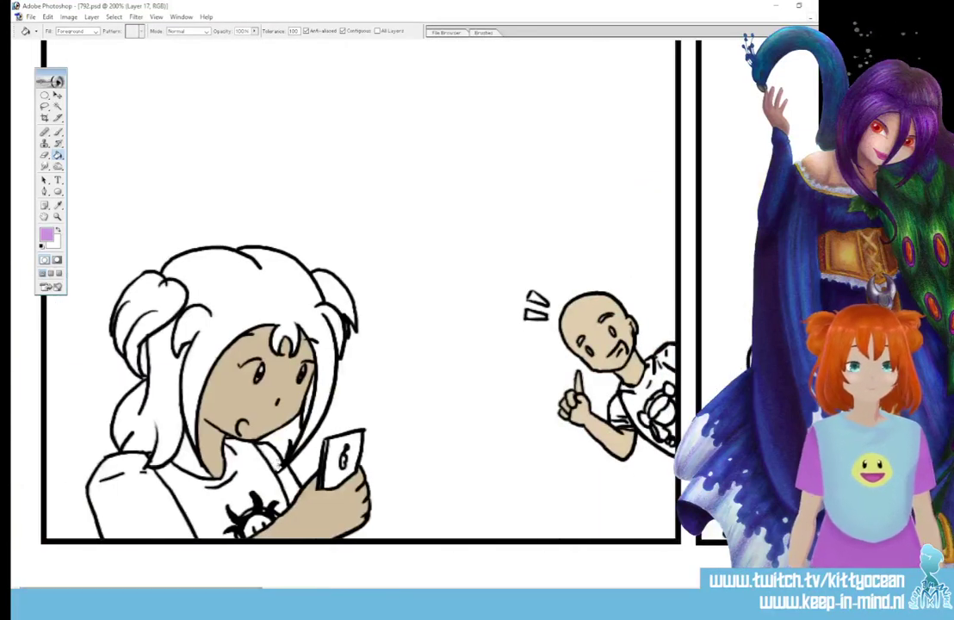
left_click(269, 450)
left_click(160, 495)
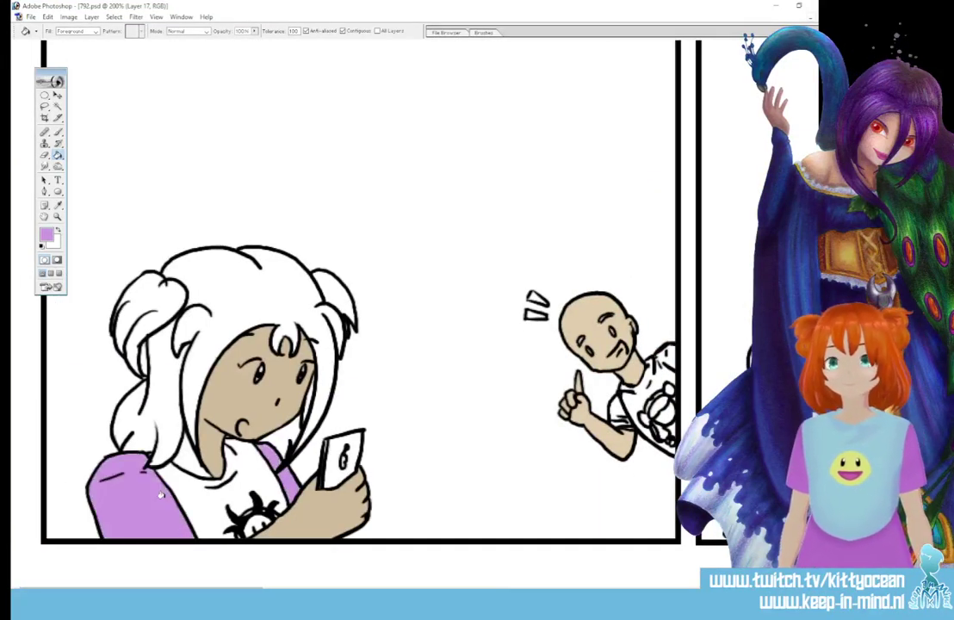
Step: Sample the girl's skin tan and fill the white patch left on her neck in the first panel
left_click(58, 205)
left_click(766, 379)
left_click(58, 156)
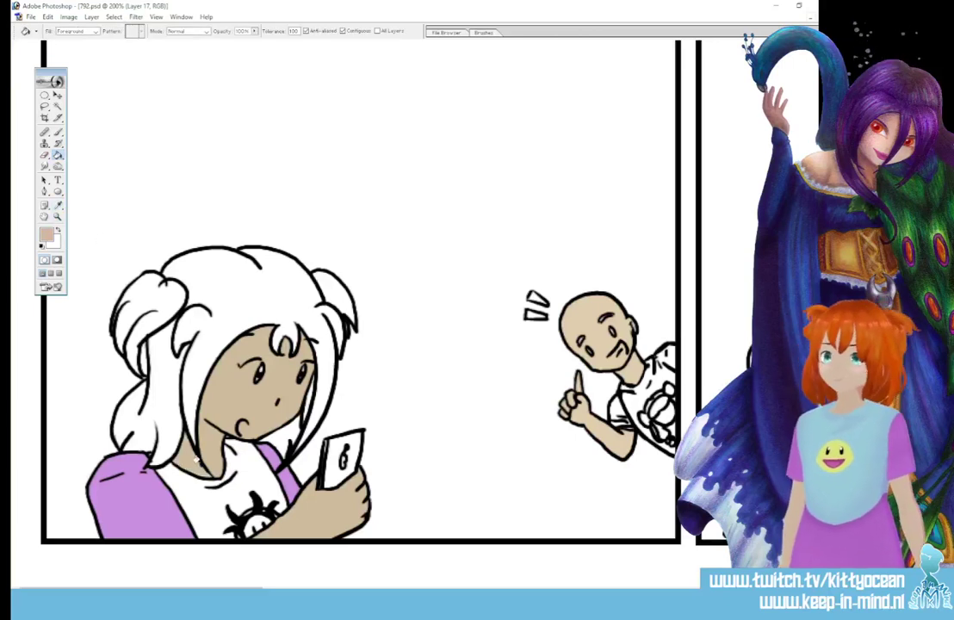
Step: Set the foreground colour to a saturated burnt orange and fill all sections of the girl's hair in the first panel, including both buns
left_click(58, 205)
left_click(50, 235)
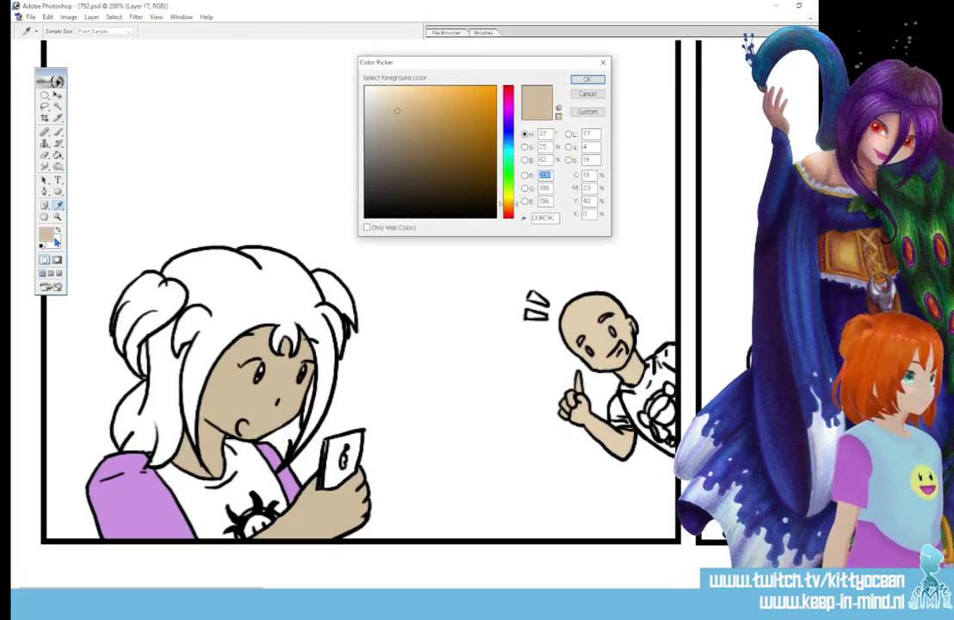
left_click_drag(507, 201, 507, 208)
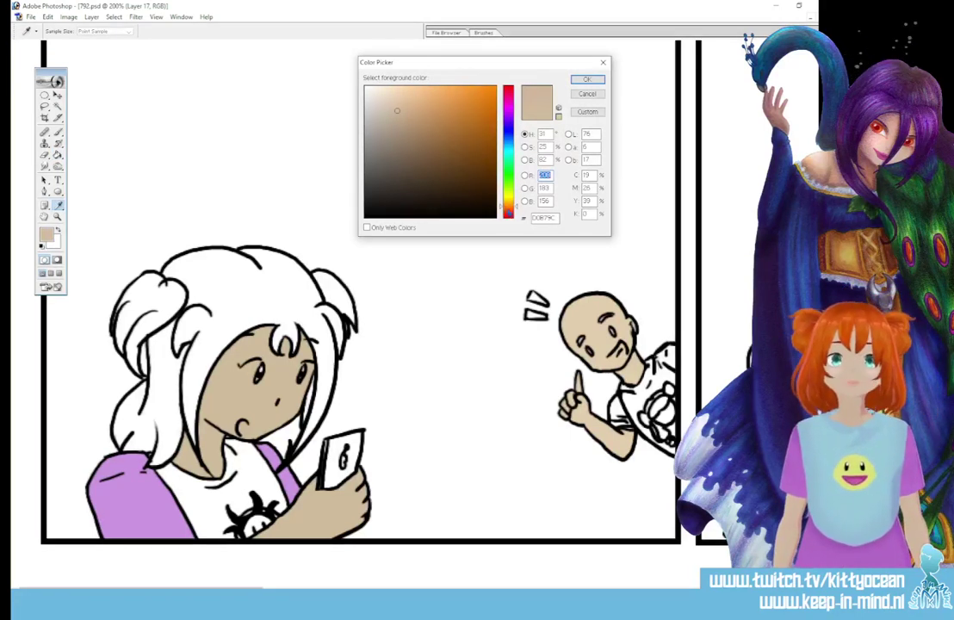
left_click(478, 110)
left_click(585, 79)
key("g")
left_click(198, 284)
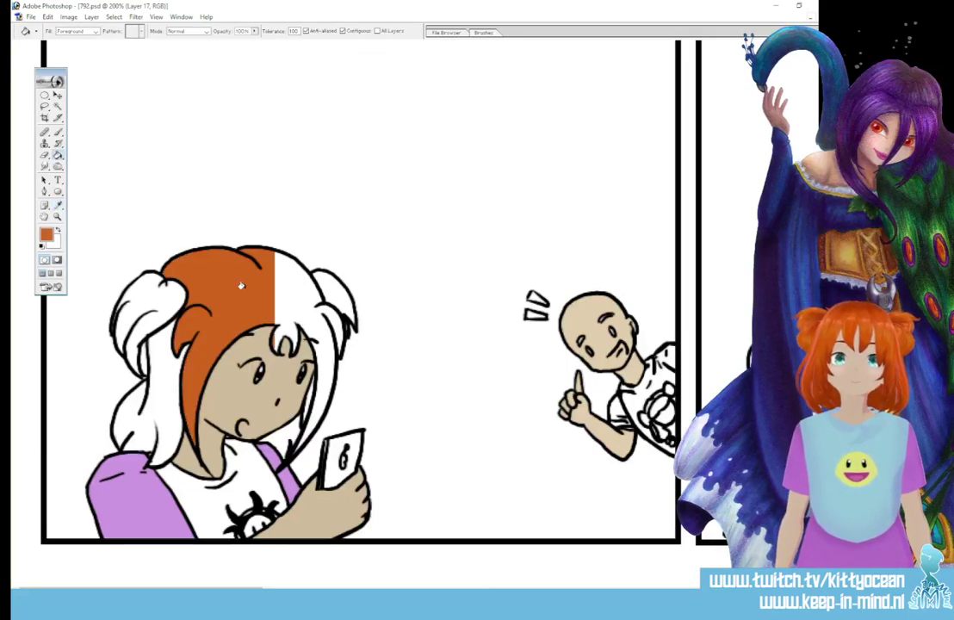
left_click(254, 284)
left_click(157, 362)
left_click(153, 296)
left_click(340, 296)
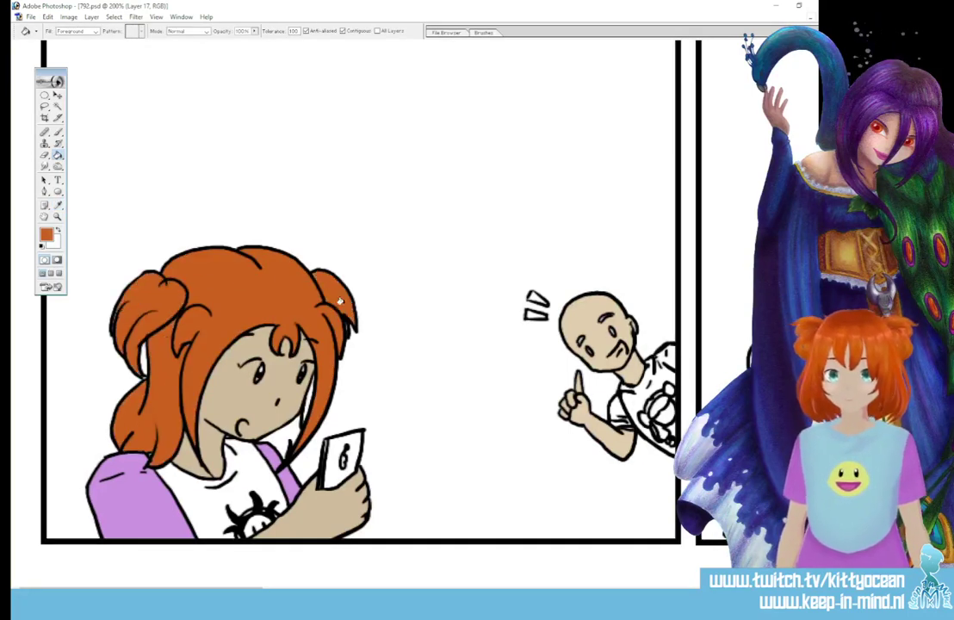
left_click(287, 429)
Step: Fill all sections of the girl's hair in the second panel with the burnt orange, including both buns
scroll(213, 556, "right", 10)
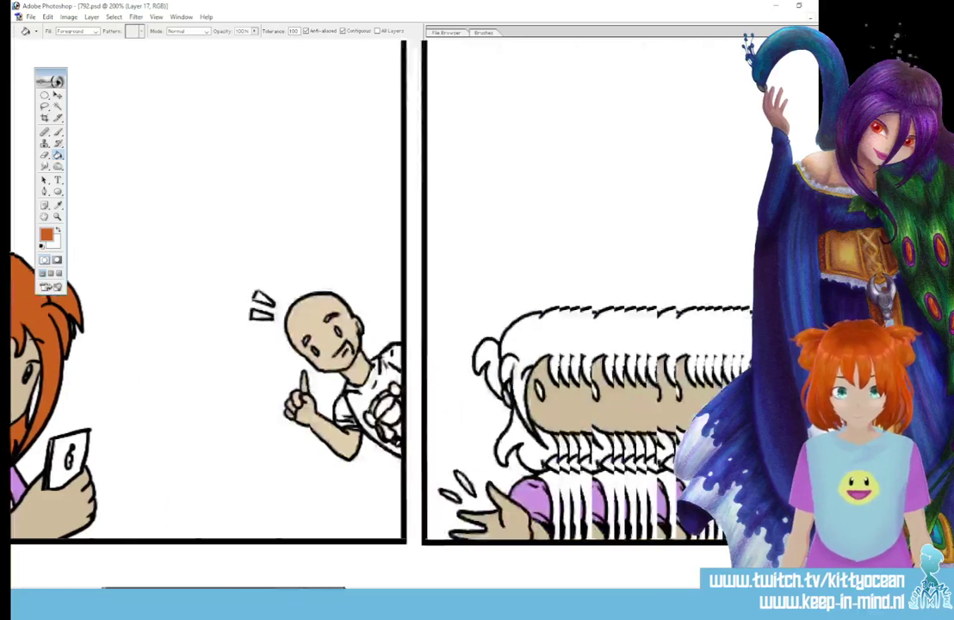
left_click(336, 335)
left_click(372, 397)
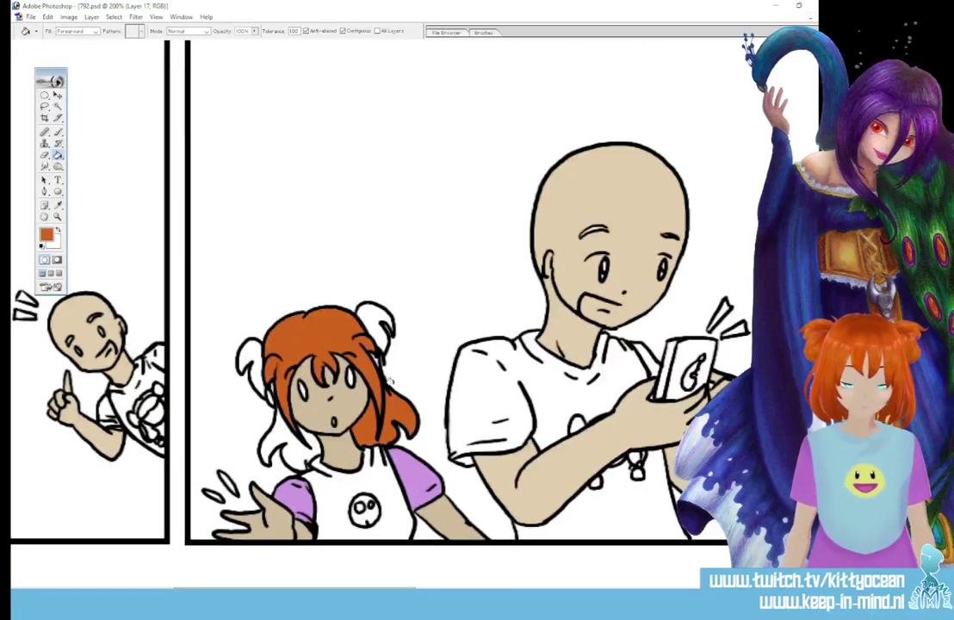
left_click(377, 323)
left_click(250, 353)
left_click(286, 442)
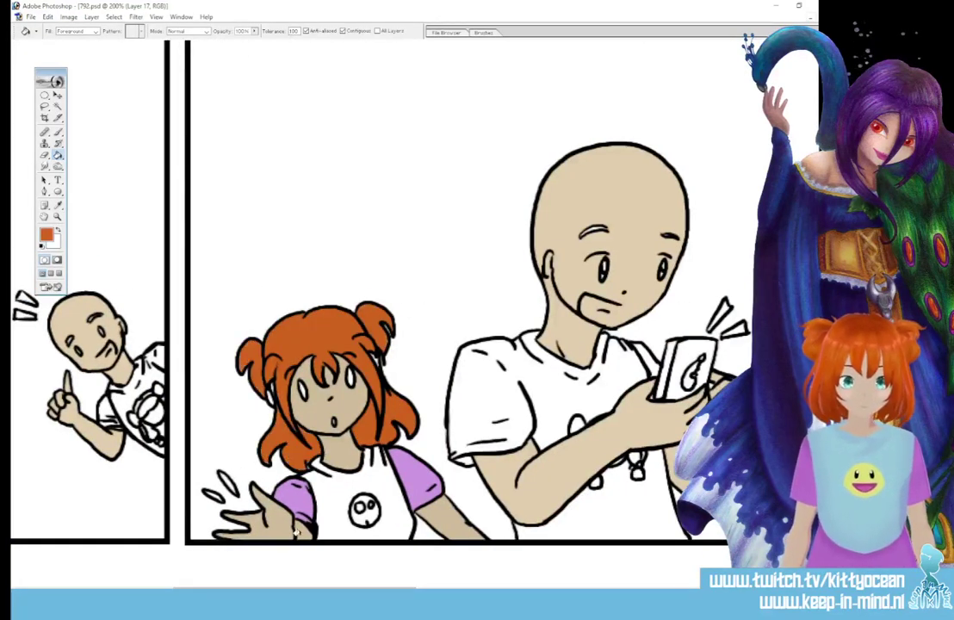
Step: Fill the girl's hair, side locks and both buns in the third panel with the same burnt orange
left_click_drag(301, 588, 530, 588)
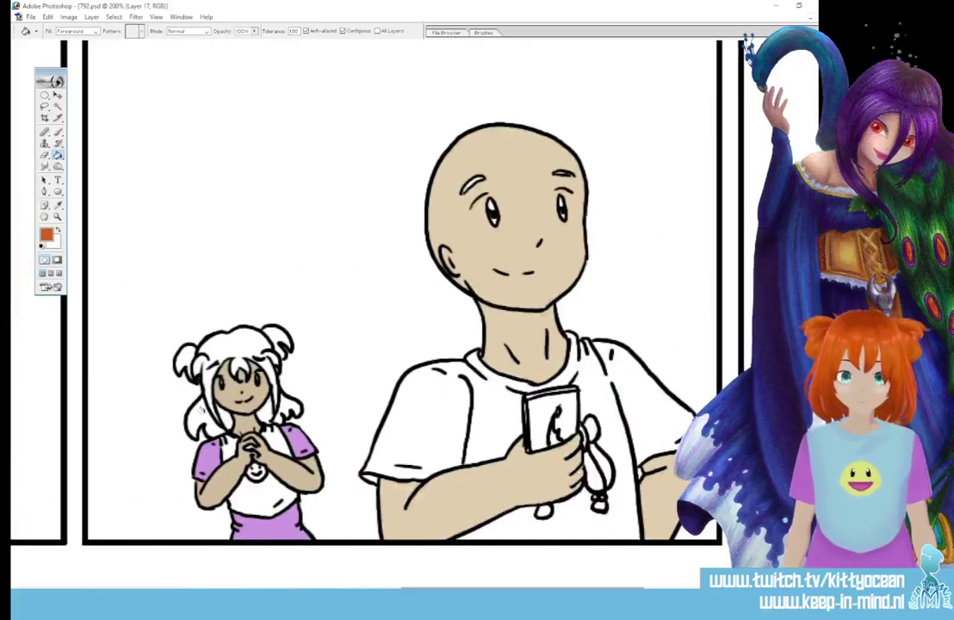
left_click(201, 412)
left_click(236, 345)
left_click(269, 409)
left_click(287, 403)
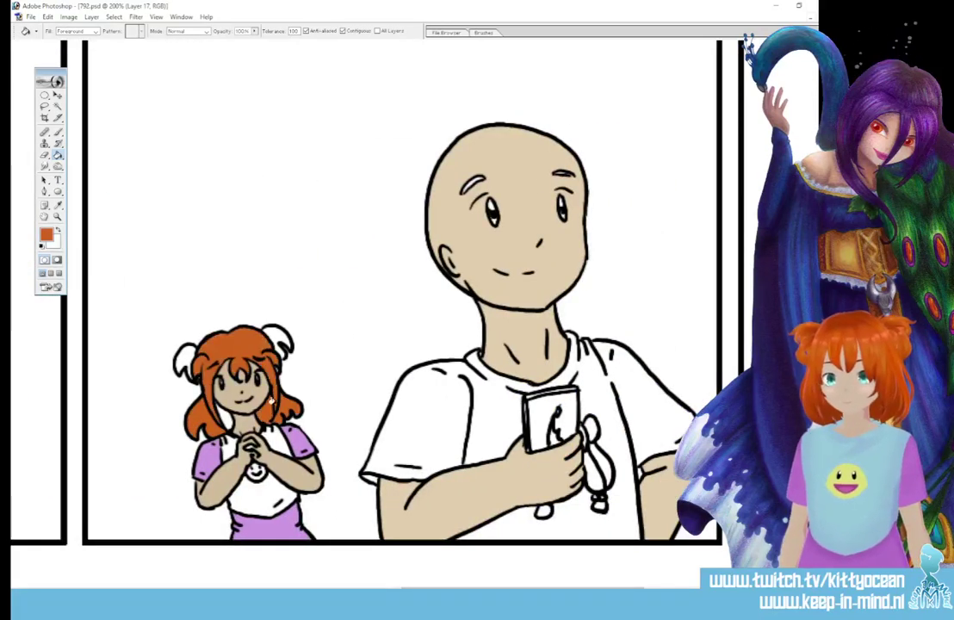
left_click(227, 416)
left_click(275, 335)
left_click(275, 337)
left_click(184, 354)
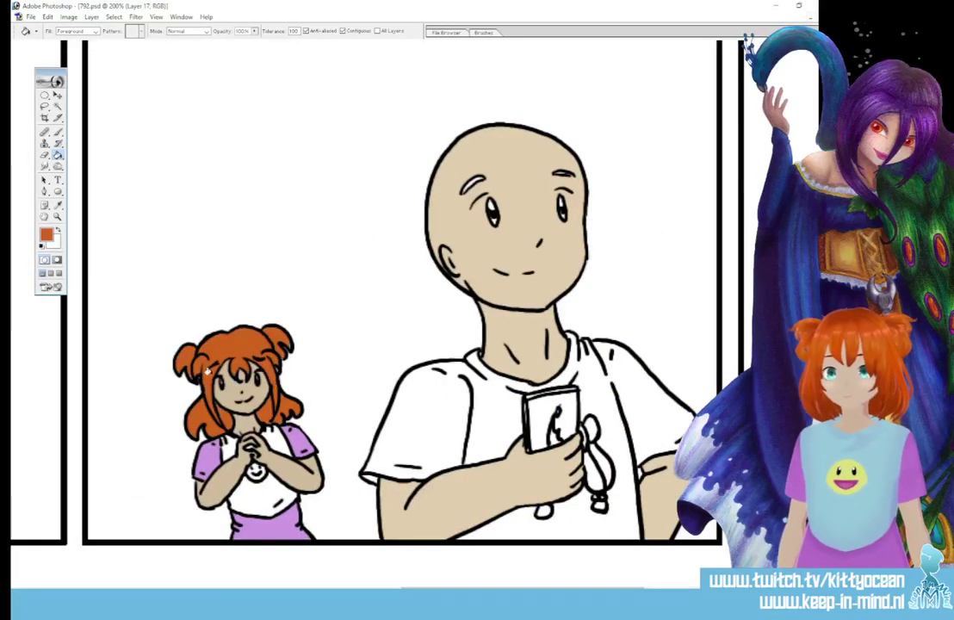
Step: Colour the small girl's hair and pigtails in the fourth panel burnt orange
scroll(451, 571, "right", 1)
scroll(451, 570, "right", 10)
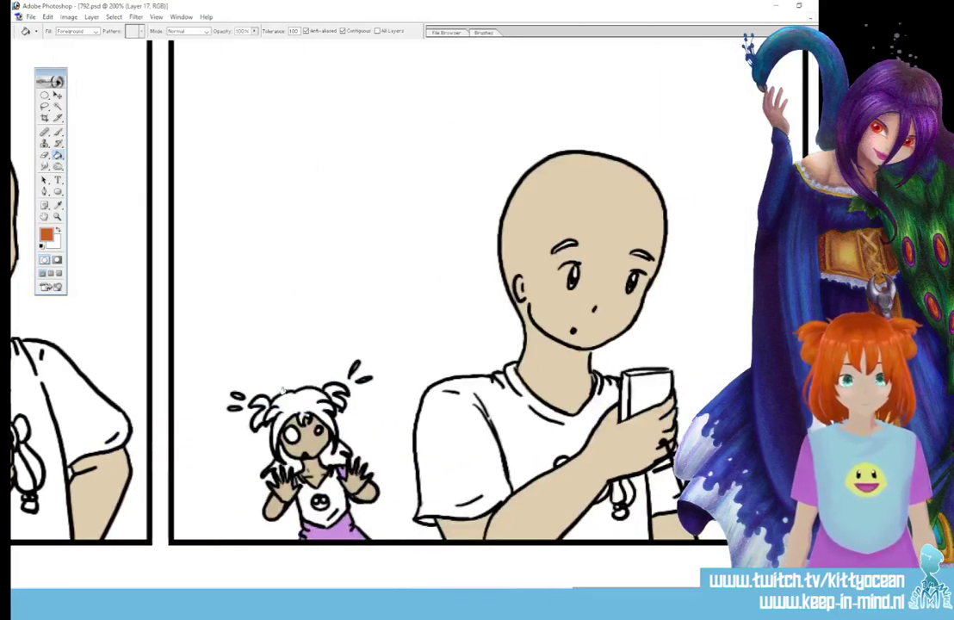
left_click(277, 413)
left_click(289, 460)
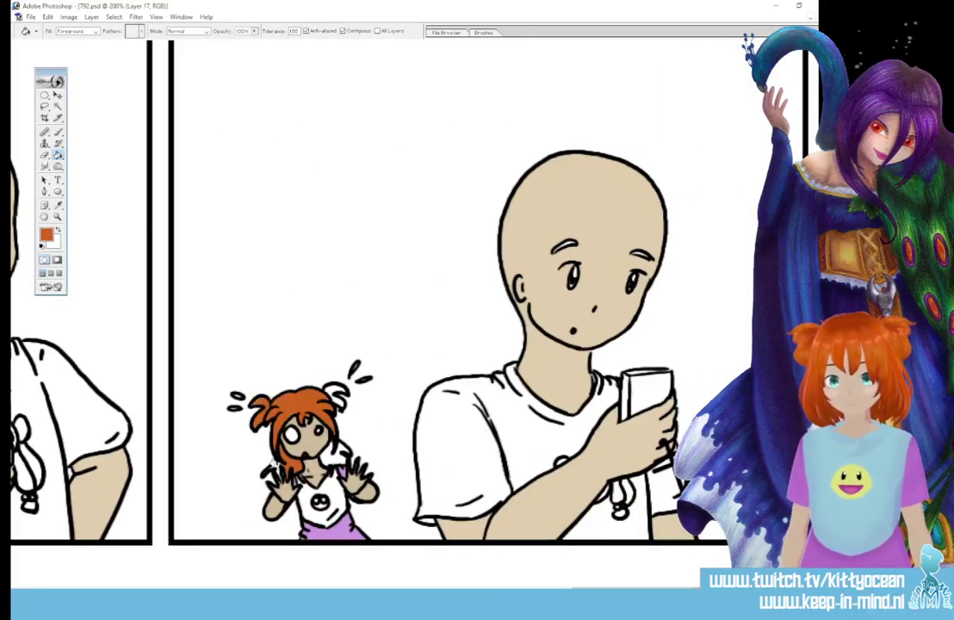
left_click(273, 463)
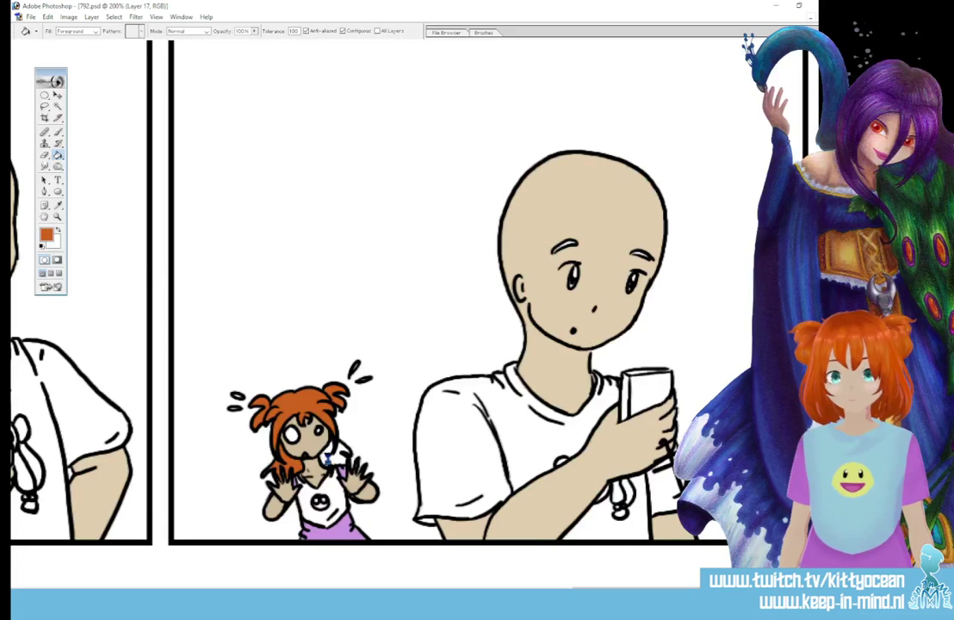
left_click(332, 395)
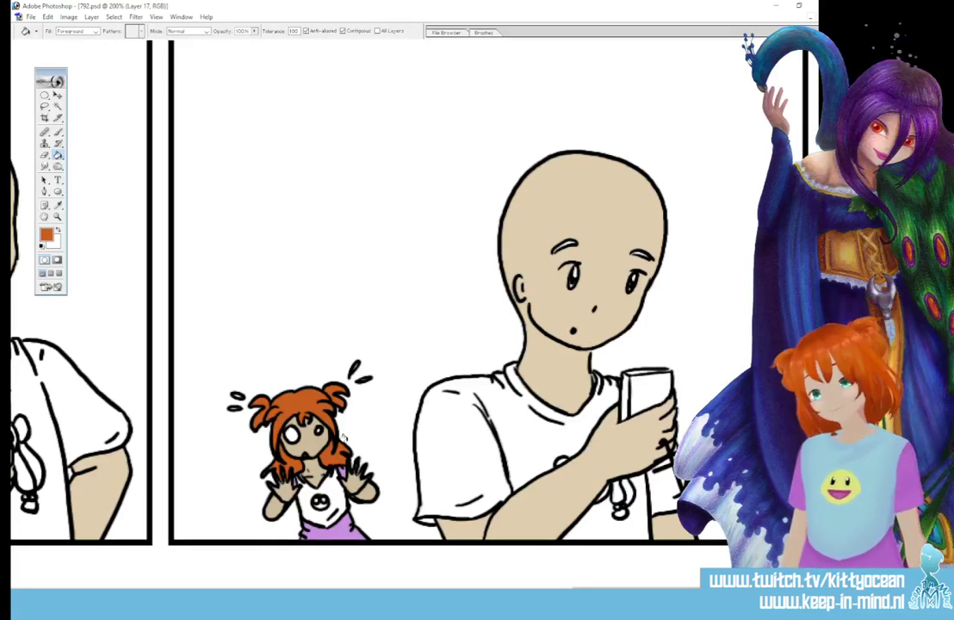
Step: Set the foreground colour to a light blue and fill the girl's shirt in the fourth panel
left_click(45, 233)
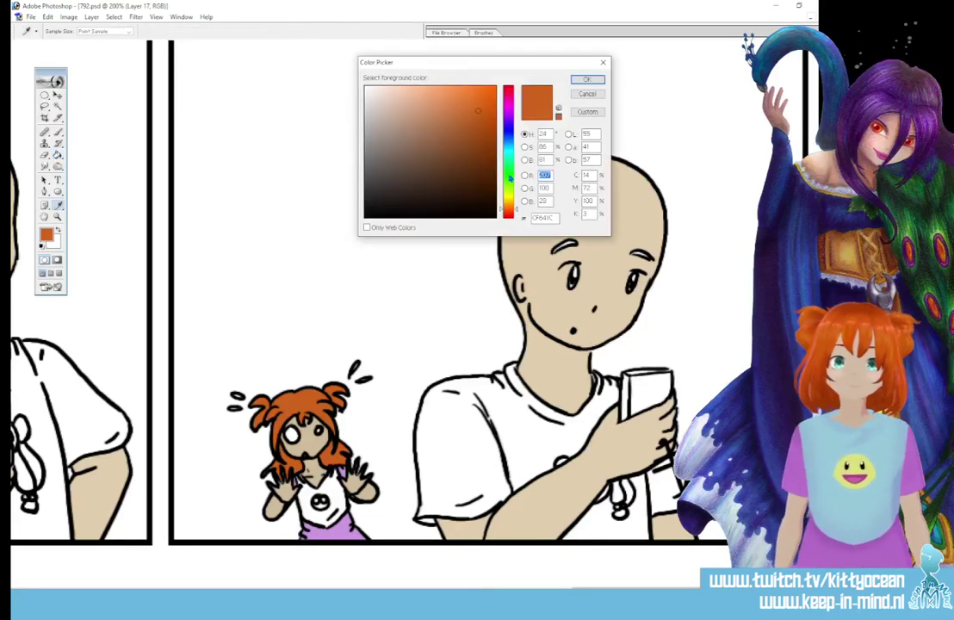
left_click(507, 198)
left_click(509, 145)
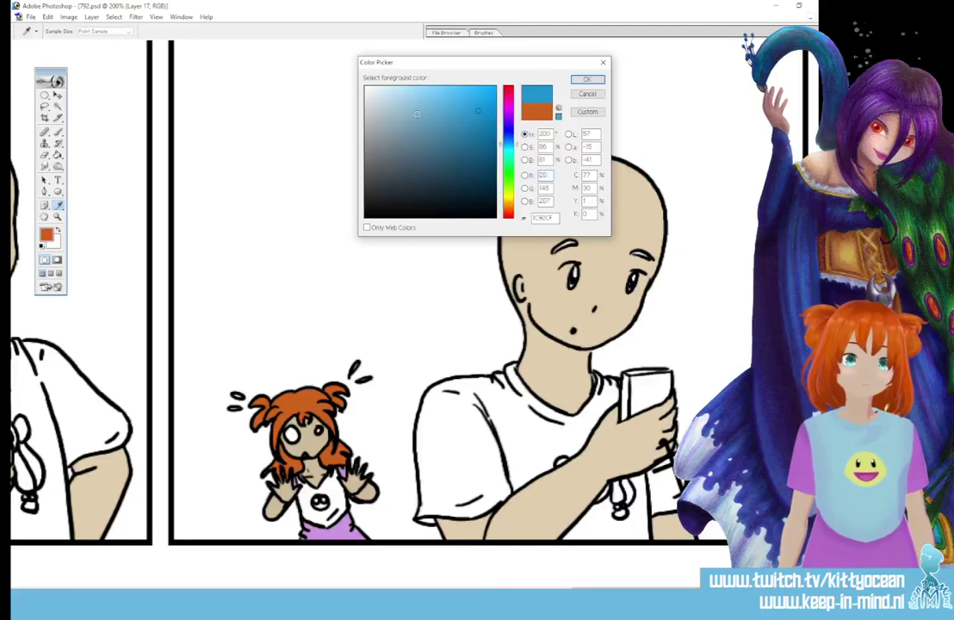
left_click(414, 104)
left_click(581, 81)
left_click(334, 495)
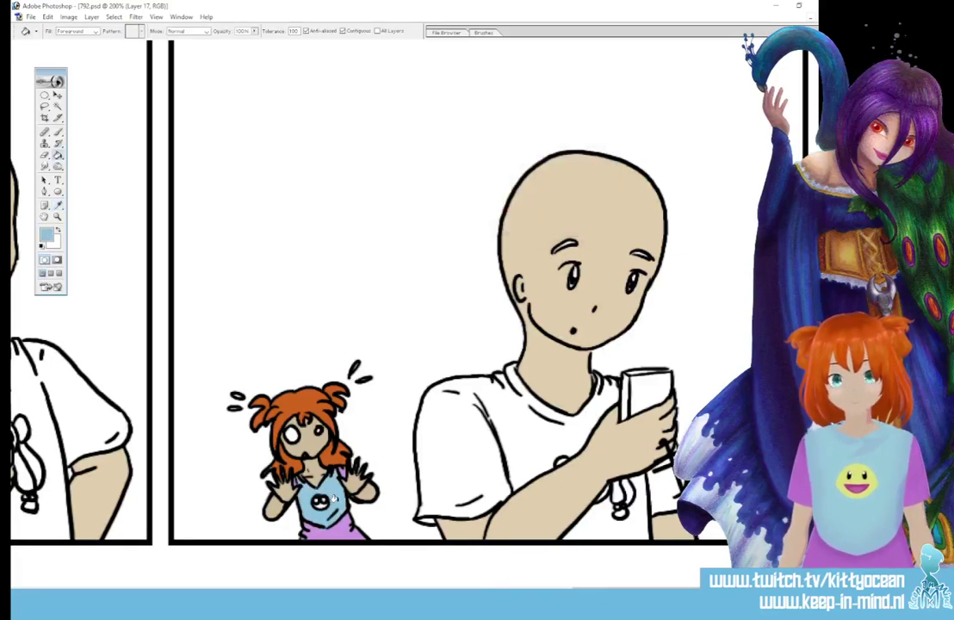
Step: Fill the girl's shirt with the light blue in the third, second and first panels
left_click_drag(633, 589, 360, 589)
left_click(556, 447)
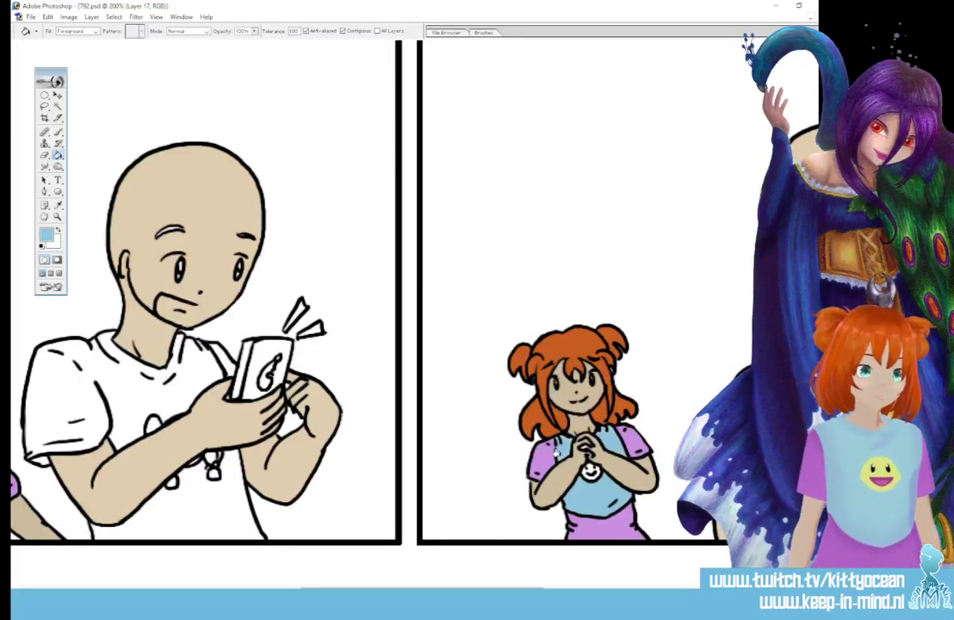
left_click_drag(460, 589, 349, 589)
left_click(280, 504)
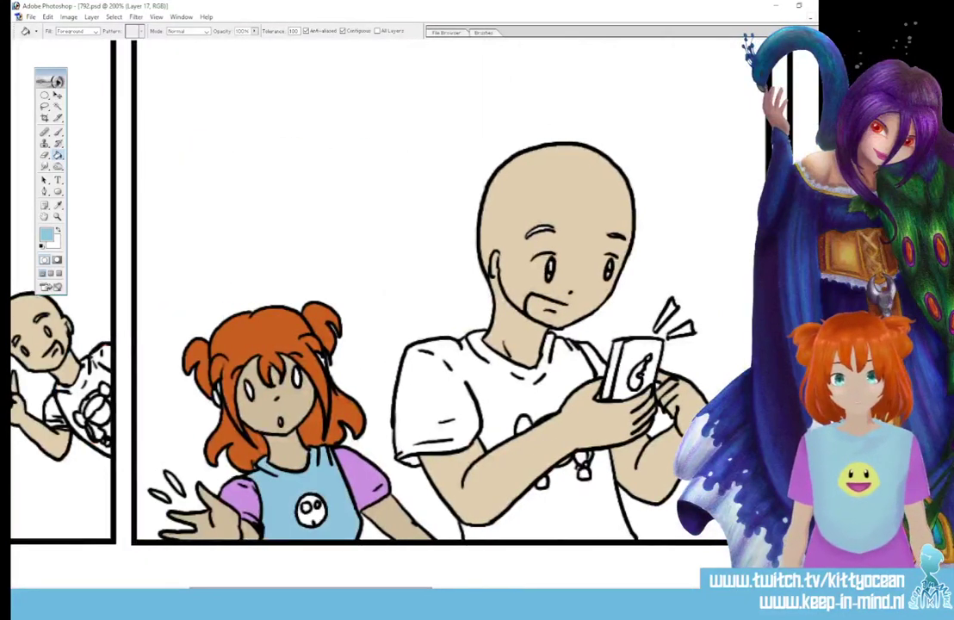
left_click_drag(249, 441, 814, 441)
left_click(256, 469)
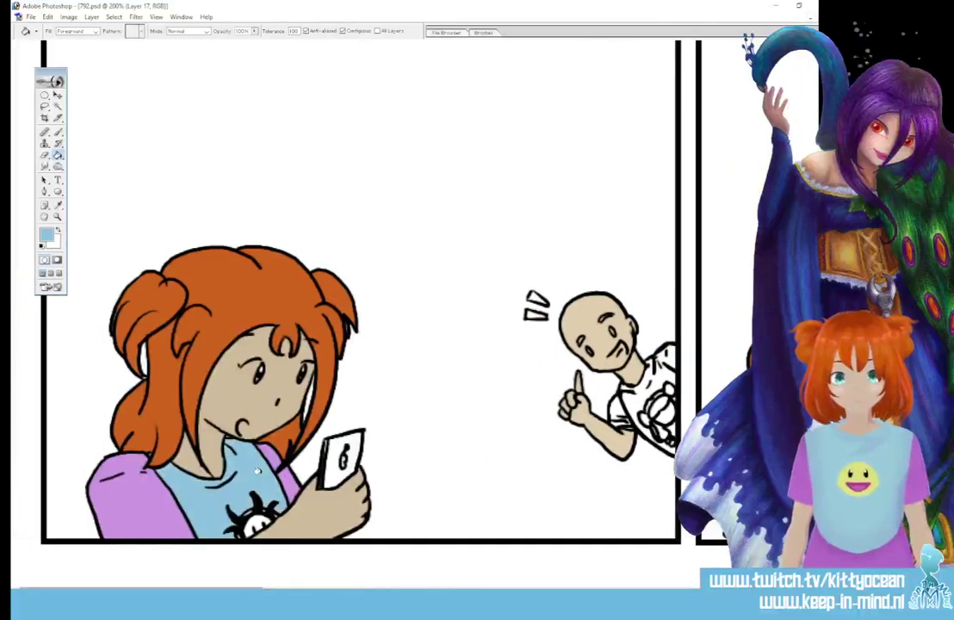
Step: Sample the girl's skin tan for the Brush and touch up her clasped hands in the third panel
key("b")
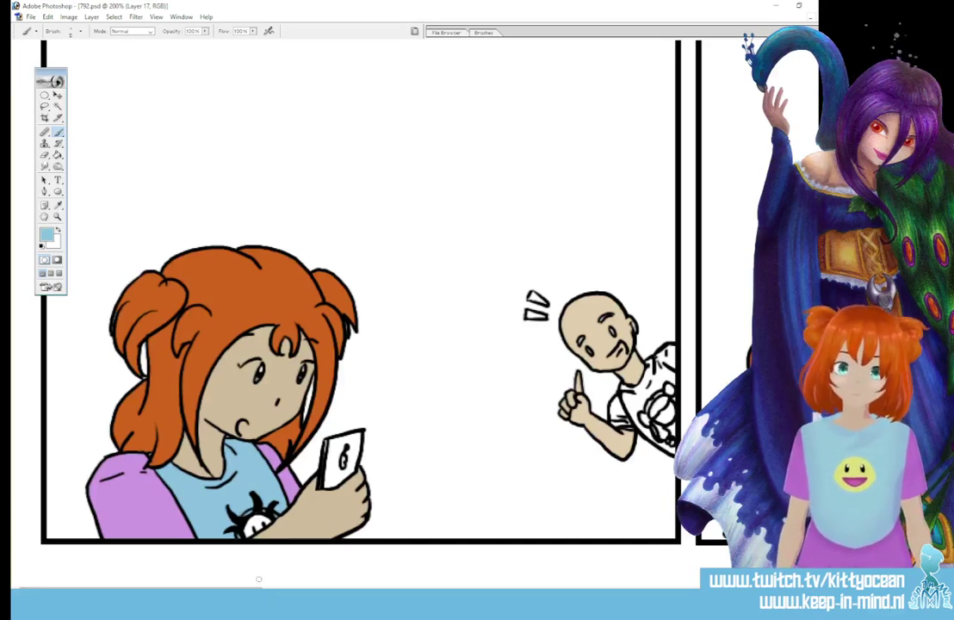
left_click_drag(254, 592, 601, 591)
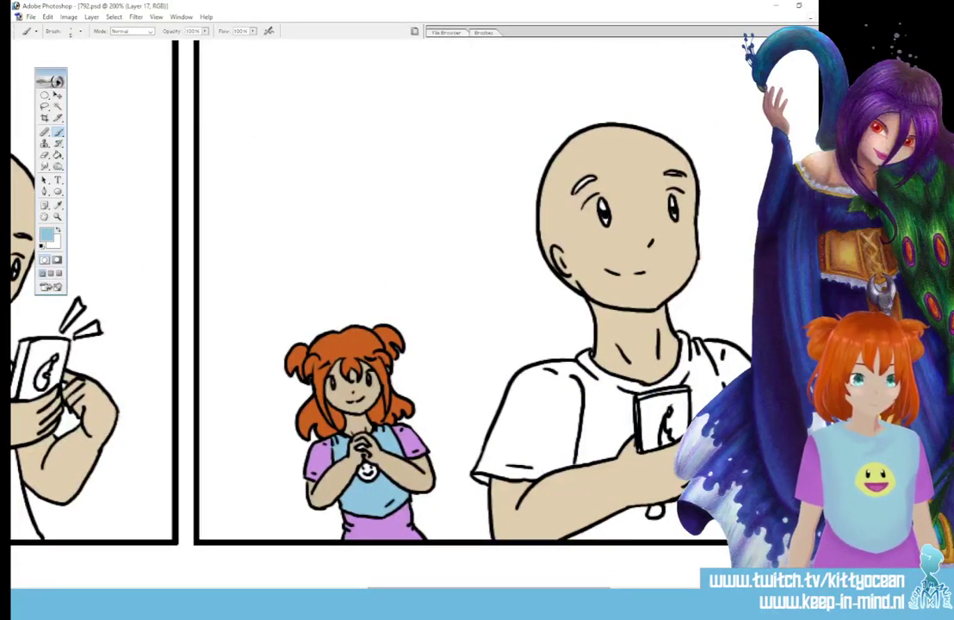
left_click(47, 233)
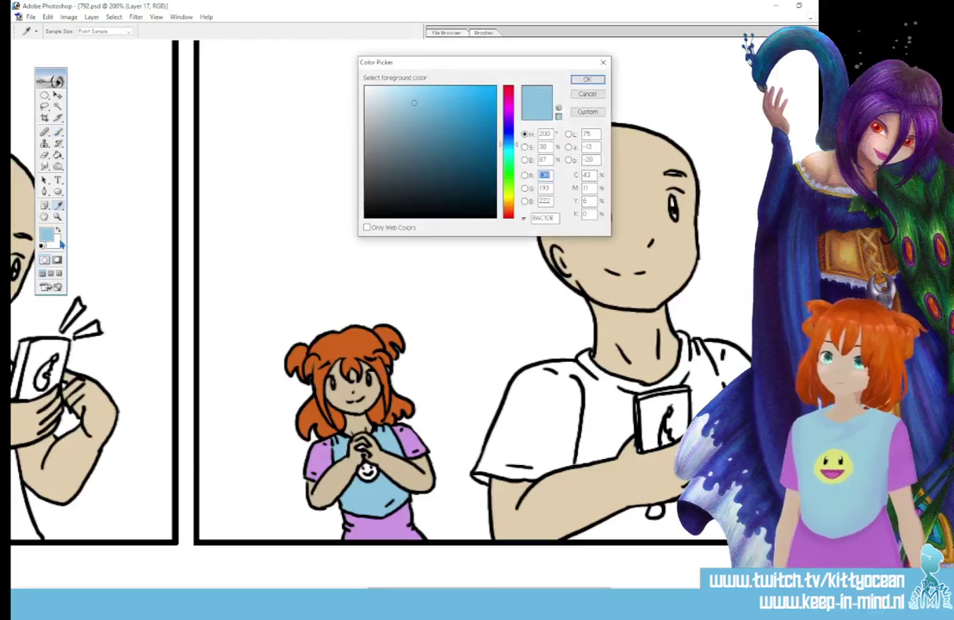
left_click(375, 392)
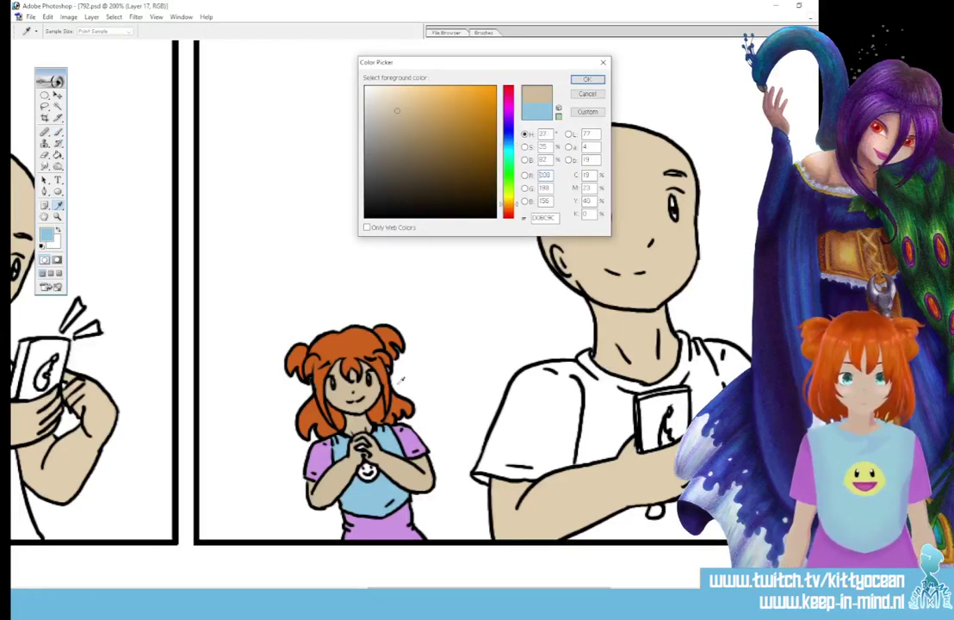
left_click(587, 80)
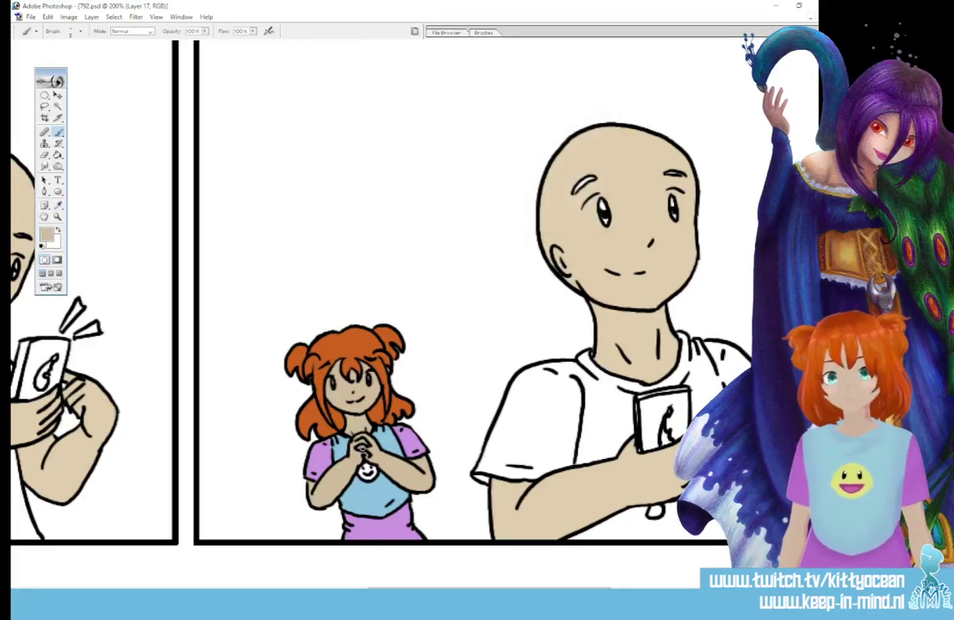
Step: Switch the brush colour to white and paint the whites of the girl's eyes in the first panel
left_click_drag(439, 589, 105, 589)
scroll(335, 293, "right", 2)
key("x")
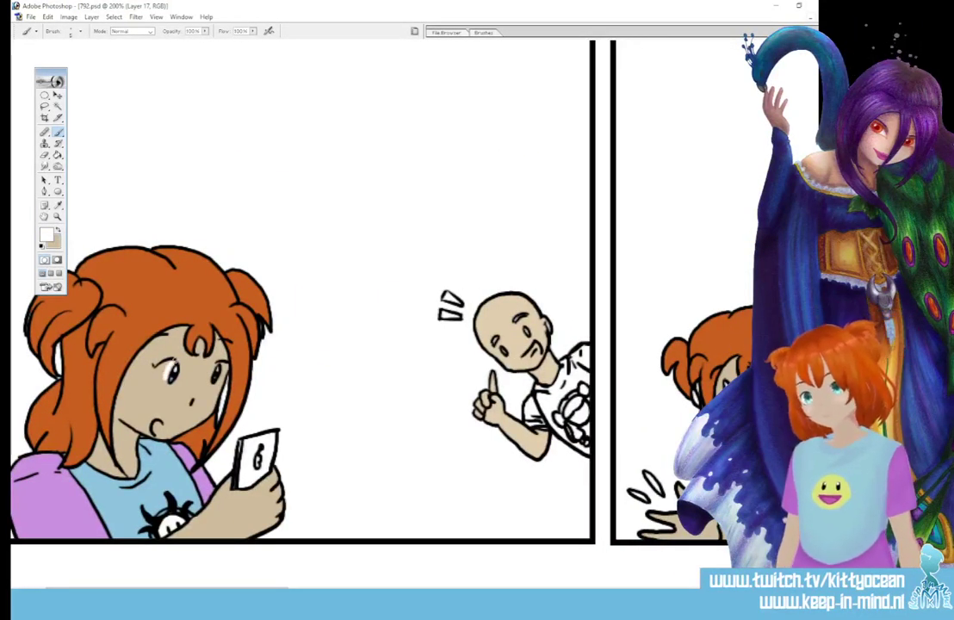
mouse_move(161, 377)
left_mouse_down()
mouse_move(220, 379)
mouse_move(225, 370)
left_mouse_up()
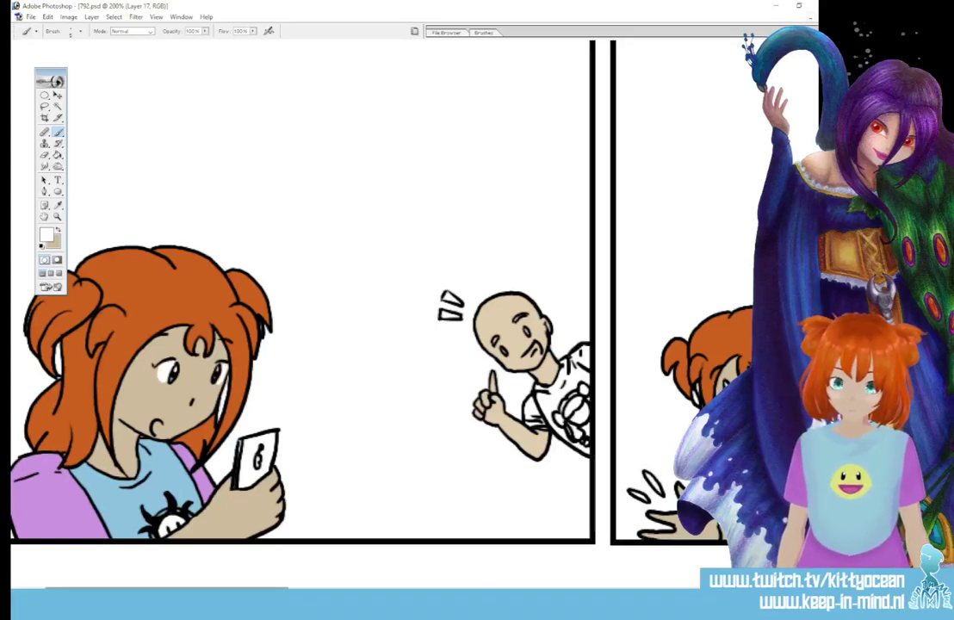
Step: Paint the whites of the bald man's eyes in the second and third panels
scroll(301, 292, "right", 10)
scroll(327, 293, "left", 4)
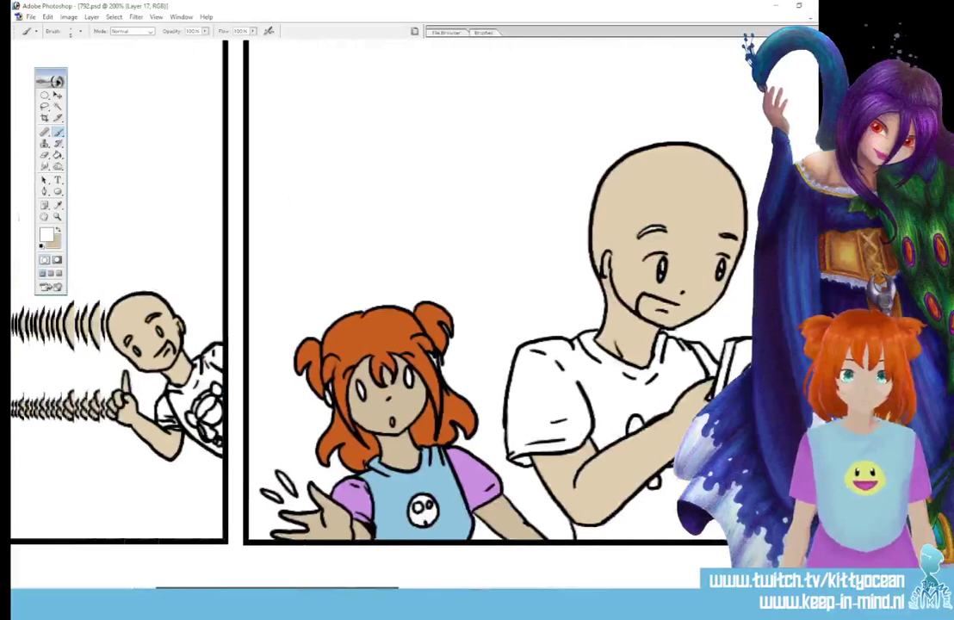
scroll(327, 293, "right", 6)
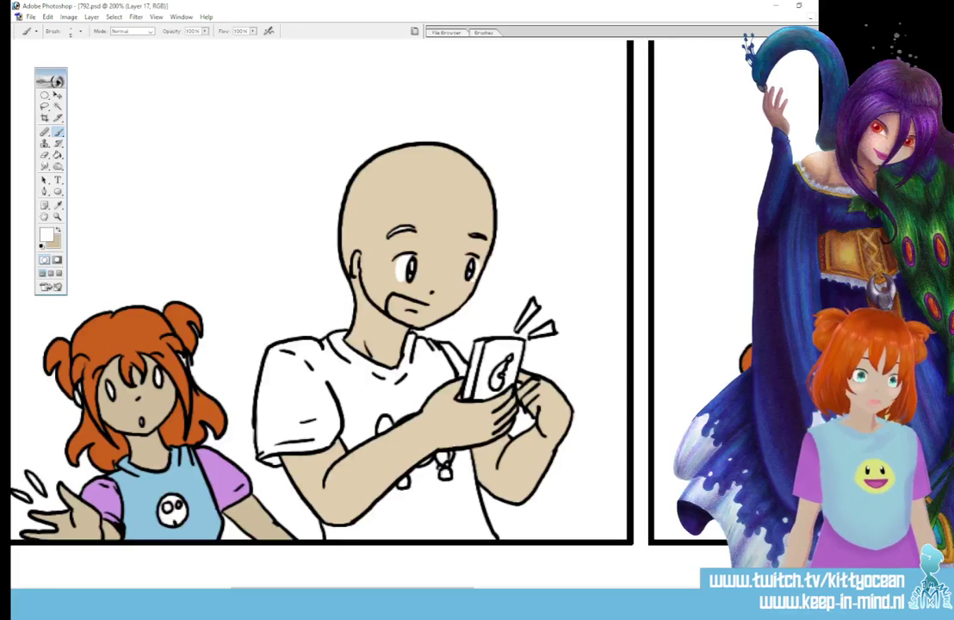
scroll(583, 557, "right", 8)
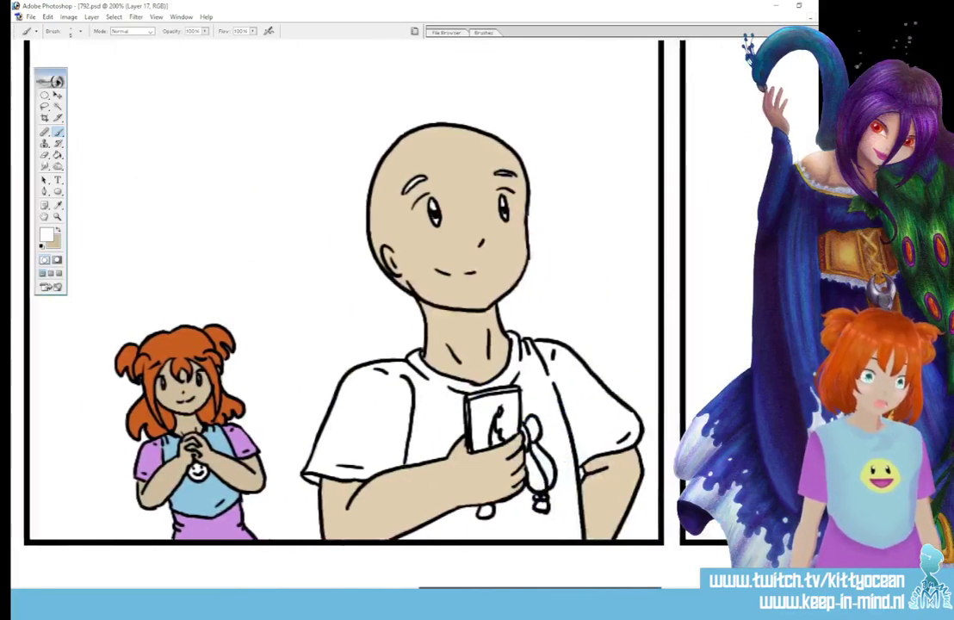
scroll(583, 557, "left", 1)
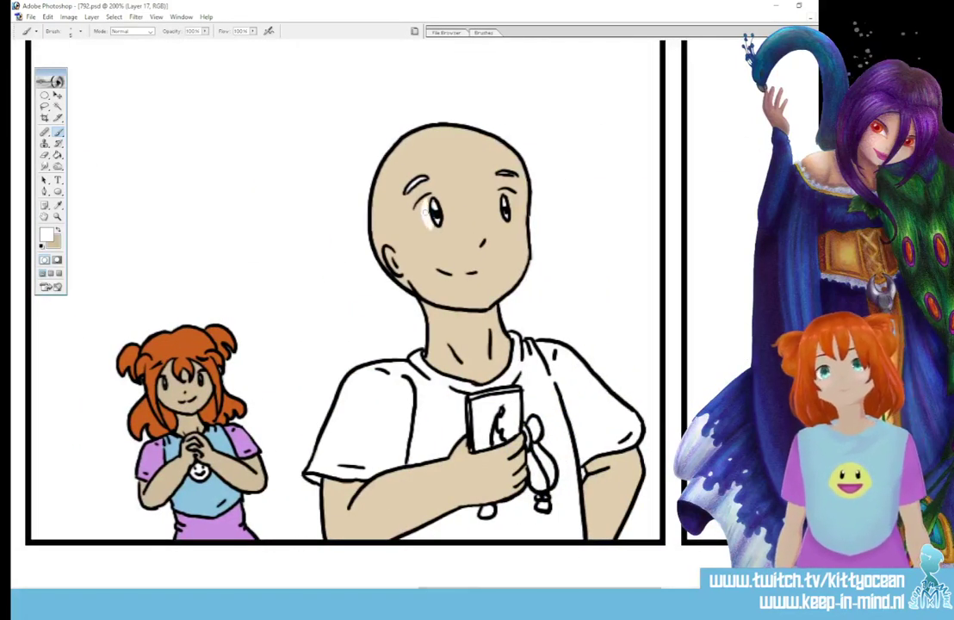
left_click_drag(419, 213, 426, 224)
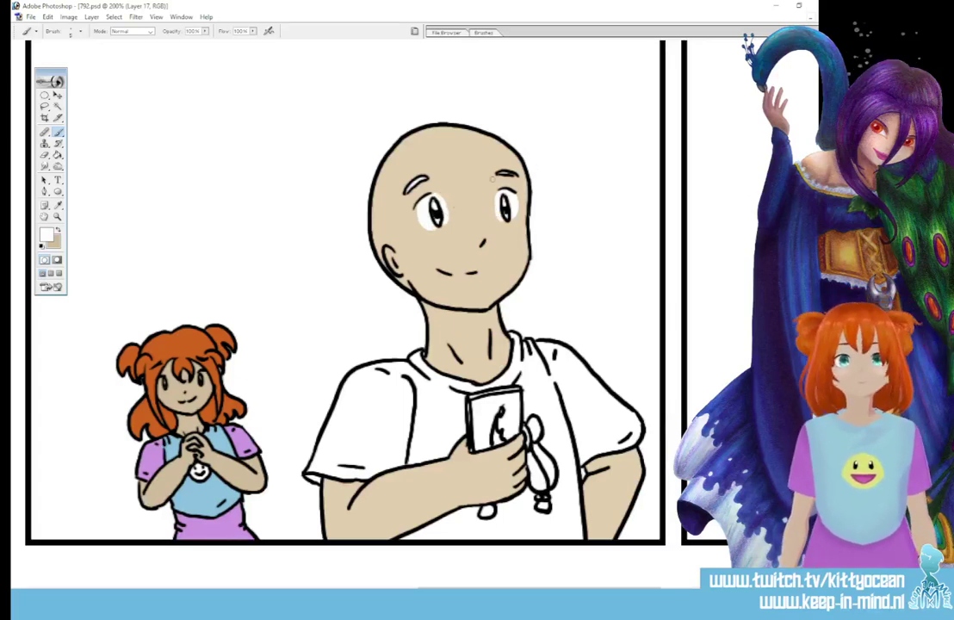
Step: Sample the man's skin tone to tidy around his eyes in the third panel, and brush the girl's eye whites there in white
left_click(60, 231)
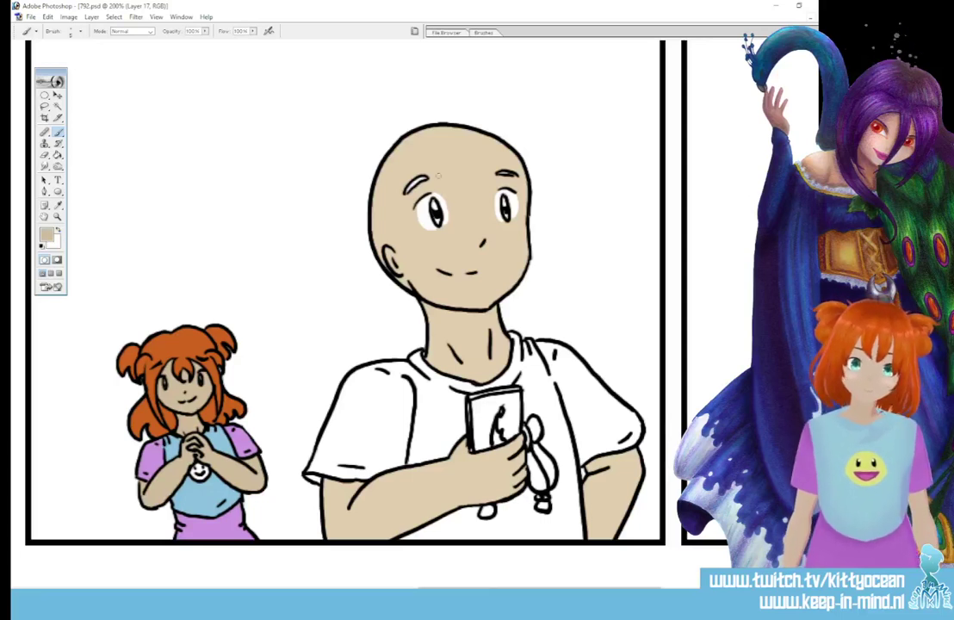
left_click(58, 204)
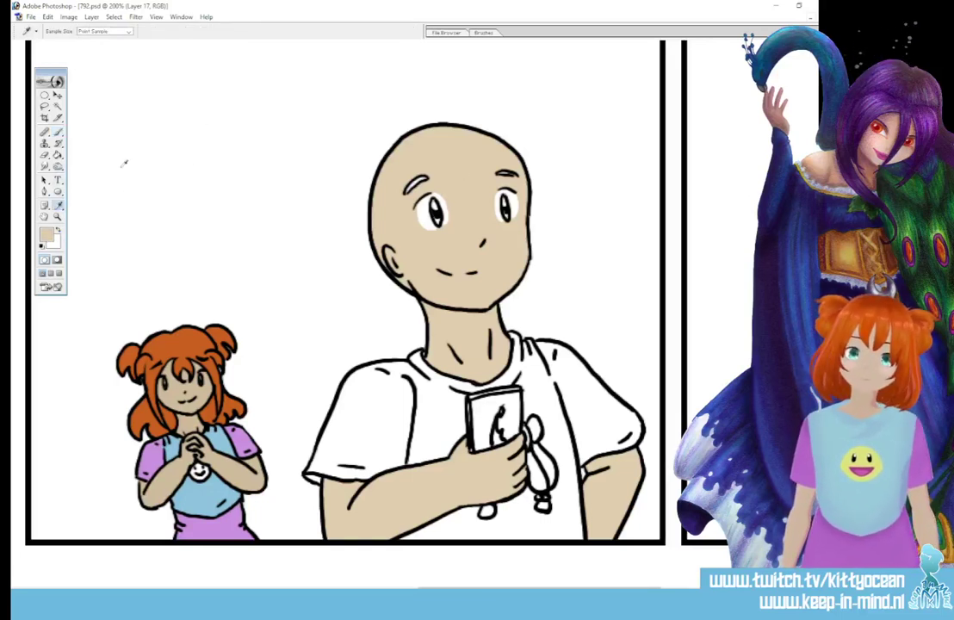
left_click(58, 131)
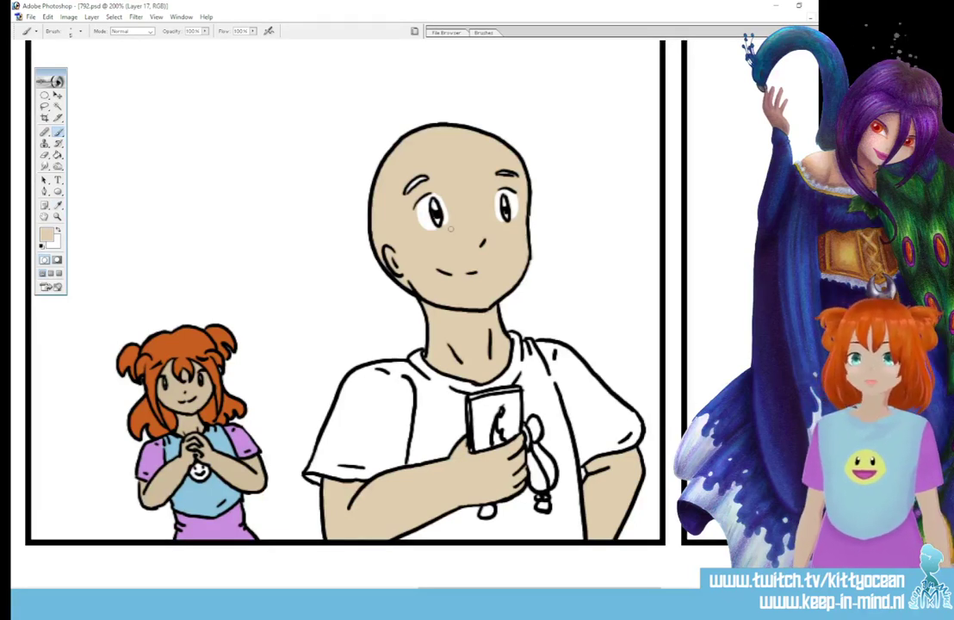
left_click(64, 231)
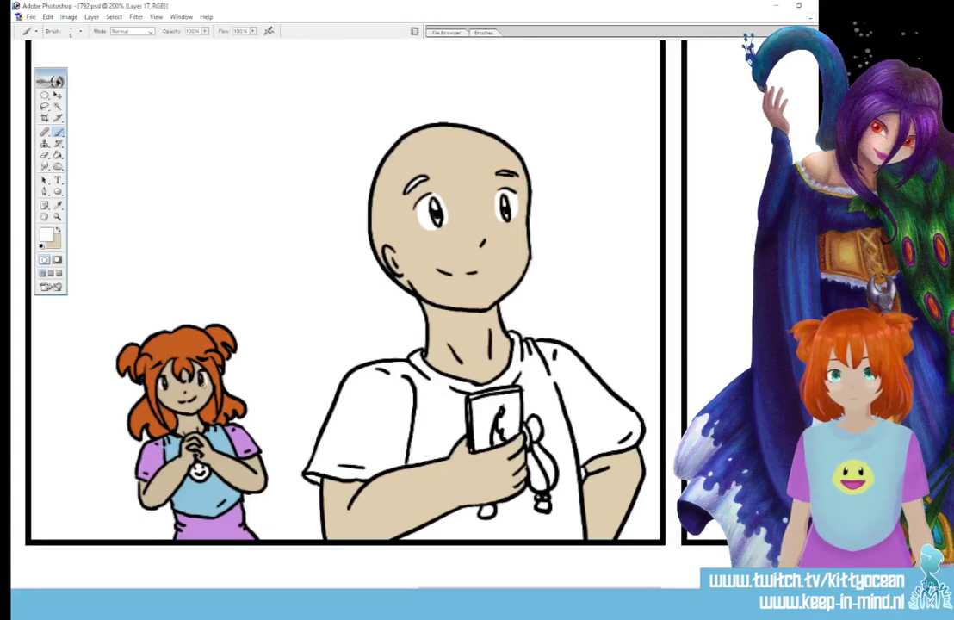
Step: Paint the whites of the man's eyes in the fourth panel and reset the colours to default black and white
left_click_drag(540, 592, 699, 593)
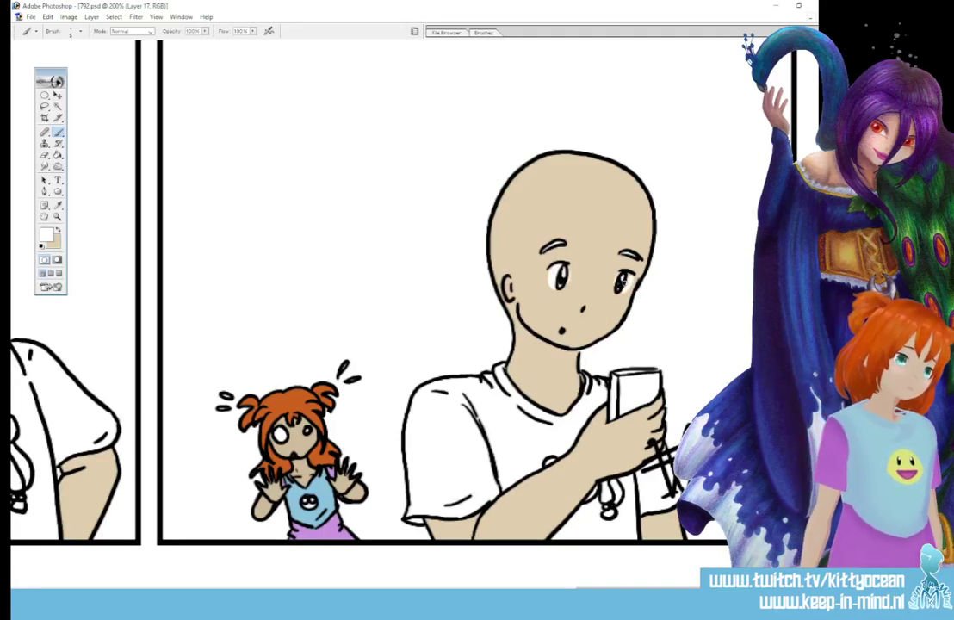
left_click(624, 283)
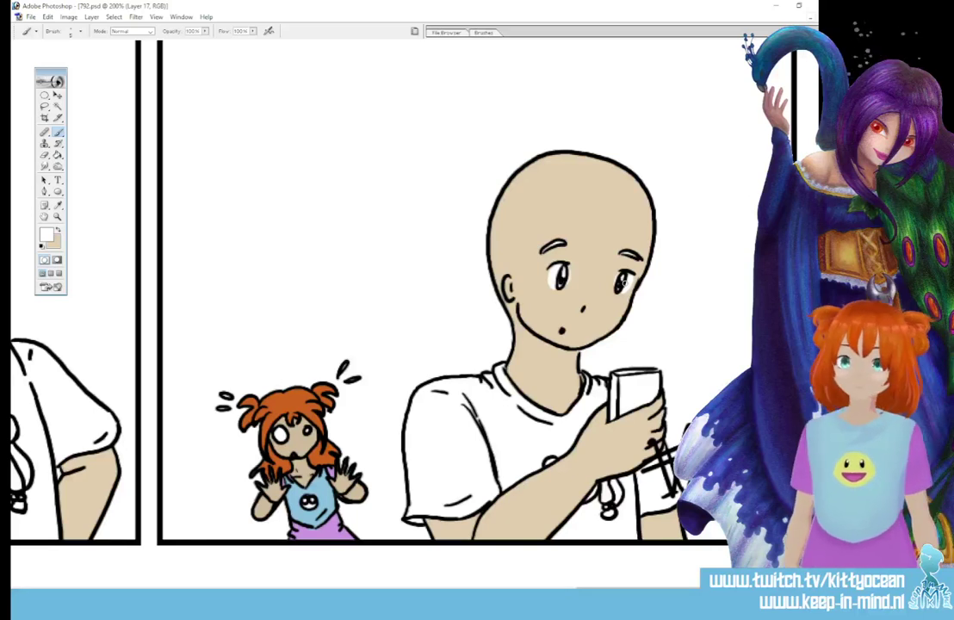
left_click(41, 248)
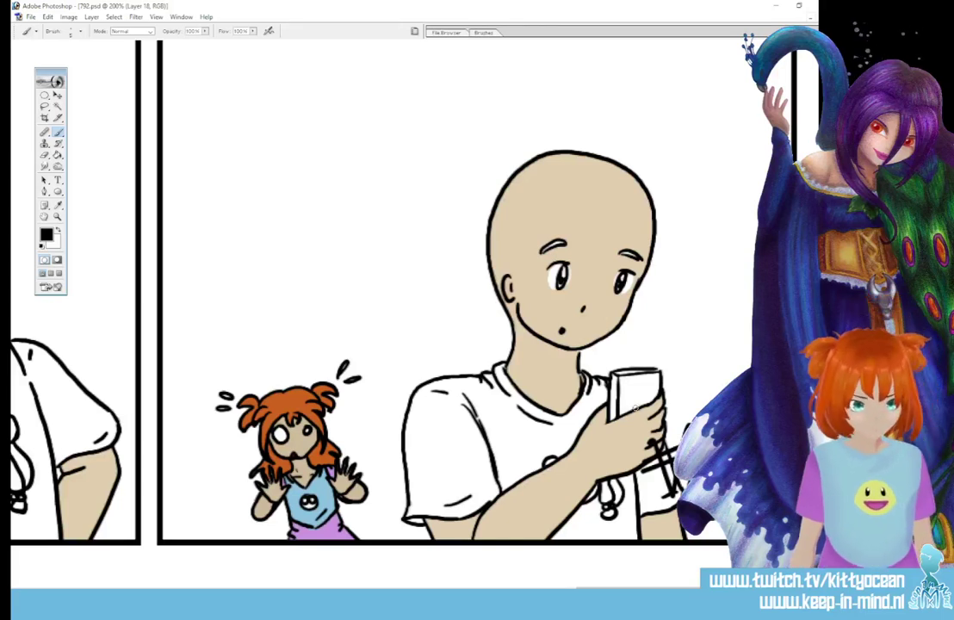
Step: Draw the black logo on the phone in the fourth panel and paint the girl's shirt smiley there pale yellow E5E47F
left_click_drag(637, 404, 652, 389)
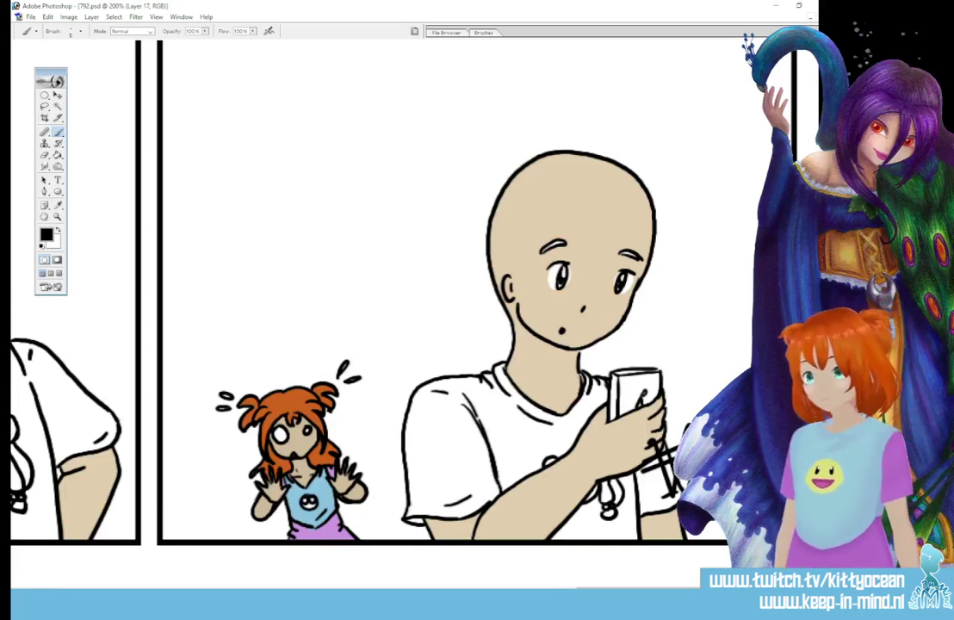
left_click(48, 232)
left_click(507, 196)
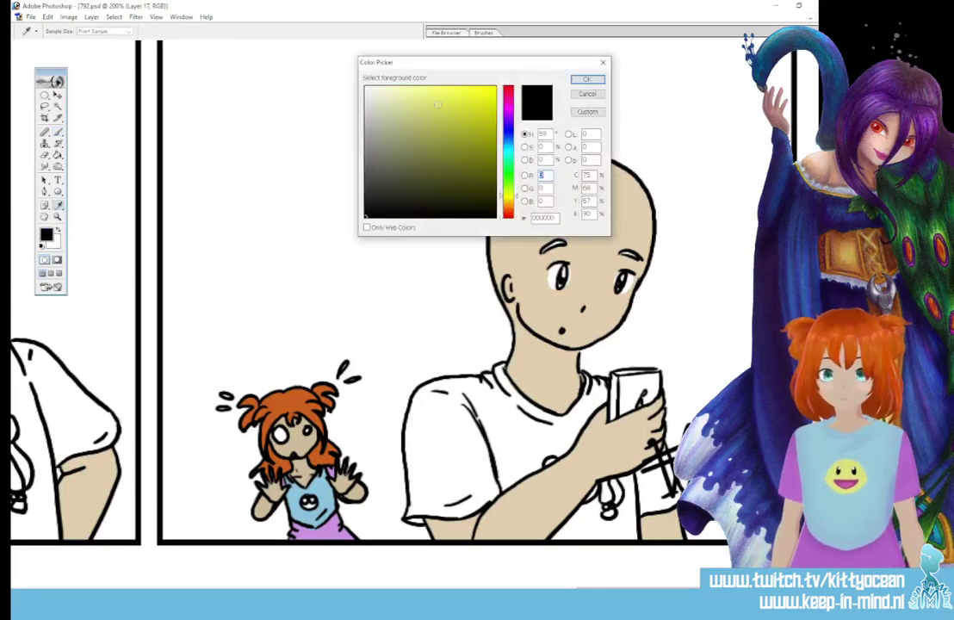
left_click(423, 99)
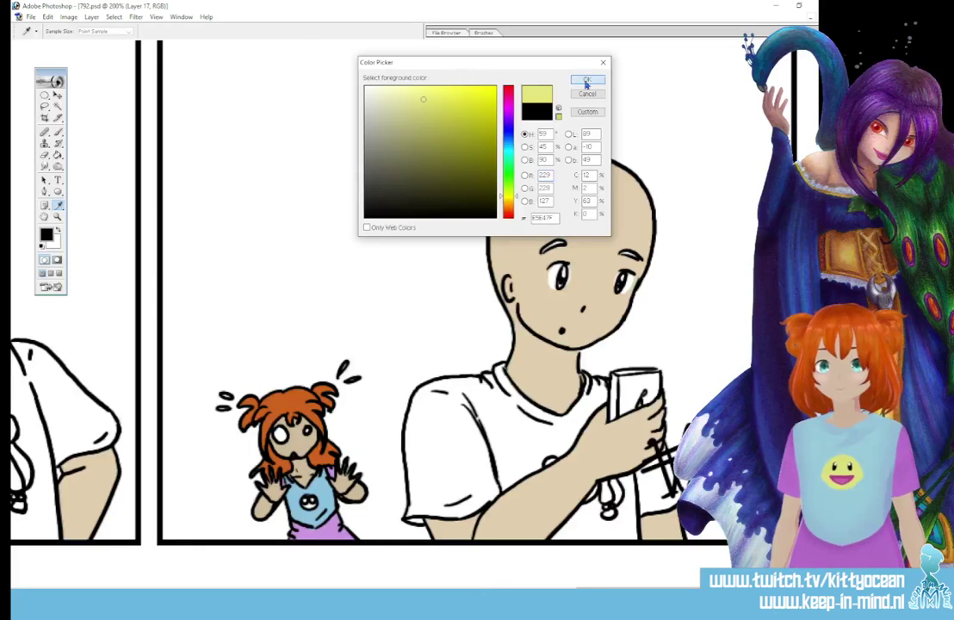
left_click(586, 80)
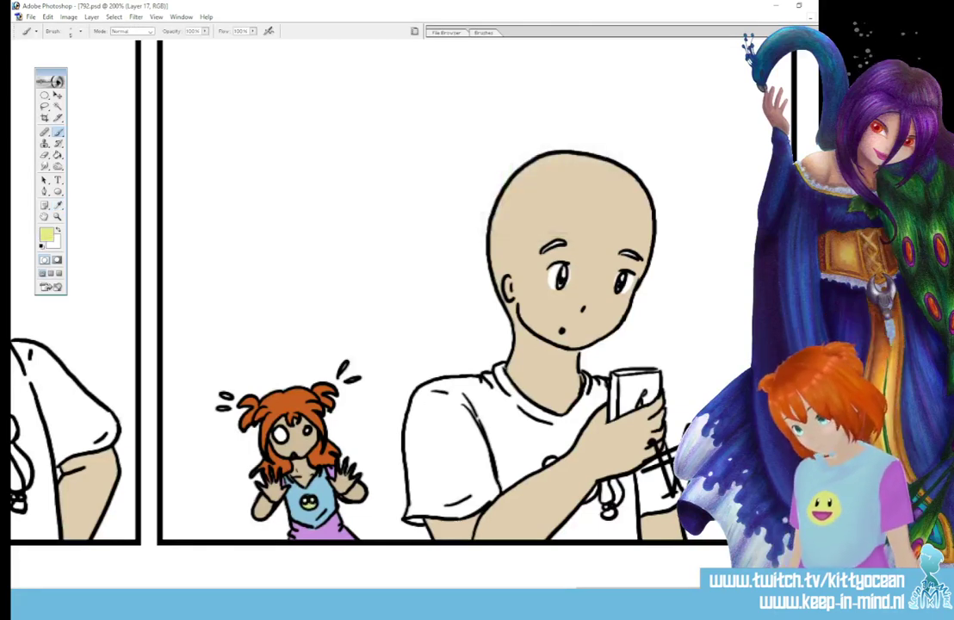
Step: Colour the emblems on the girl's shirt in the third, second and first panels with the same pale yellow
left_click_drag(645, 589, 428, 589)
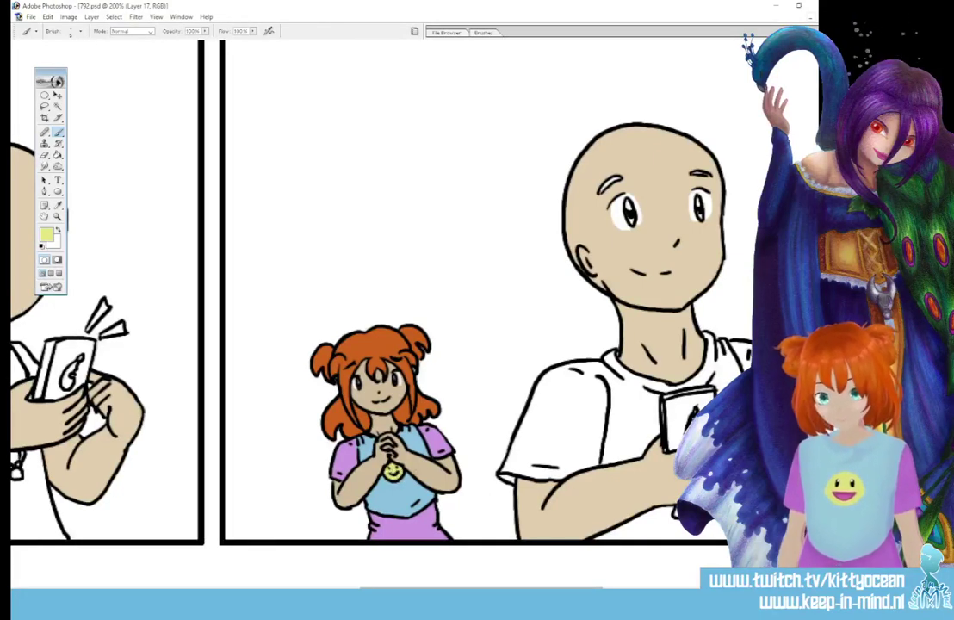
scroll(370, 292, "left", 3)
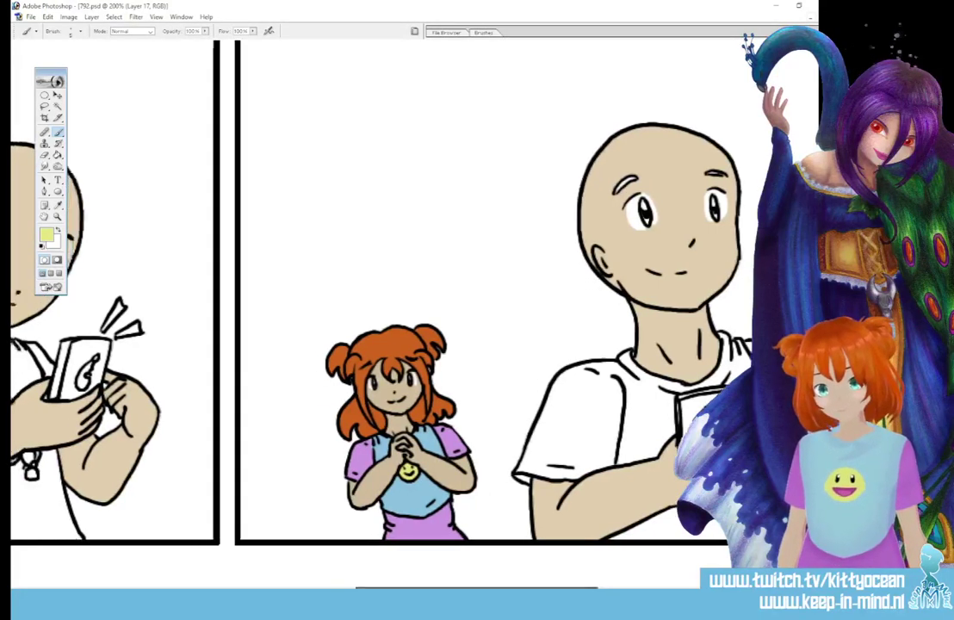
scroll(370, 293, "right", 10)
left_click(58, 156)
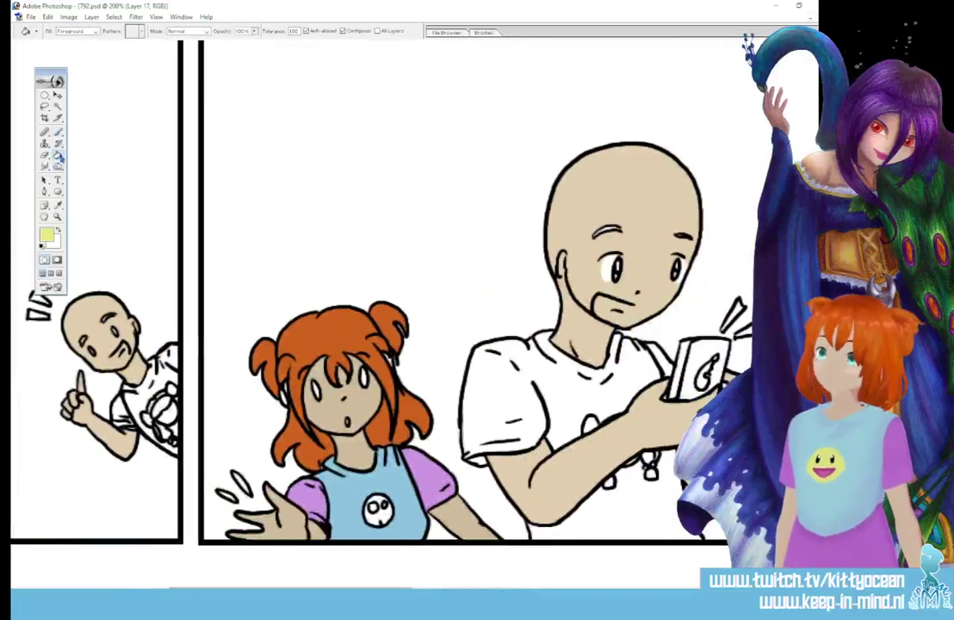
left_click(378, 515)
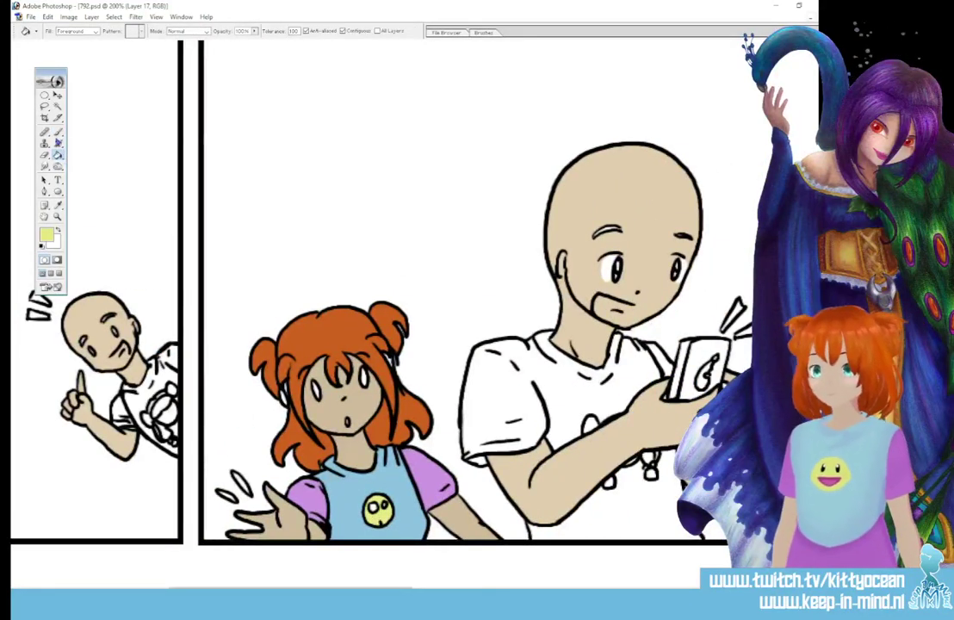
left_click(58, 133)
left_click_drag(309, 589, 160, 590)
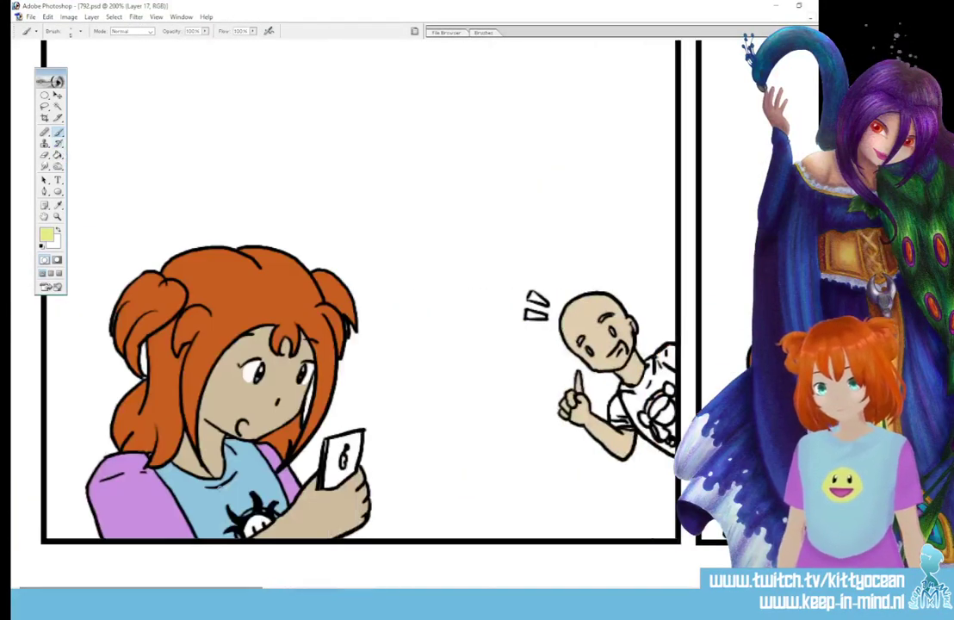
left_click_drag(248, 527, 266, 524)
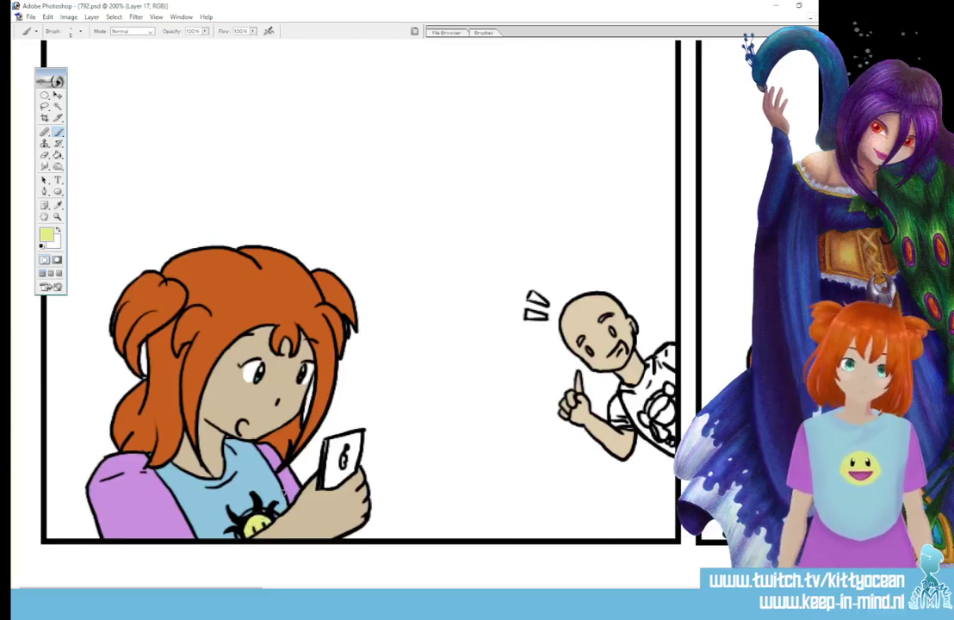
Step: Set the brush colour to magenta C32A88 and paint the inside of the girl's open mouth in the first panel
left_click(41, 246)
left_click(58, 230)
left_click(47, 234)
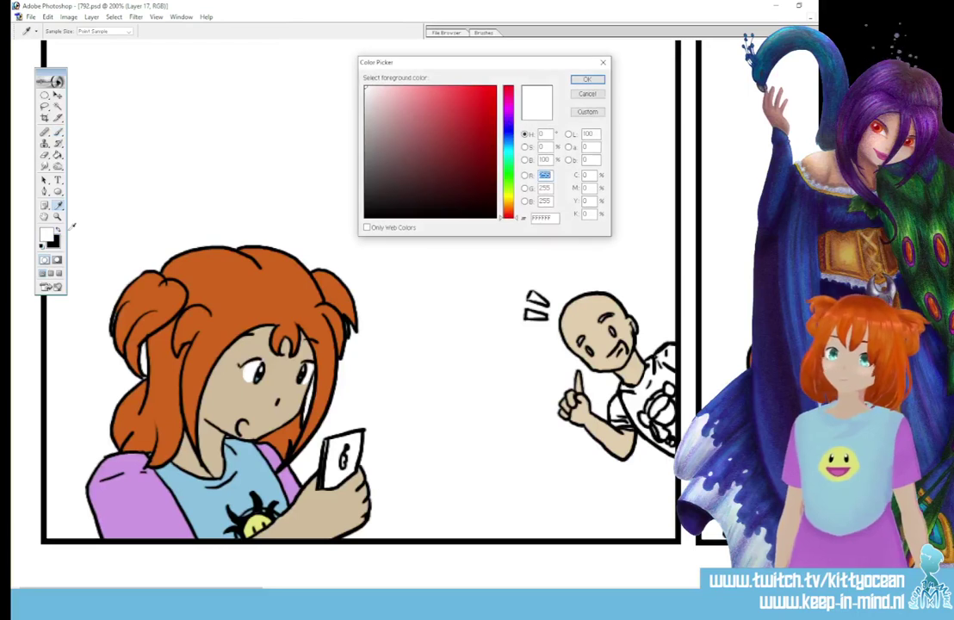
left_click(510, 102)
left_click(467, 117)
left_click(586, 80)
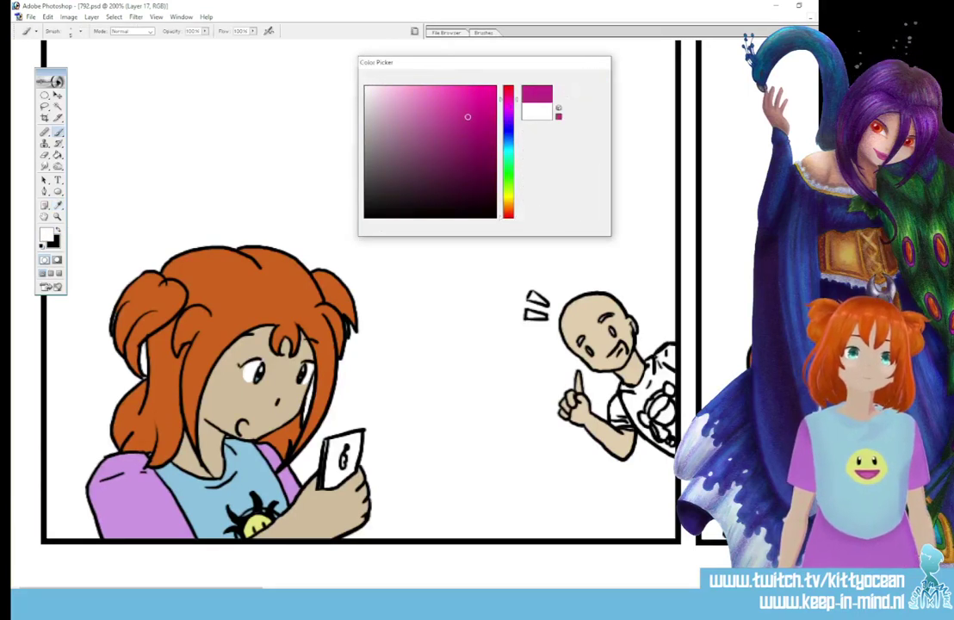
left_click_drag(243, 422, 245, 428)
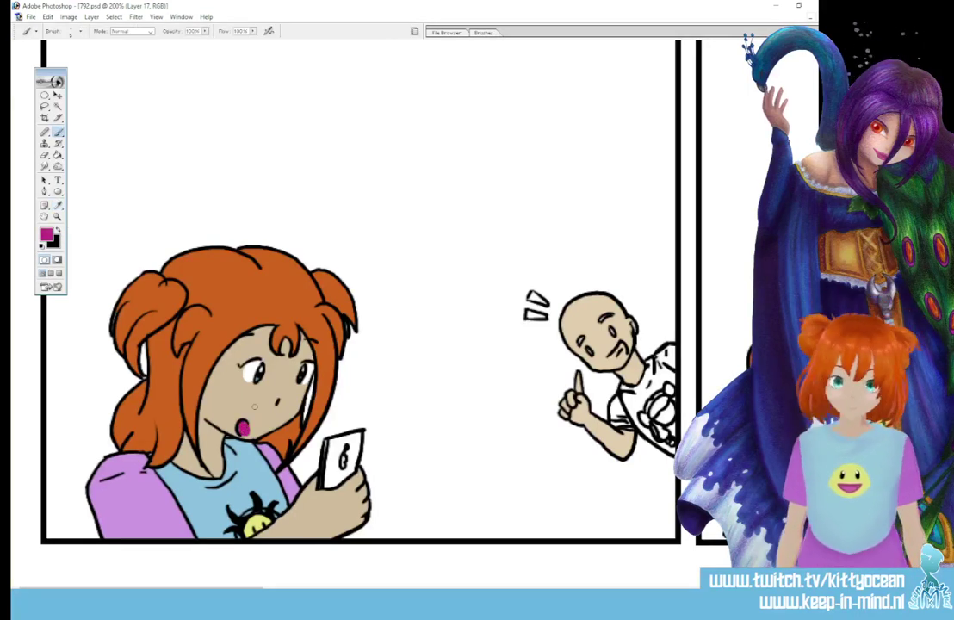
key("ctrl+z")
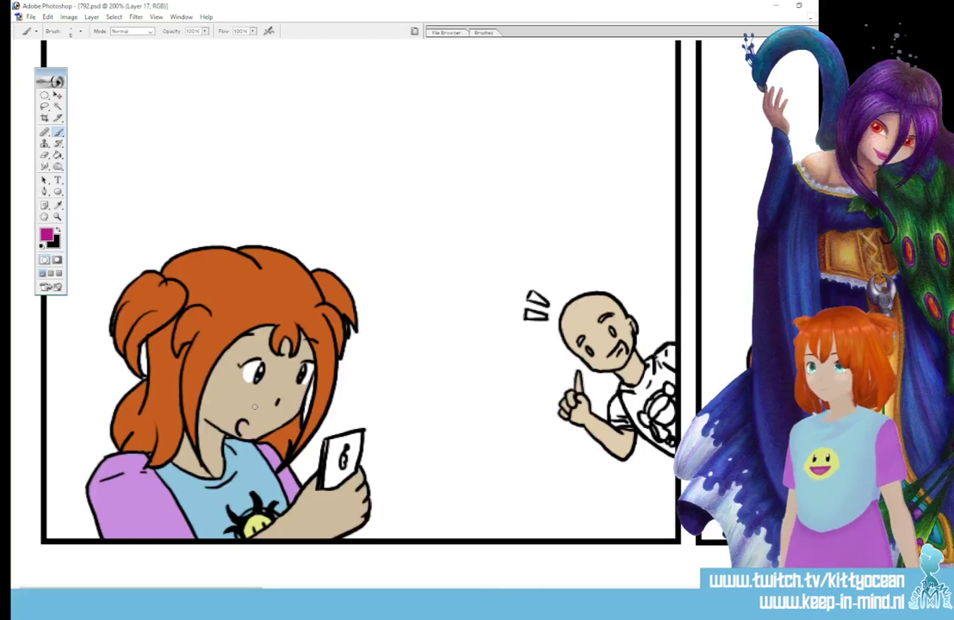
key("ctrl+z")
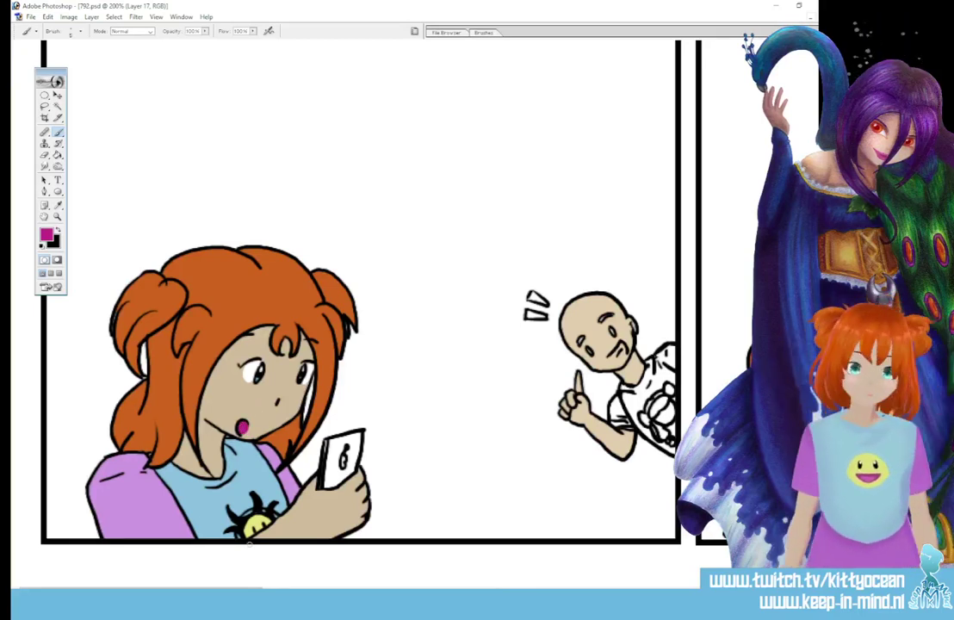
left_click_drag(240, 430, 247, 423)
Step: Paint the inside of the bald man's open mouth magenta in the first and second panels
left_click_drag(252, 590, 336, 590)
mouse_move(327, 358)
left_mouse_down()
mouse_move(340, 359)
mouse_move(339, 349)
left_mouse_up()
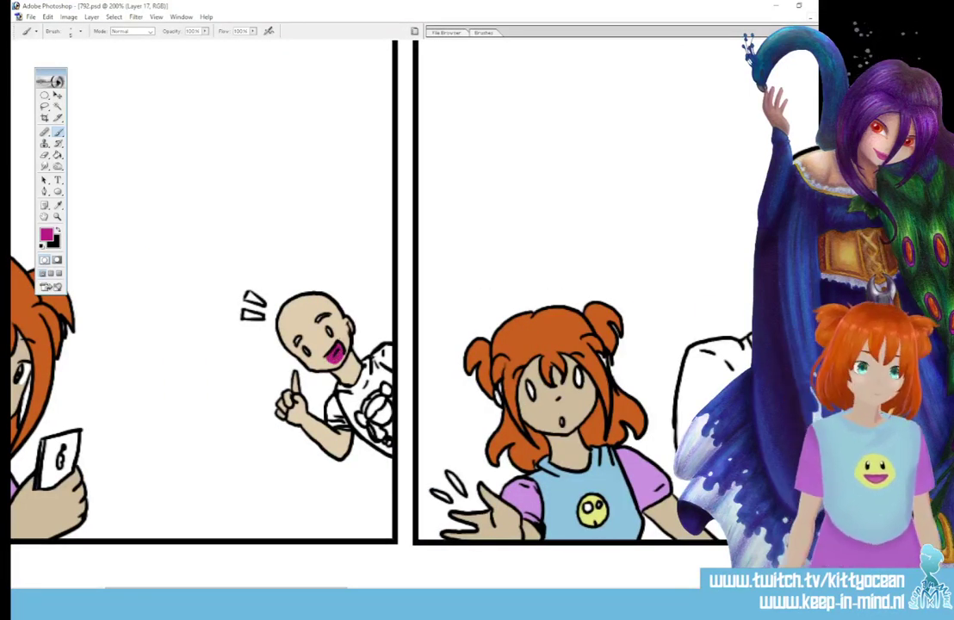
scroll(344, 293, "right", 5)
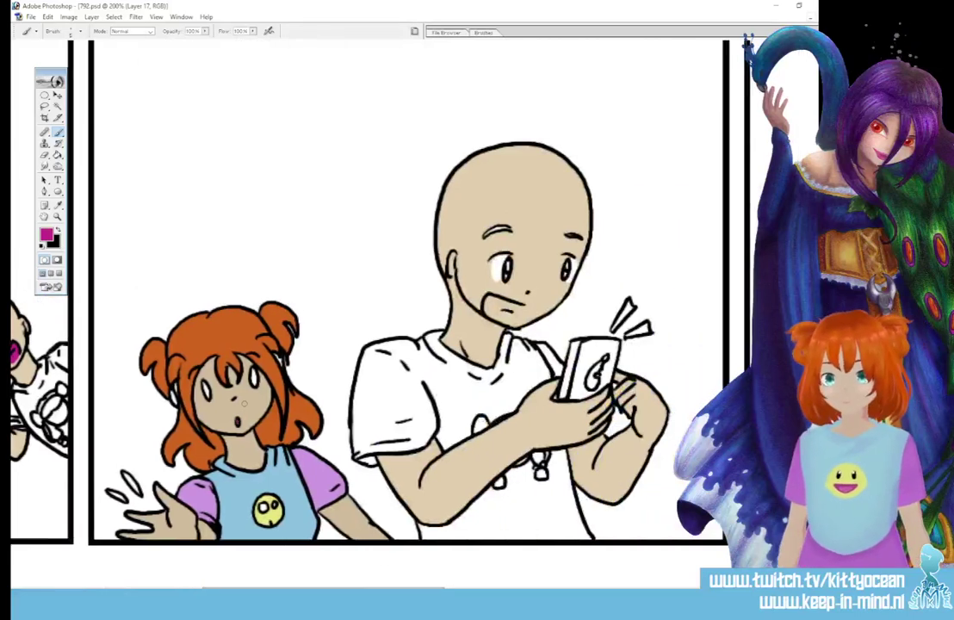
mouse_move(487, 297)
left_mouse_down()
mouse_move(495, 317)
mouse_move(517, 320)
mouse_move(523, 301)
mouse_move(487, 295)
mouse_move(495, 311)
mouse_move(518, 308)
left_mouse_up()
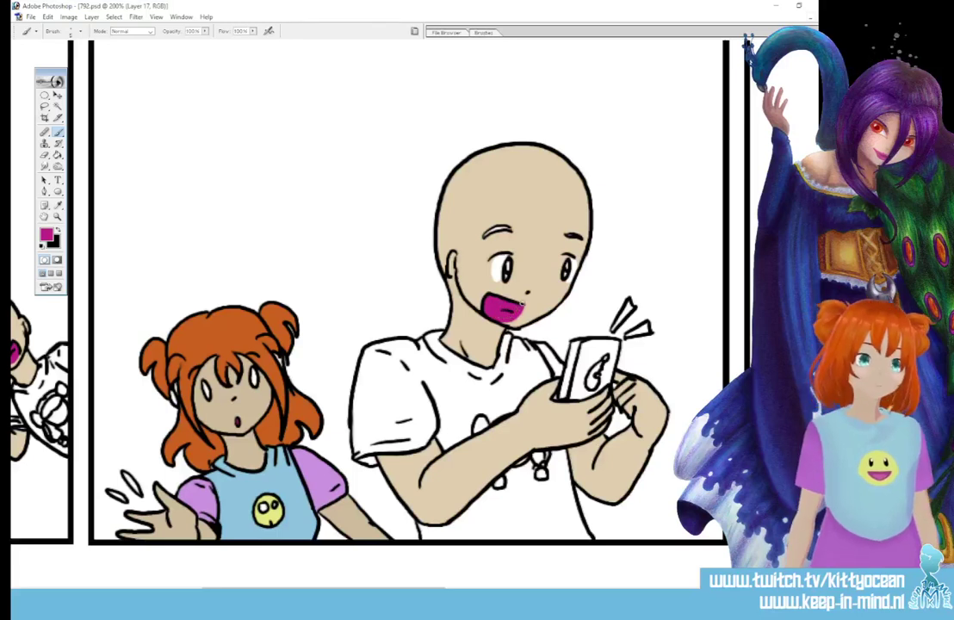
Step: Set the brush colour to tan C3AE86 and paint the man's eyebrows in the fourth panel
left_click_drag(409, 575, 699, 563)
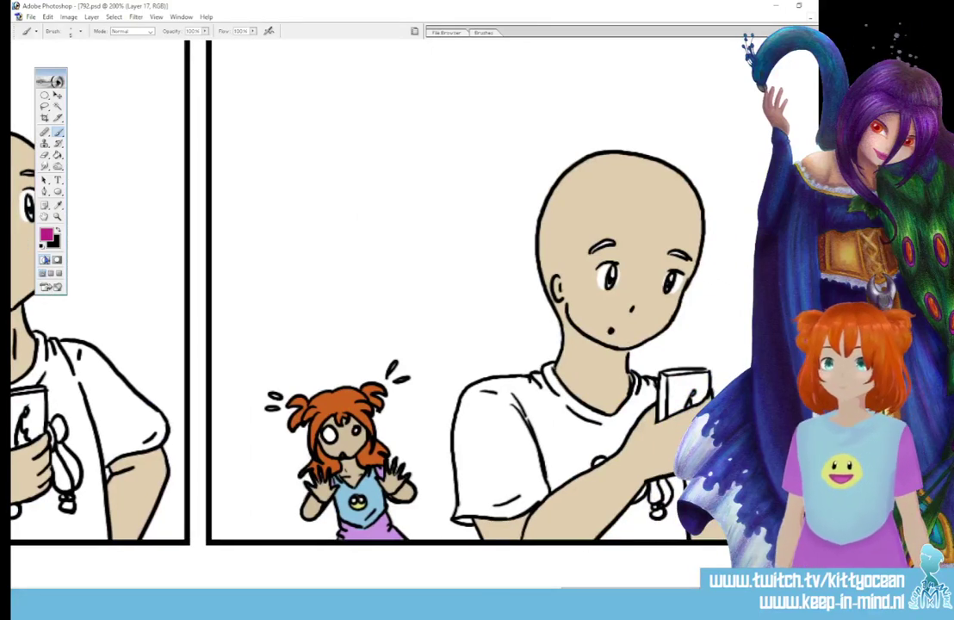
left_click(57, 204)
left_click(46, 234)
left_click(508, 188)
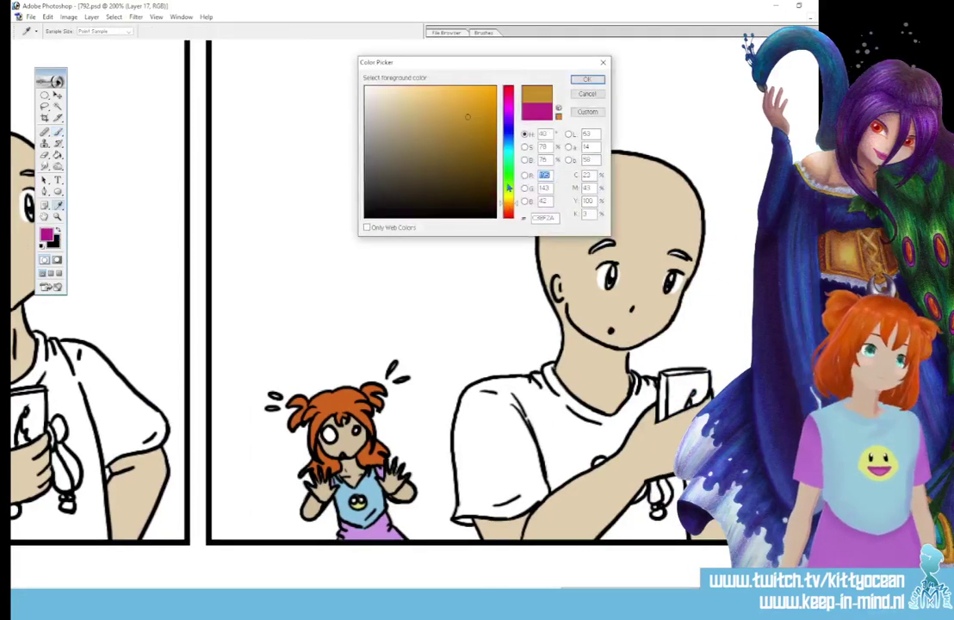
left_click(428, 109)
left_click(407, 115)
left_click(587, 80)
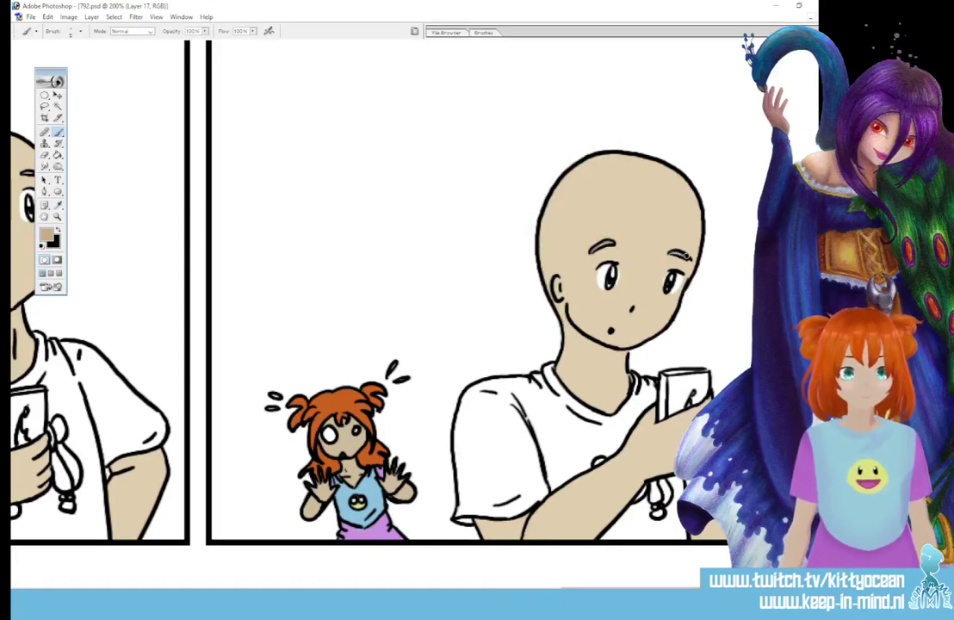
Step: Paint the man's eyebrows in the third, second and first panels with the same tan
left_click_drag(604, 590, 453, 590)
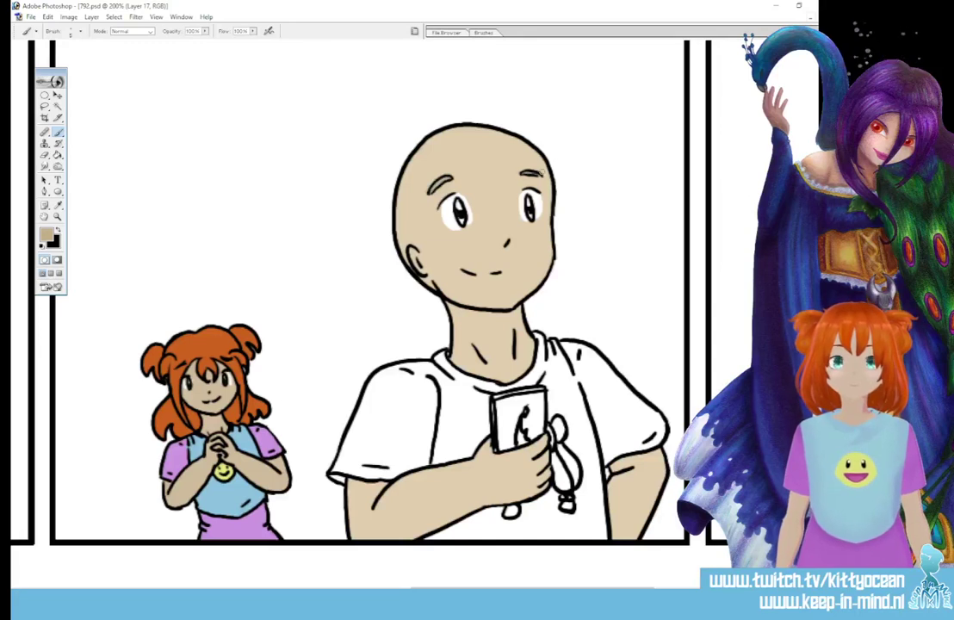
left_click_drag(544, 590, 382, 589)
scroll(331, 272, "left", 3)
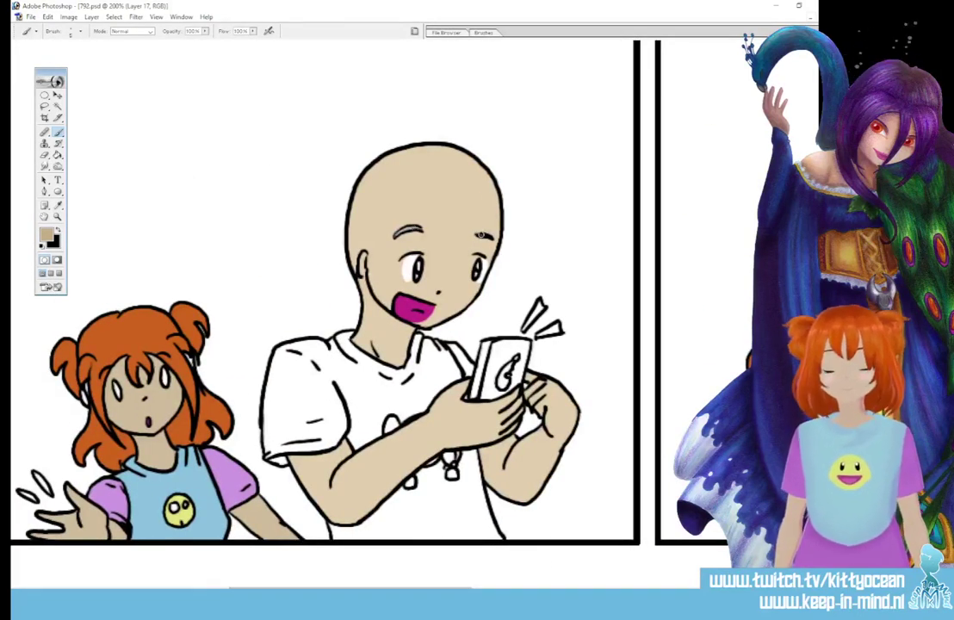
left_click_drag(431, 589, 271, 589)
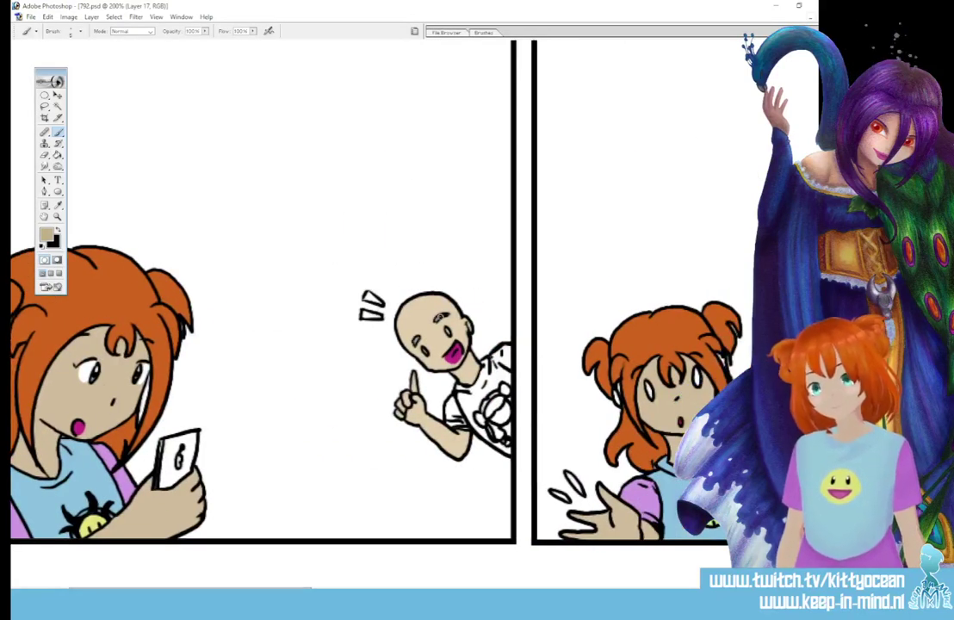
Step: Set the brush colour to greyish blue 587A99 and colour the man's irises in the second, third and fourth panels
left_click(47, 235)
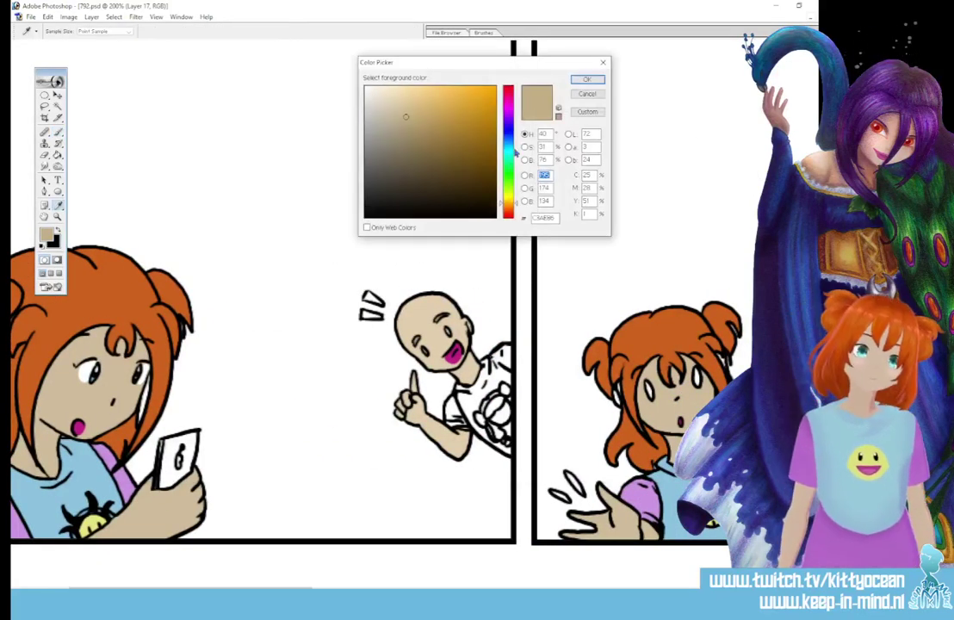
left_click(508, 141)
left_click(420, 138)
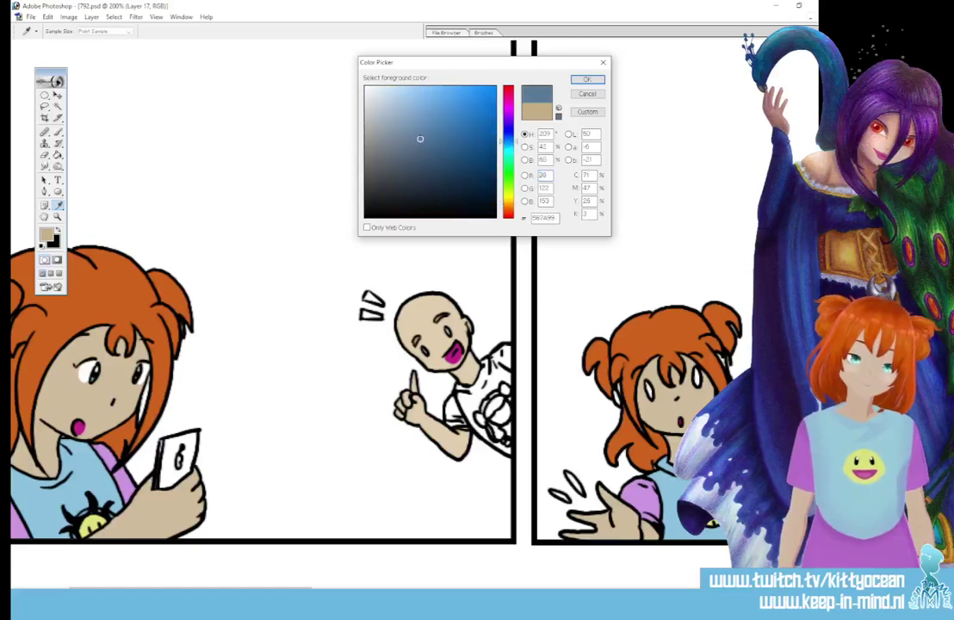
left_click(586, 80)
scroll(370, 293, "right", 5)
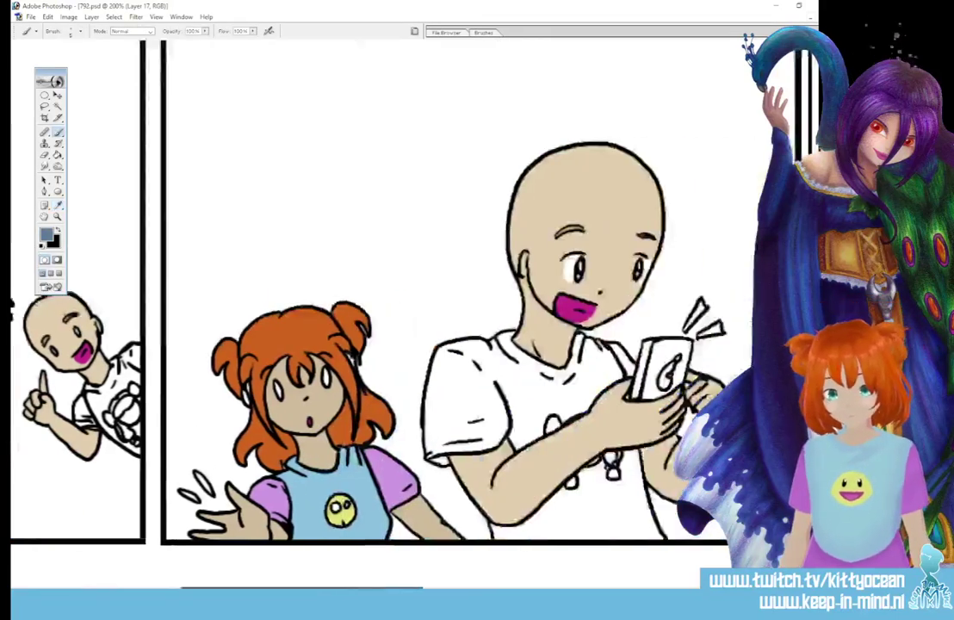
scroll(419, 258, "right", 3)
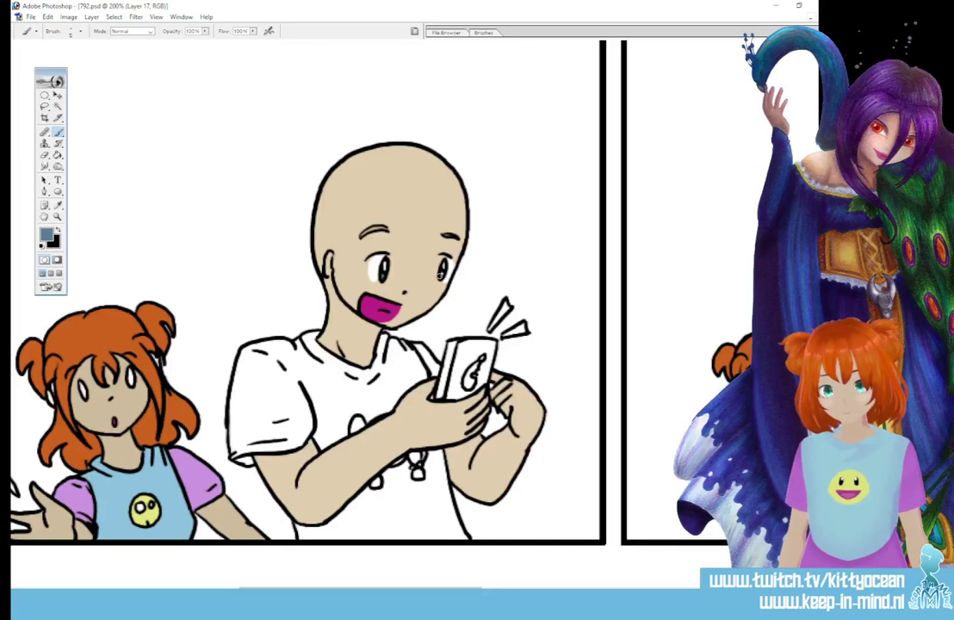
scroll(439, 582, "right", 7)
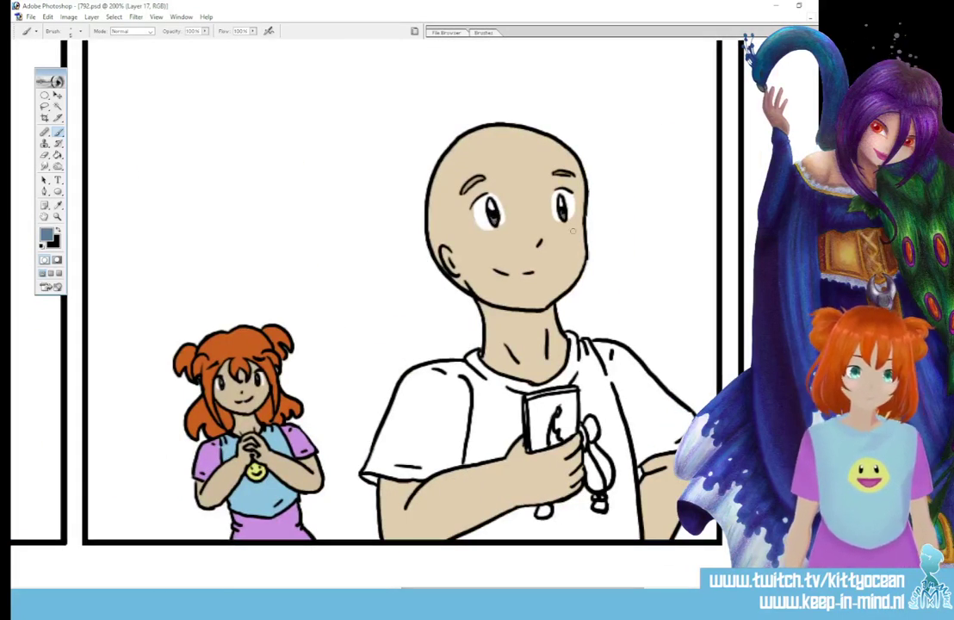
scroll(370, 293, "right", 7)
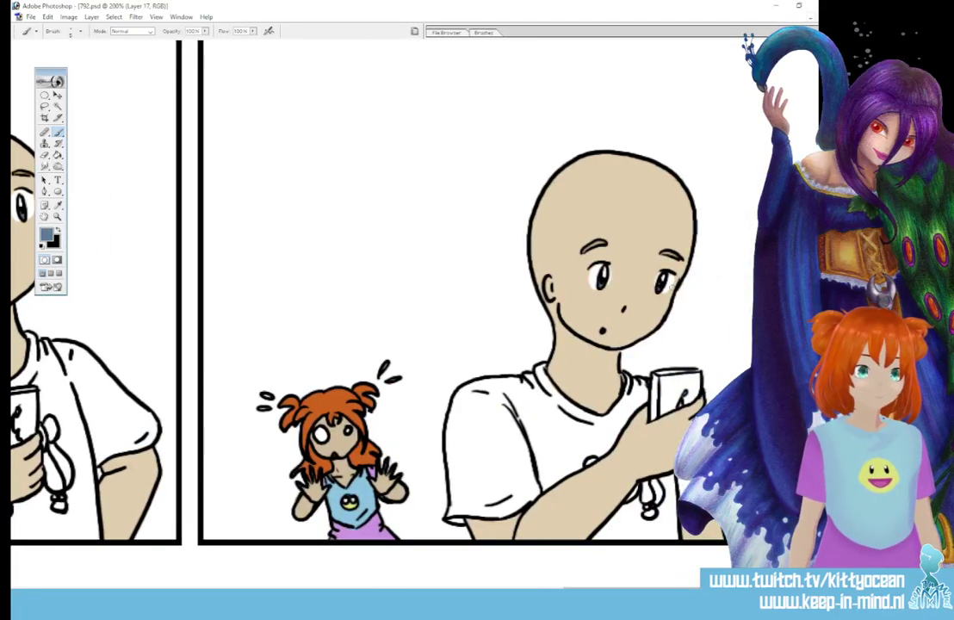
Step: Set the brush colour to white
scroll(632, 578, "left", 5)
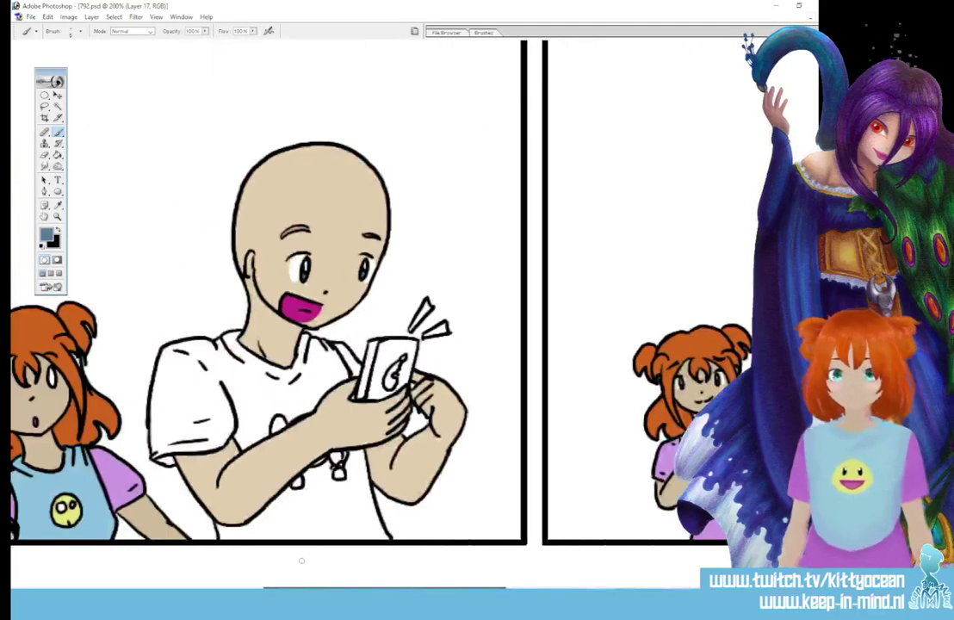
left_click(43, 247)
left_click(59, 229)
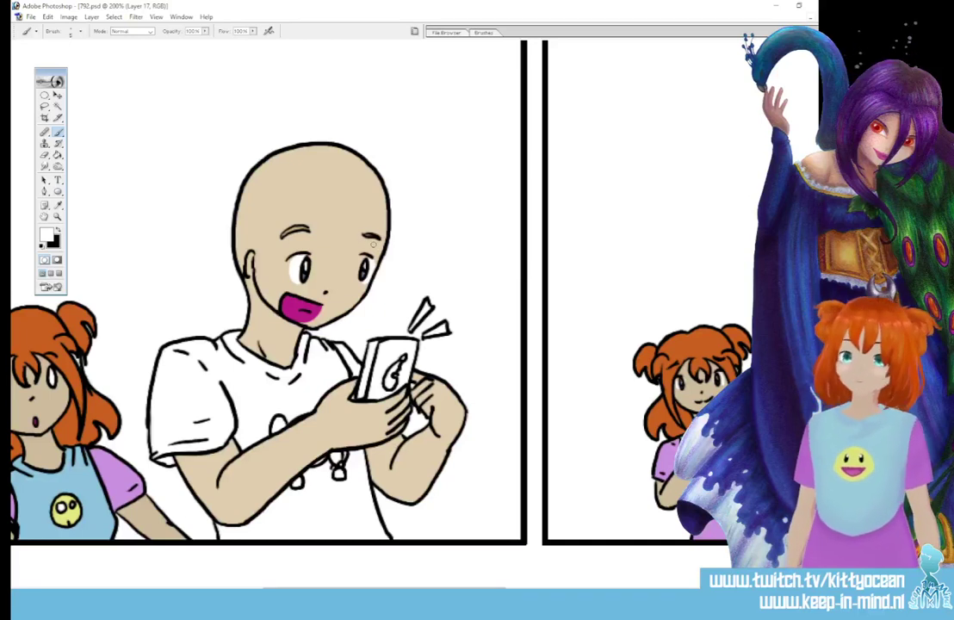
Step: Sample the magenta of the man's mouth in the second panel, lighten it to pink and paint his tongue
left_click(57, 204)
left_click(296, 307)
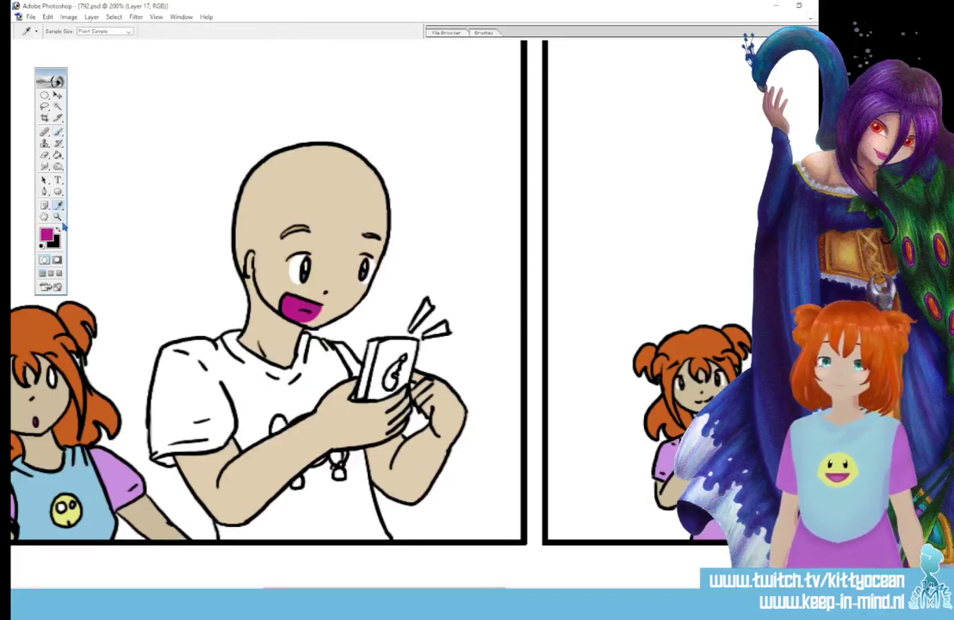
left_click(46, 233)
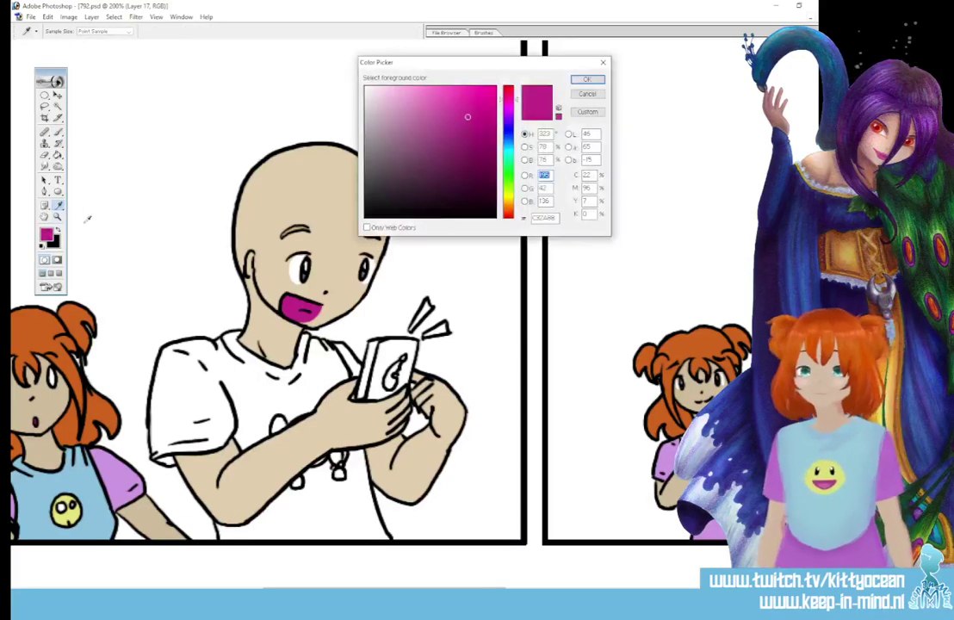
left_click(587, 78)
left_click(58, 130)
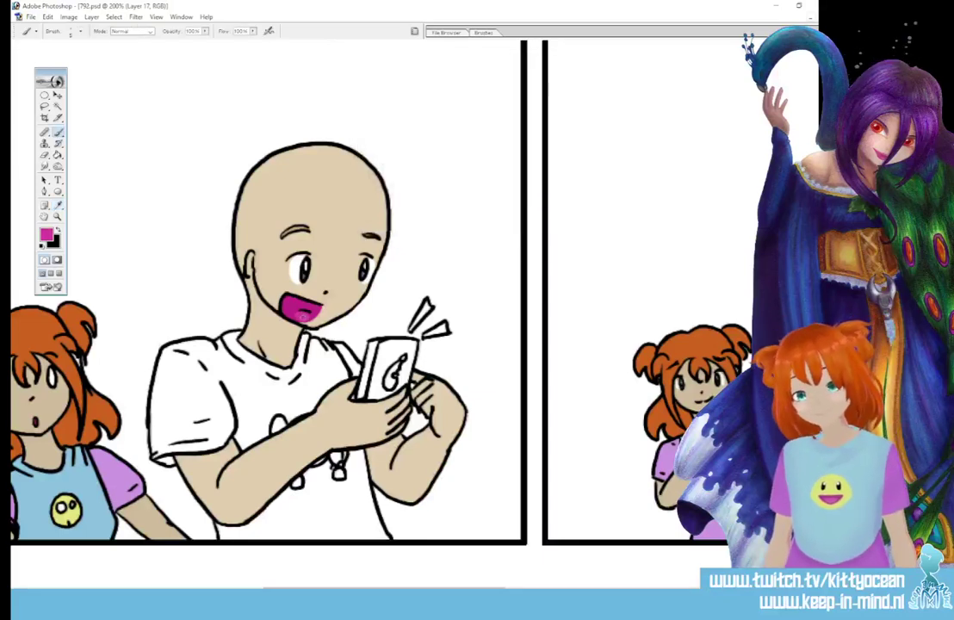
Step: Set the foreground colour to grey 90888D and colour the man's shirt in the first panel, including the small sleeve areas
left_click_drag(438, 589, 235, 580)
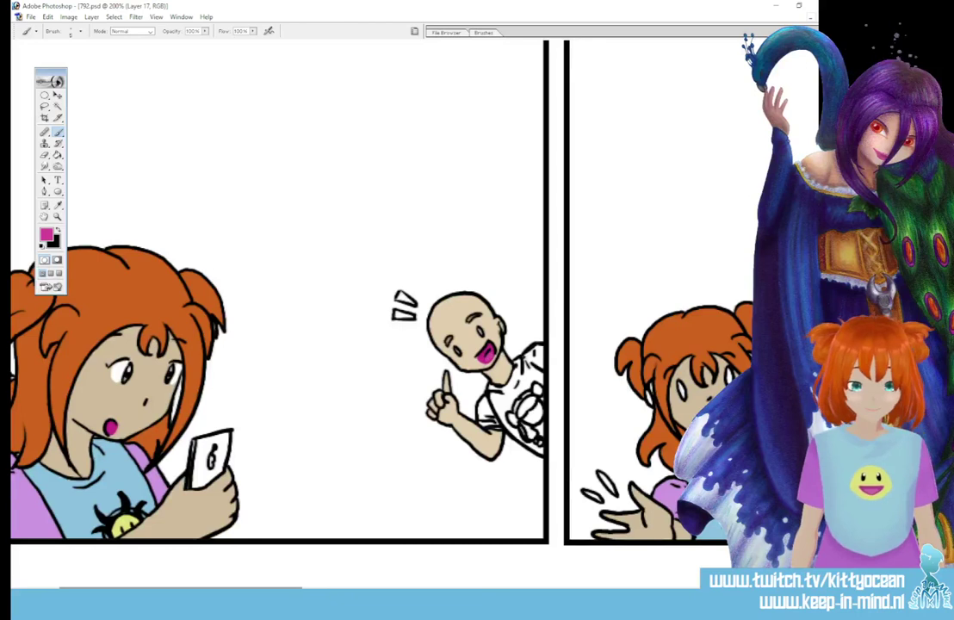
scroll(255, 555, "right", 10)
scroll(371, 293, "left", 10)
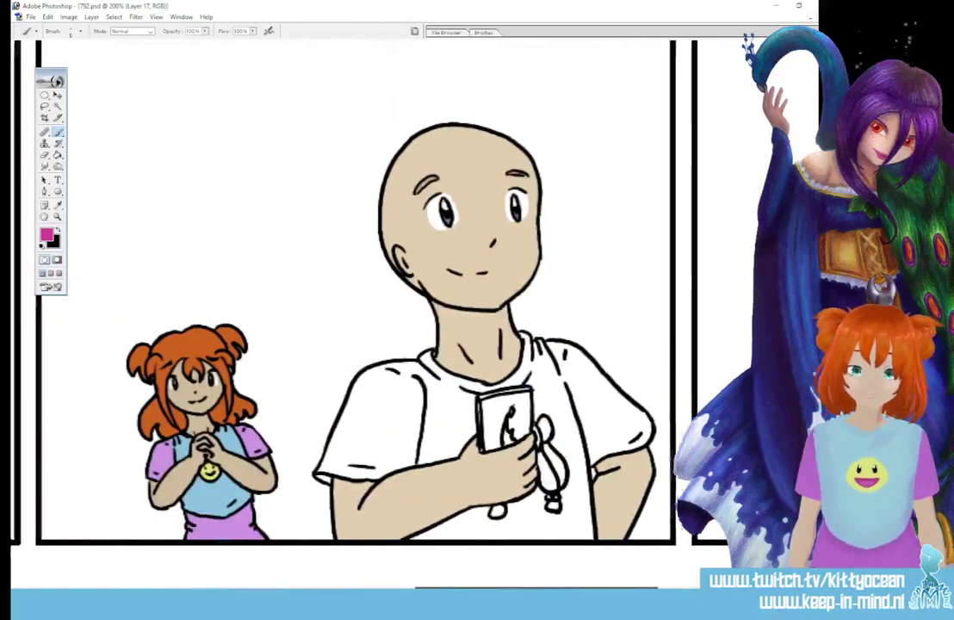
scroll(370, 293, "left", 3)
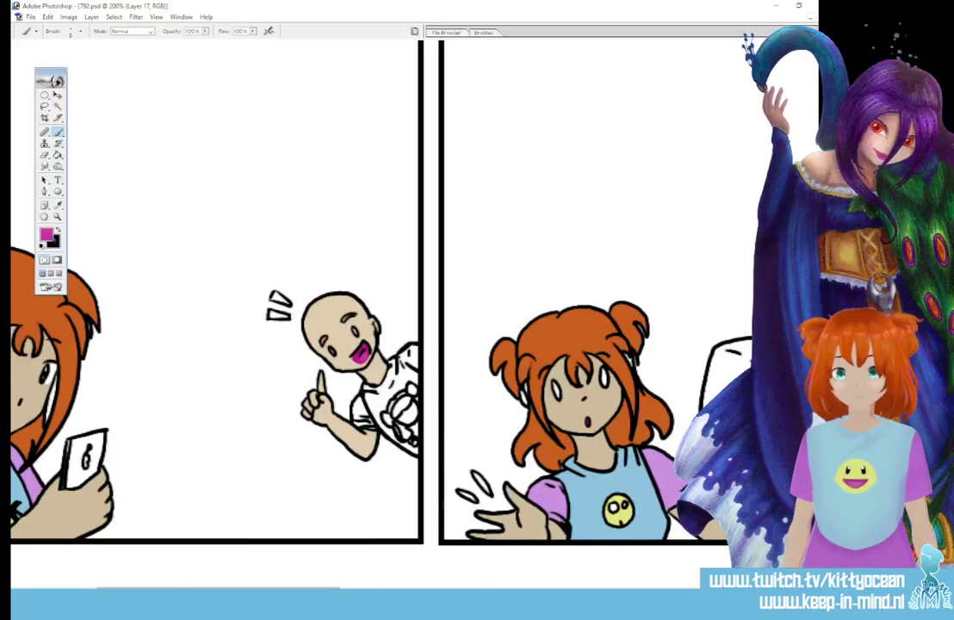
left_click(48, 236)
left_click(372, 142)
left_click(585, 81)
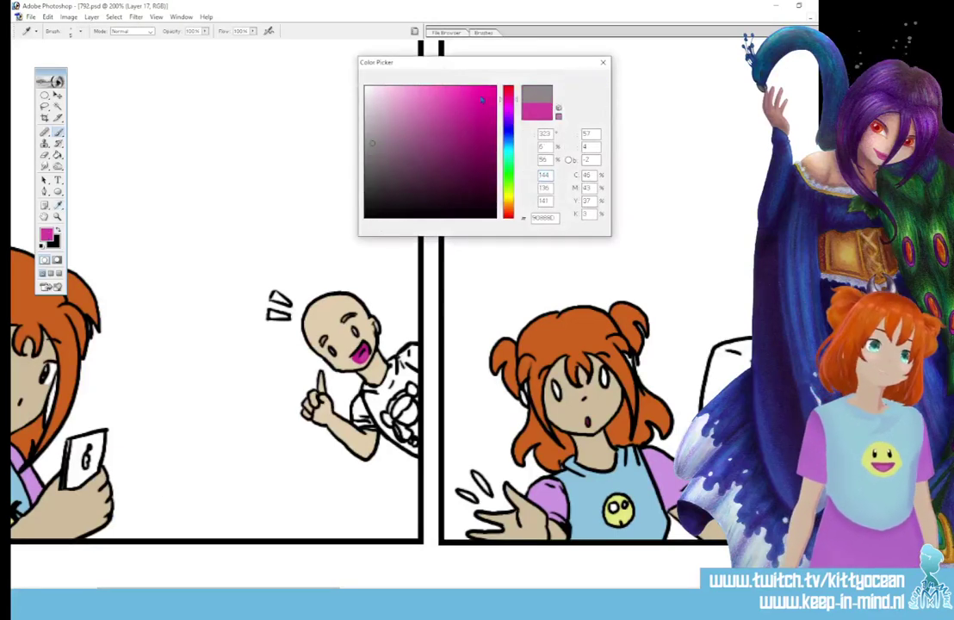
key("Return")
key("g")
left_click(370, 361)
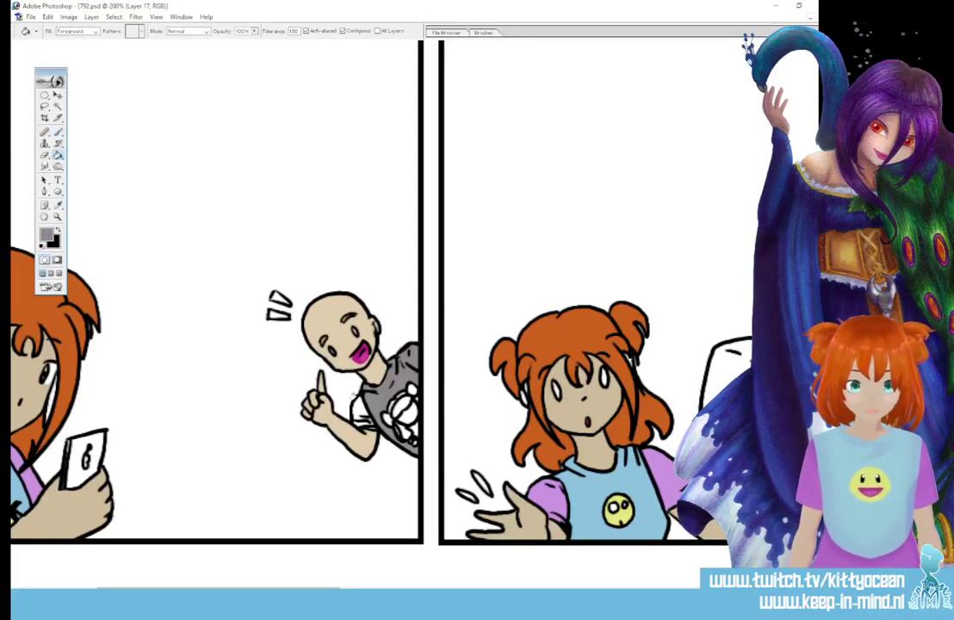
left_click(58, 131)
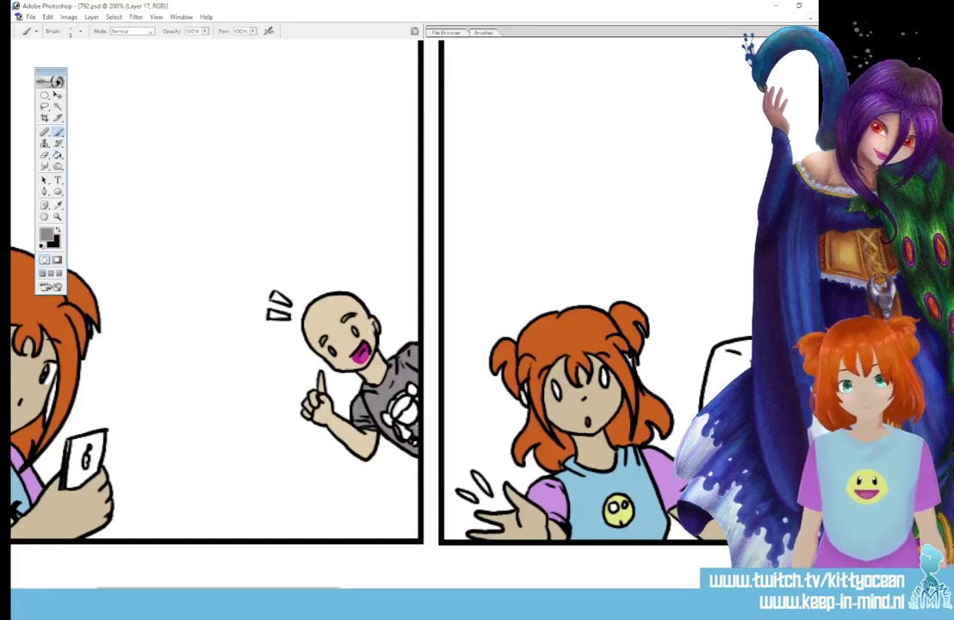
Step: Fill the man's shirt in the second panel with the same grey and paint in the leftover sleeve hem
left_click_drag(298, 591, 445, 591)
left_click(57, 155)
left_click(258, 404)
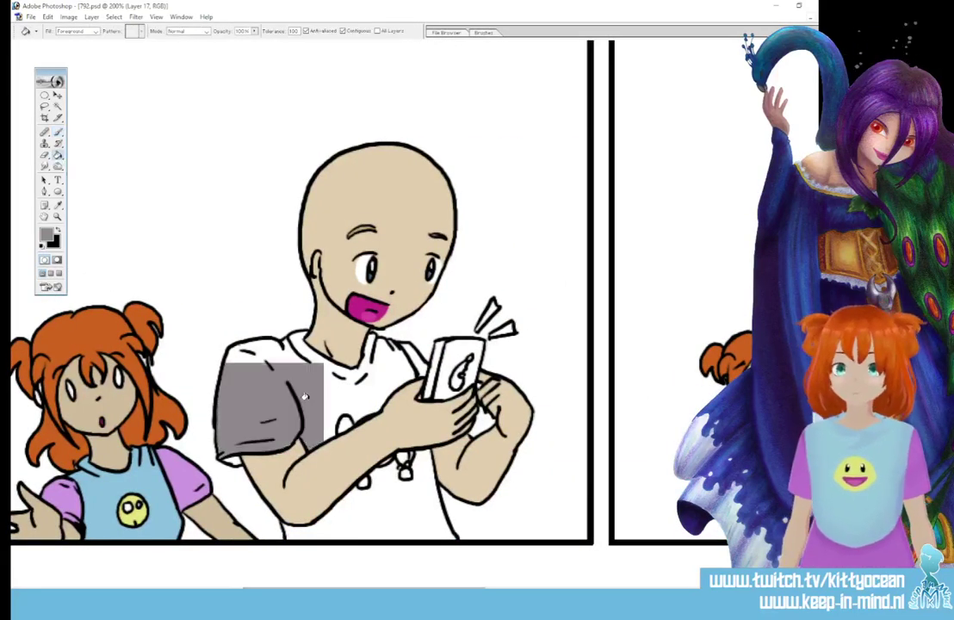
left_click(327, 362)
left_click(392, 511)
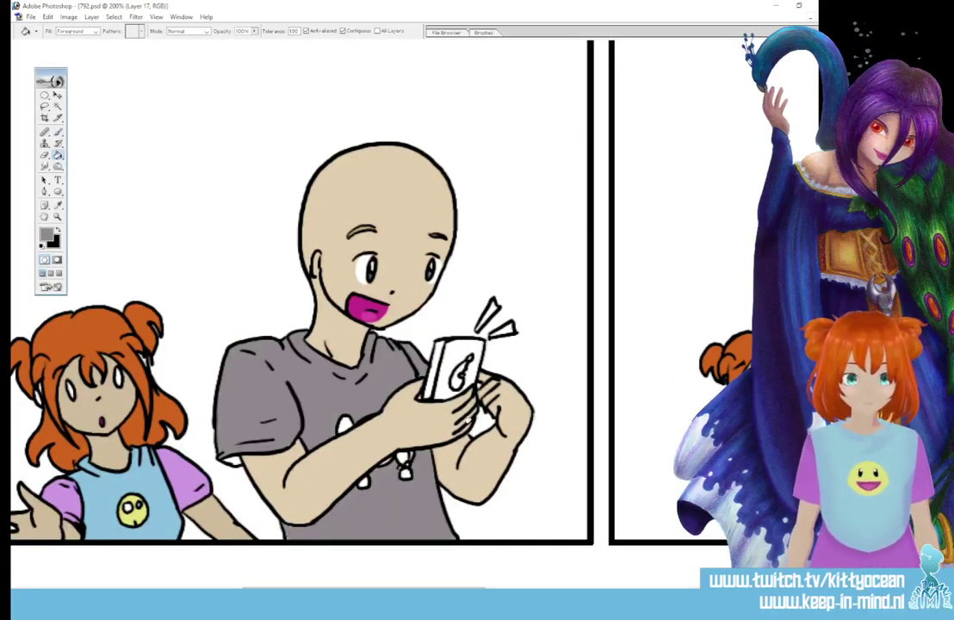
left_click(58, 144)
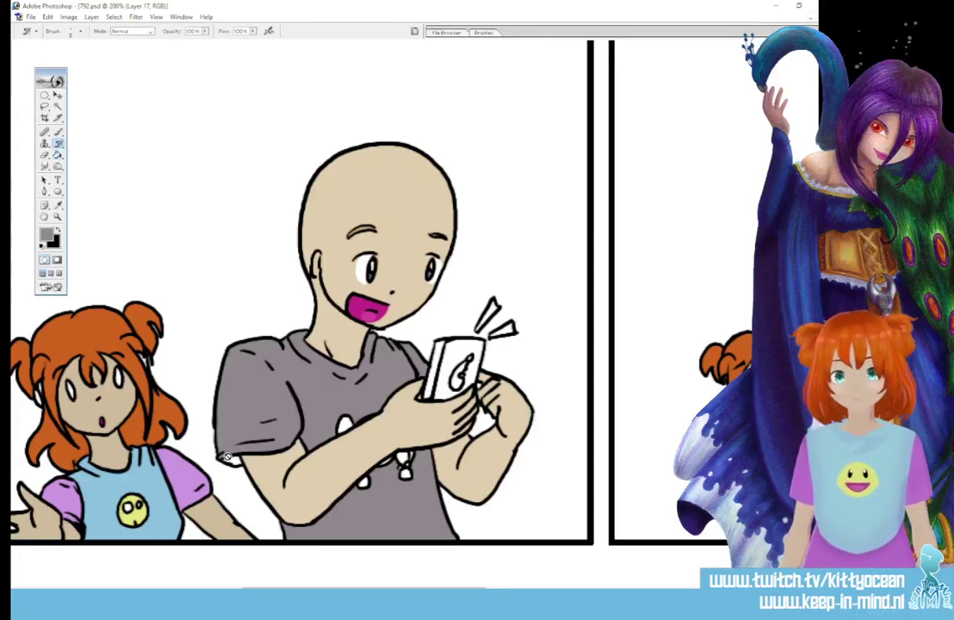
left_click(58, 132)
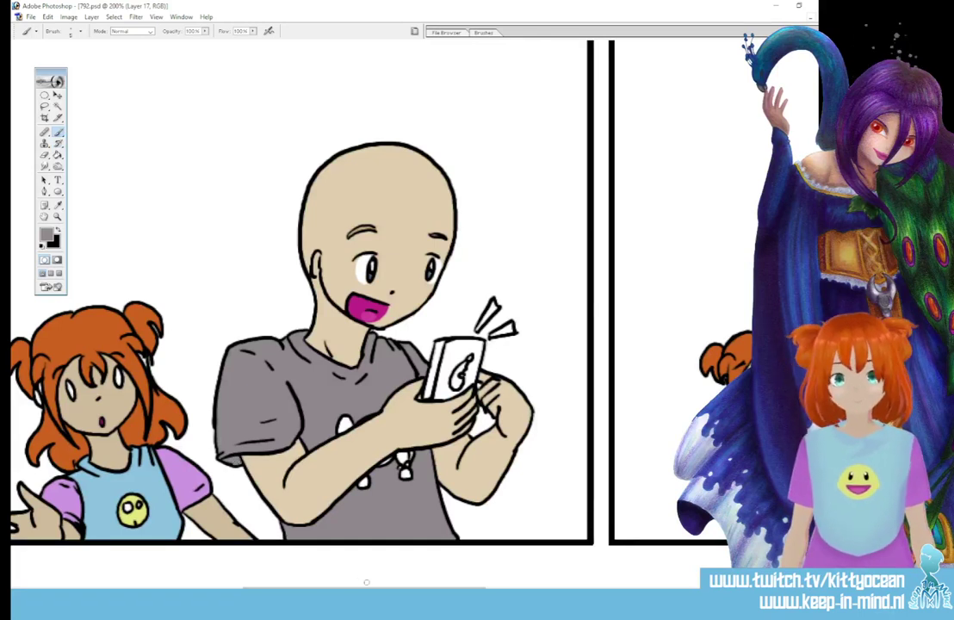
Step: Fill the man's shirt in the third panel with grey and touch up the sleeve hem with the brush
left_click_drag(366, 582, 504, 562)
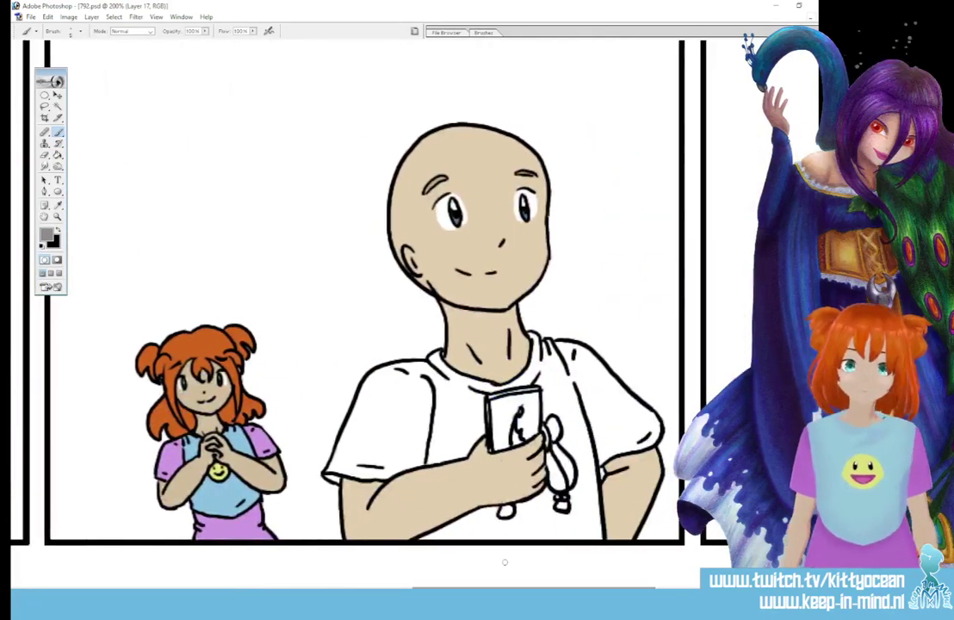
key("g")
left_click(462, 419)
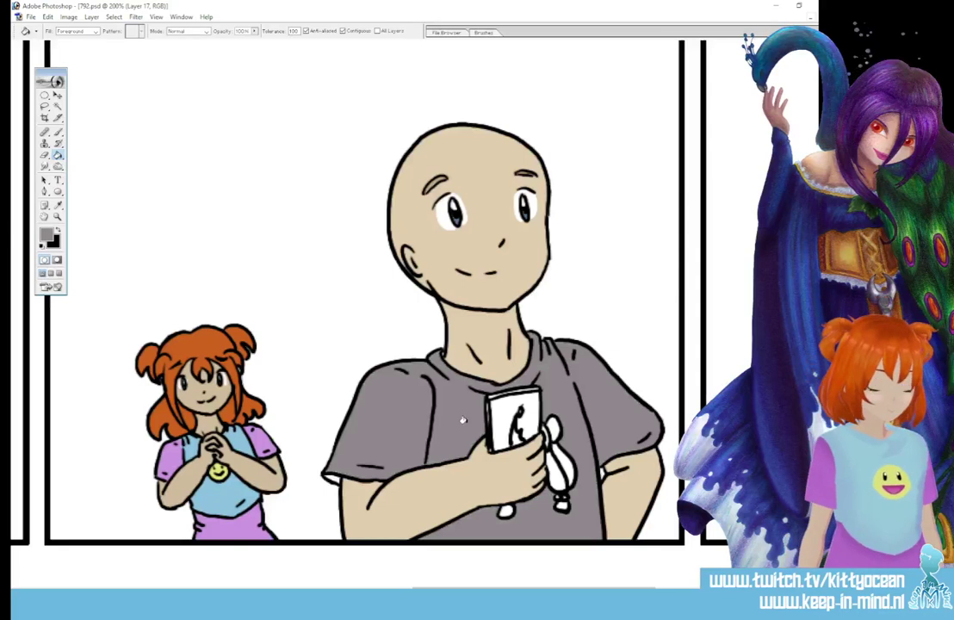
left_click(58, 133)
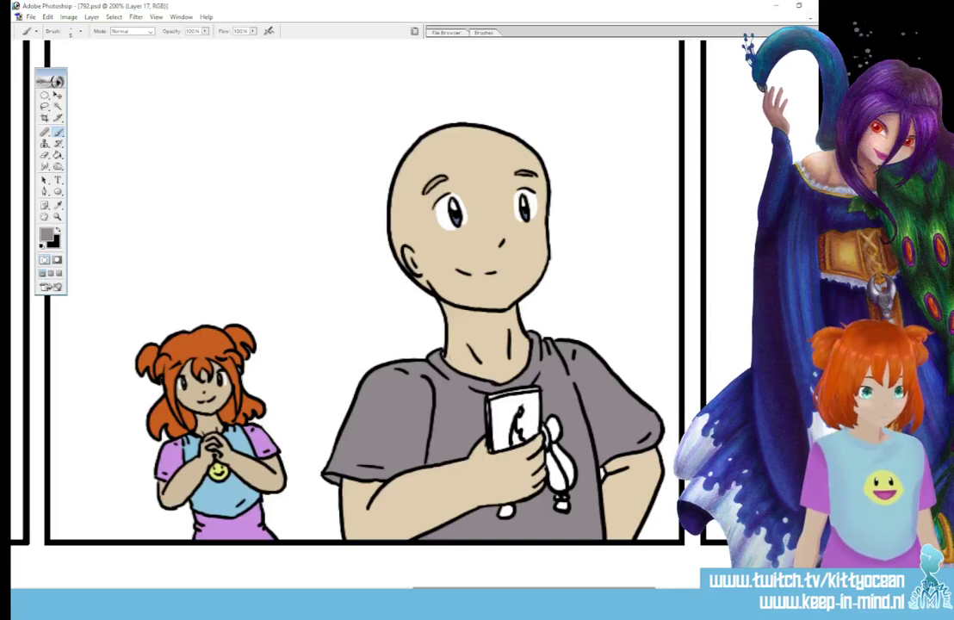
Step: Try to fill the man's shirt in the fourth panel with the grey
left_click_drag(534, 591, 697, 591)
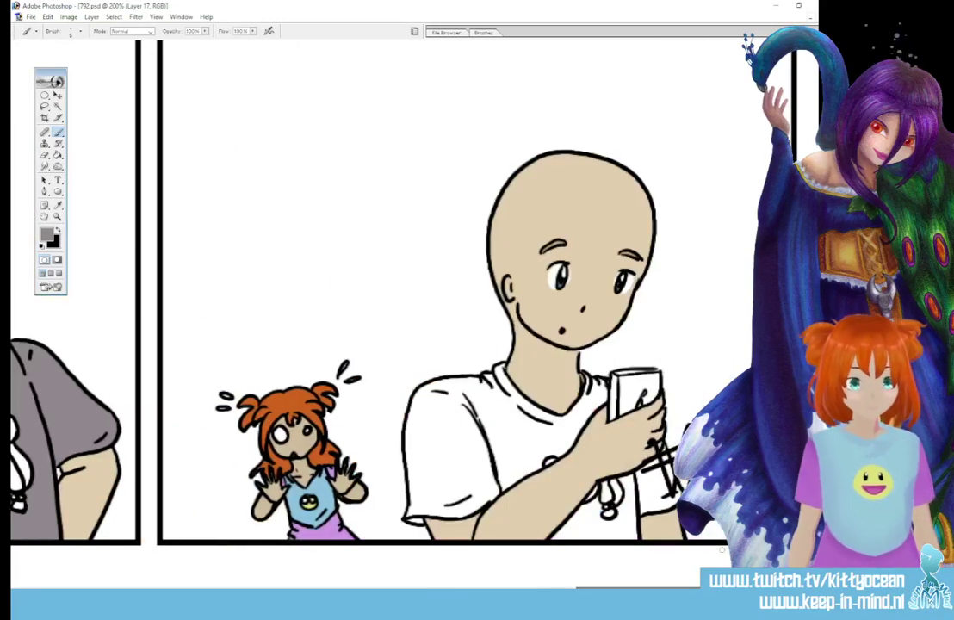
left_click(58, 156)
left_click(491, 457)
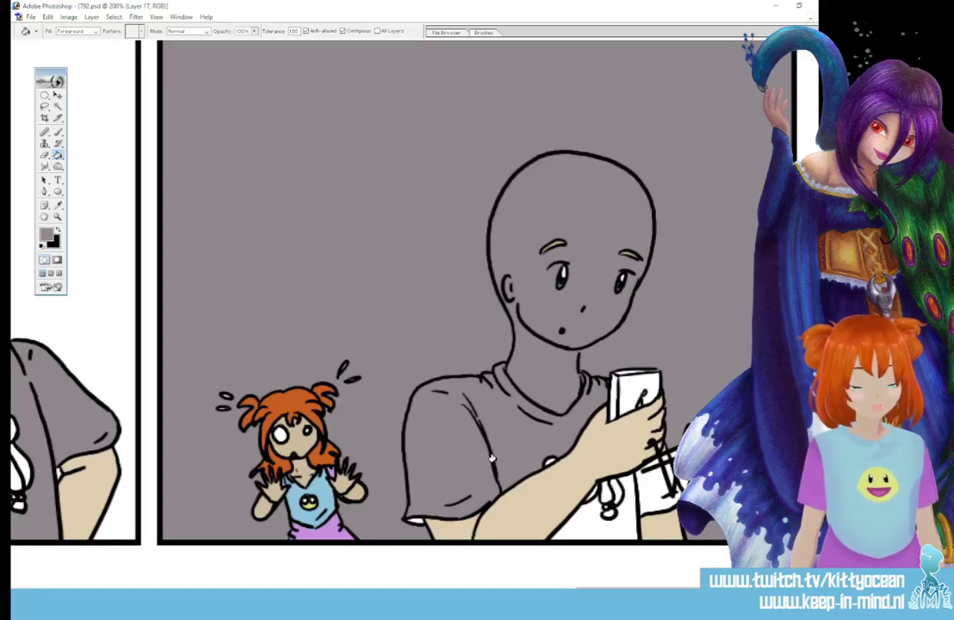
key("ctrl+z")
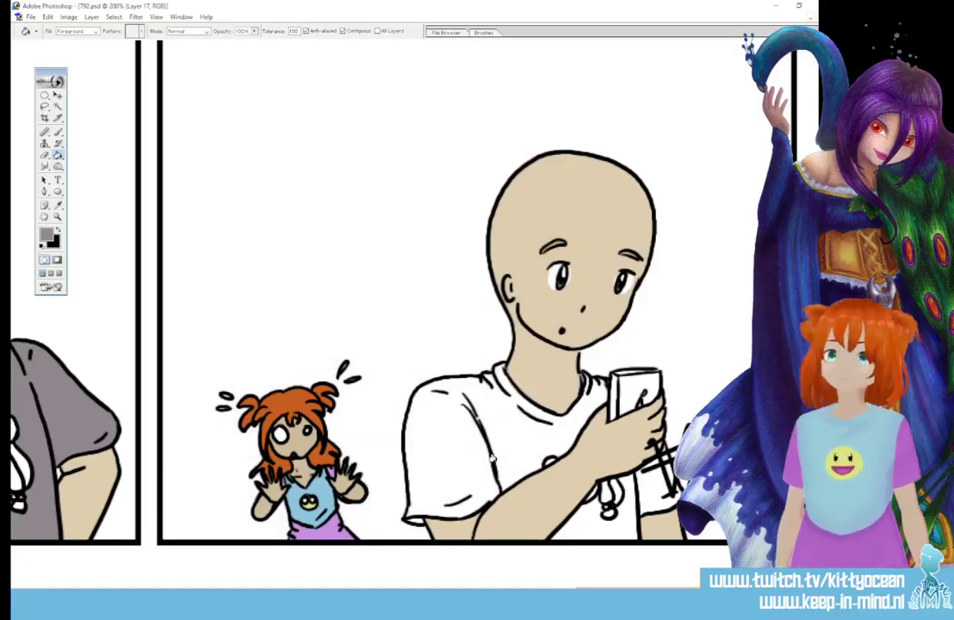
Step: Set the fill tolerance to 50, fill the man's shirt in the fourth panel with grey and brush in the remaining gaps
left_click(293, 31)
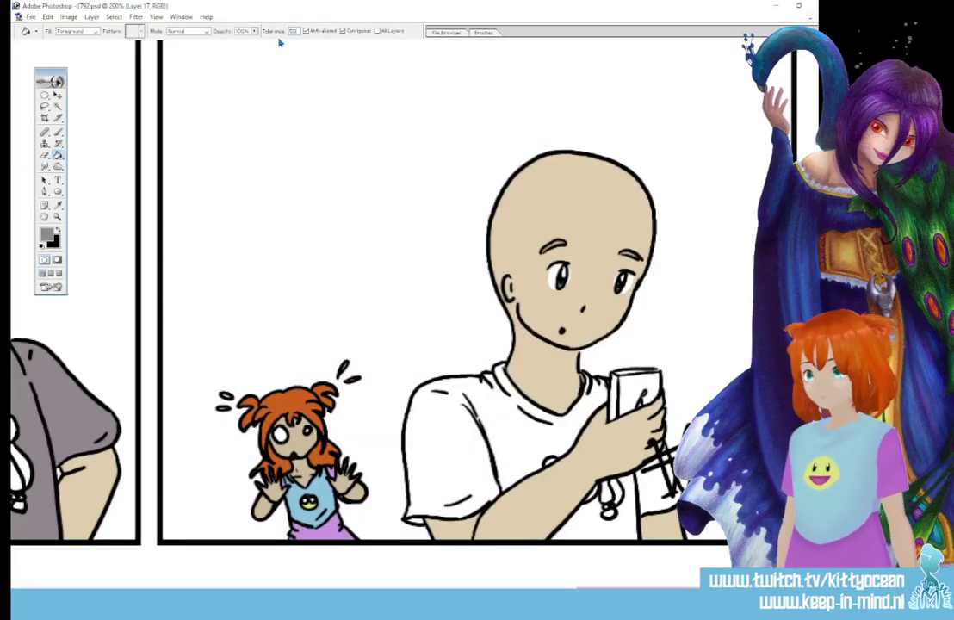
left_click(508, 433)
left_click(590, 521)
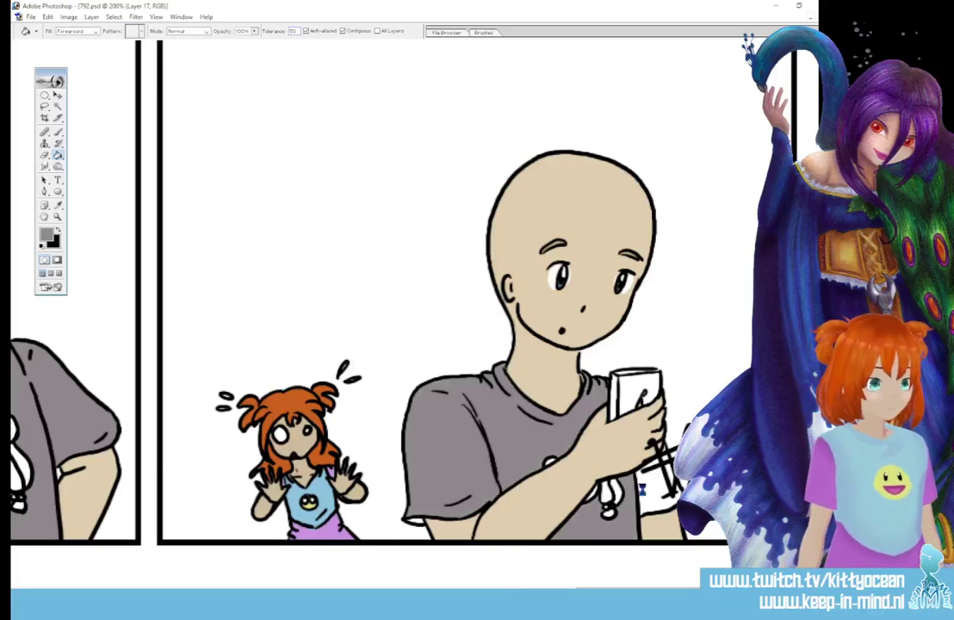
left_click(644, 490)
key("b")
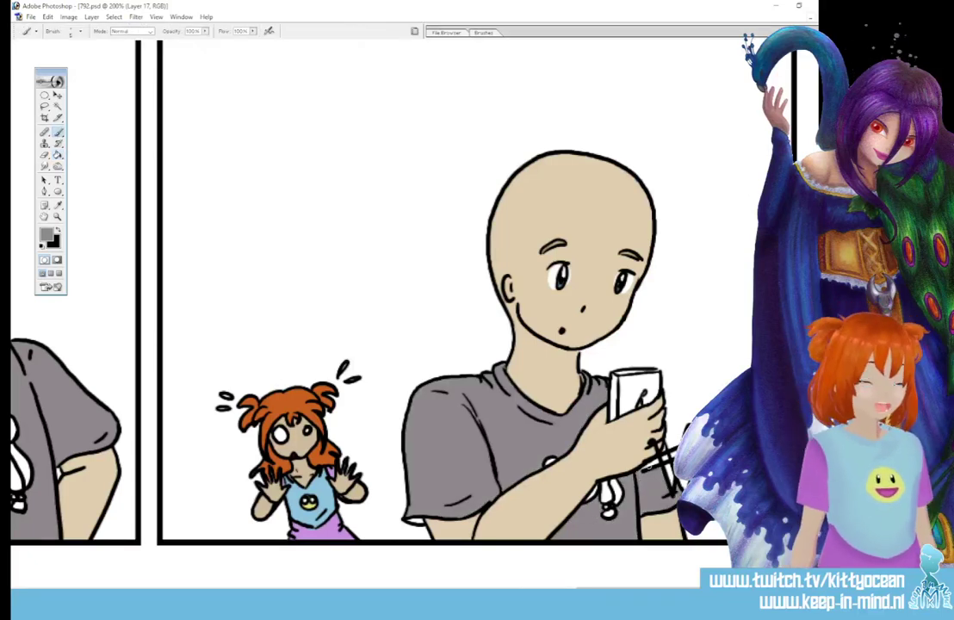
left_click_drag(649, 466, 669, 464)
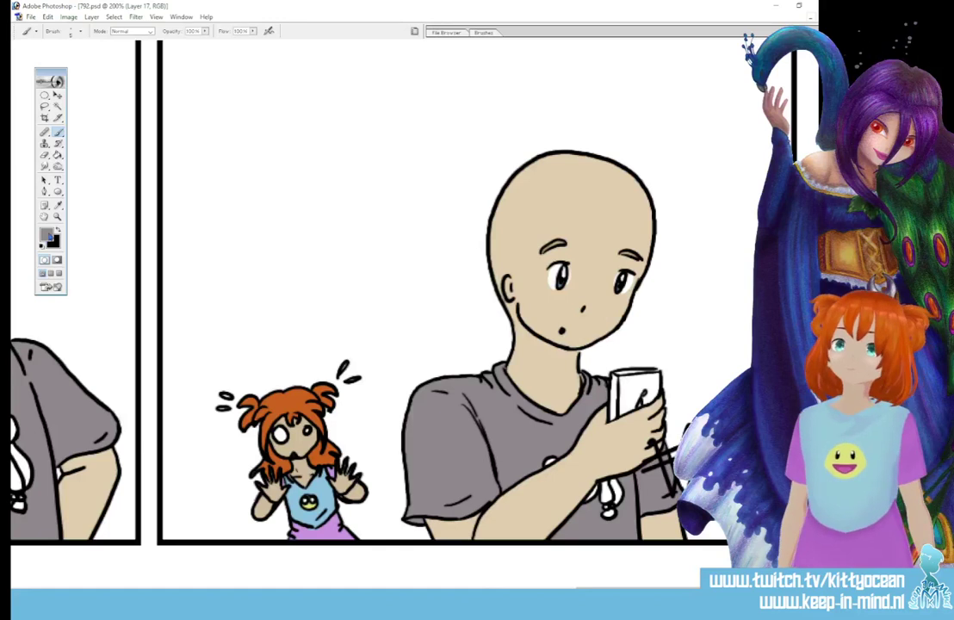
Step: Set the foreground colour to dark grey and colour the front and edges of the man's phone in the fourth panel
left_click(48, 235)
left_click(372, 177)
left_click(587, 80)
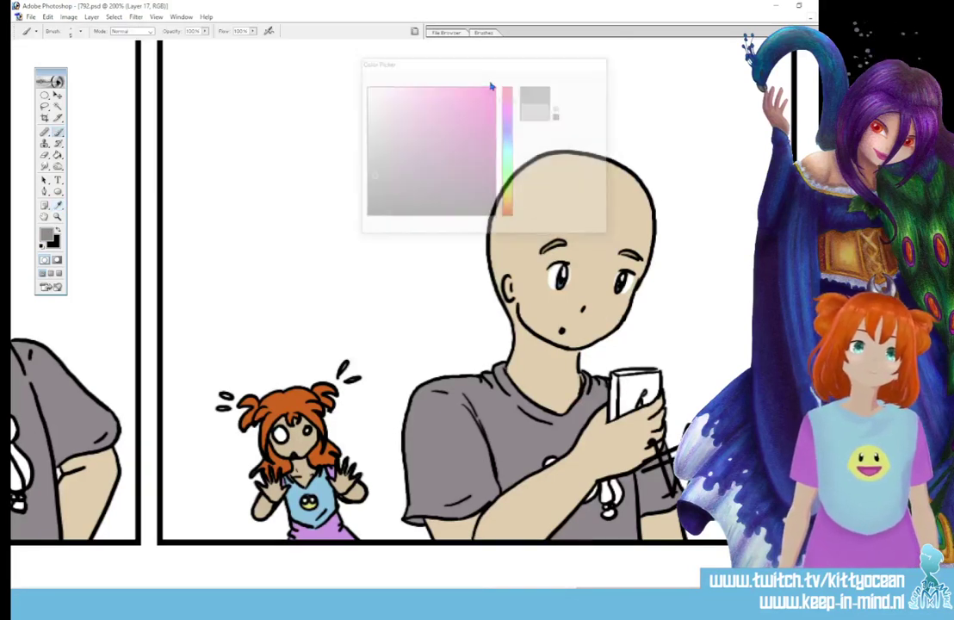
key("g")
left_click(640, 375)
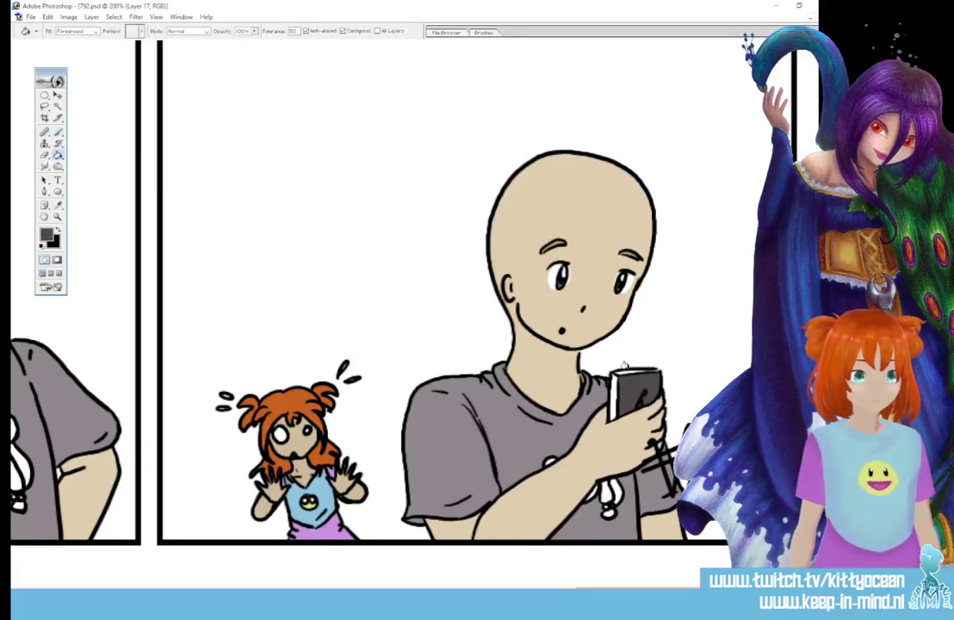
key("b")
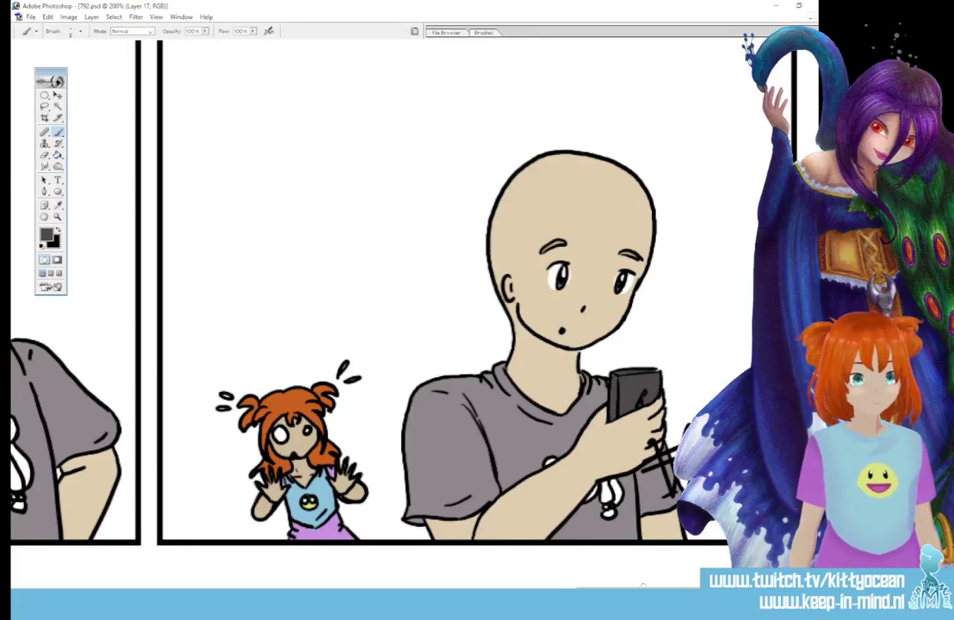
Step: Sample the shirt's grey and touch up the man's collar in the fourth panel with the brush
left_click_drag(642, 586, 639, 586)
key("i")
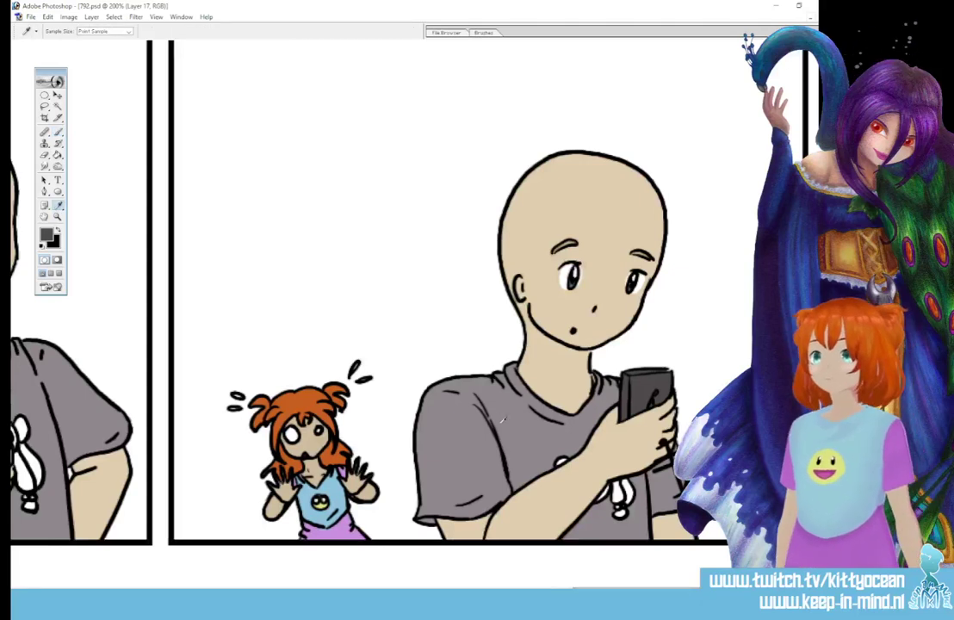
left_click(458, 441)
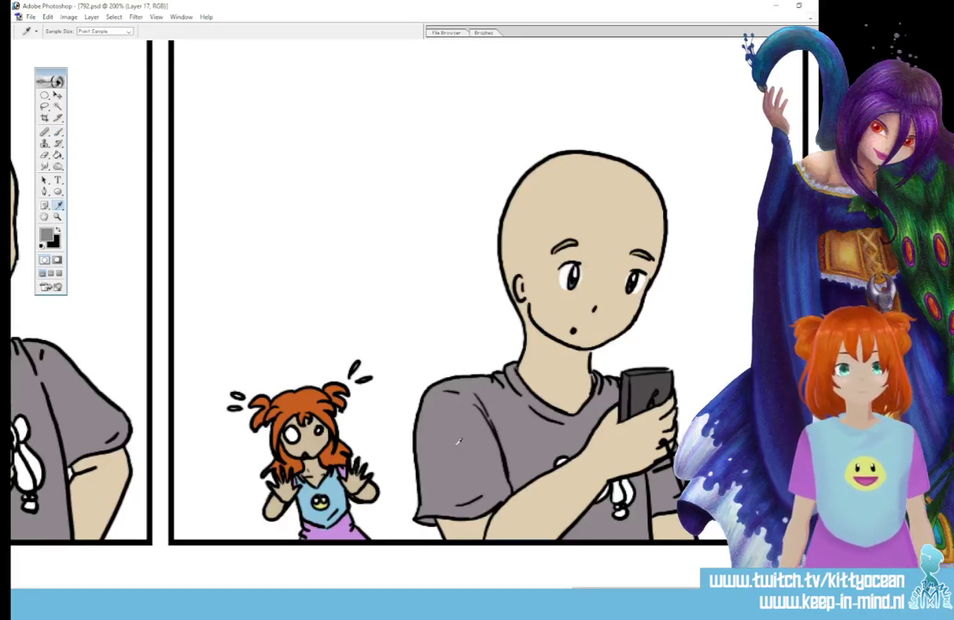
left_click(57, 131)
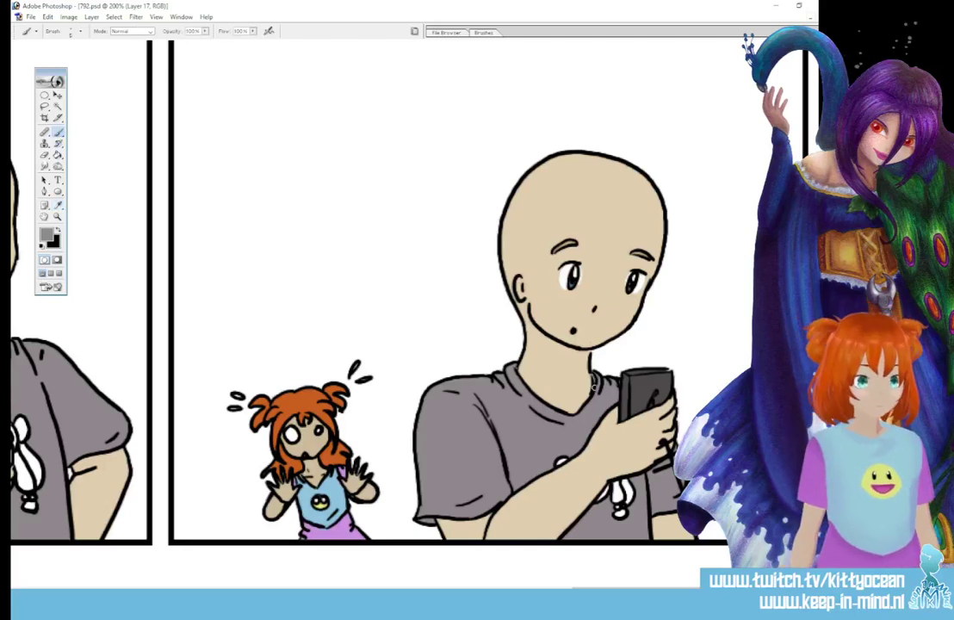
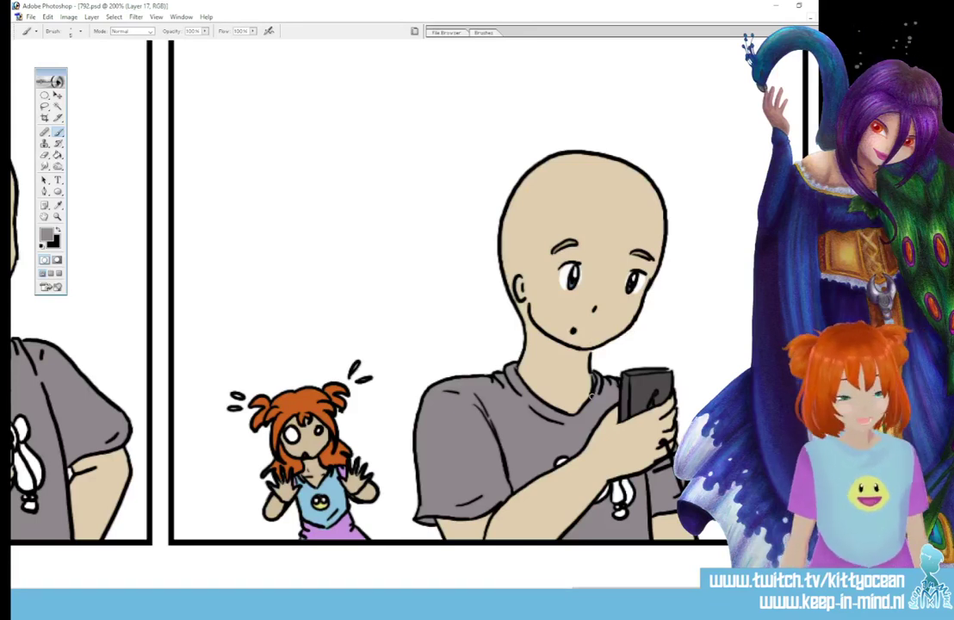
Step: Swap the foreground colour to black and fill the man's phone in the third panel
left_click_drag(594, 592, 432, 593)
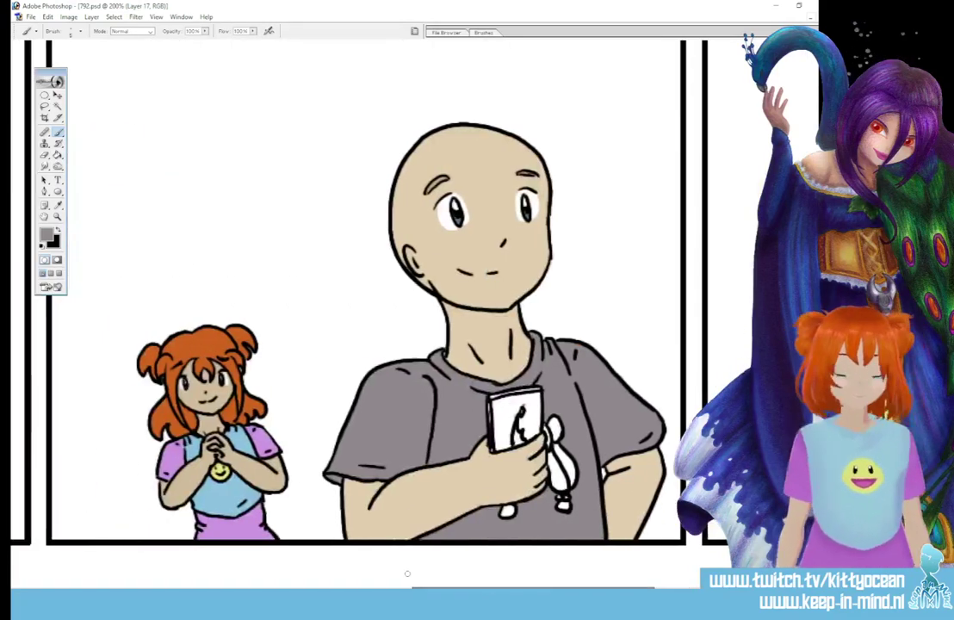
key("x")
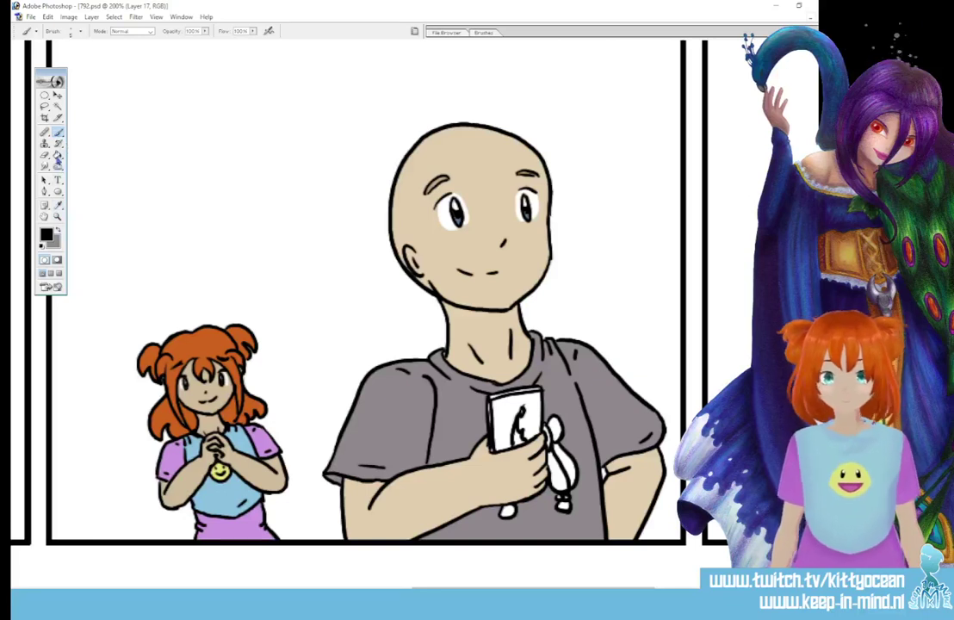
left_click(58, 156)
left_click(511, 413)
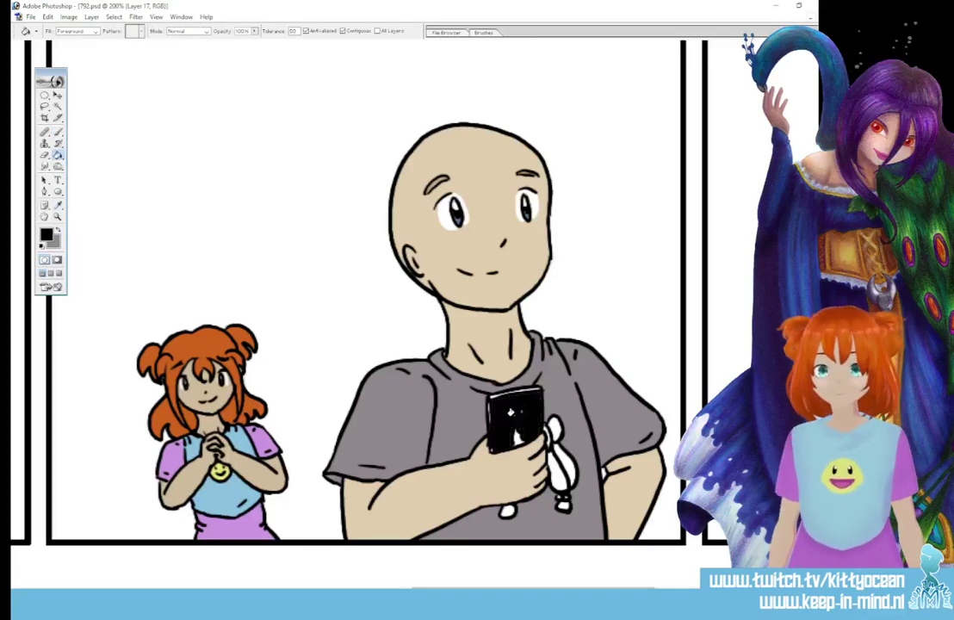
Step: Undo the black fill and recolour the man's third-panel phone and its edges with the dark grey sampled from his fourth-panel phone
key("ctrl+z")
scroll(696, 558, "right", 8)
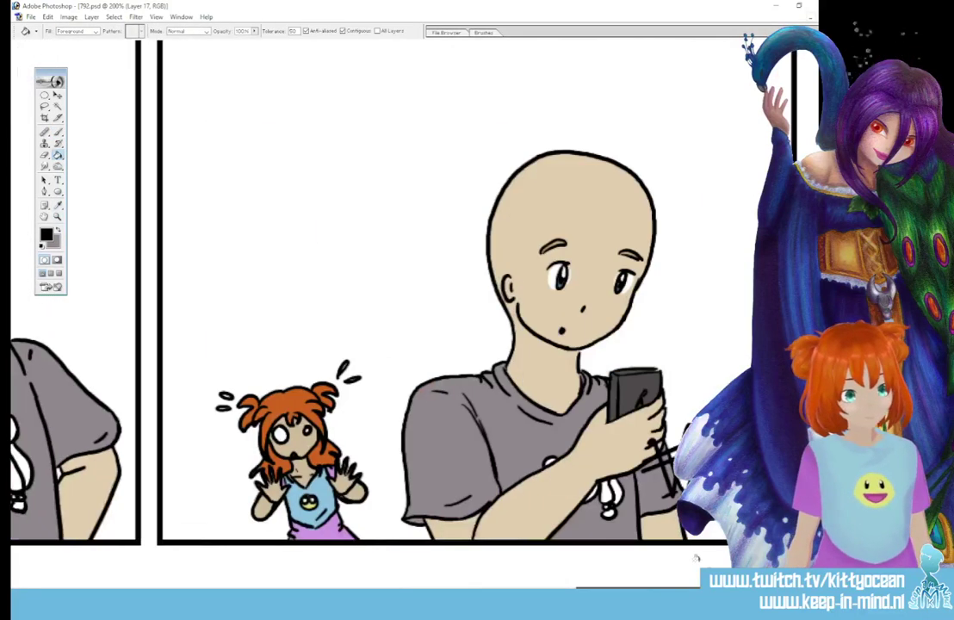
key("i")
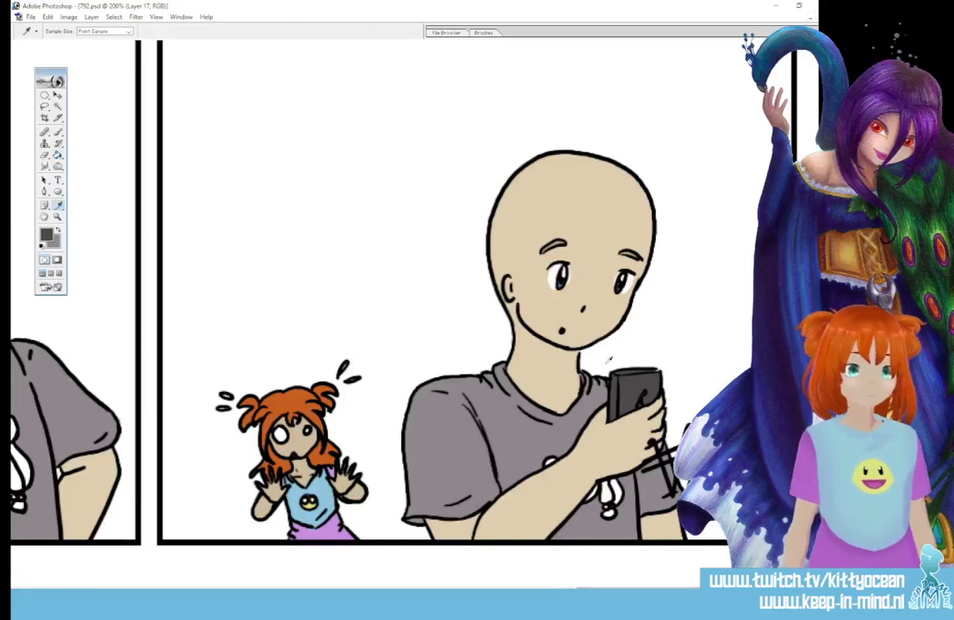
left_click(58, 156)
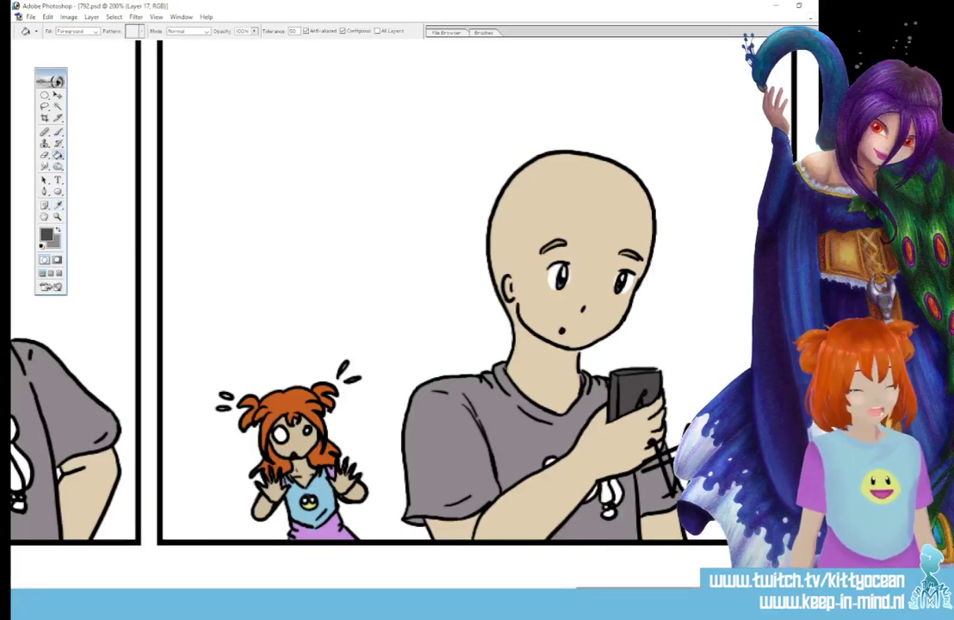
scroll(502, 564, "right", 8)
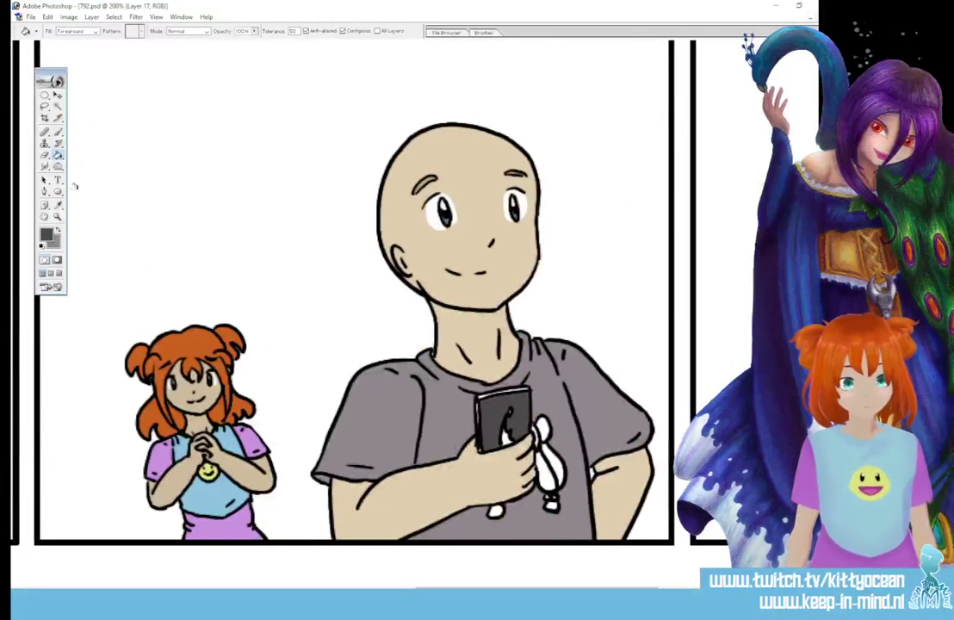
left_click(58, 134)
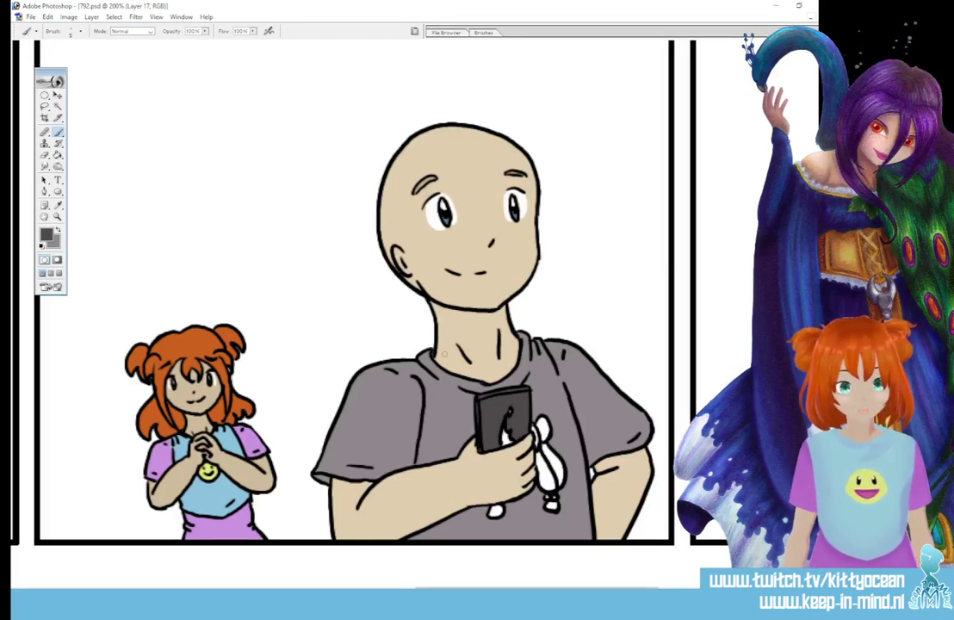
Step: Fill the front and side of the man's phone in the second panel with dark grey and brush in the remaining gaps
left_click_drag(556, 580, 353, 580)
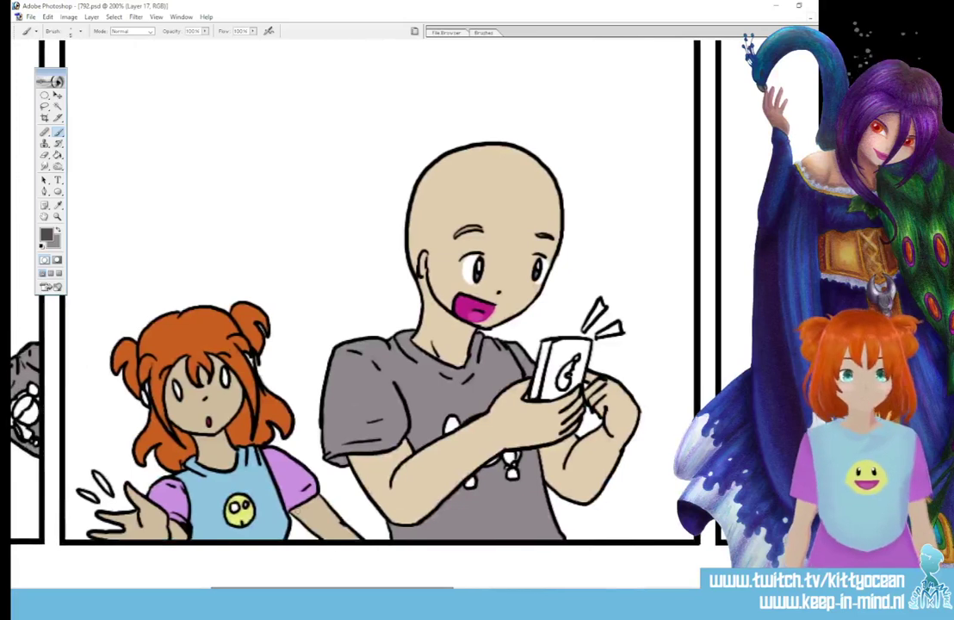
left_click(59, 157)
left_click(551, 351)
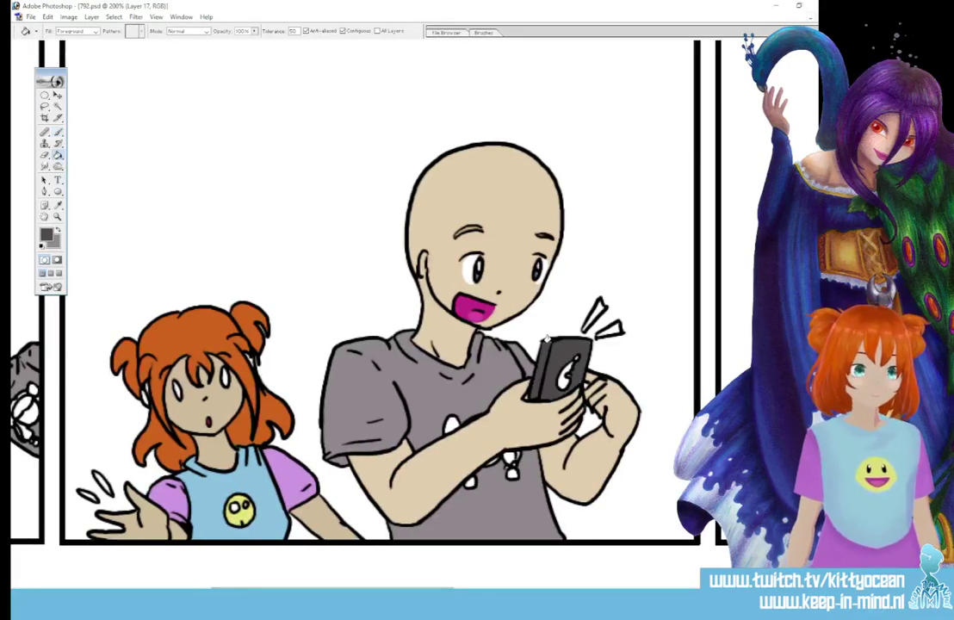
key("b")
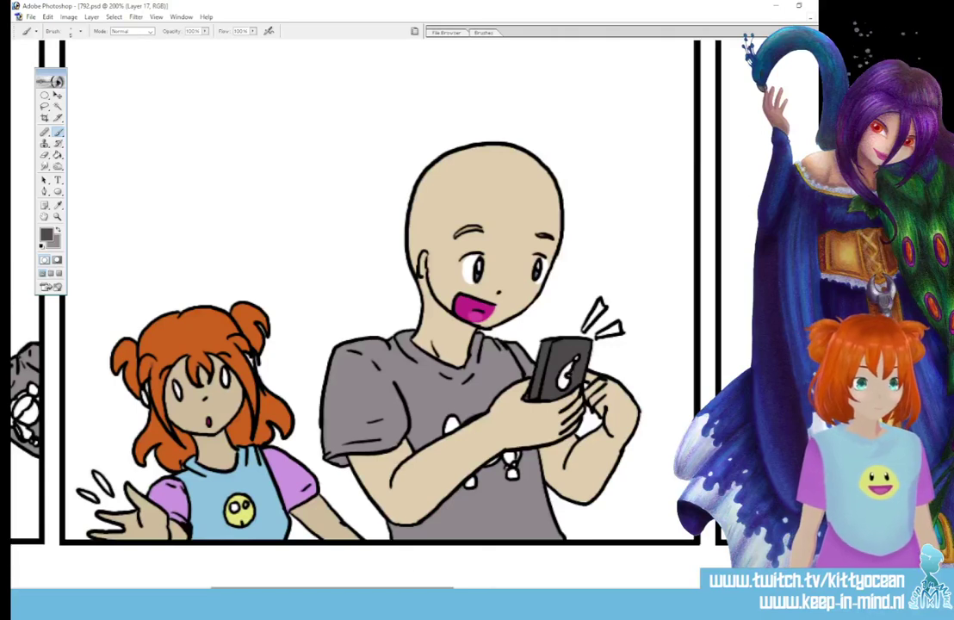
Step: Fill the girl's phone in the first panel with the same dark grey and touch up its edges with the brush
left_click_drag(370, 589, 228, 589)
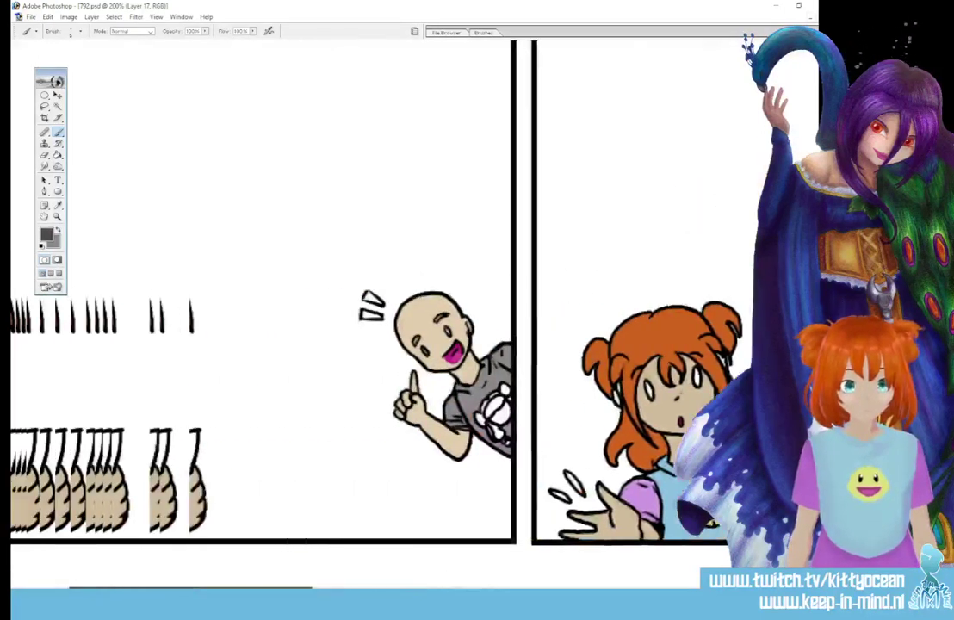
left_click(58, 155)
left_click(339, 436)
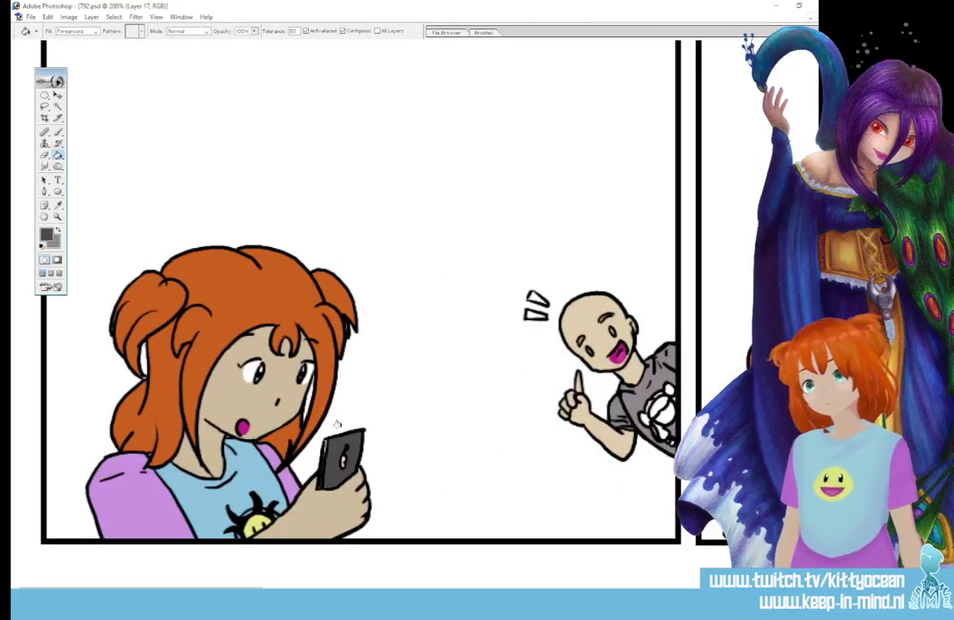
left_click(62, 131)
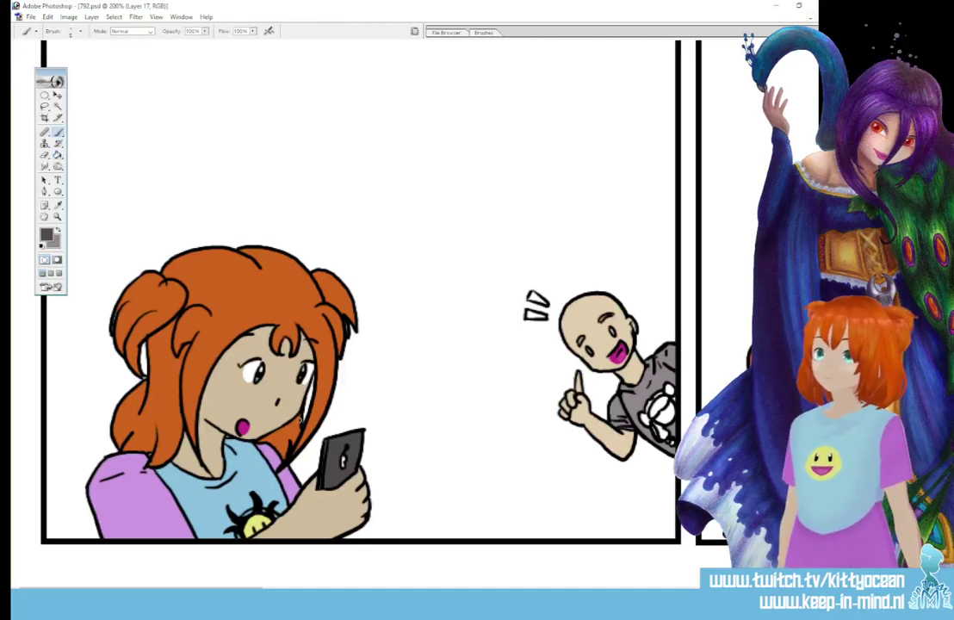
Step: Set the foreground colour to green 67B176 and paint the emblem on the girl's phone in the first panel
left_click(46, 233)
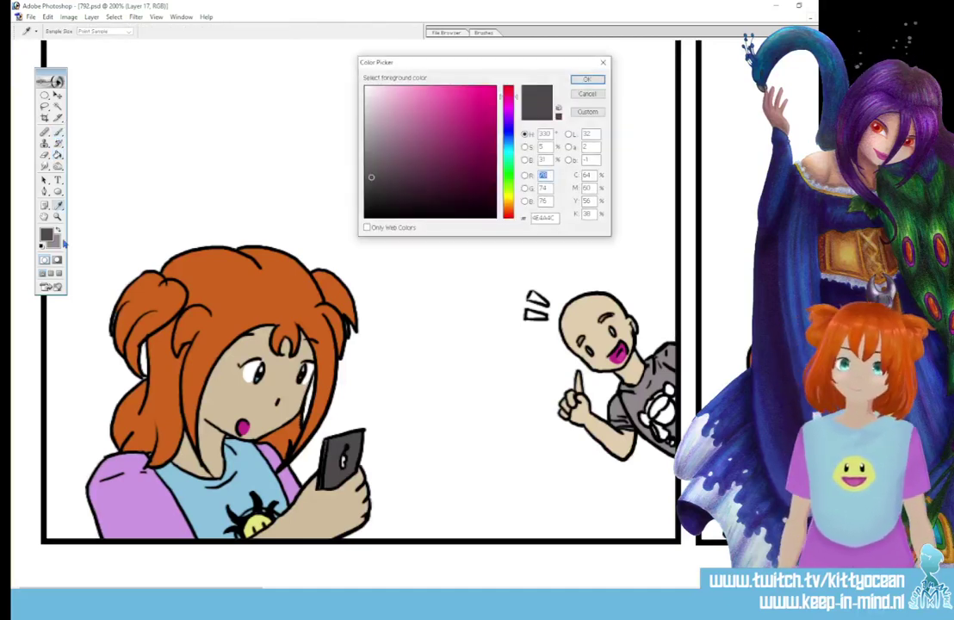
left_click(508, 169)
left_click(419, 126)
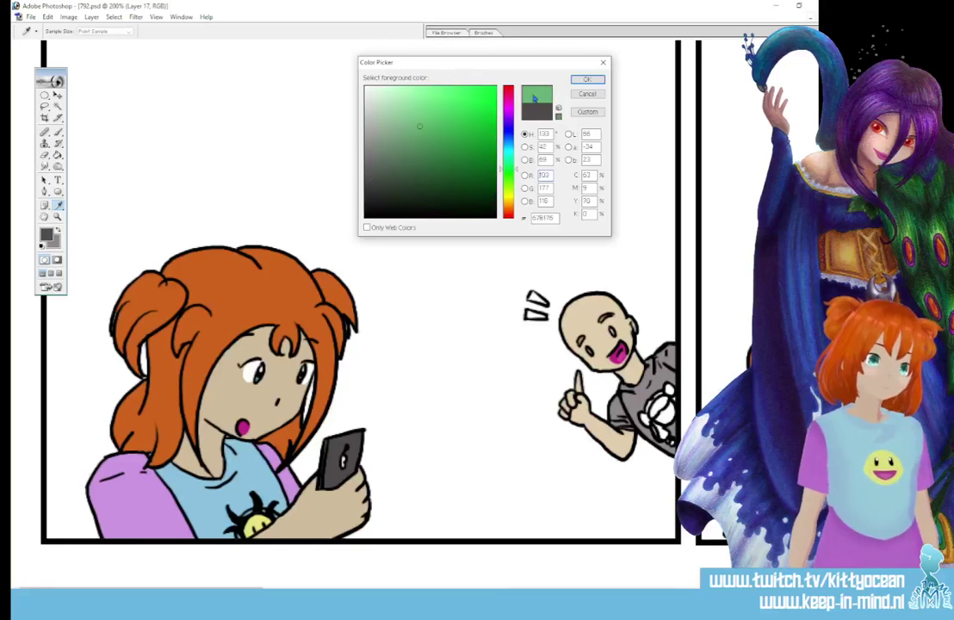
left_click(587, 80)
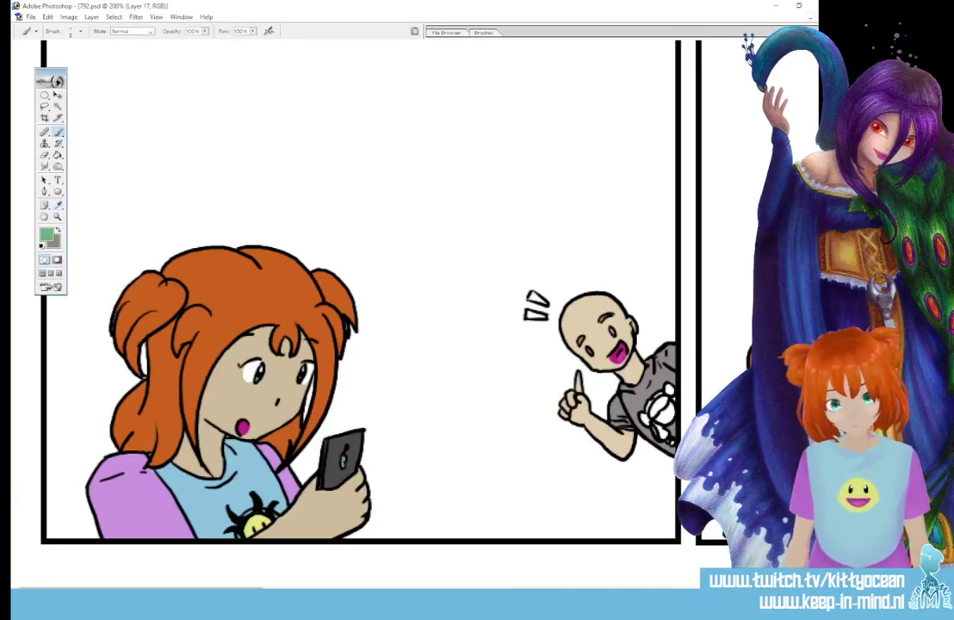
Step: Paint the emblem on the man's phone green in the second and third panels
left_click_drag(249, 592, 462, 592)
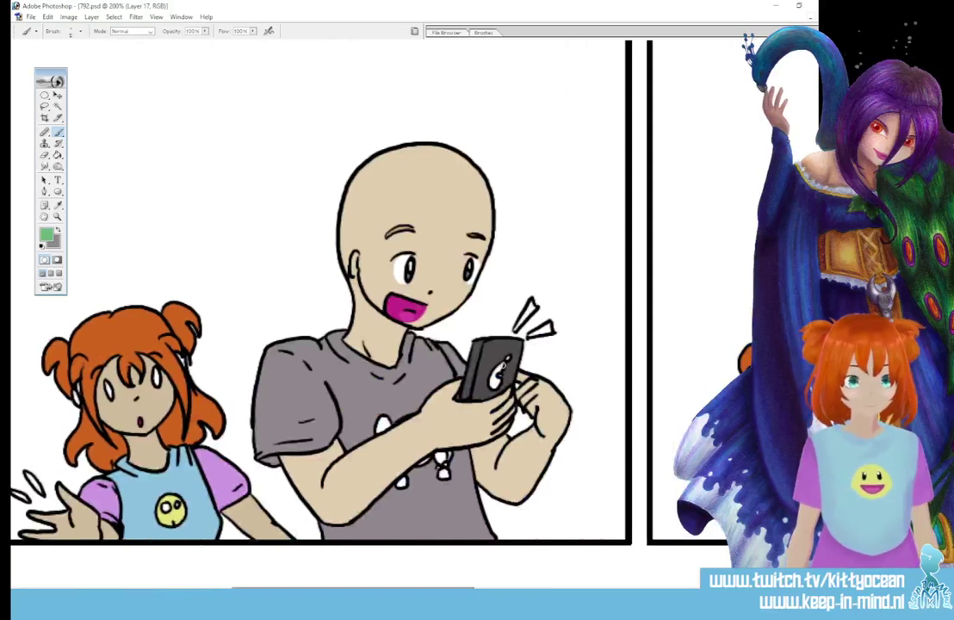
left_click_drag(504, 365, 498, 379)
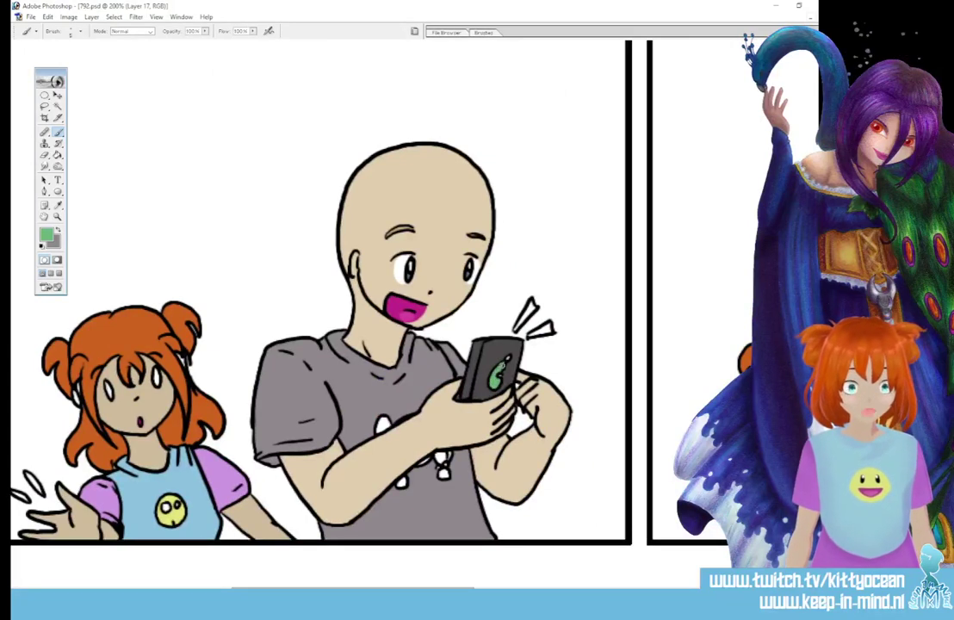
scroll(455, 580, "right", 5)
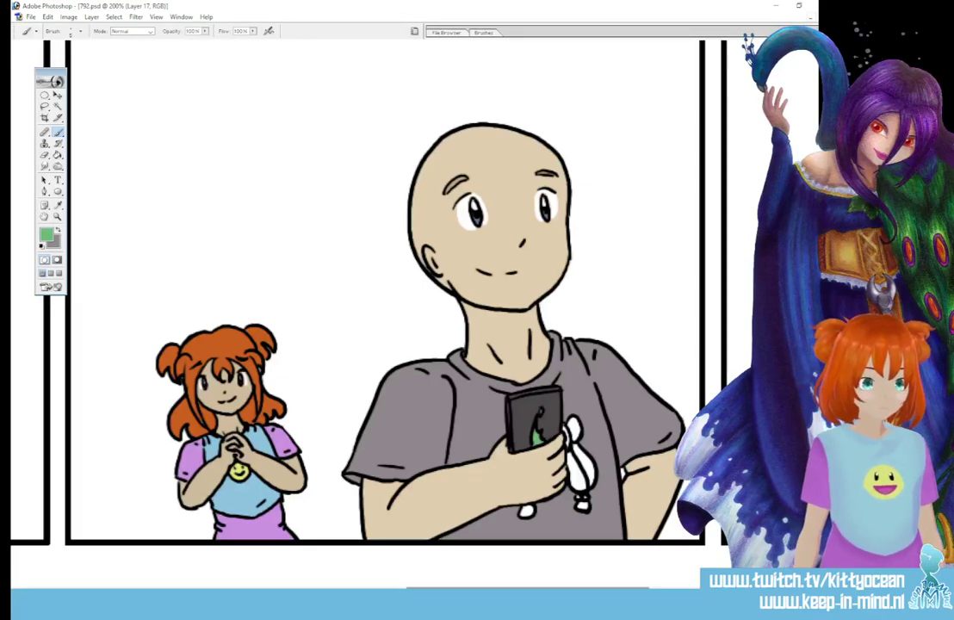
scroll(370, 293, "right", 6)
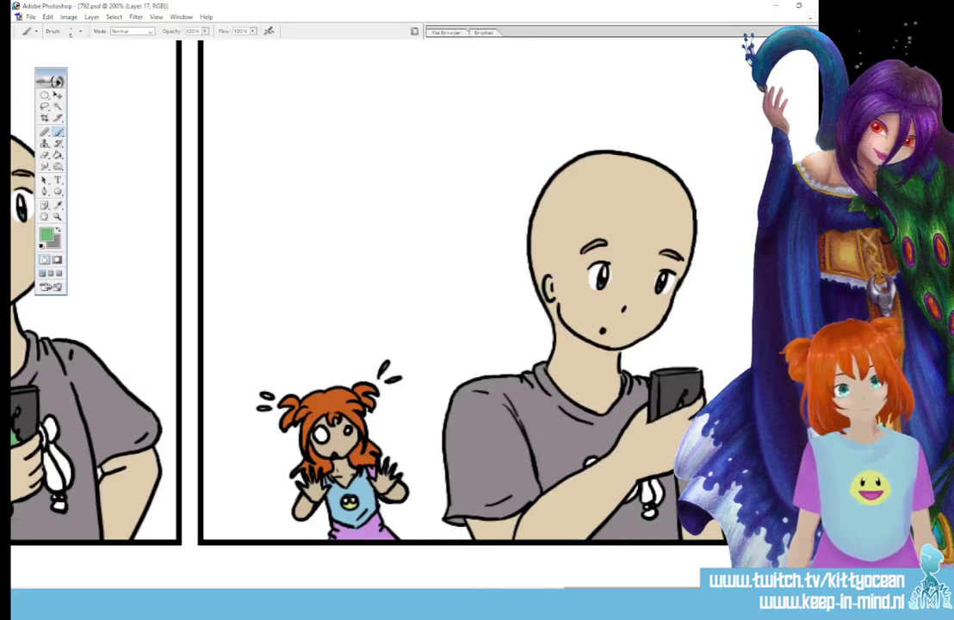
Step: Sample the phone's dark grey and touch up around the emblem on the man's phone in the second panel
left_click_drag(667, 588, 386, 588)
key("i")
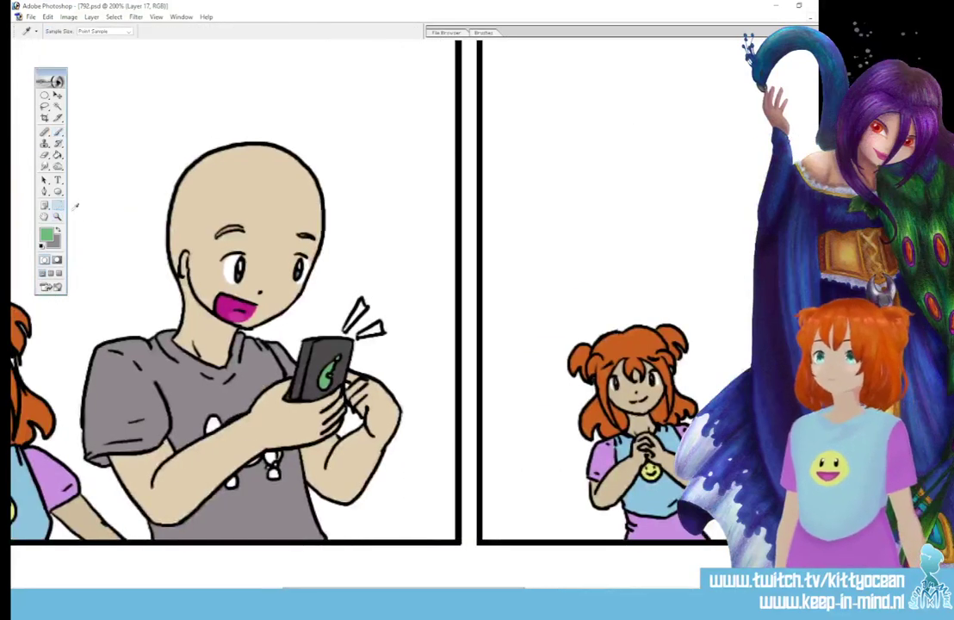
left_click(234, 273)
key("b")
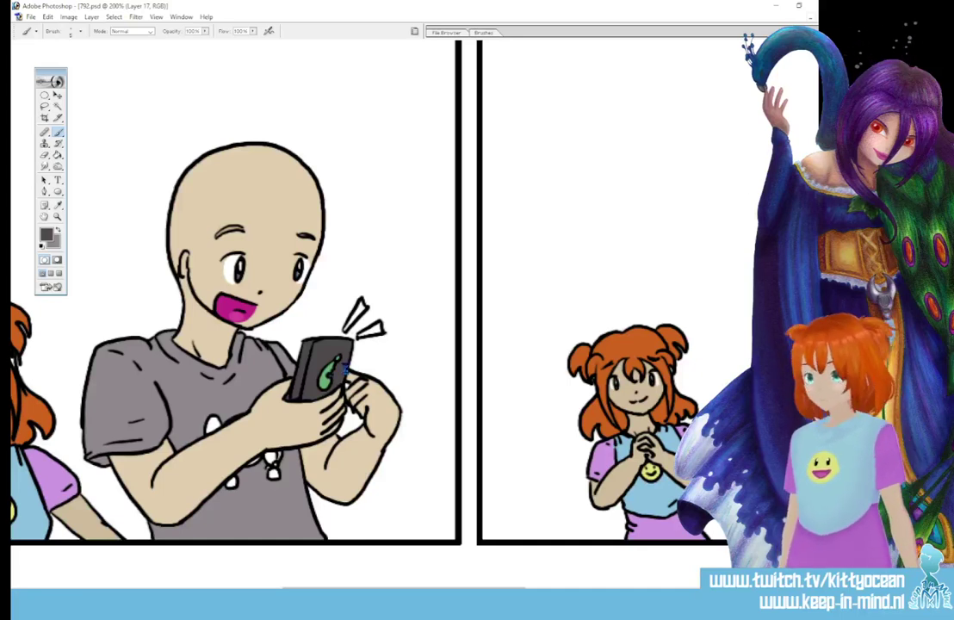
Step: Set the foreground colour to purple with hue 280, saturation 54 and brightness 62, and fill the man's shirt emblem in the second panel
key("i")
left_click(47, 233)
left_click(508, 115)
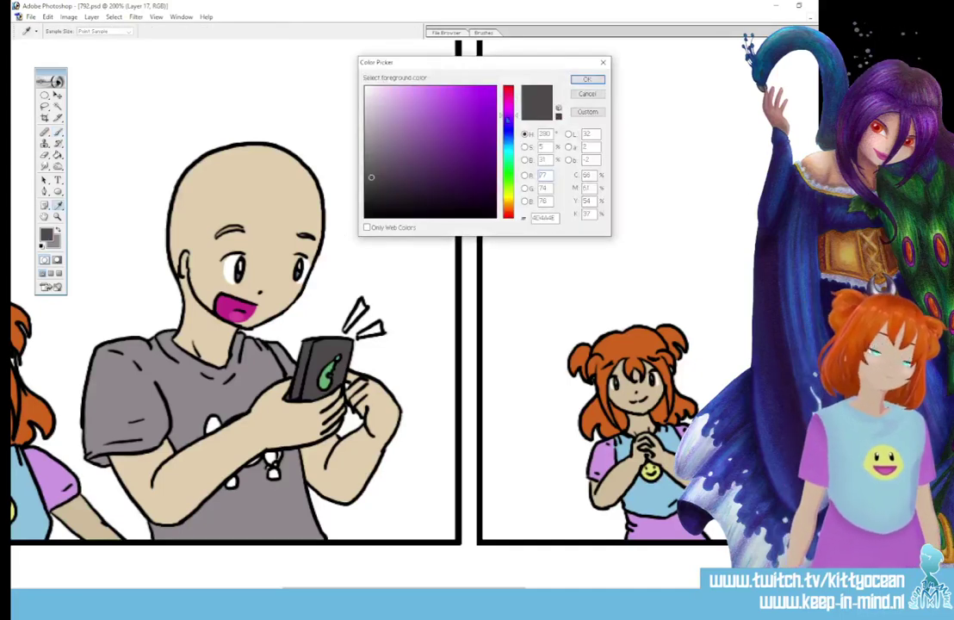
left_click(436, 136)
left_click(428, 127)
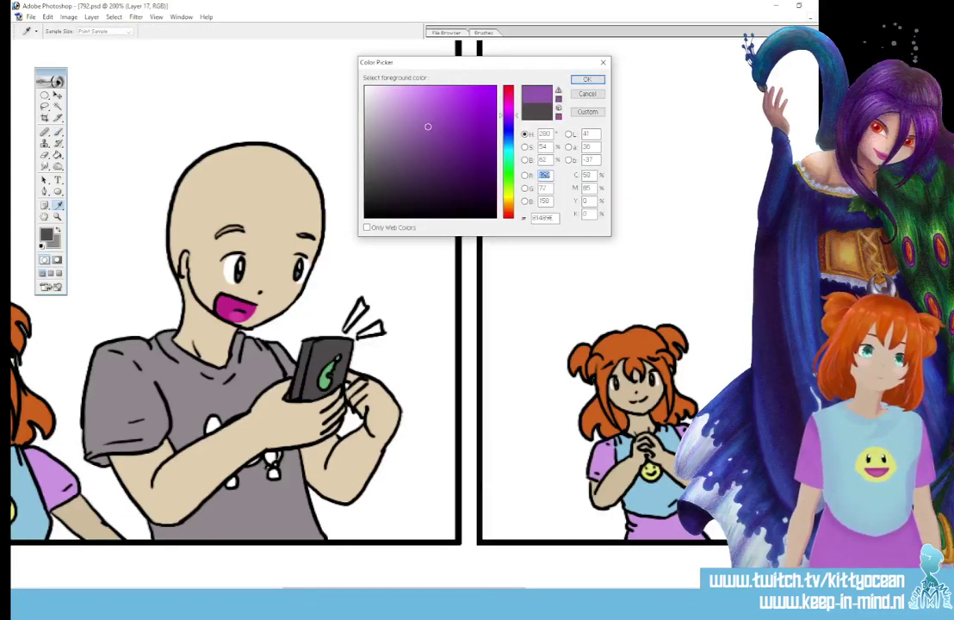
left_click(586, 80)
left_click(58, 154)
left_click(213, 423)
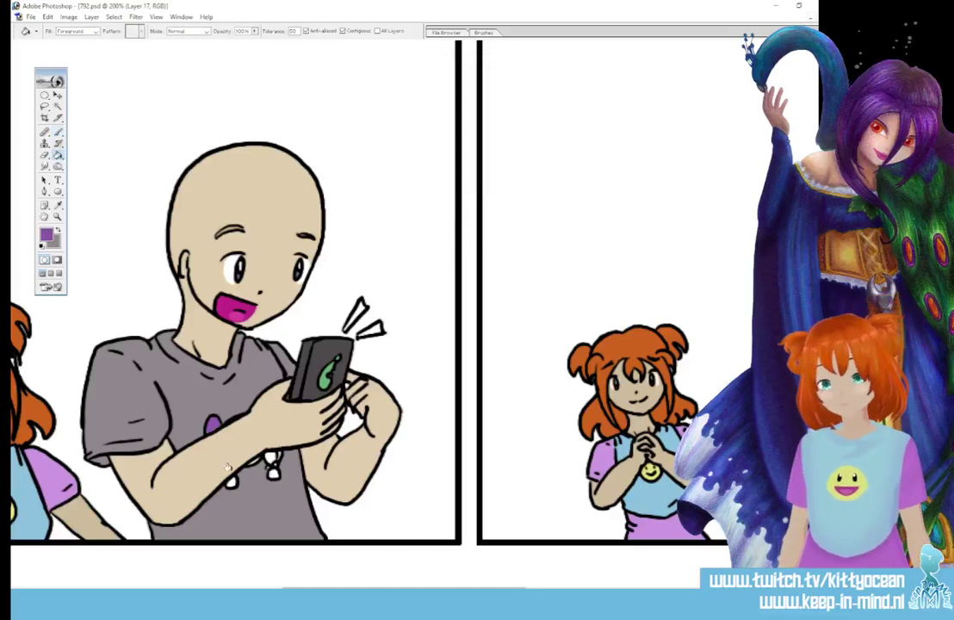
left_click(230, 482)
left_click(272, 463)
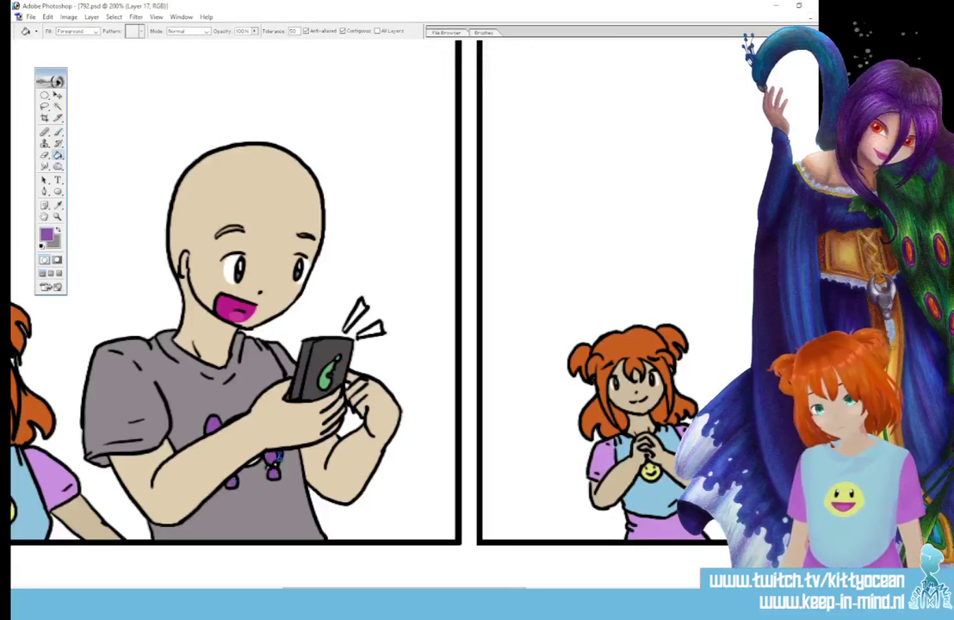
Step: Fill all parts of the man's shirt emblem with purple in the third and fourth panels, brushing in any gaps
scroll(430, 530, "right", 6)
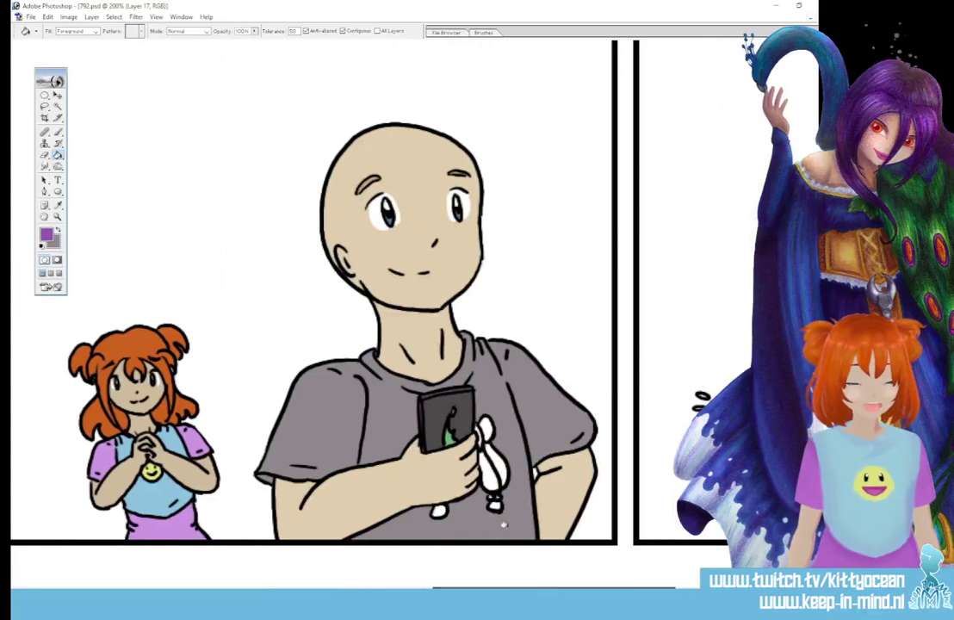
left_click(490, 448)
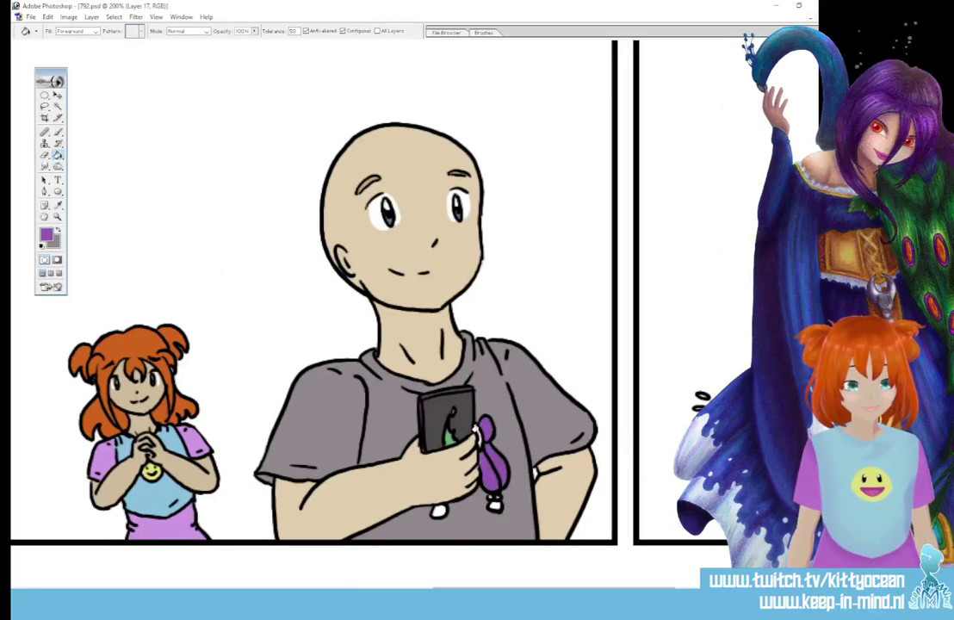
left_click(479, 434)
left_click(439, 510)
left_click(495, 506)
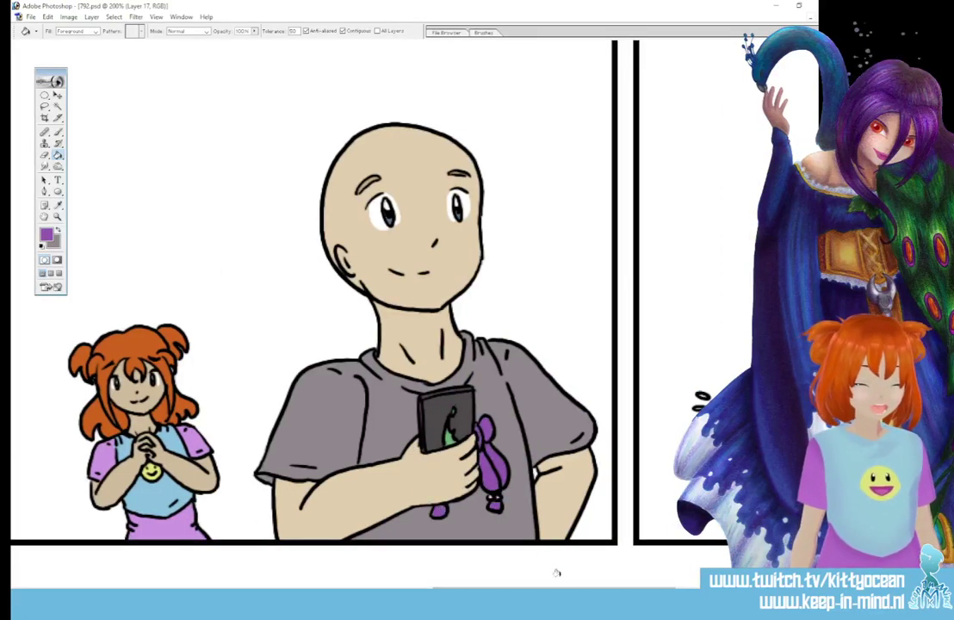
scroll(556, 573, "right", 6)
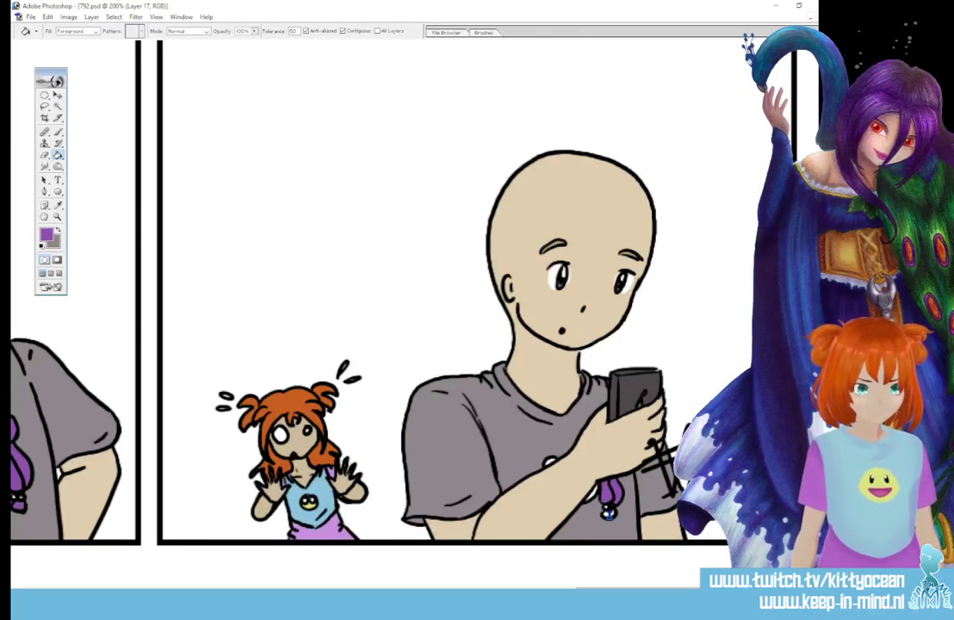
left_click(57, 132)
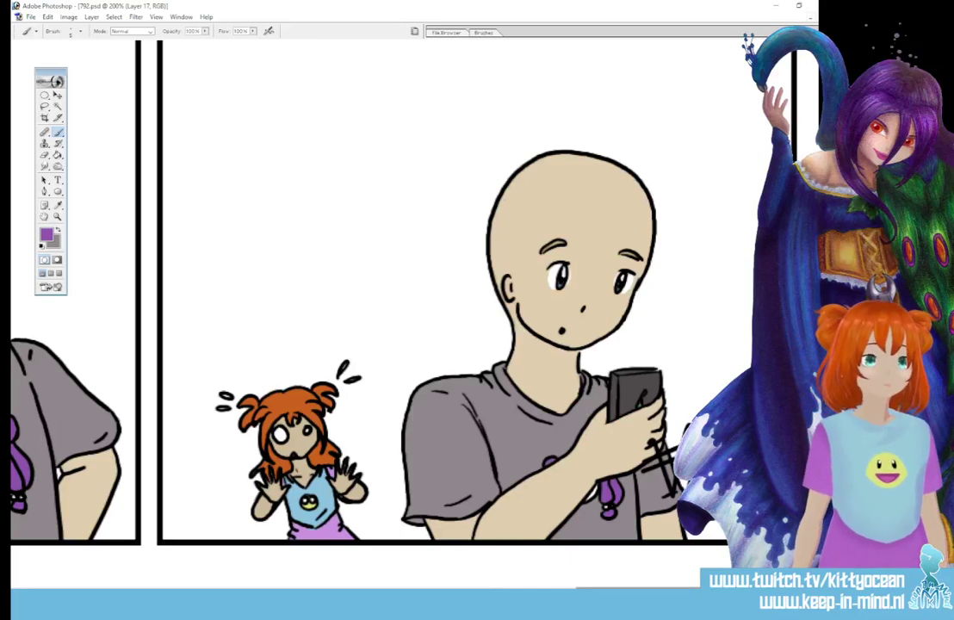
Step: Fill the outer parts of the man's shirt emblem in the first panel with the same purple
scroll(626, 571, "left", 6)
scroll(625, 571, "left", 1)
scroll(626, 570, "left", 7)
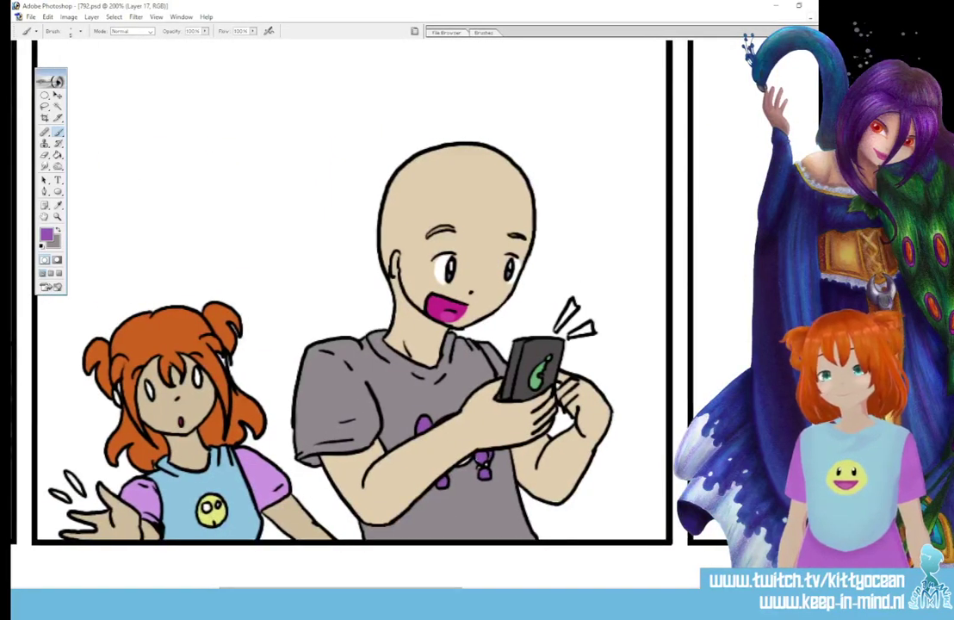
scroll(626, 571, "left", 7)
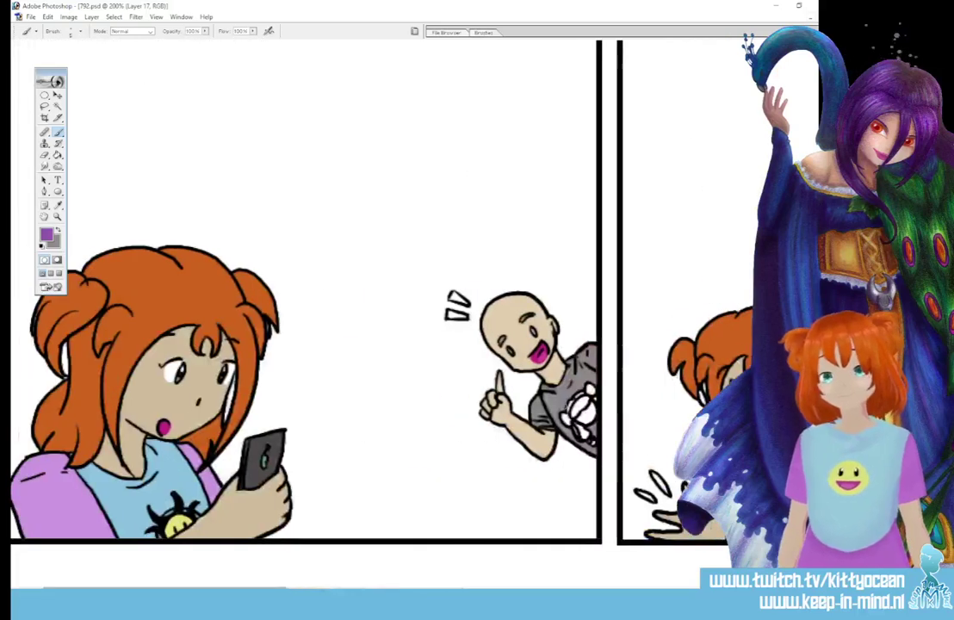
left_click(60, 154)
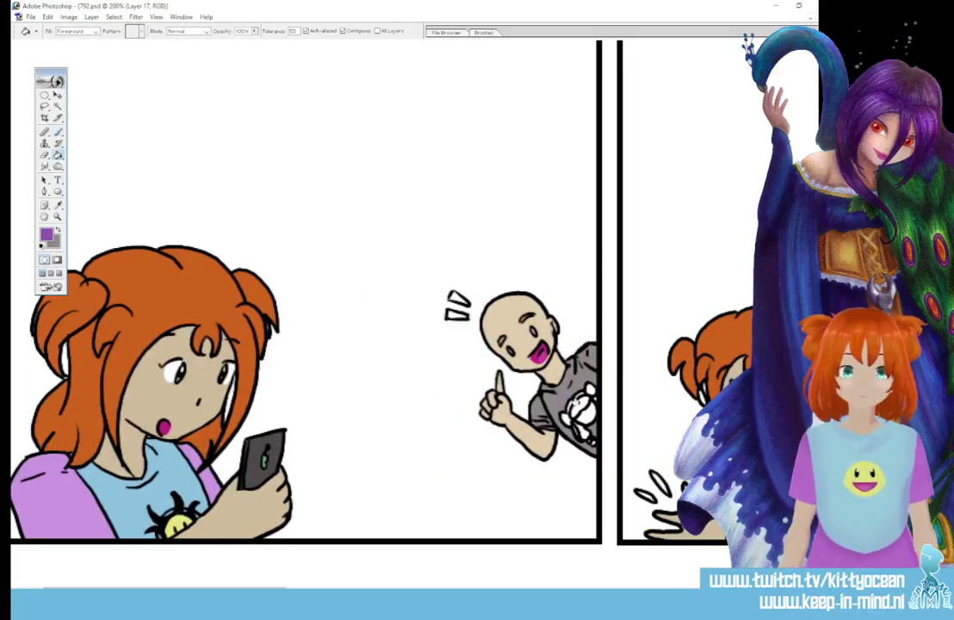
left_click(579, 405)
left_click(589, 390)
left_click(567, 419)
left_click(576, 427)
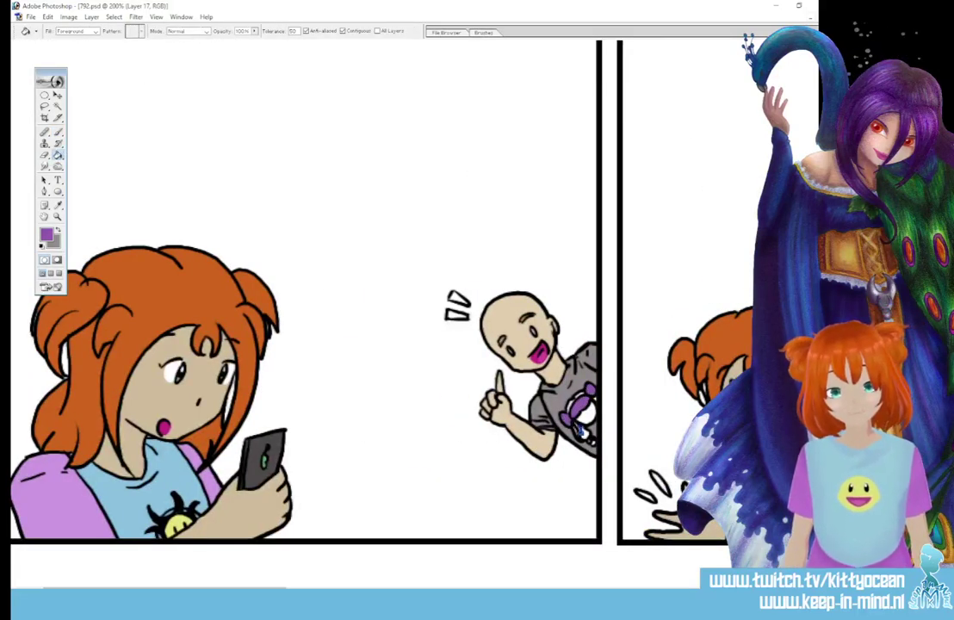
left_click(587, 437)
Step: Set the foreground colour to pale gold with hue 44, saturation 47 and brightness 89, and brush the small hair bands of the man's shirt emblem in each panel
left_click(61, 132)
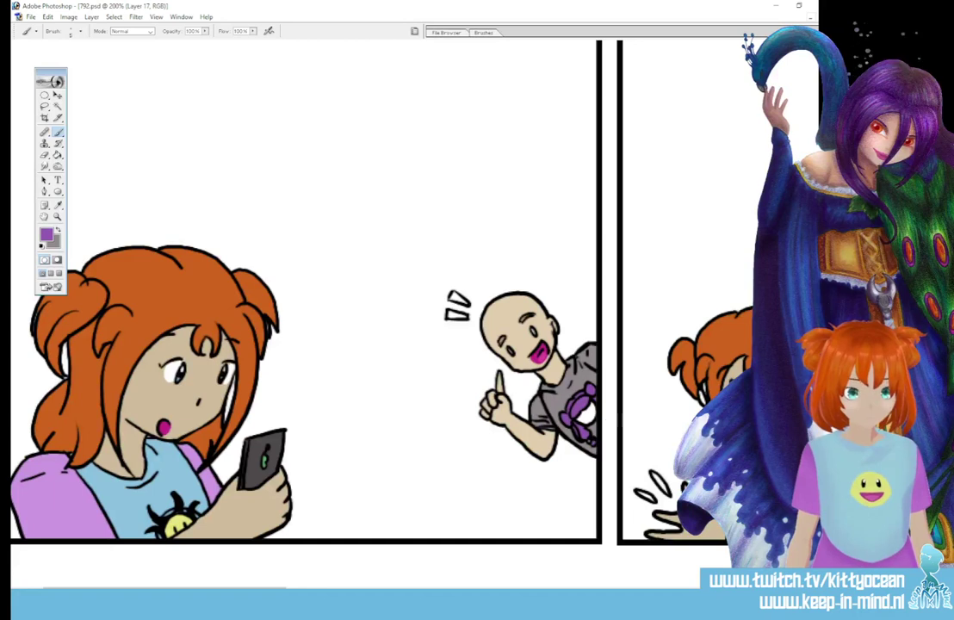
left_click(45, 237)
left_click(509, 197)
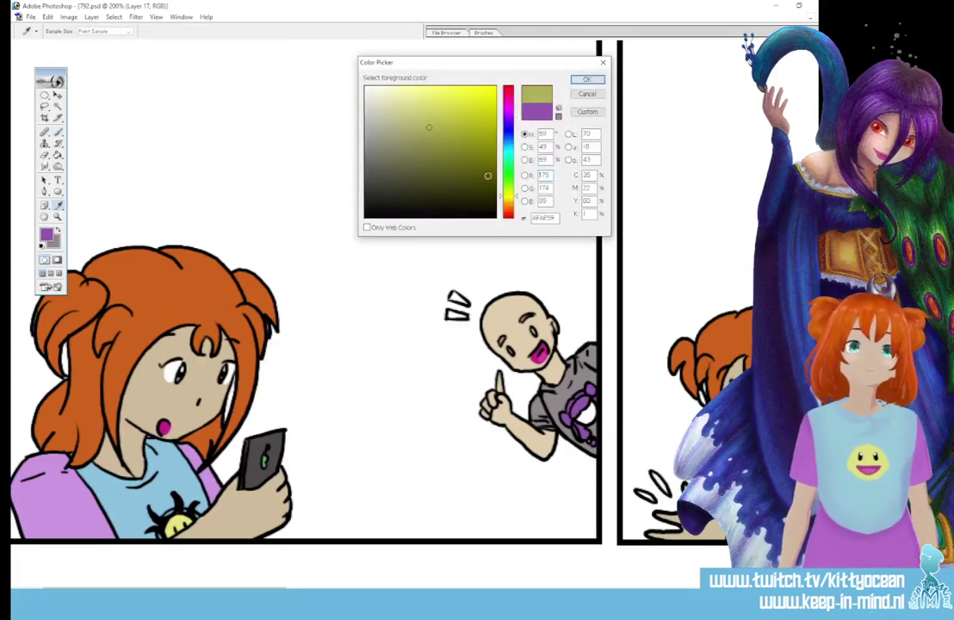
left_click(505, 202)
left_click(426, 100)
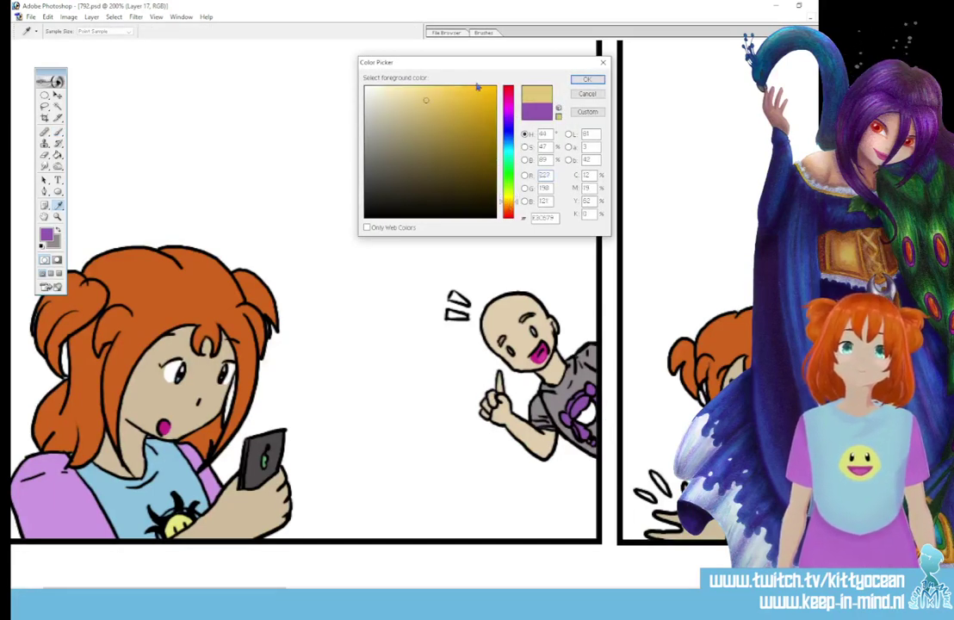
left_click(593, 81)
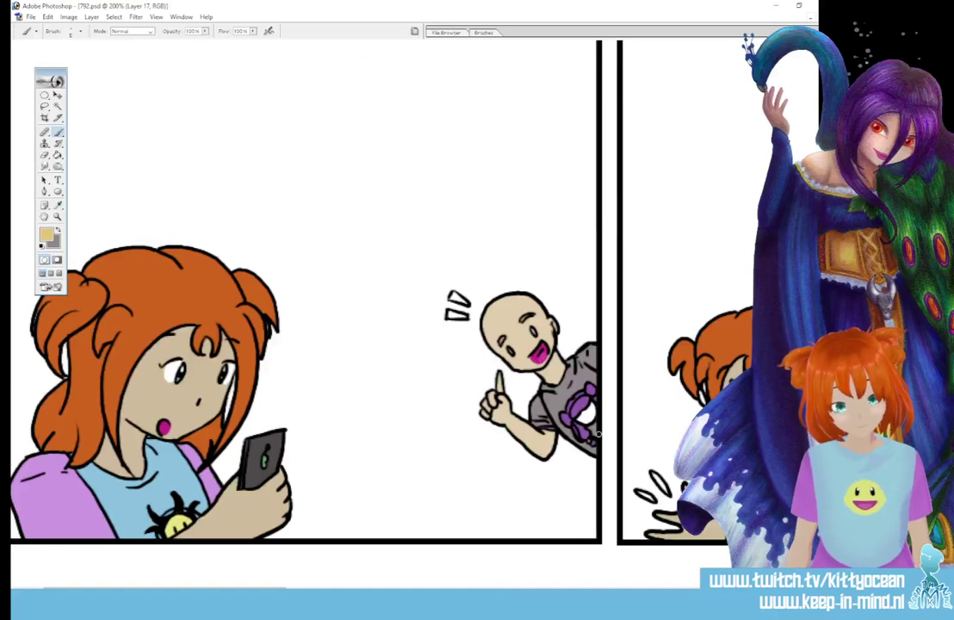
left_click_drag(260, 592, 461, 592)
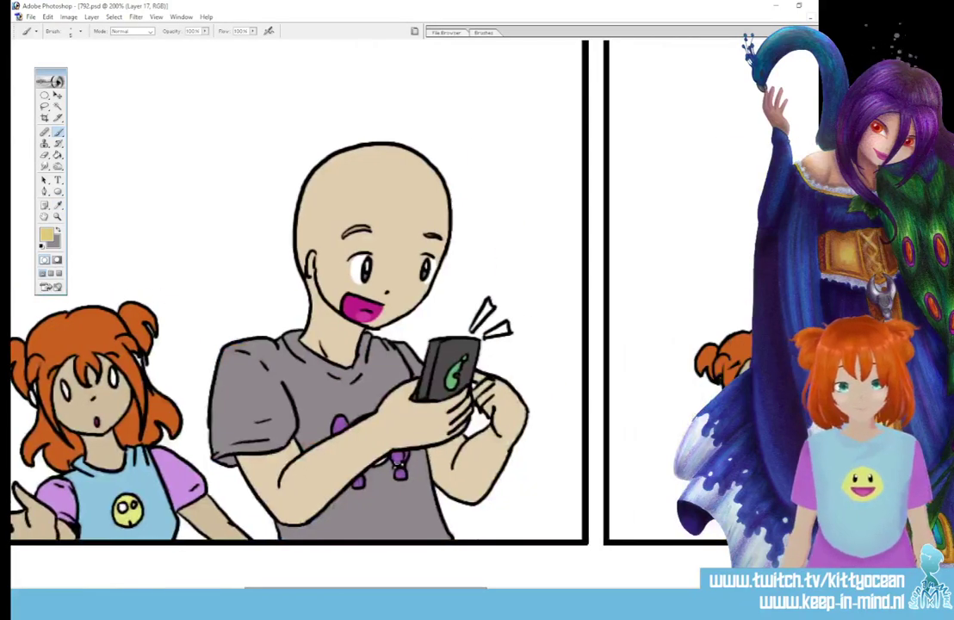
scroll(327, 284, "right", 8)
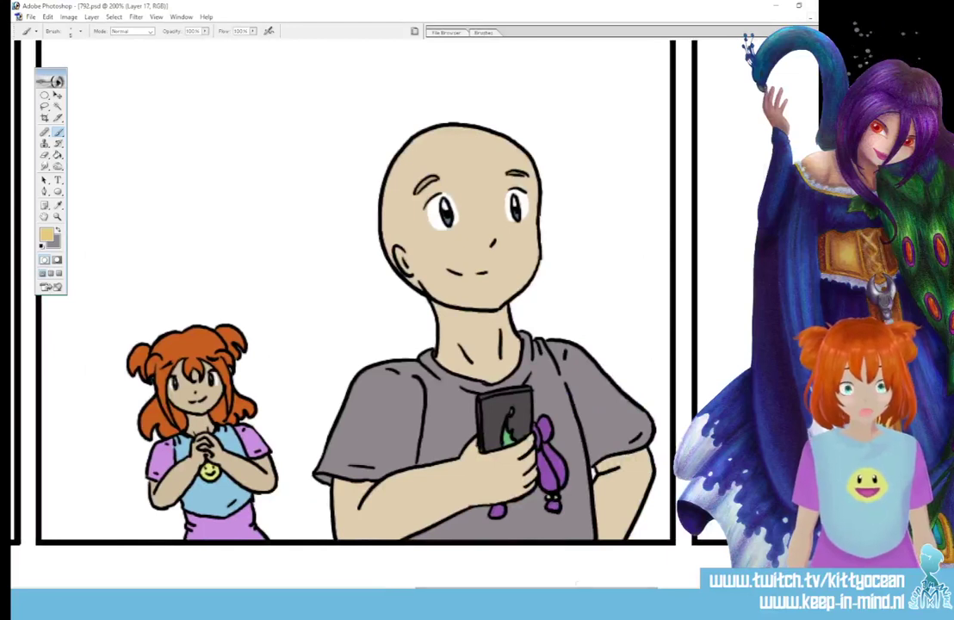
scroll(344, 293, "right", 8)
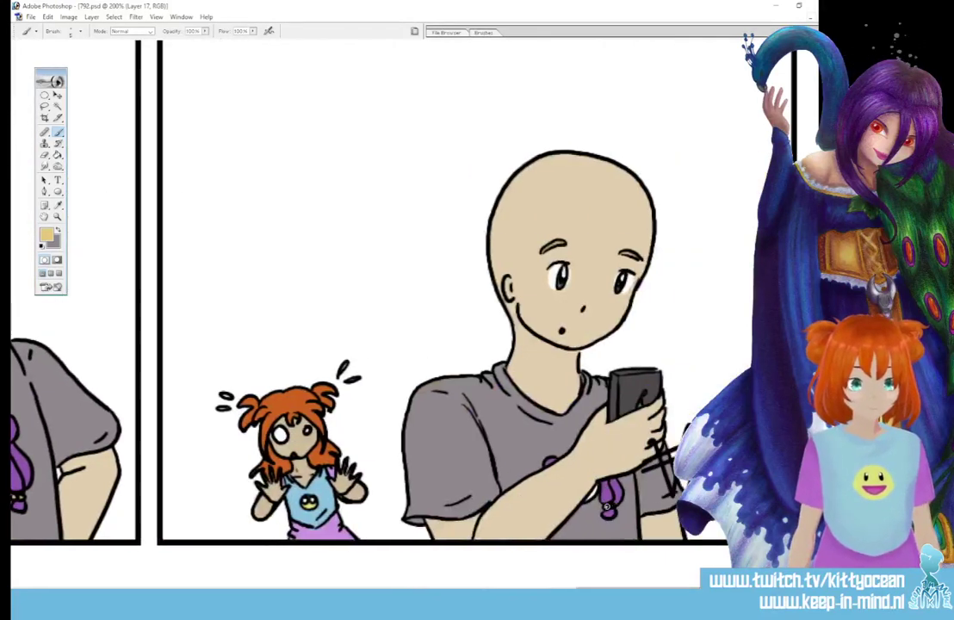
Step: Change the foreground colour to a muted tan and fill the white face areas of the man's shirt emblem across the panels
left_click(44, 235)
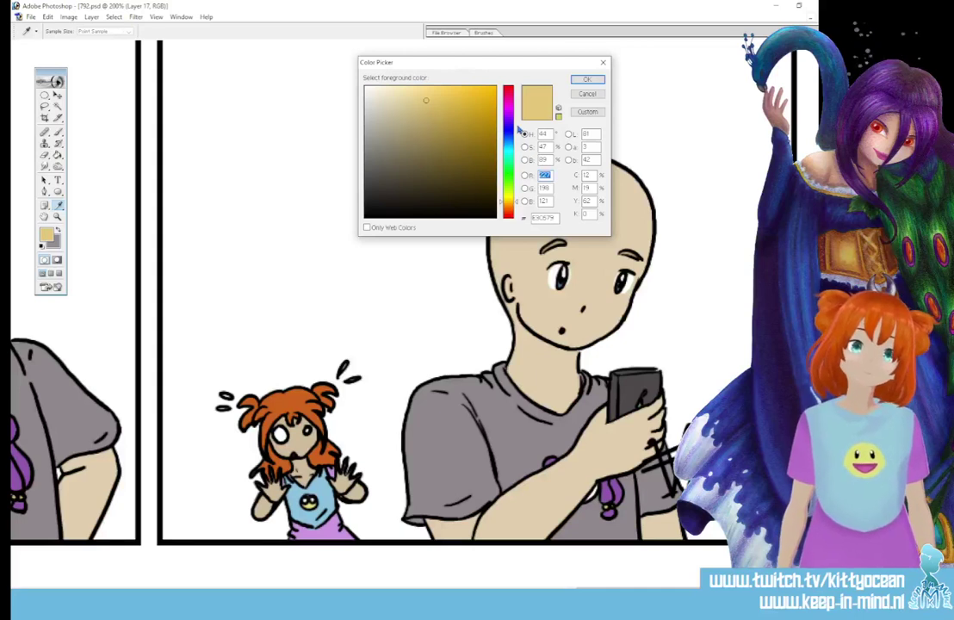
left_click(539, 370)
left_click(396, 110)
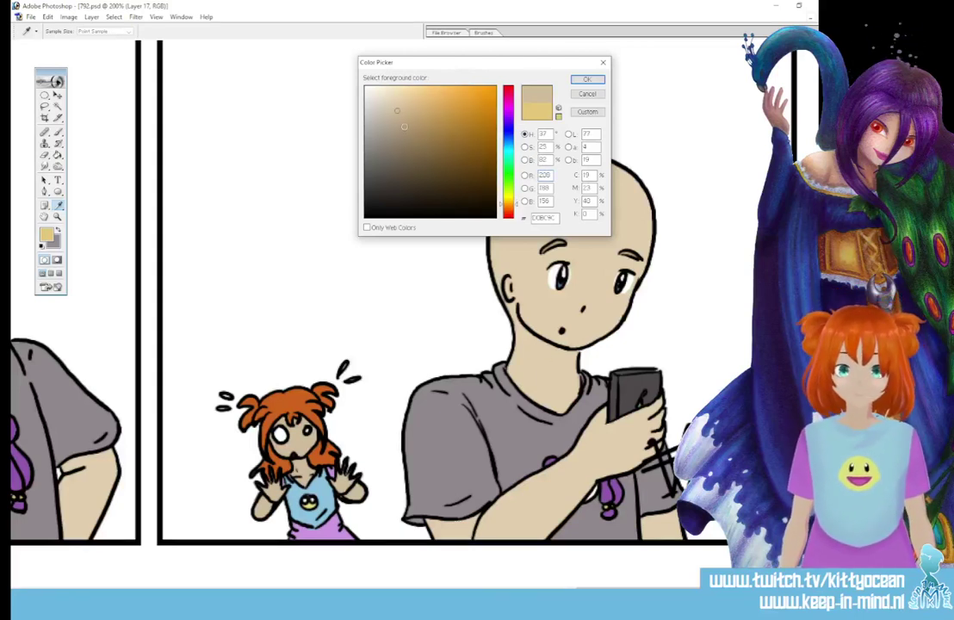
left_click(405, 115)
key("Return")
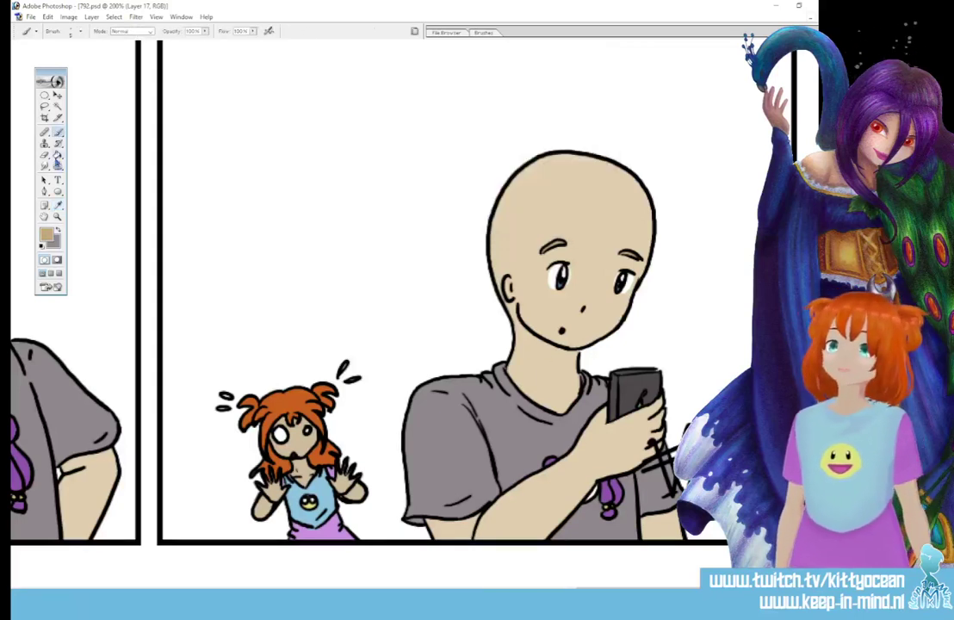
left_click(57, 154)
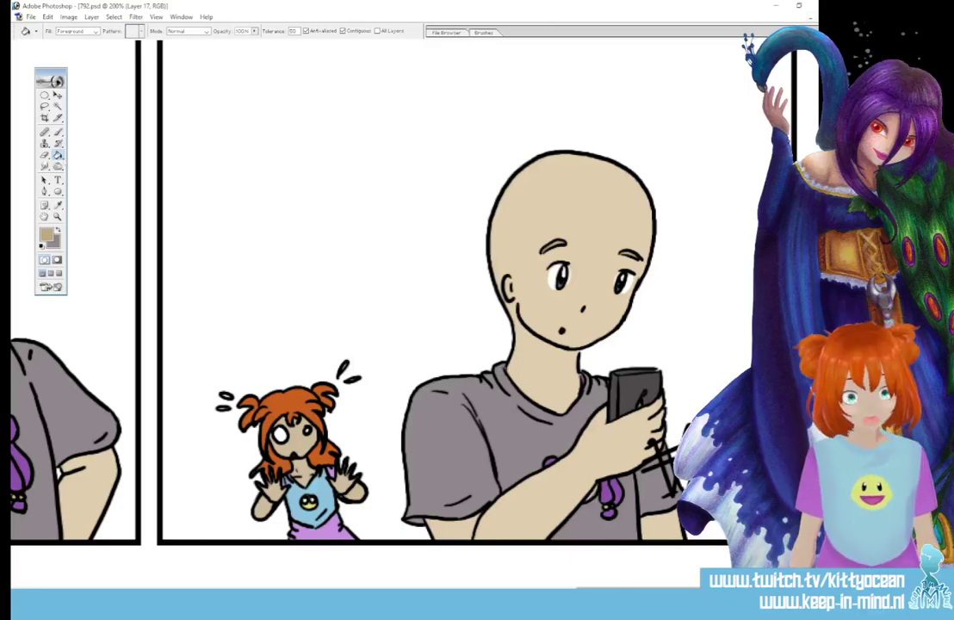
left_click_drag(635, 590, 492, 591)
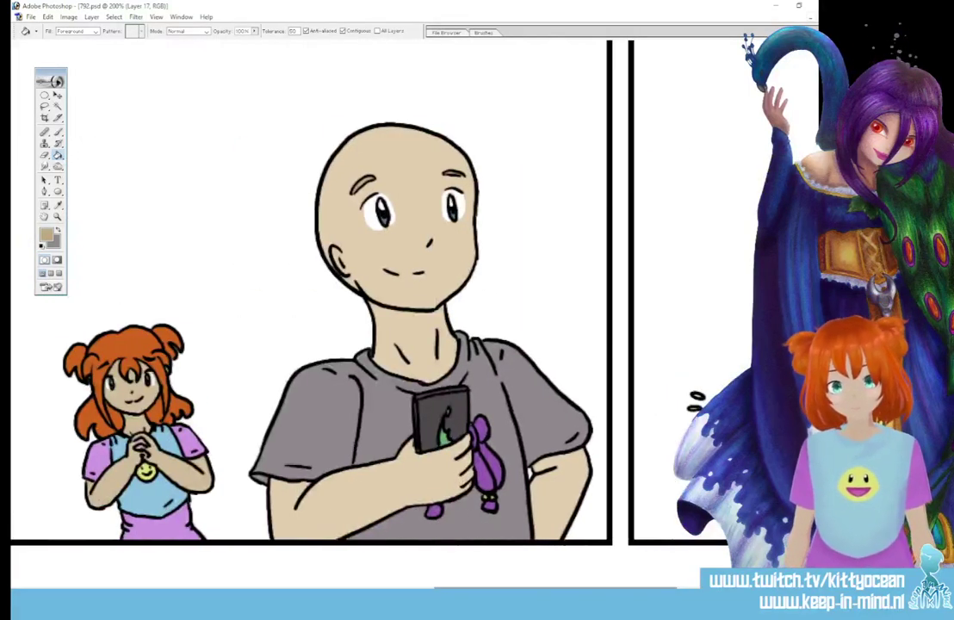
scroll(315, 291, "left", 10)
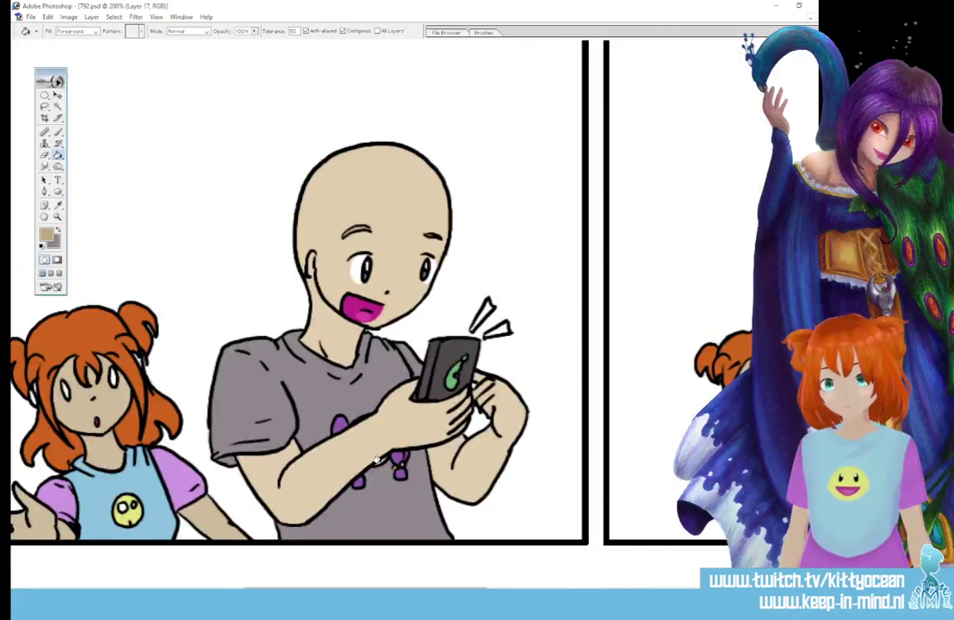
scroll(414, 564, "left", 10)
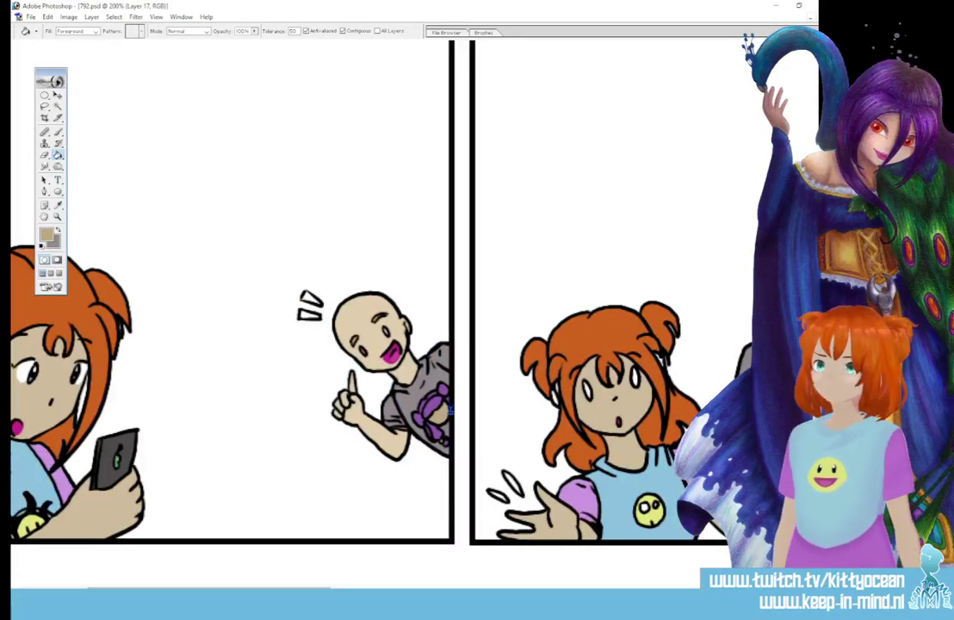
Step: Duplicate the coloured layer within 792.psd under the name Layer 17 copy
key("ctrl+minus")
key("ctrl+minus")
key("ctrl+minus")
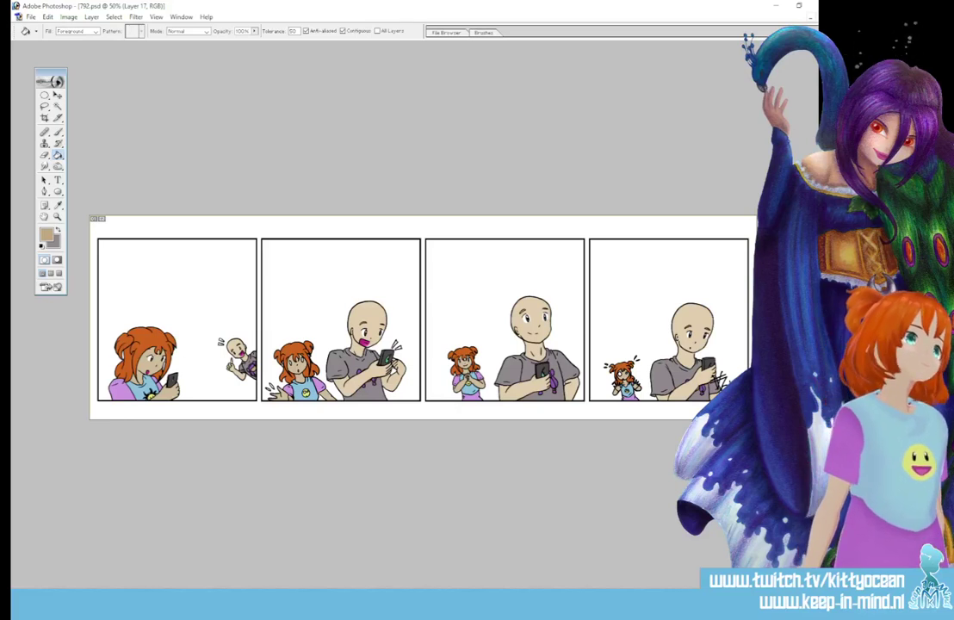
key("alt+l")
key("d")
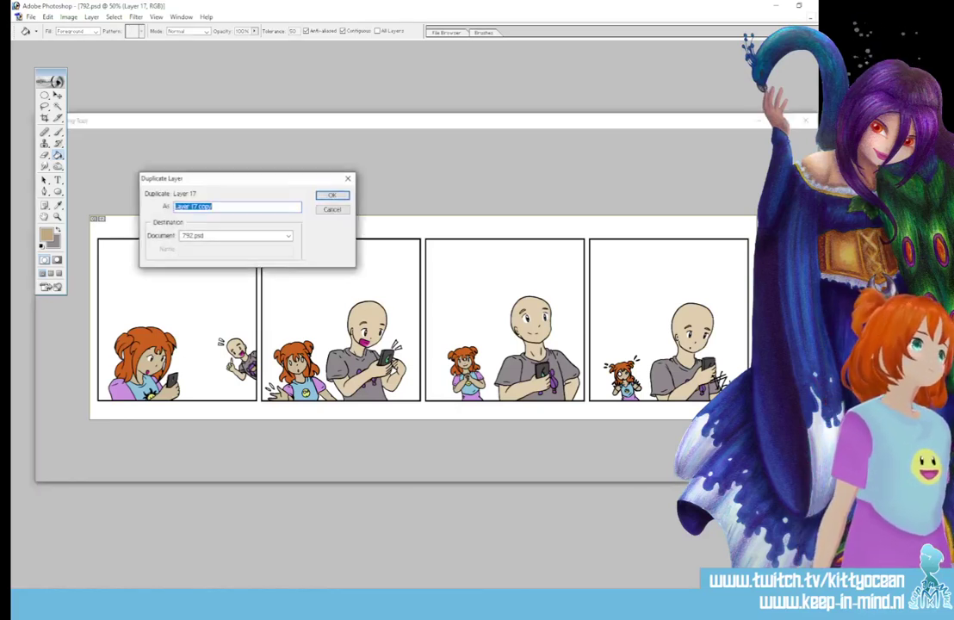
left_click(334, 196)
Step: Shade the hair, skin and clothes of both characters in all four panels with a soft Burn brush set to midtones
left_click(57, 165)
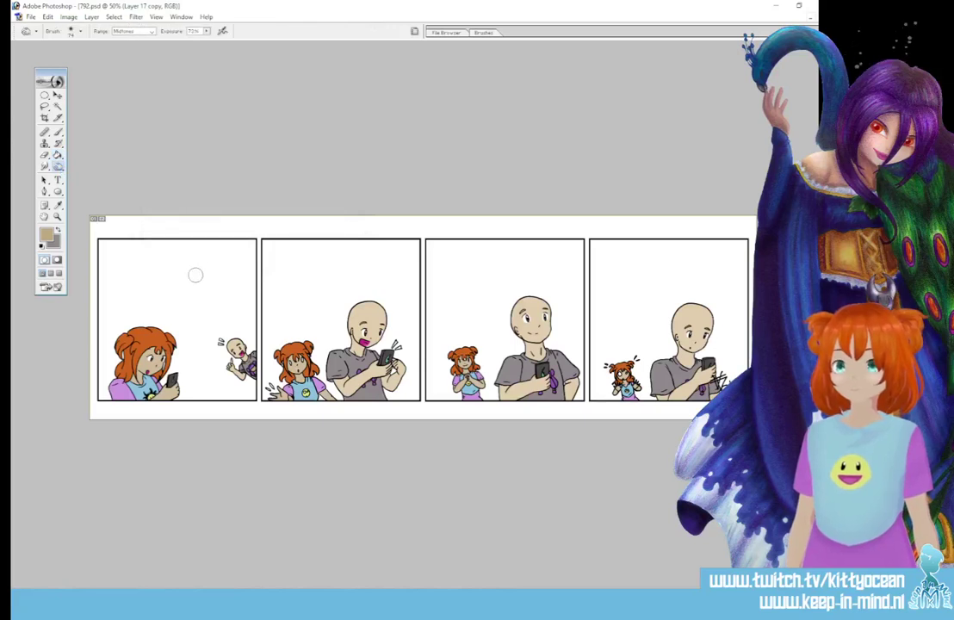
left_click(484, 34)
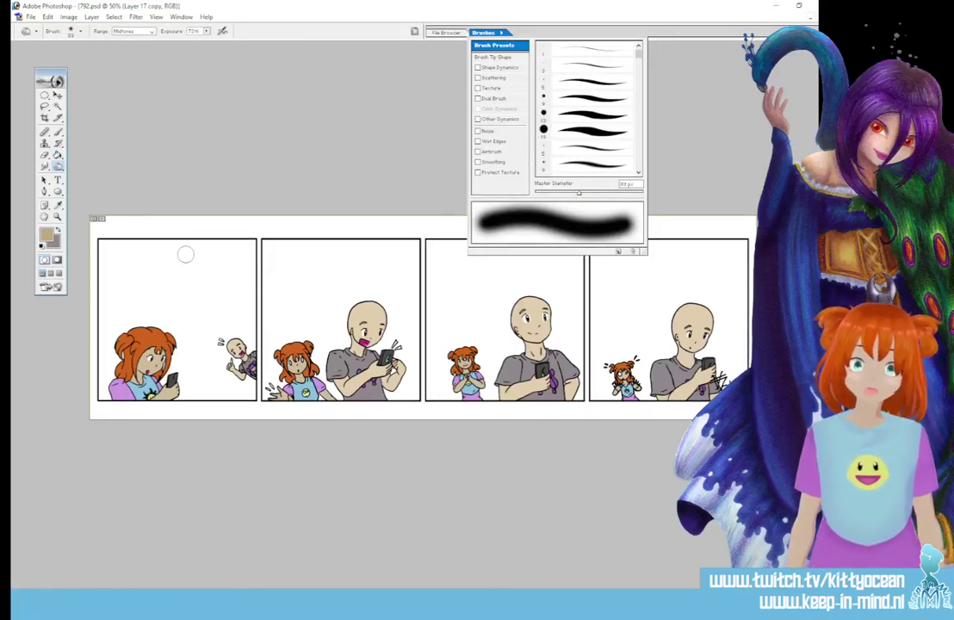
mouse_move(147, 331)
left_mouse_down()
mouse_move(125, 331)
mouse_move(132, 343)
mouse_move(155, 342)
left_mouse_up()
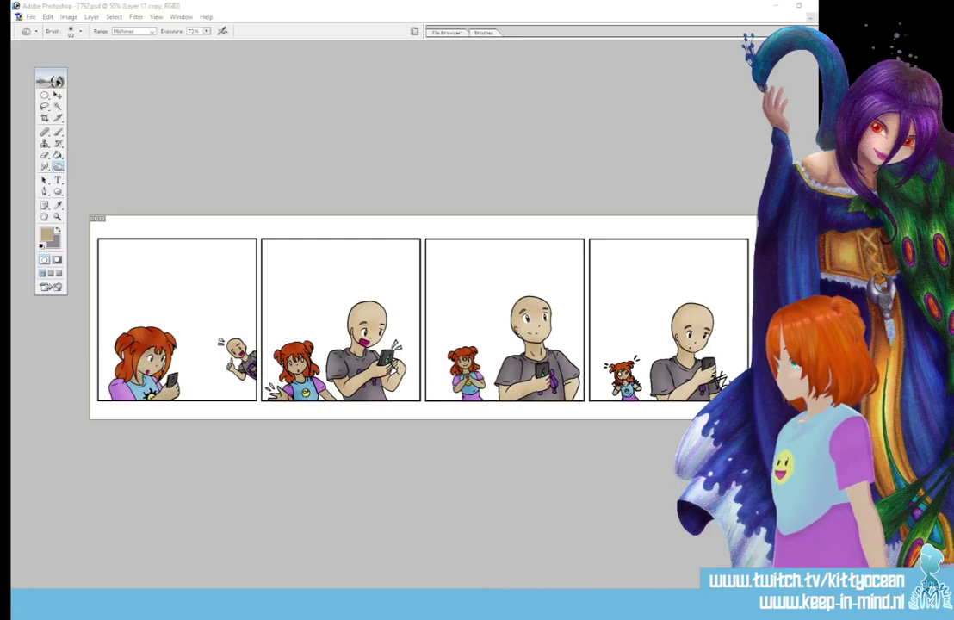
Step: Lighten the hair, skin and clothes of both characters across the panels with the Dodge tool set to highlights
left_click(57, 166)
left_click(98, 176)
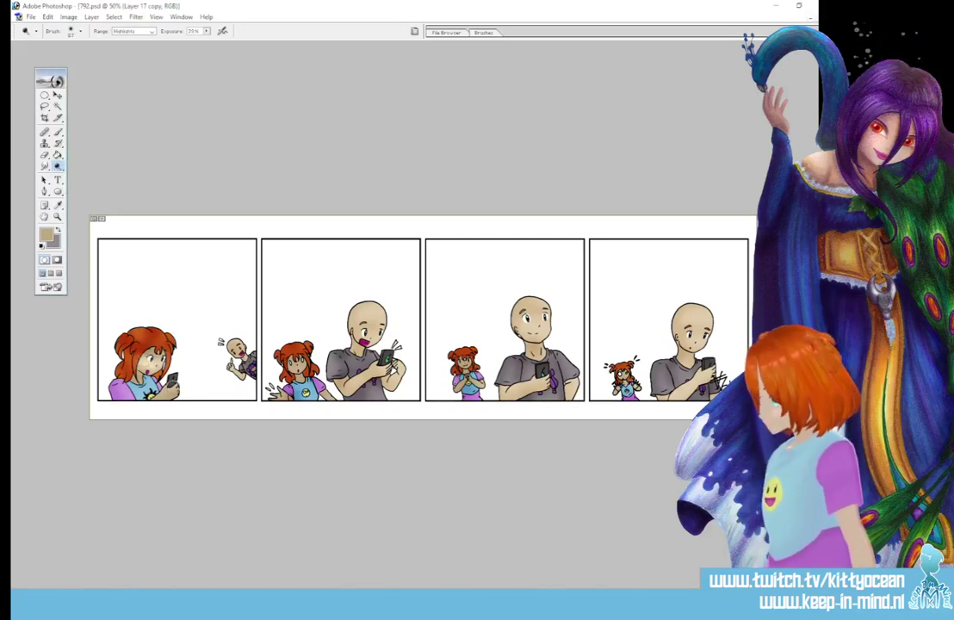
mouse_move(149, 334)
left_mouse_down()
mouse_move(154, 323)
mouse_move(130, 331)
left_mouse_up()
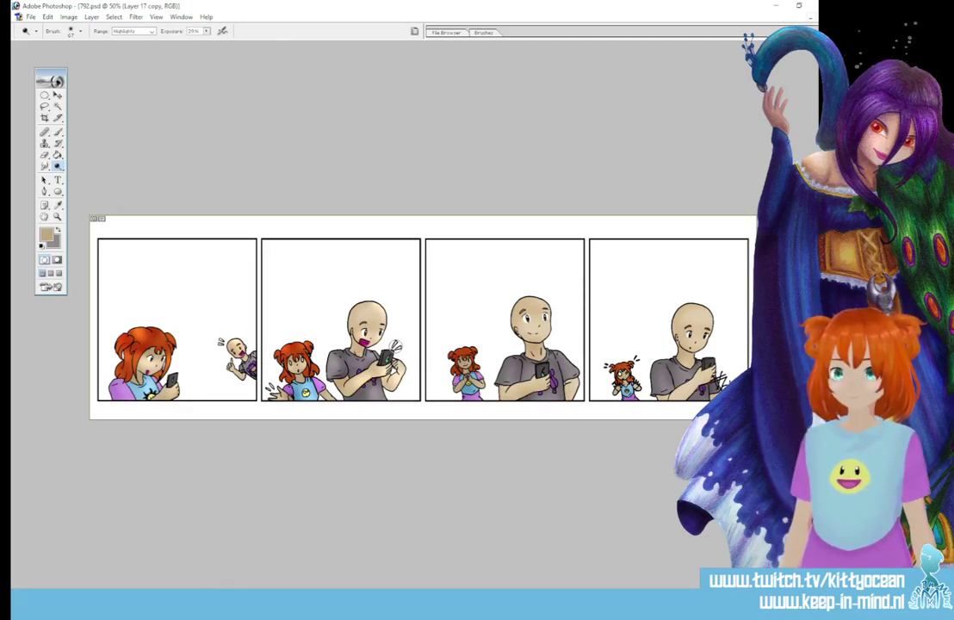
left_click_drag(539, 297, 532, 301)
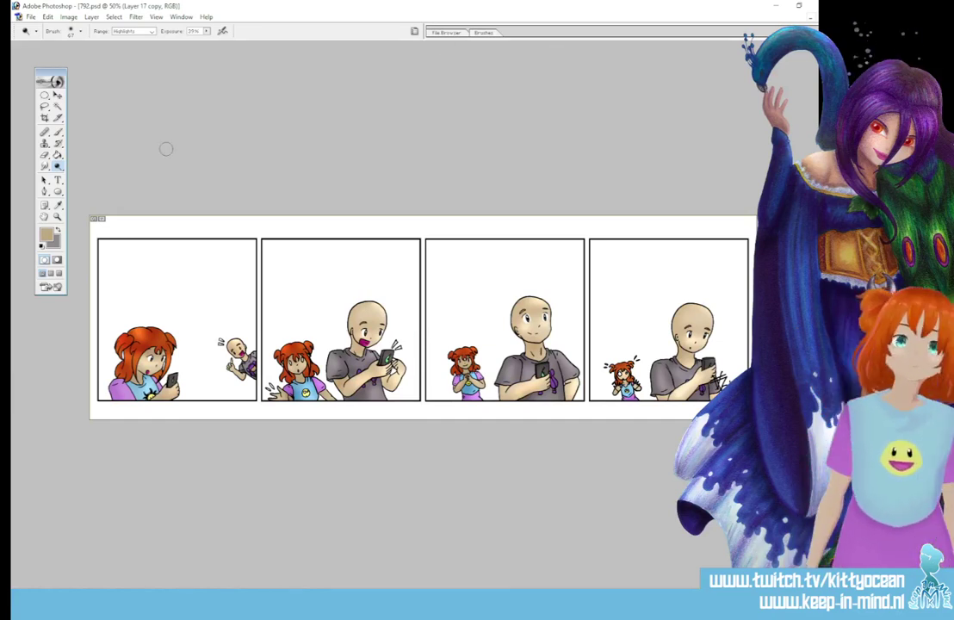
Step: Select the white backgrounds of all four panels with the Magic Wand and fill them with the current tan on a new layer
left_click(57, 106)
left_click(152, 302)
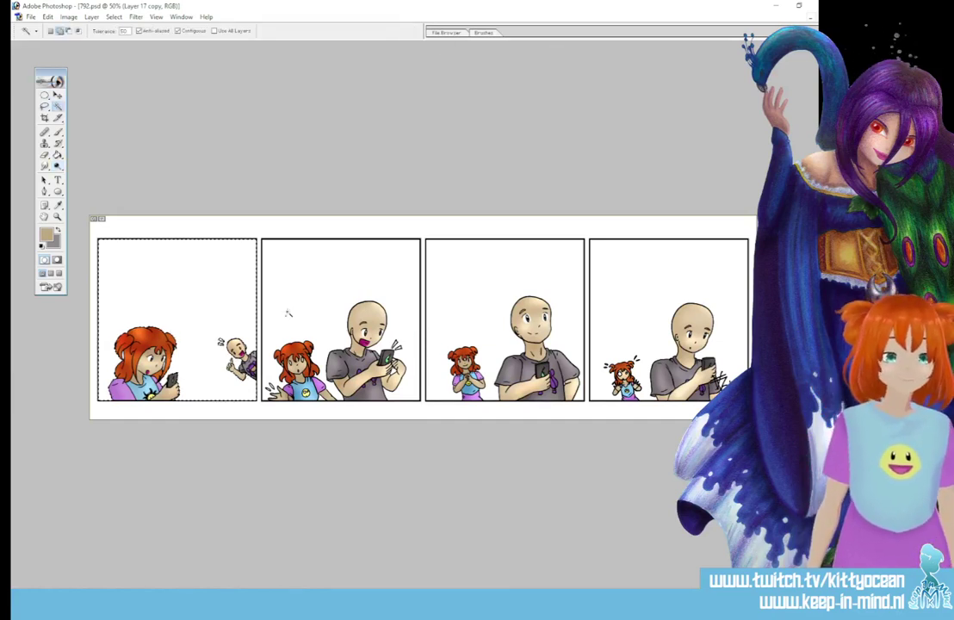
left_click(304, 313)
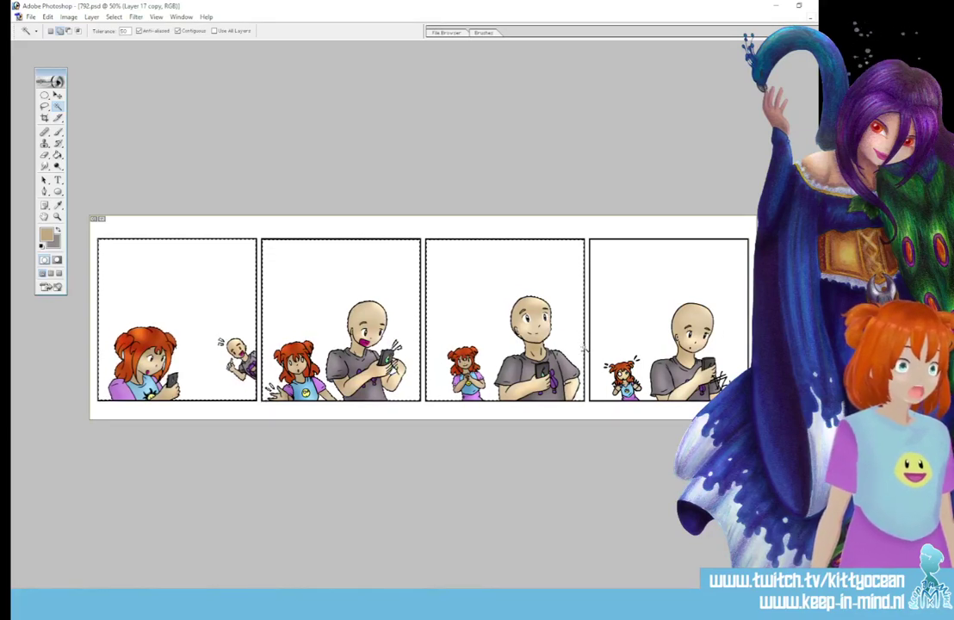
left_click(626, 328)
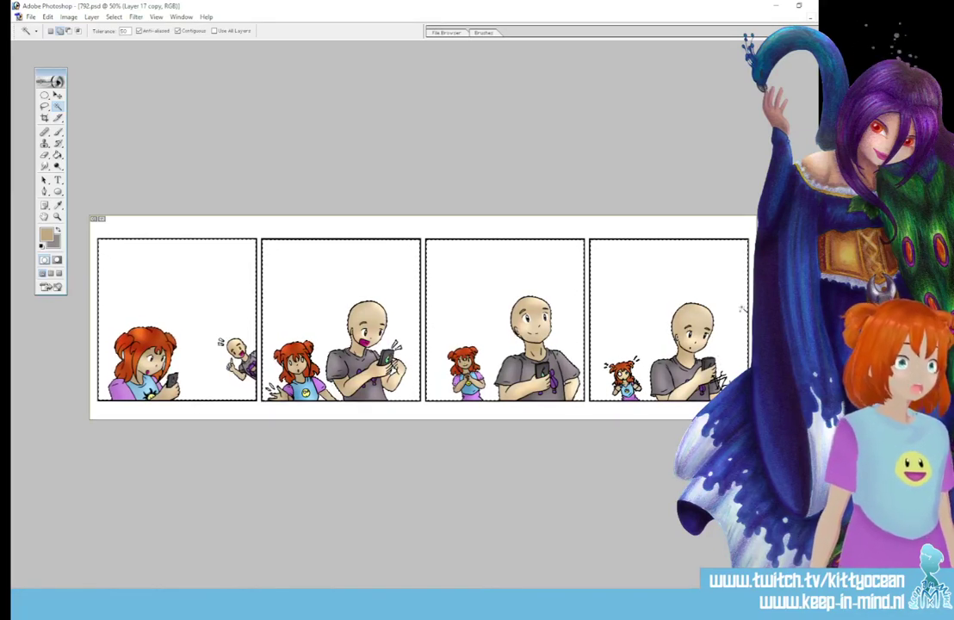
left_click(790, 553)
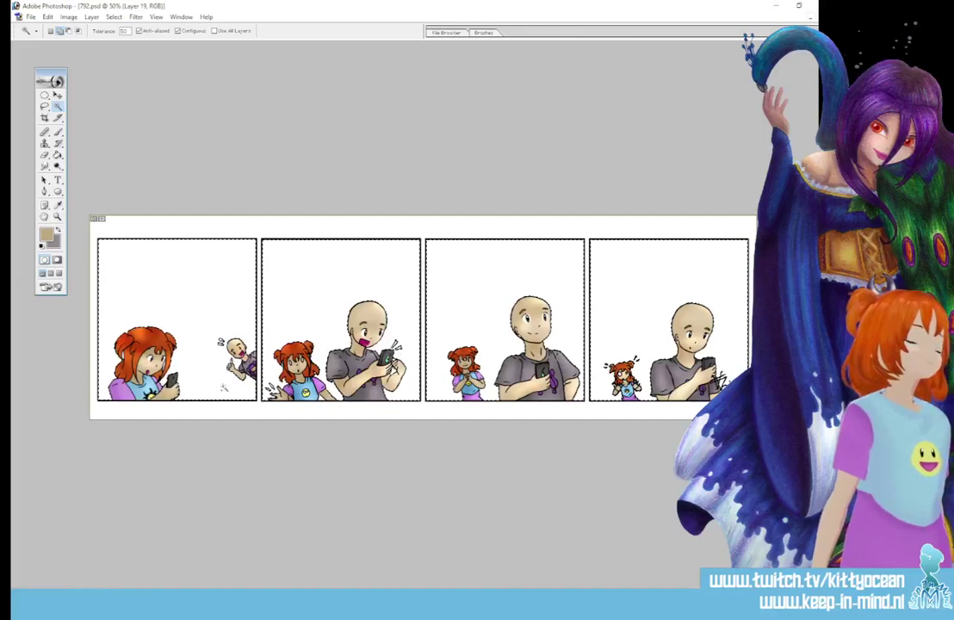
left_click(58, 157)
left_click(218, 299)
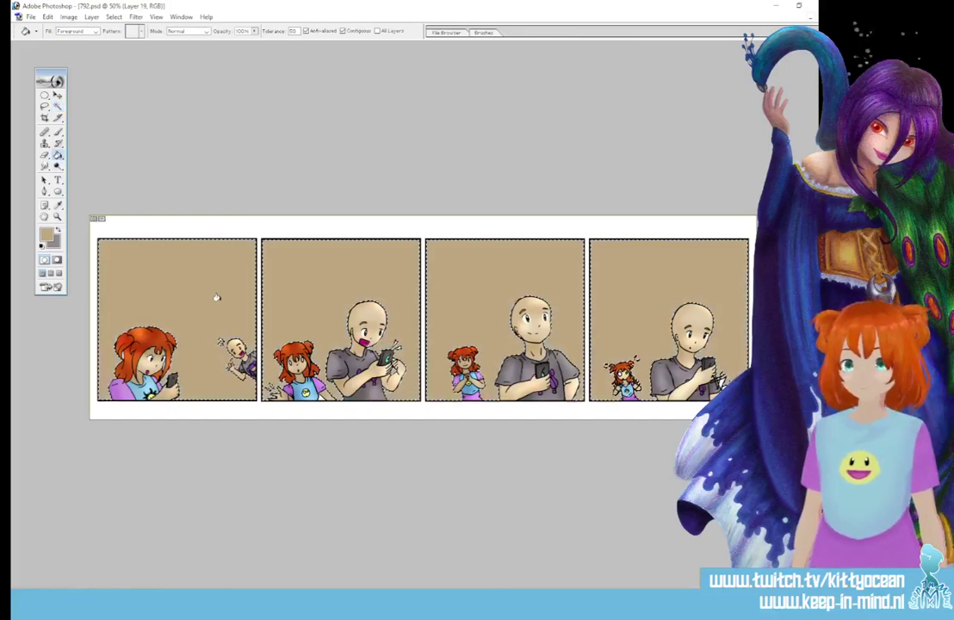
Step: Lasso the leftover white gaps in and beside the girl's hair in the first panel, adding them to the selection
key("ctrl+plus")
key("ctrl+plus")
key("ctrl+plus")
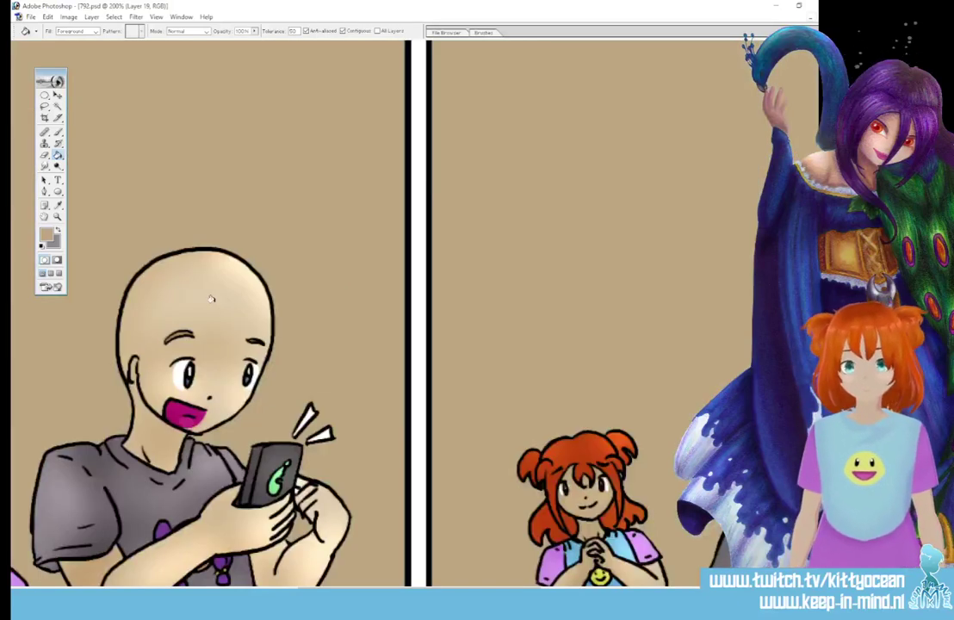
left_click_drag(381, 592, 103, 591)
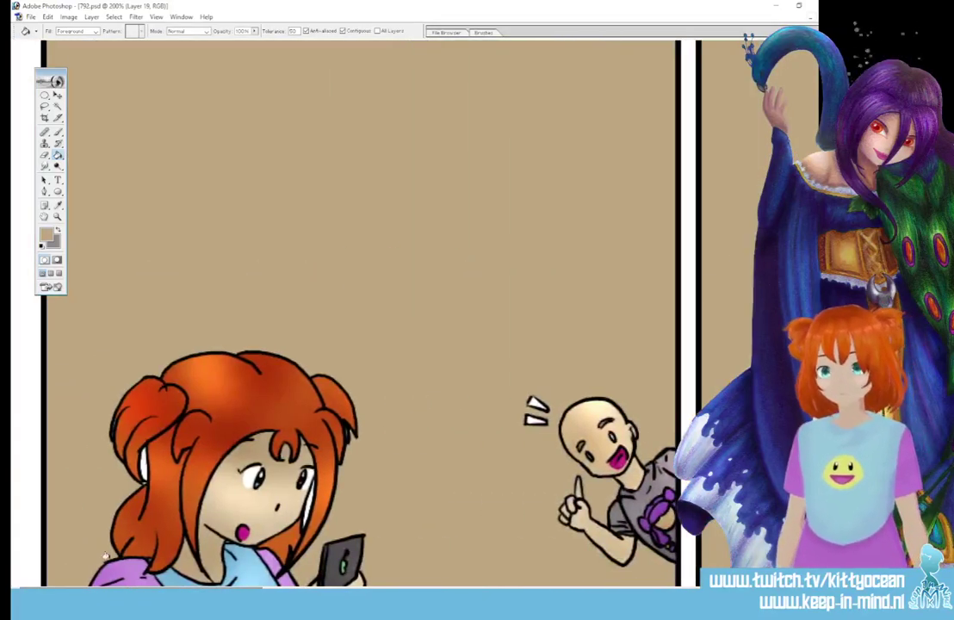
left_click(44, 105)
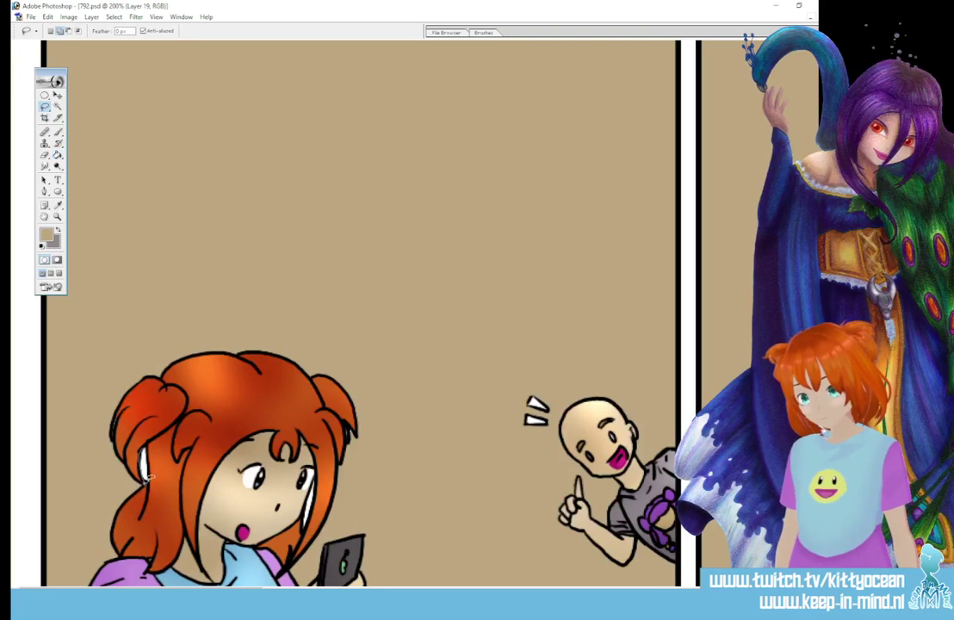
mouse_move(148, 479)
left_mouse_down()
mouse_move(147, 445)
mouse_move(145, 483)
left_mouse_up()
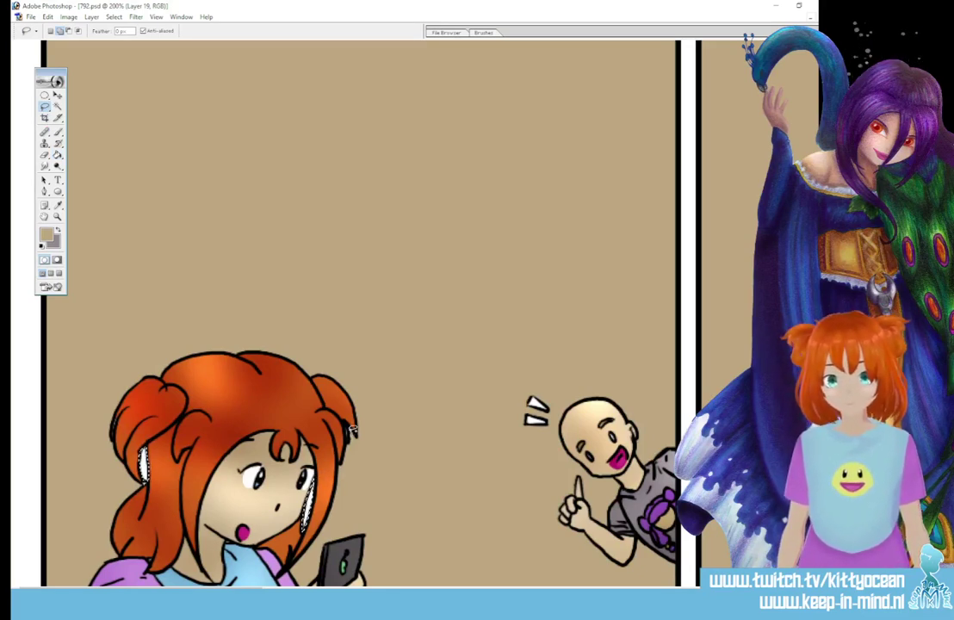
scroll(362, 344, "down", 3)
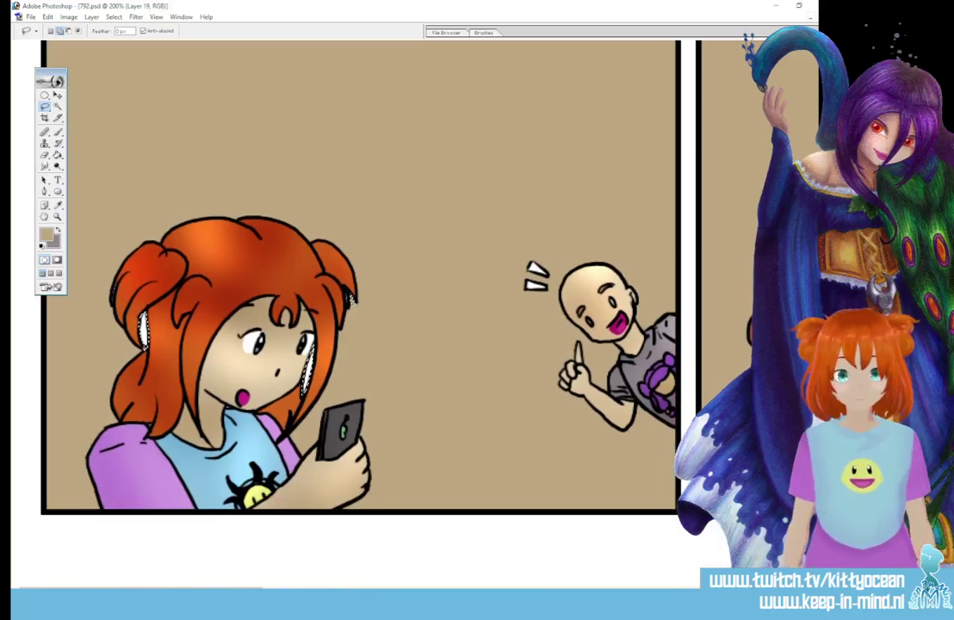
Step: Lasso the remaining white background gaps around the characters in the other panels and fill them with the tan using the Paint Bucket
scroll(284, 510, "right", 10)
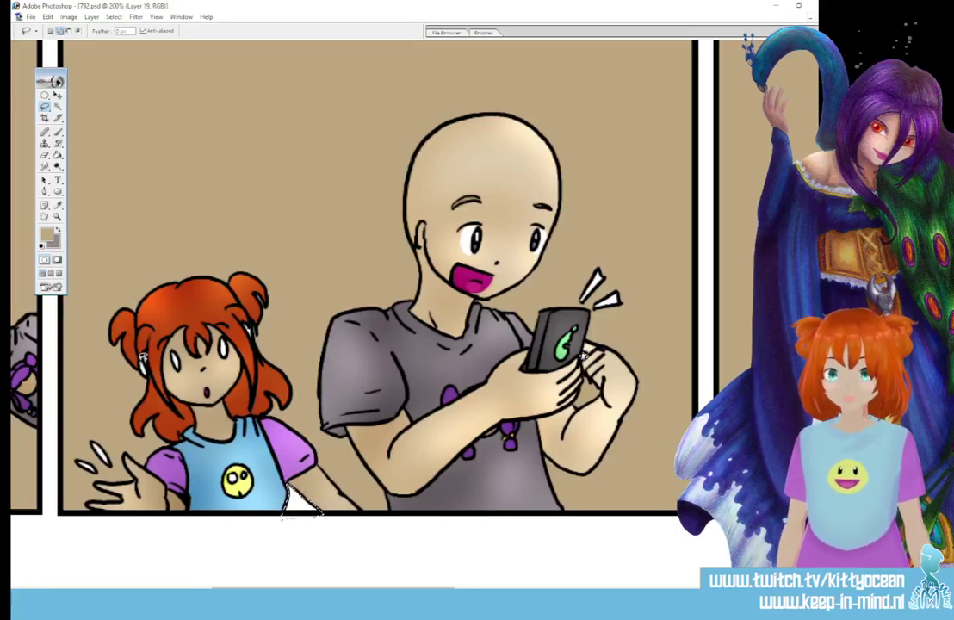
scroll(297, 504, "right", 5)
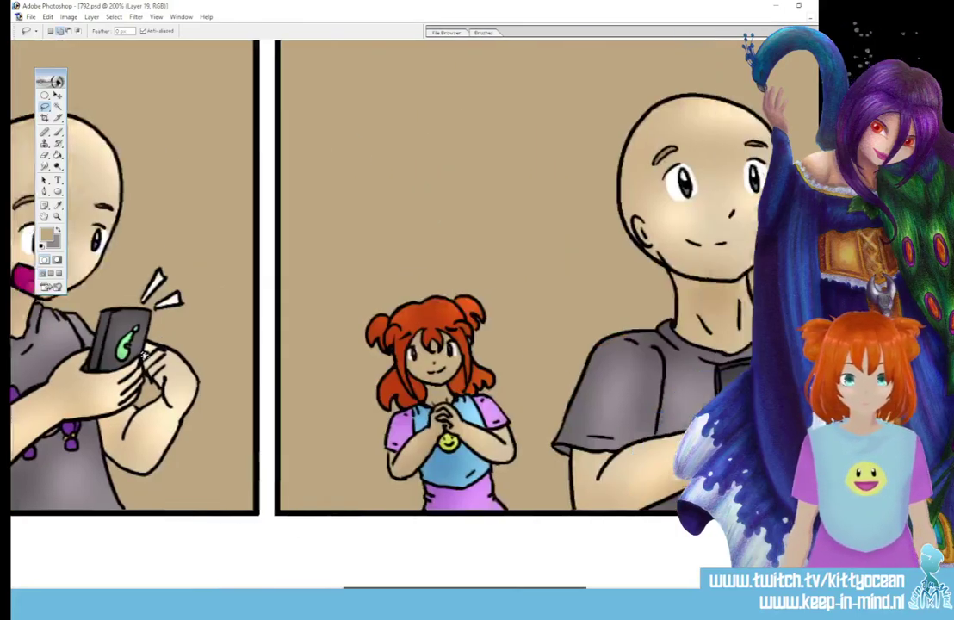
scroll(547, 575, "right", 2)
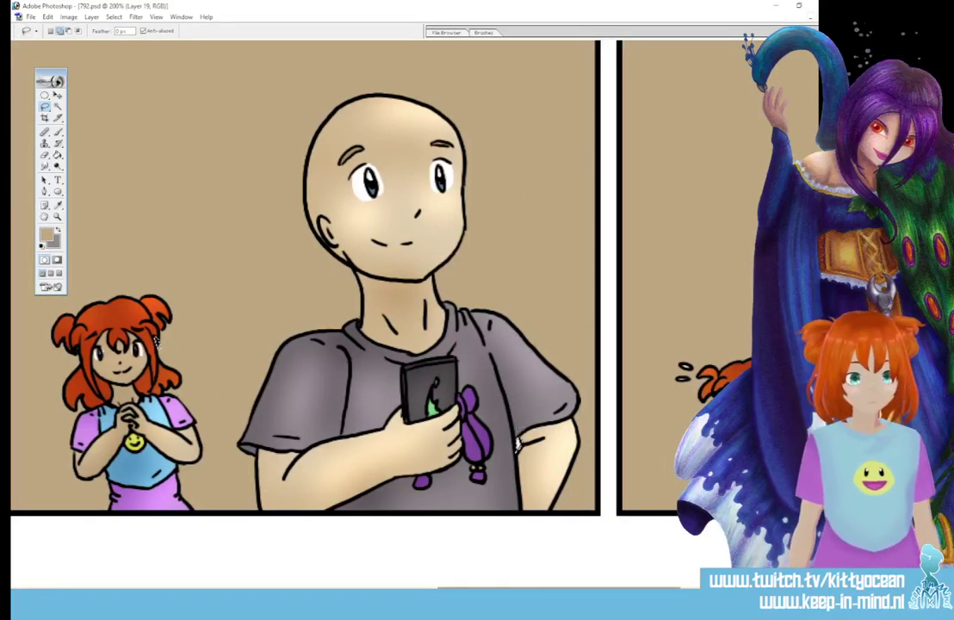
left_click_drag(456, 593, 591, 592)
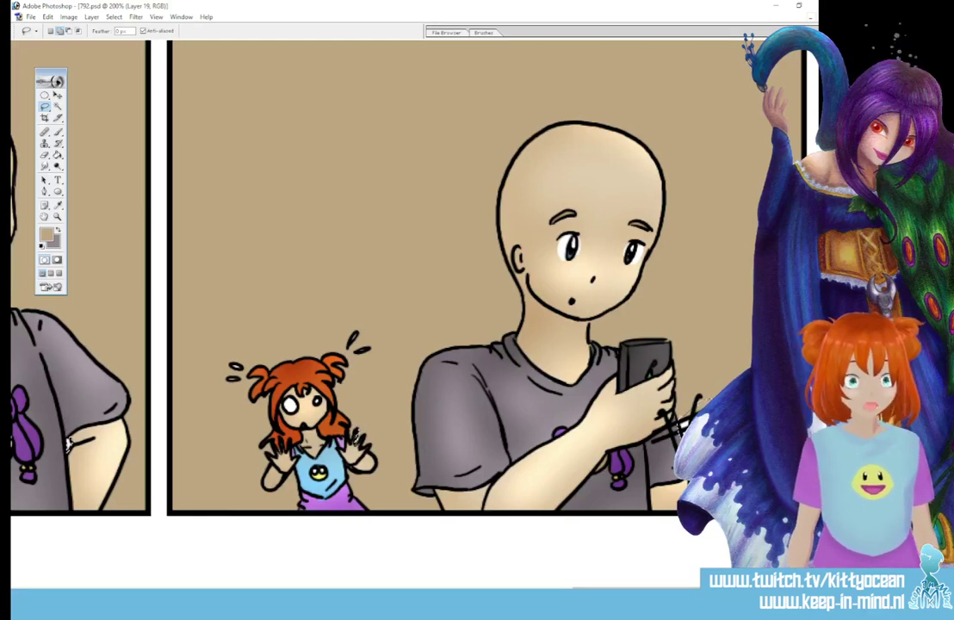
left_click(57, 155)
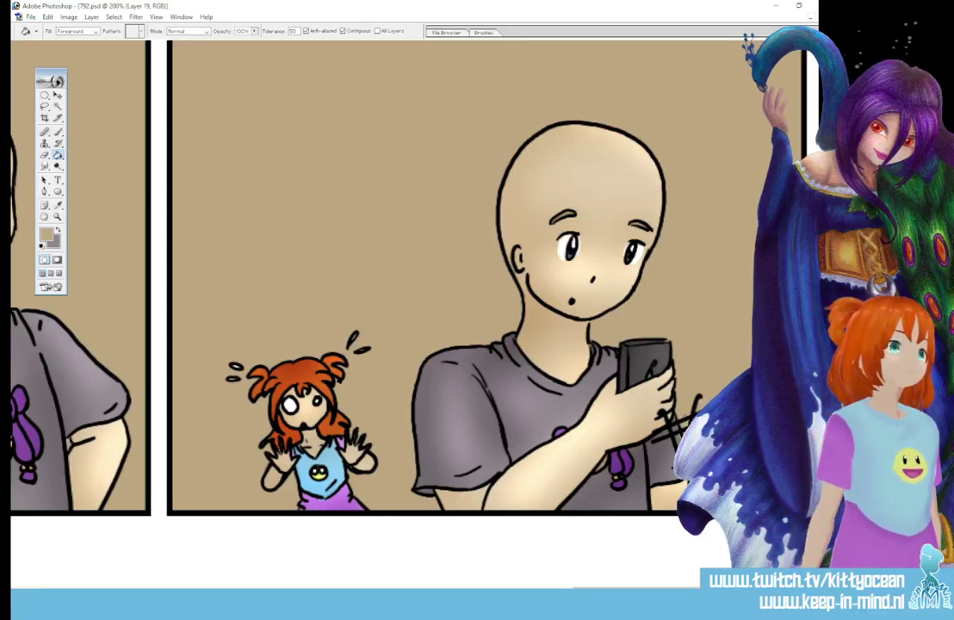
Step: On the Layer 17 copy layer, brush over the white specks in the girl's hair in the second panel with the sampled orange-red
key("alt+bracketleft")
left_click_drag(682, 591, 409, 592)
scroll(347, 575, "left", 5)
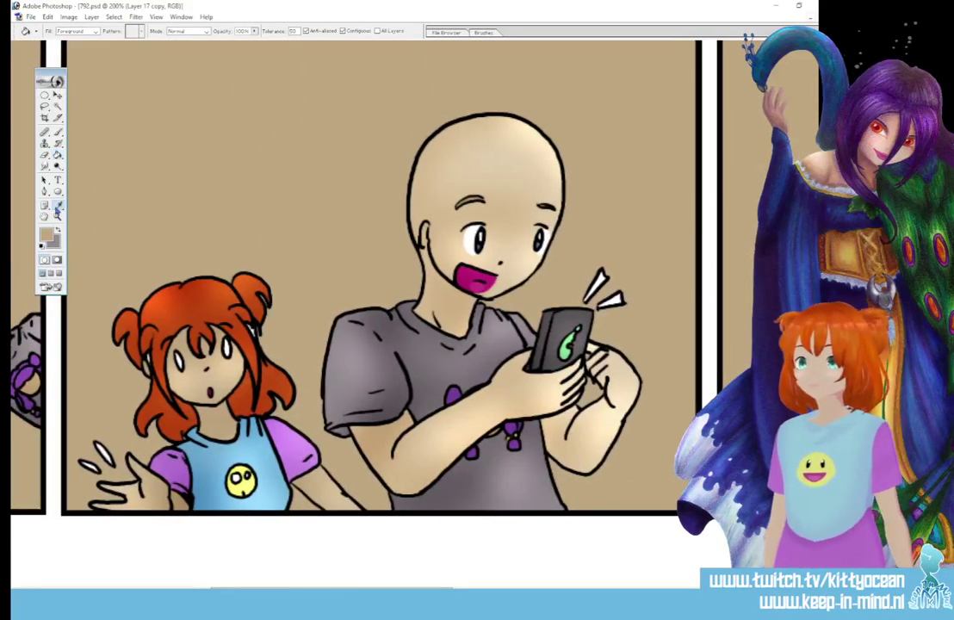
key("i")
left_click(125, 312)
key("b")
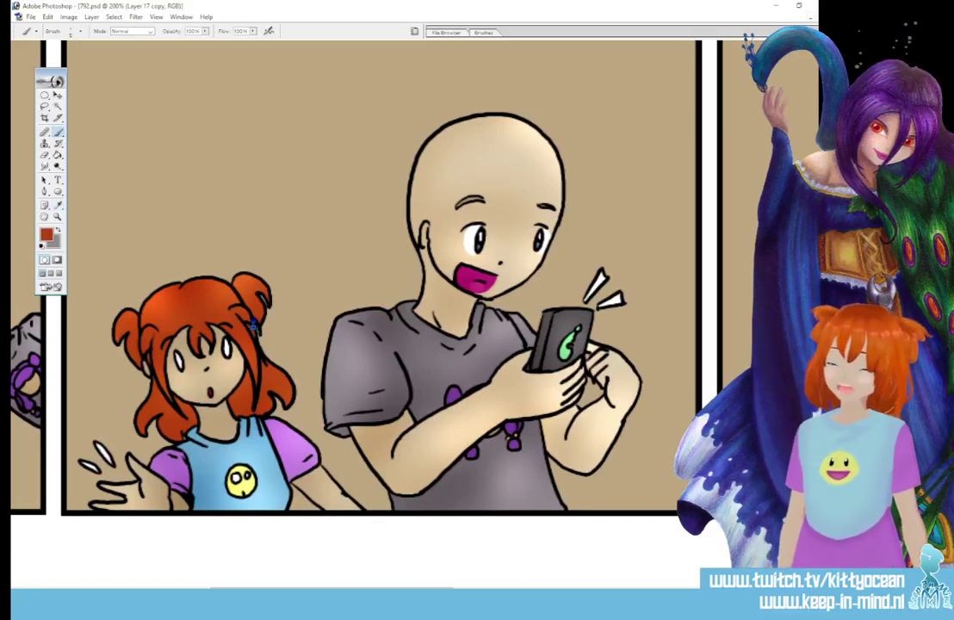
Step: Give the panel background layer, Layer 19, a Gradient Overlay using the white-to-green Lime Green preset
left_click_drag(314, 591, 680, 591)
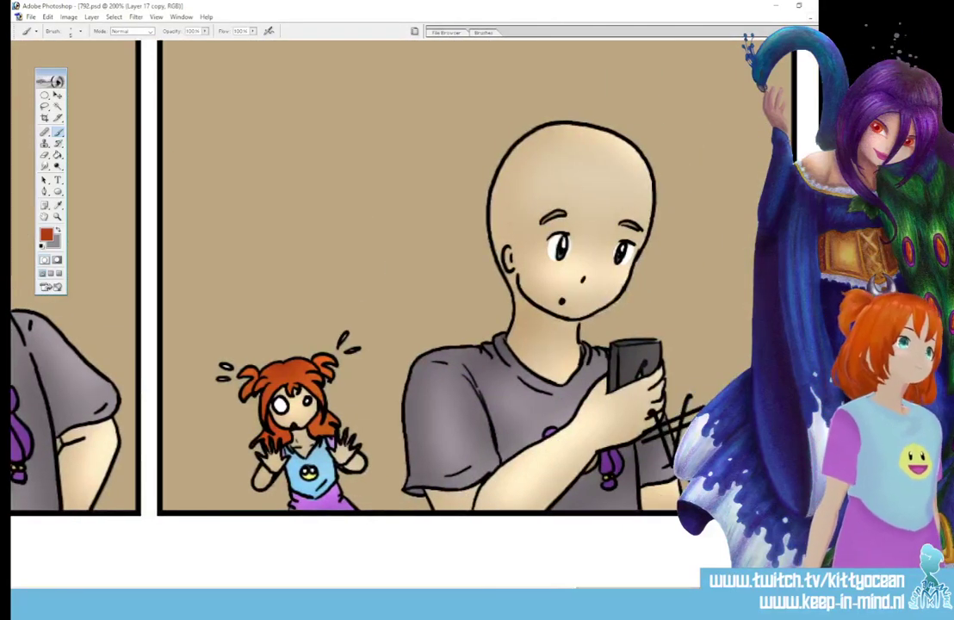
key("alt+bracketright")
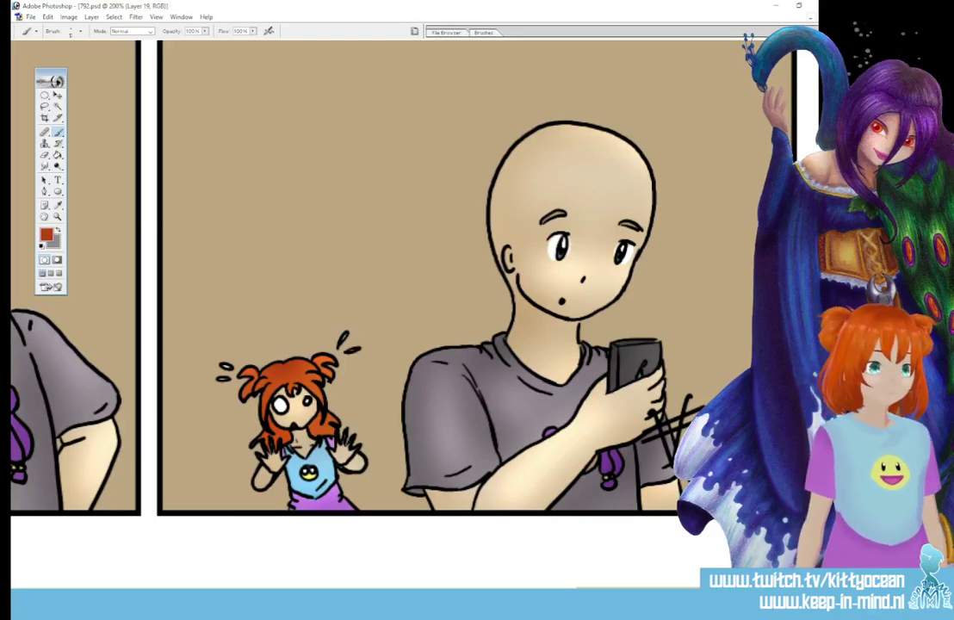
key("ctrl+minus")
key("ctrl+minus")
key("ctrl+minus")
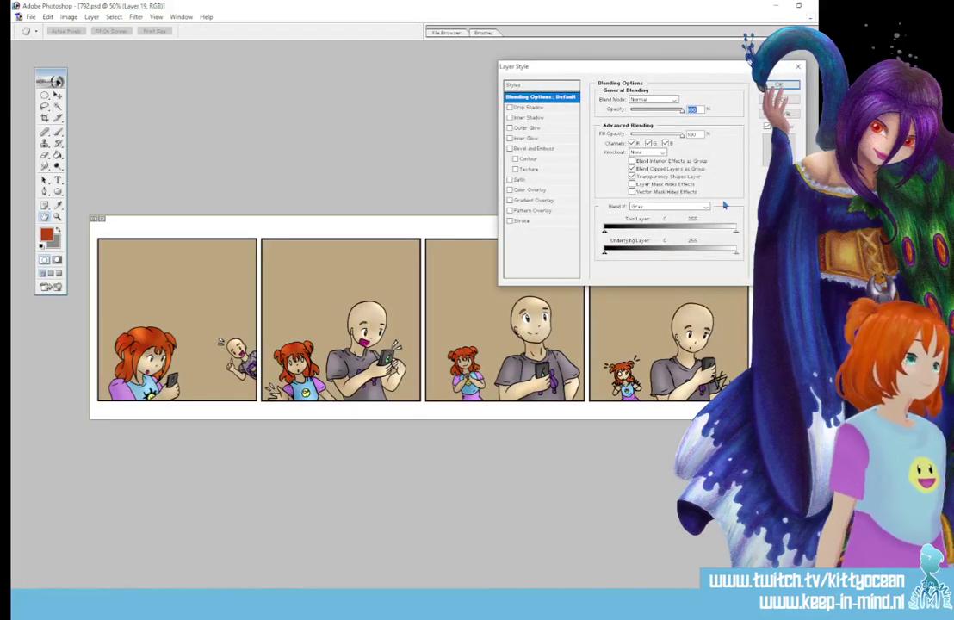
left_click(522, 200)
left_click(688, 120)
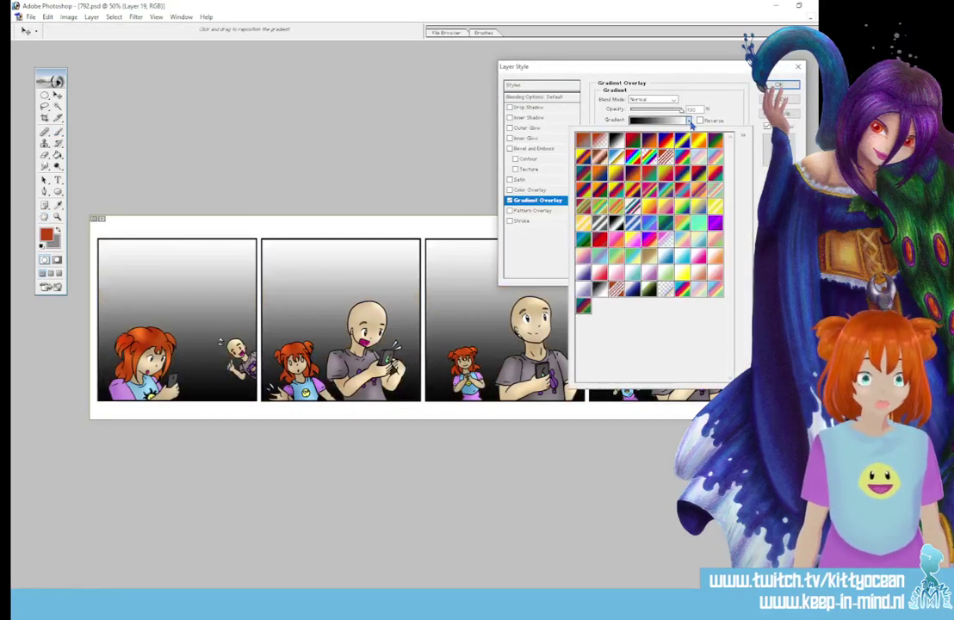
left_click(665, 274)
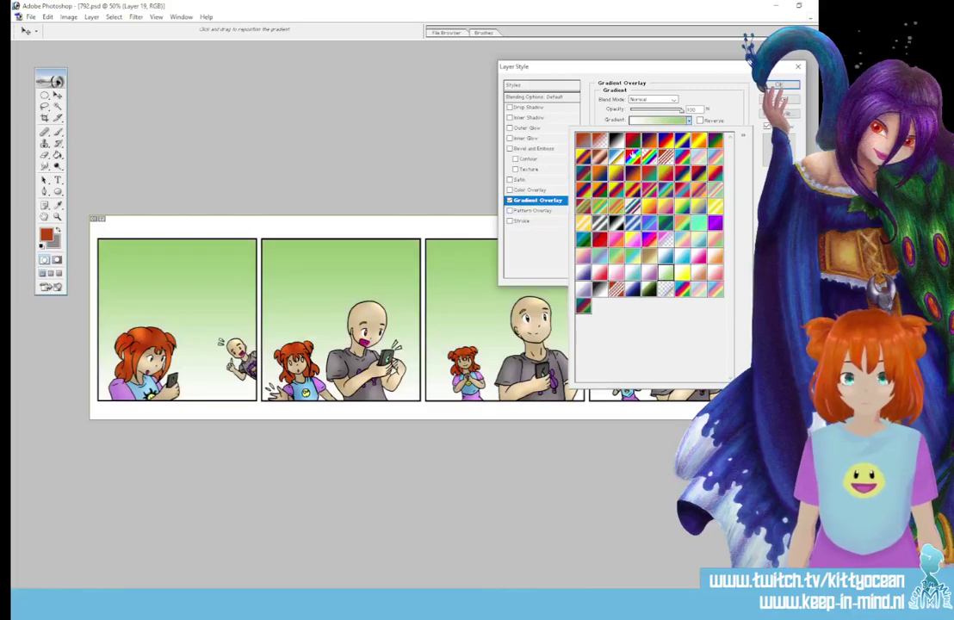
Step: Change the green end stop of the background gradient to a brighter, more saturated green and apply the overlay
left_click(678, 123)
left_click(678, 123)
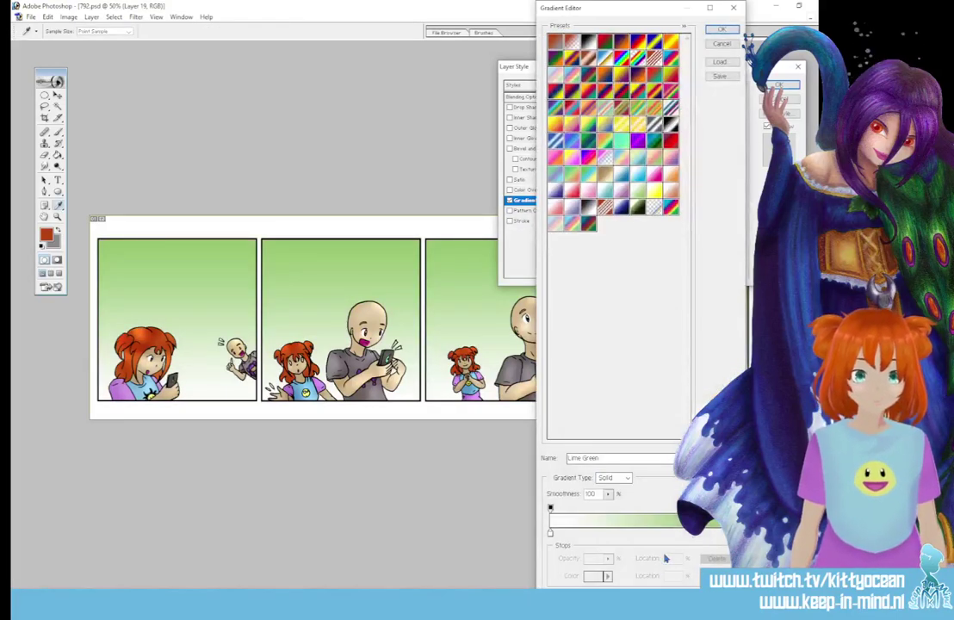
left_click(731, 533)
left_click(593, 576)
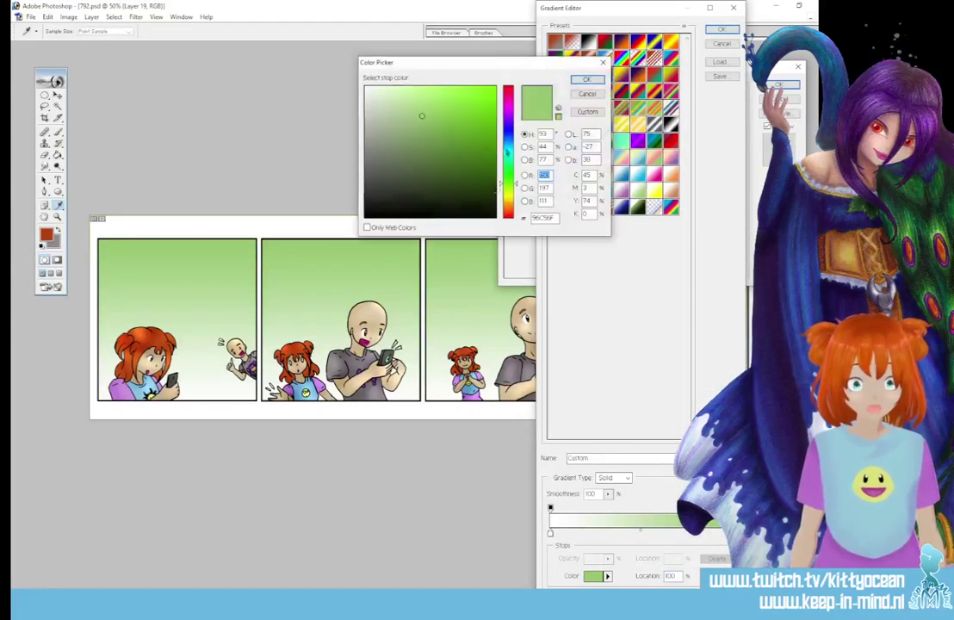
left_click(449, 106)
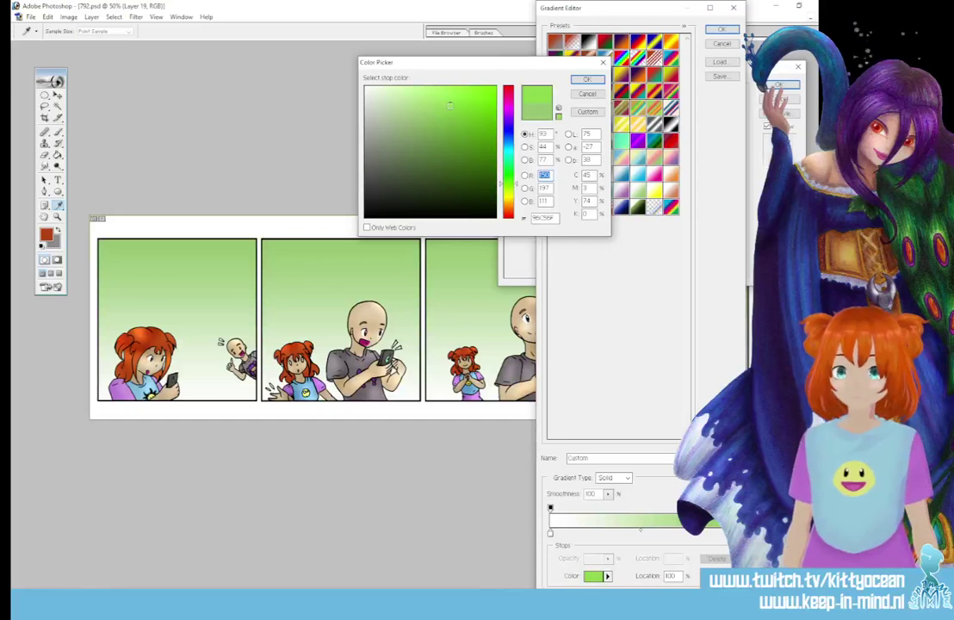
left_click(579, 82)
left_click(721, 29)
left_click(782, 85)
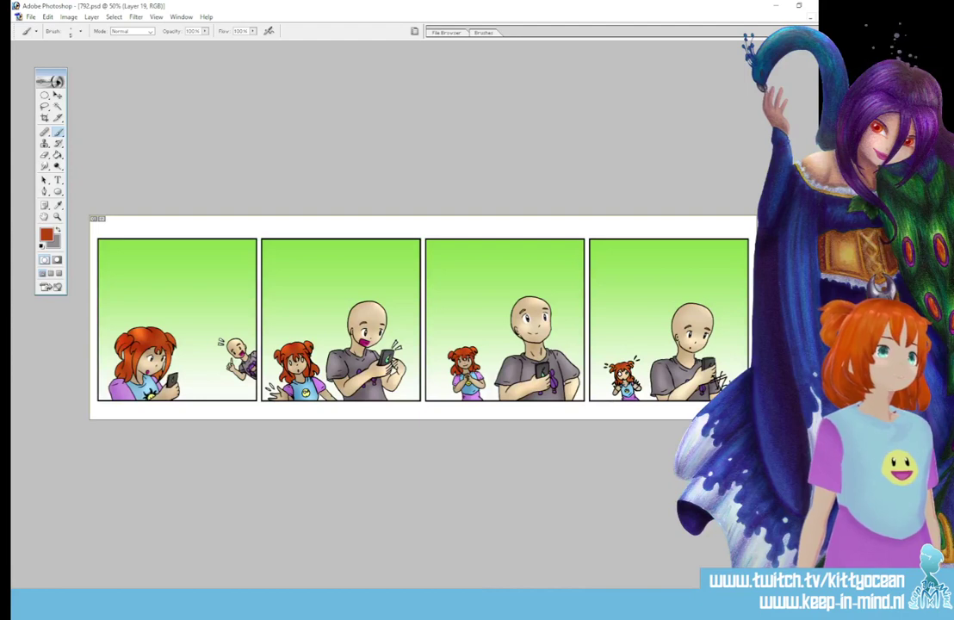
key("ctrl+z")
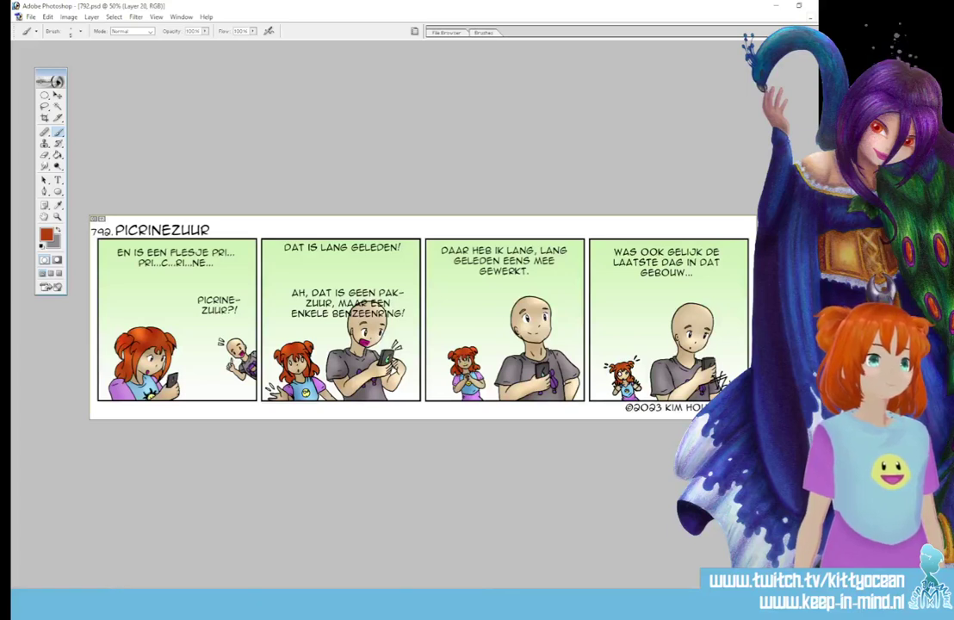
Step: On the ball layer, select elliptical speech balloon areas for the dialogue texts in all four panels, adding each to the selection
key("alt+bracketleft")
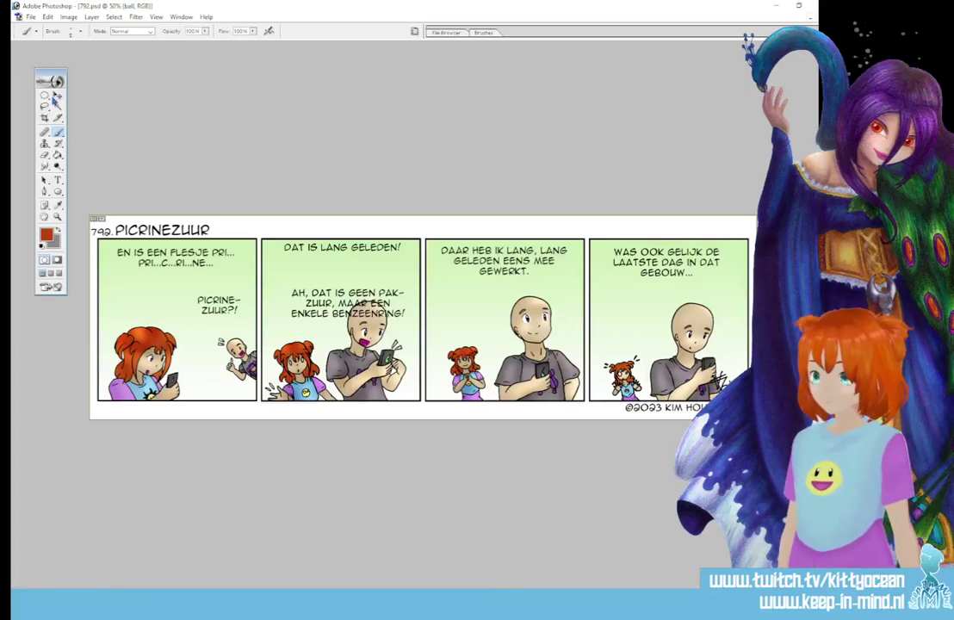
left_click_drag(45, 95, 75, 96)
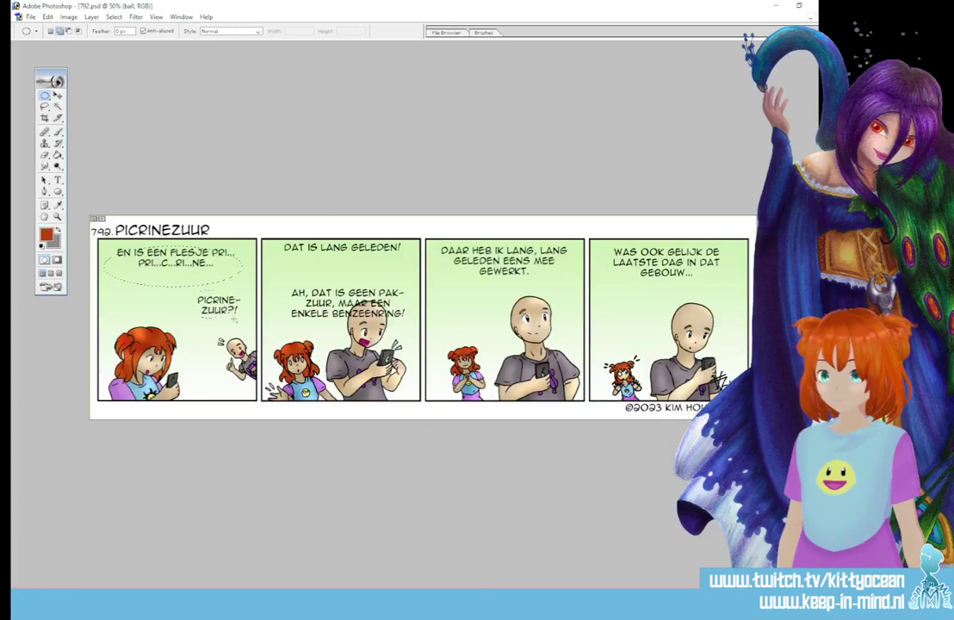
left_click_drag(234, 319, 246, 328)
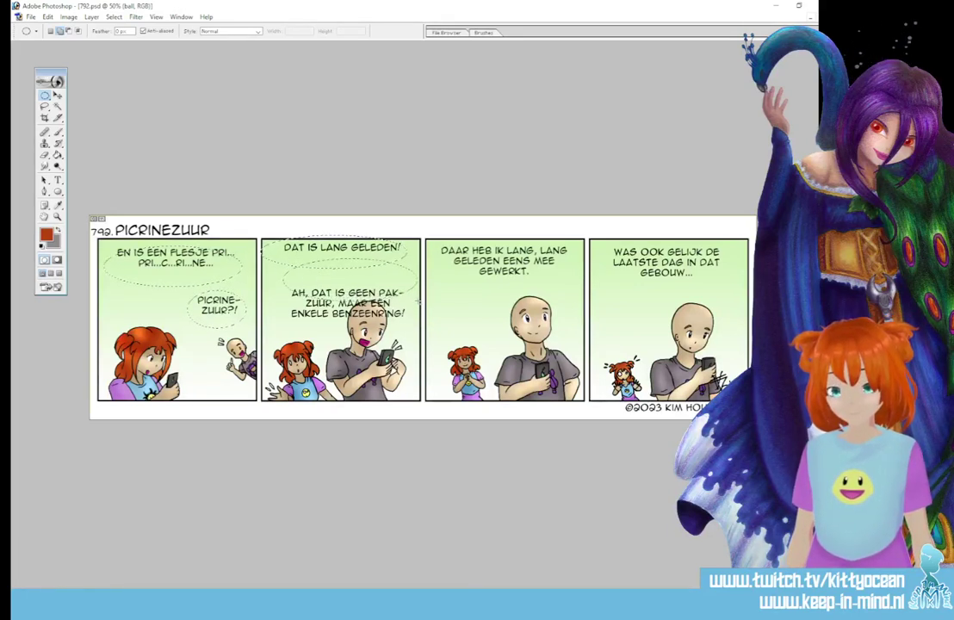
left_click_drag(430, 240, 575, 288)
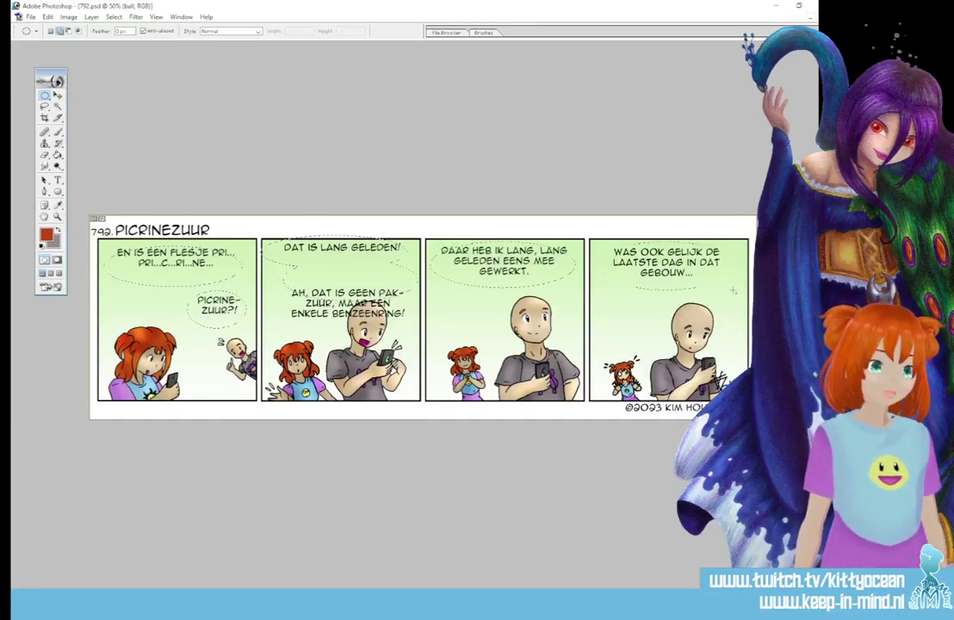
Step: Add pointed balloon tails toward the speaking characters to the selection with the Polygonal Lasso
left_click(44, 105)
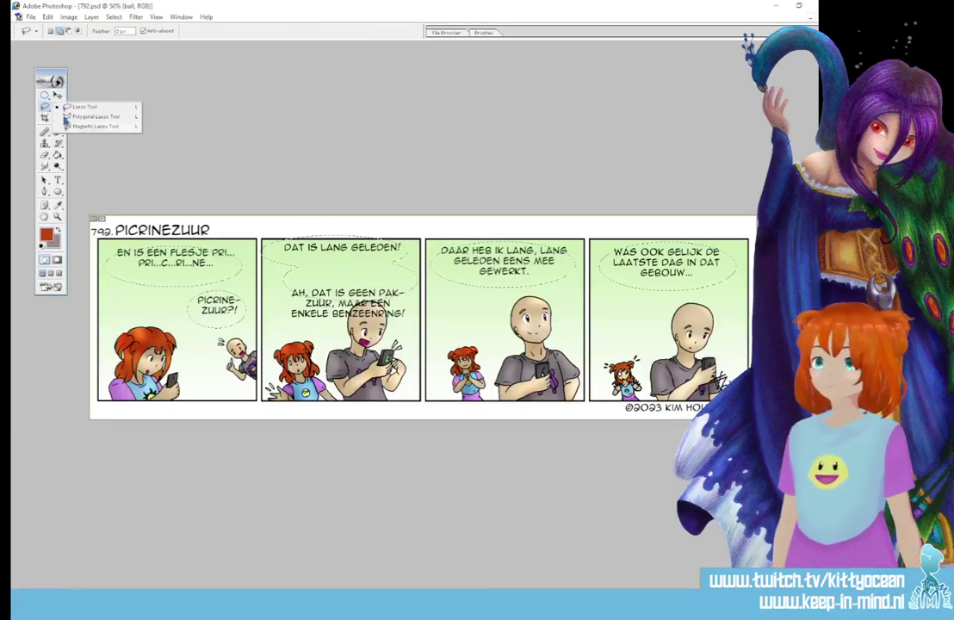
left_click(80, 118)
left_click(137, 279)
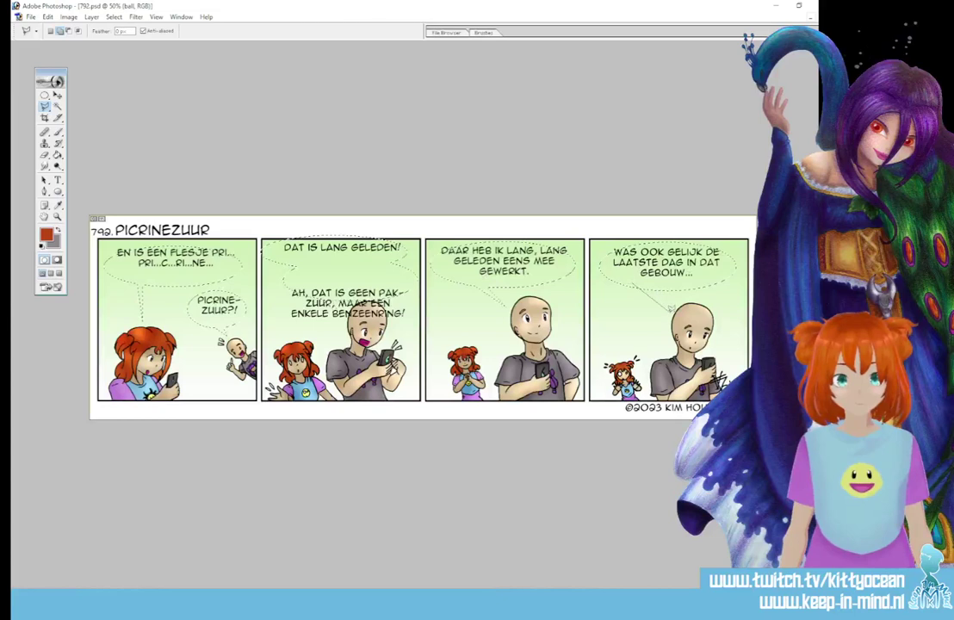
double_click(633, 283)
Step: Set the foreground colour to white and fill the selected speech balloons and their tails
left_click(41, 246)
left_click(59, 231)
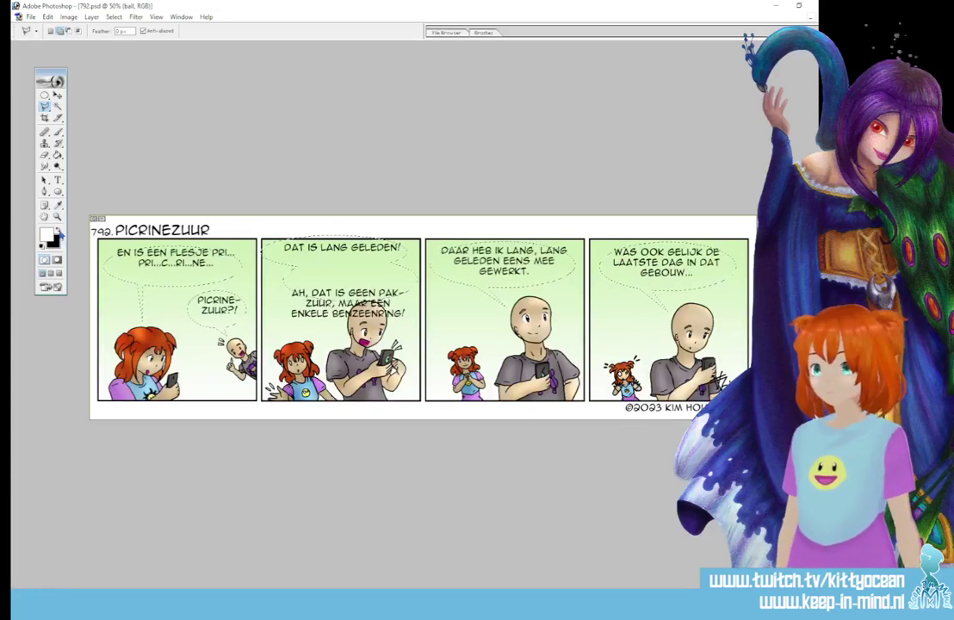
left_click(57, 155)
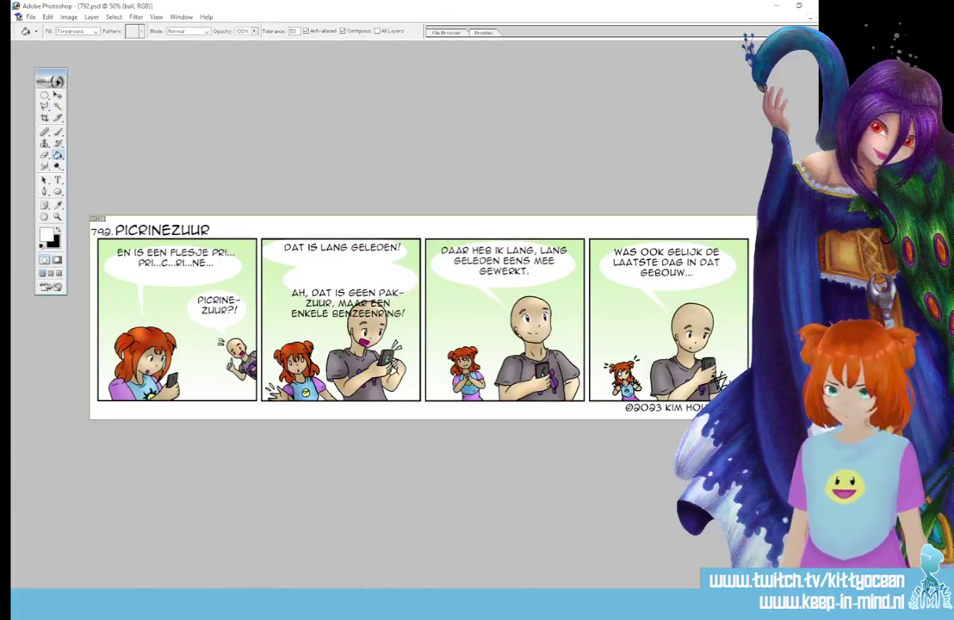
Step: Outline the speech balloons with a thin outside Stroke layer style in a near-black dark red
double_click(796, 361)
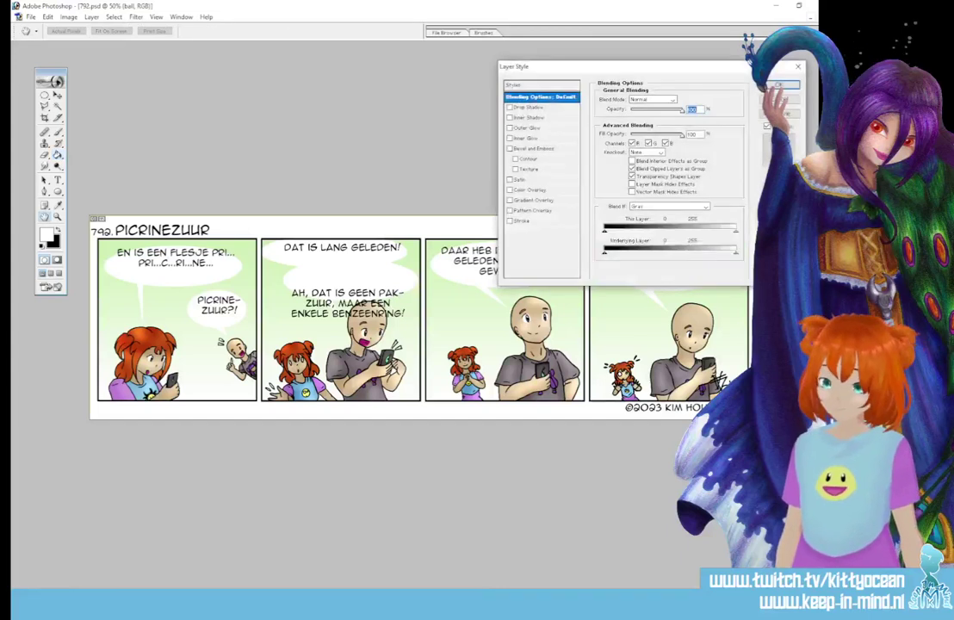
left_click(523, 220)
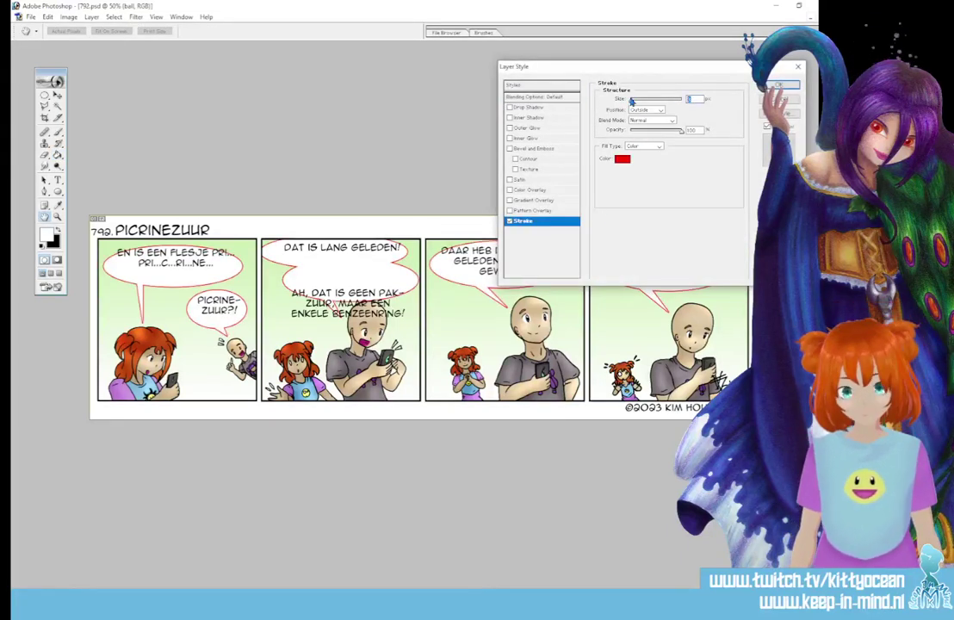
left_click_drag(631, 100, 634, 101)
left_click(622, 158)
left_click(485, 207)
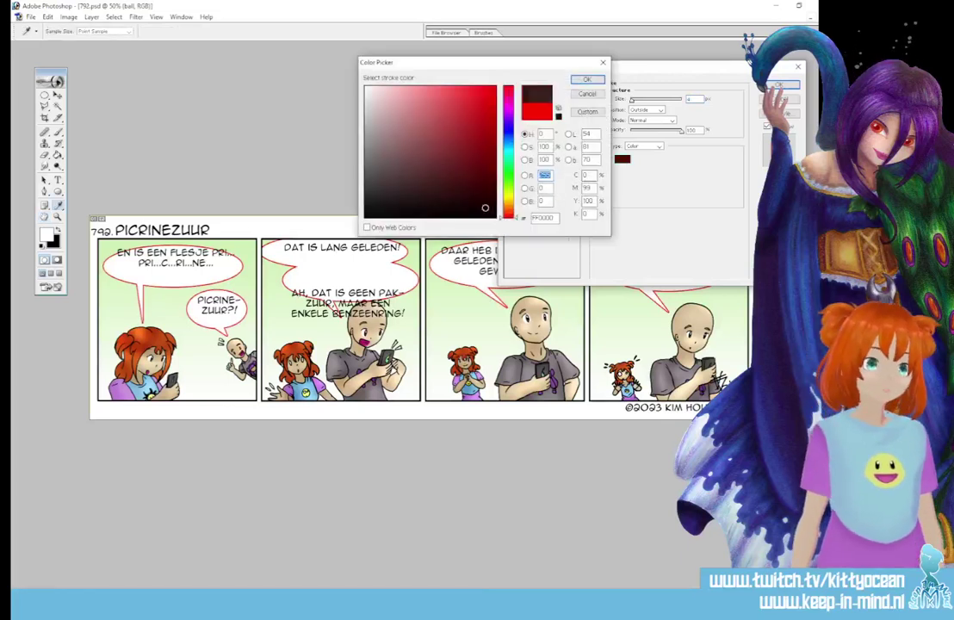
key("Return")
key("Return")
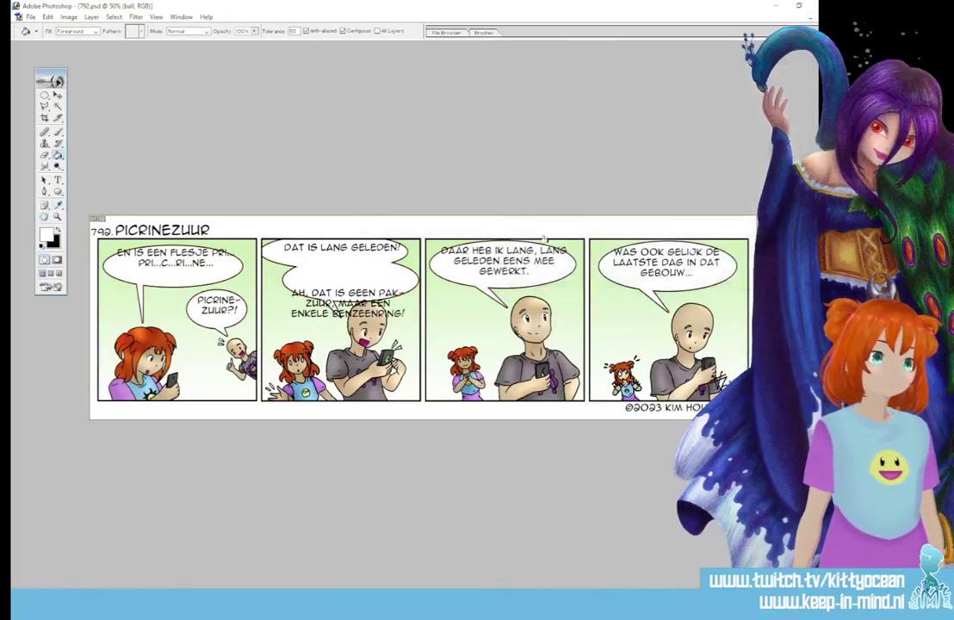